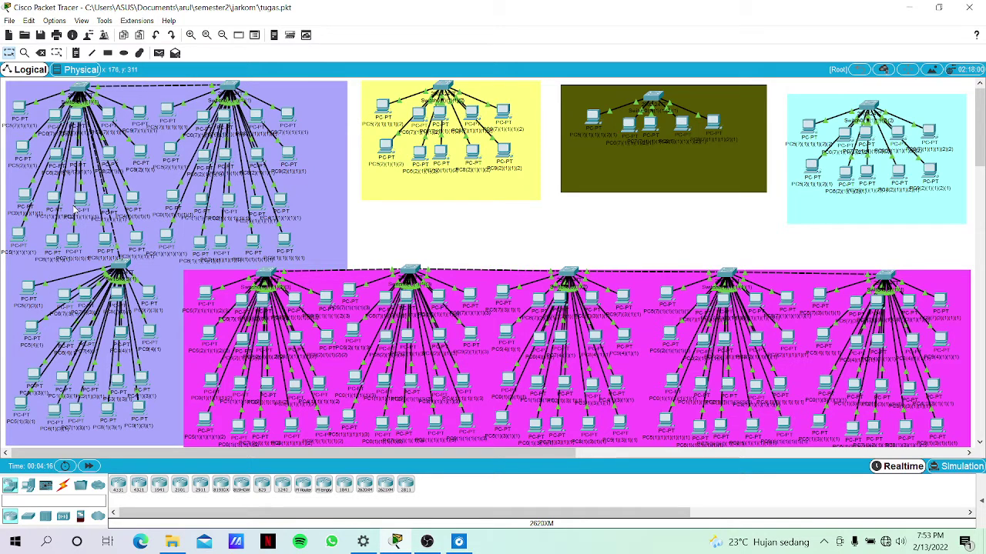
# Place six Server-PT devices, Server0 to Server5, in a row, then an empty Router-PT, Router0, beside them.
pyautogui.moveTo(74, 208)
pyautogui.moveTo(444, 110)
pyautogui.moveTo(429, 138)
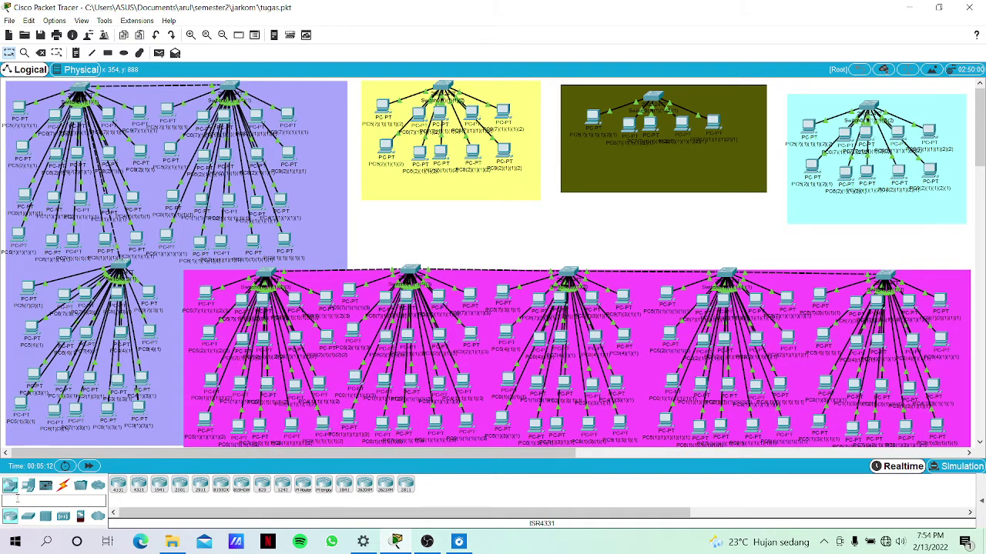
pyautogui.click(28, 485)
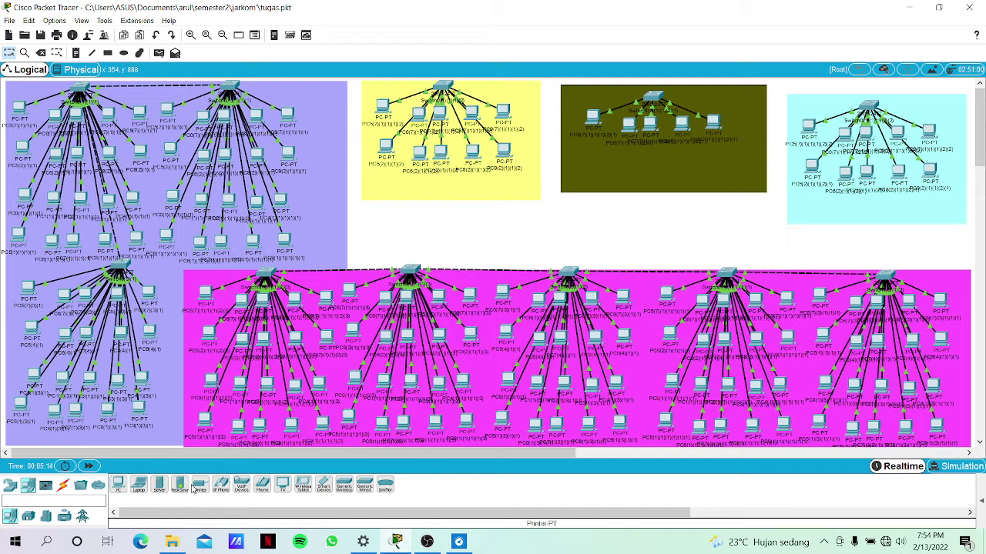
pyautogui.moveTo(158, 489); pyautogui.dragTo(382, 231)
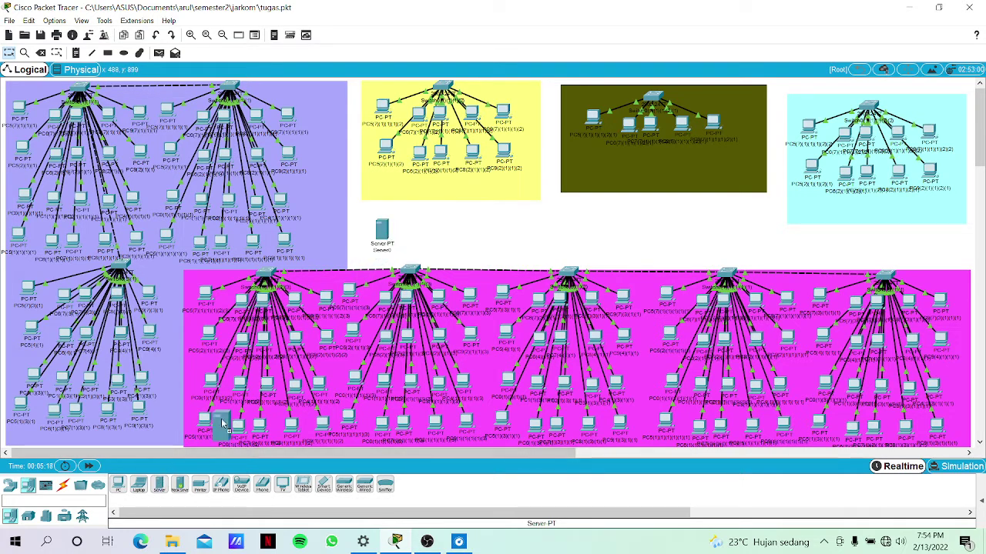
pyautogui.moveTo(159, 485); pyautogui.dragTo(409, 227)
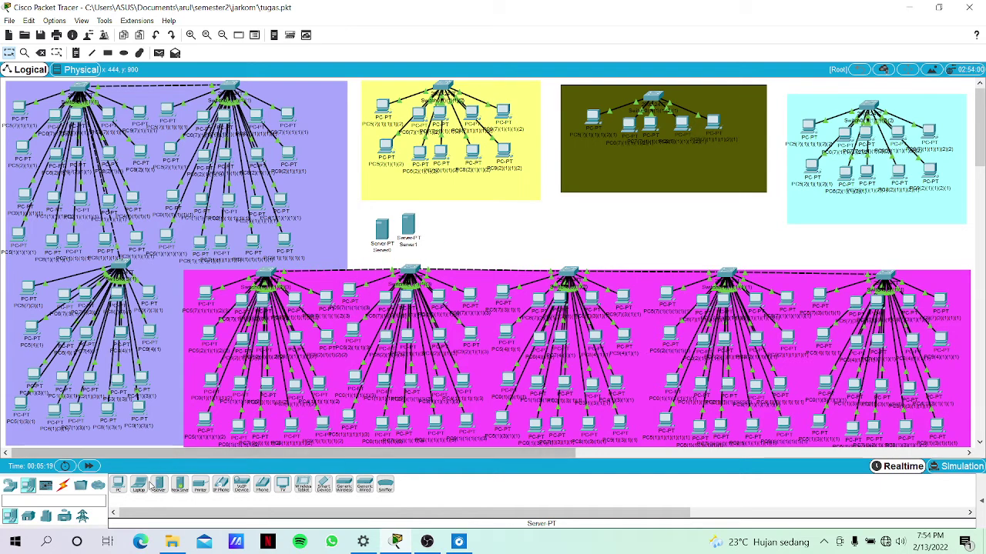
pyautogui.moveTo(158, 488); pyautogui.dragTo(434, 225)
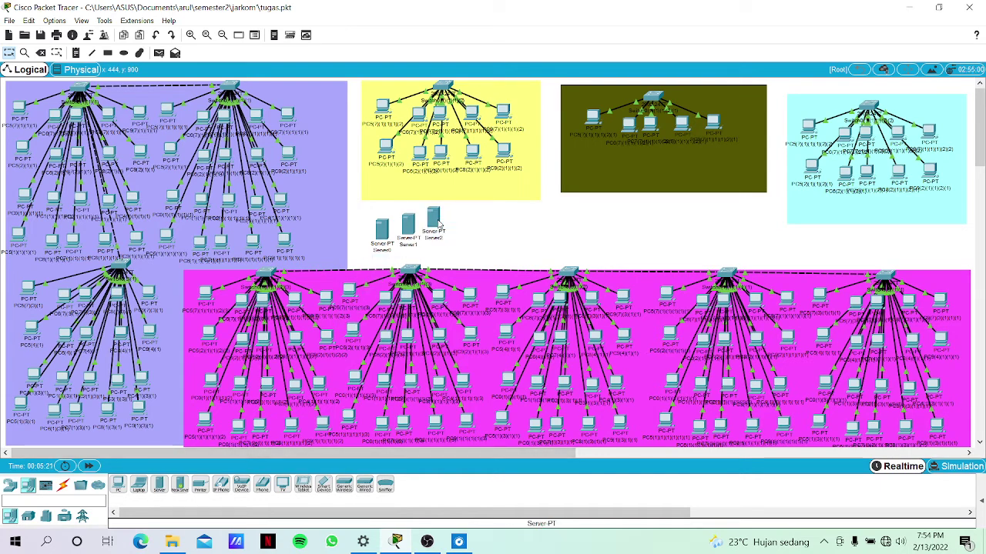
pyautogui.moveTo(159, 485); pyautogui.dragTo(460, 231)
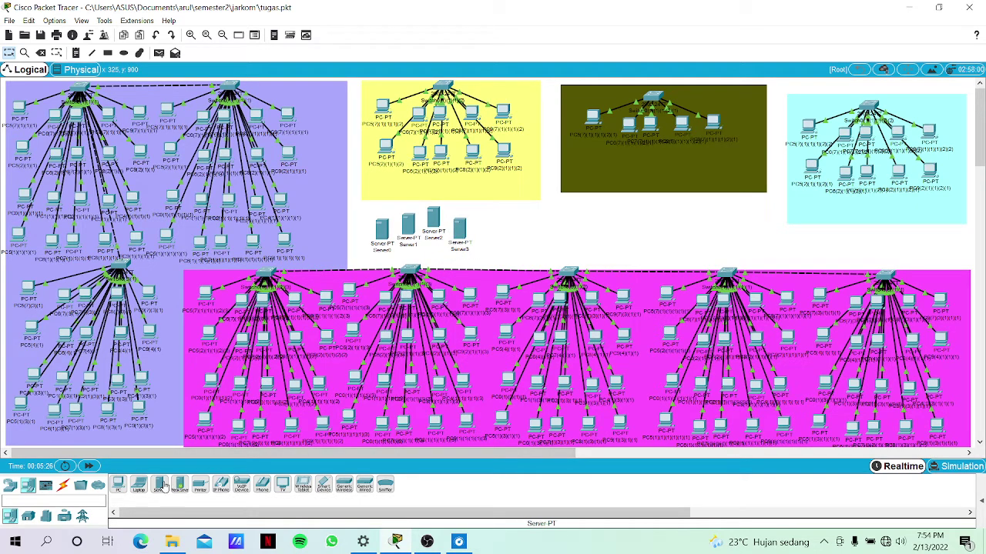
pyautogui.moveTo(160, 485); pyautogui.dragTo(488, 229)
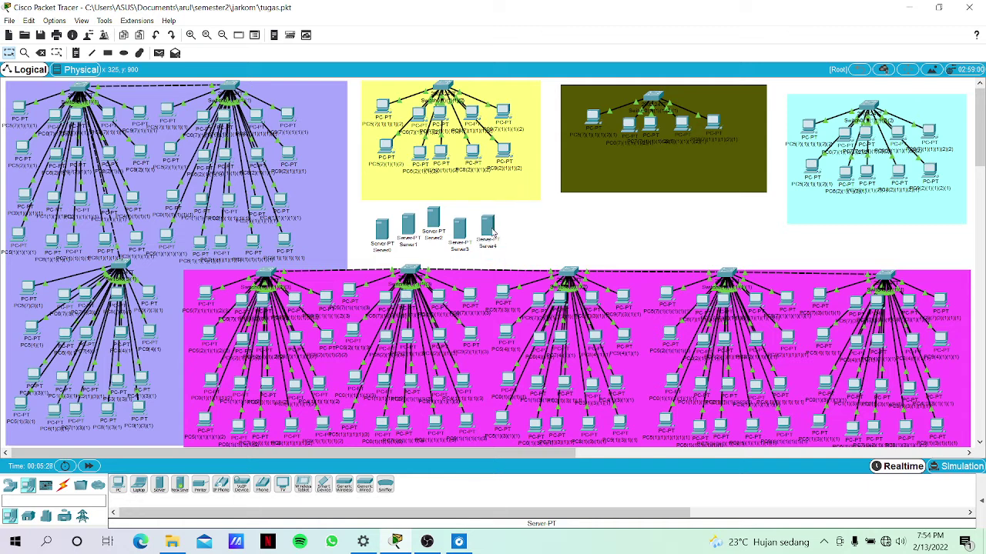
pyautogui.moveTo(169, 482); pyautogui.dragTo(521, 231)
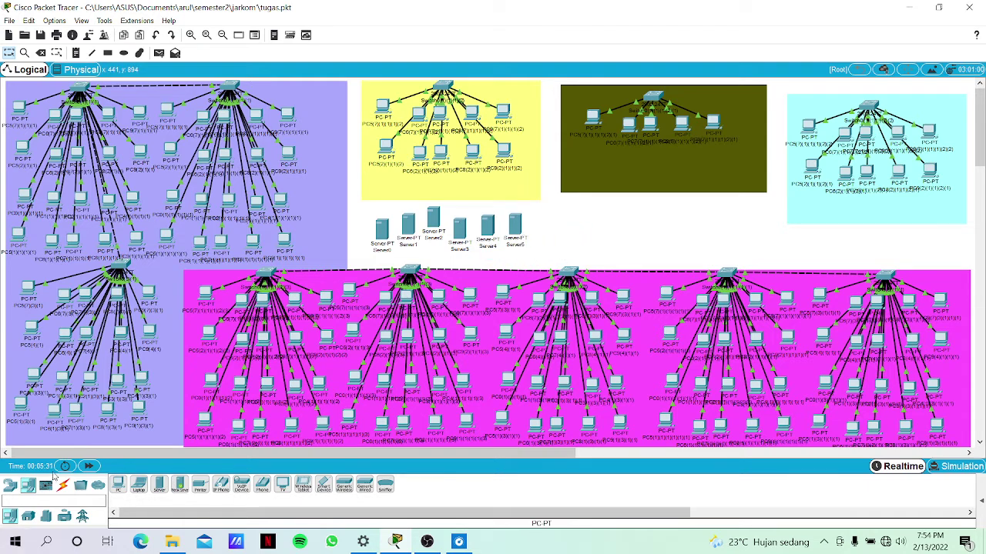
pyautogui.click(12, 483)
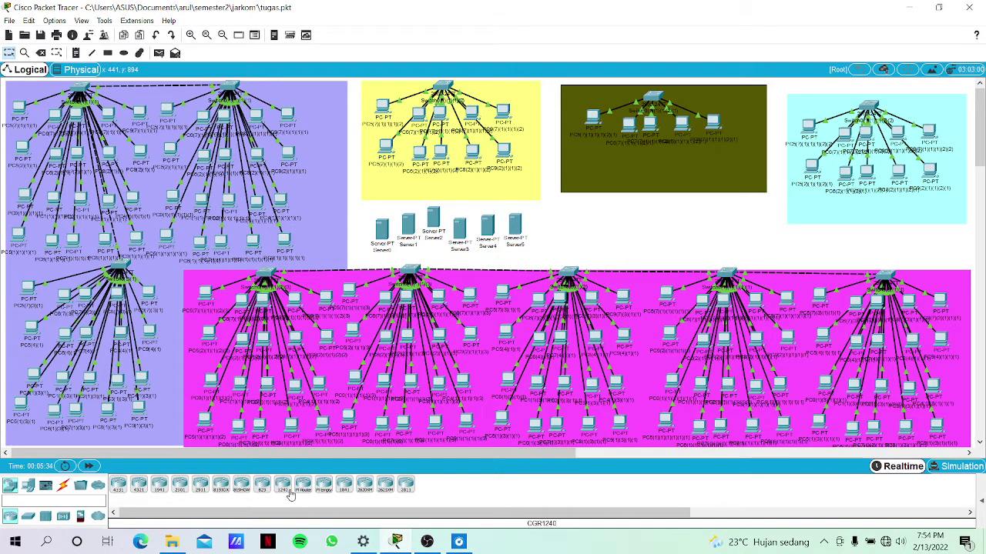
pyautogui.moveTo(313, 491); pyautogui.dragTo(566, 243)
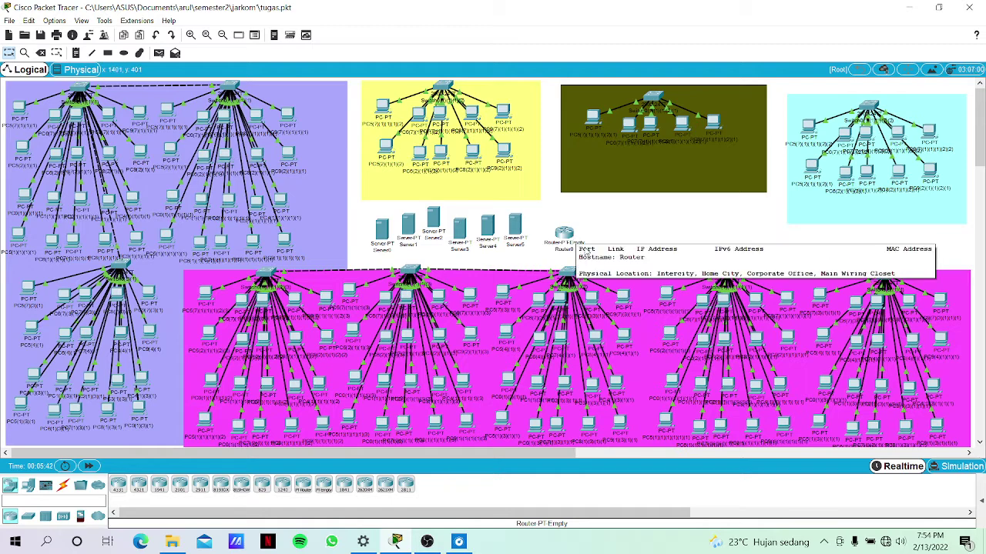
# Fill every empty Router0 slot with a PT-ROUTER-NM-1CFE module and close its window.
pyautogui.click(568, 236)
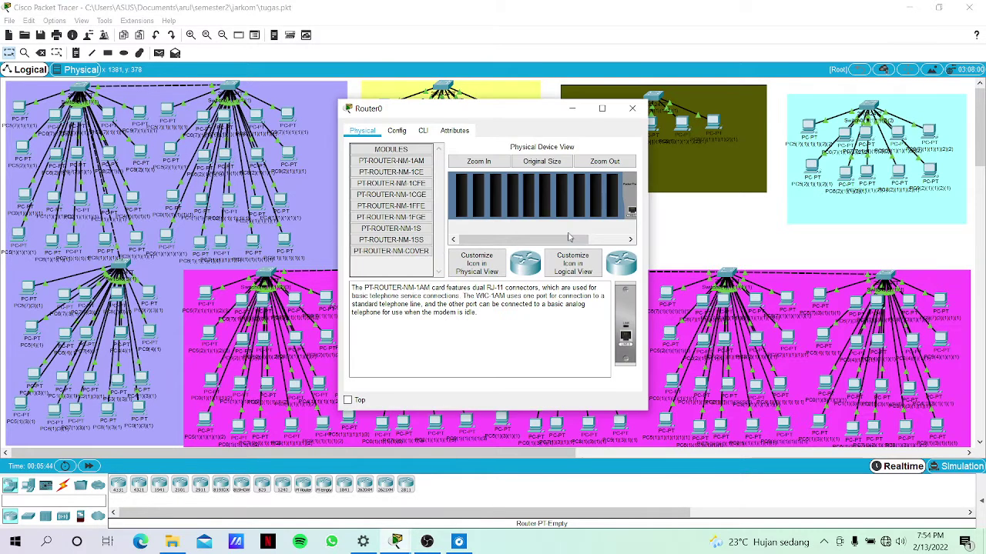
pyautogui.moveTo(569, 237); pyautogui.dragTo(609, 248)
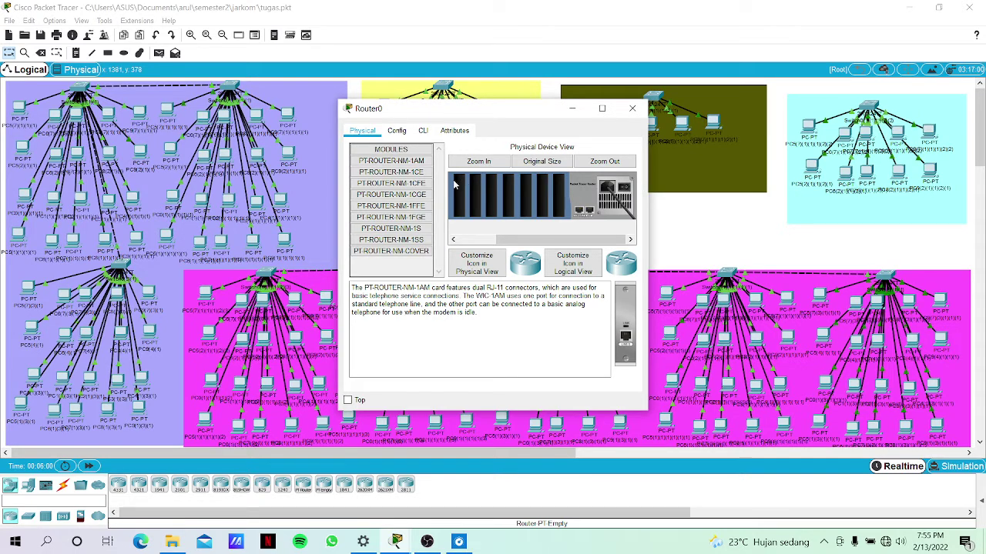
pyautogui.click(425, 185)
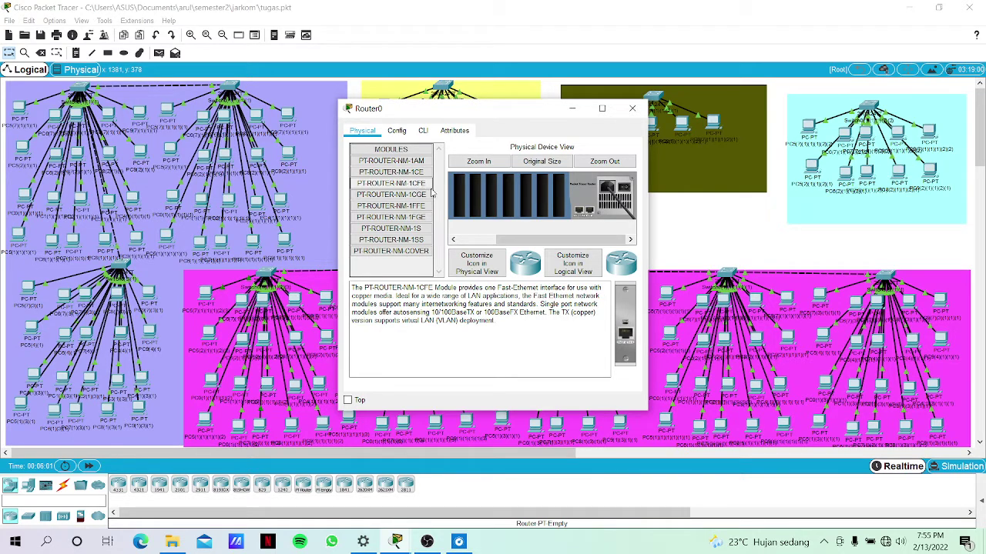
pyautogui.moveTo(625, 325); pyautogui.dragTo(559, 203)
pyautogui.moveTo(628, 334); pyautogui.dragTo(544, 215)
pyautogui.moveTo(619, 326); pyautogui.dragTo(527, 201)
pyautogui.moveTo(625, 336); pyautogui.dragTo(506, 184)
pyautogui.moveTo(619, 333); pyautogui.dragTo(508, 194)
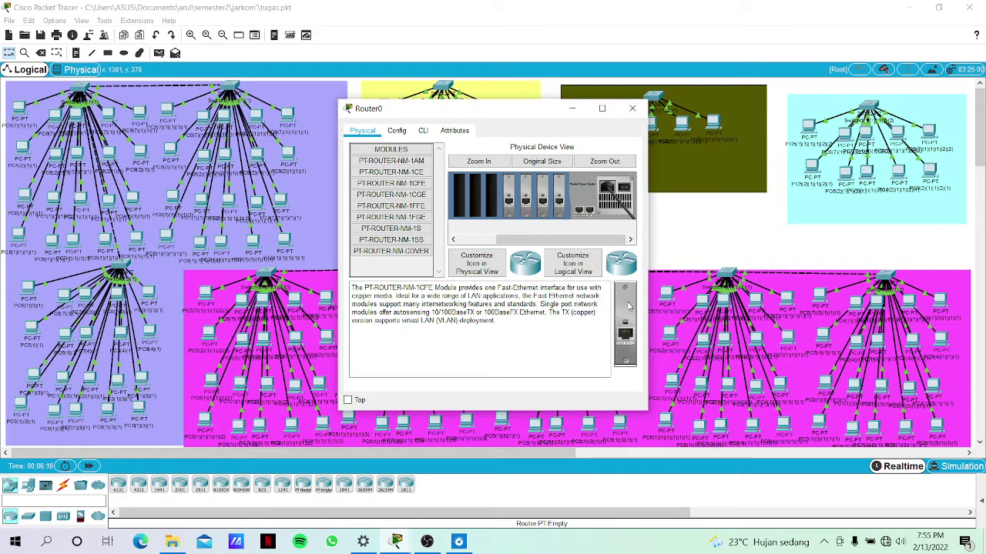
pyautogui.moveTo(629, 307); pyautogui.dragTo(491, 194)
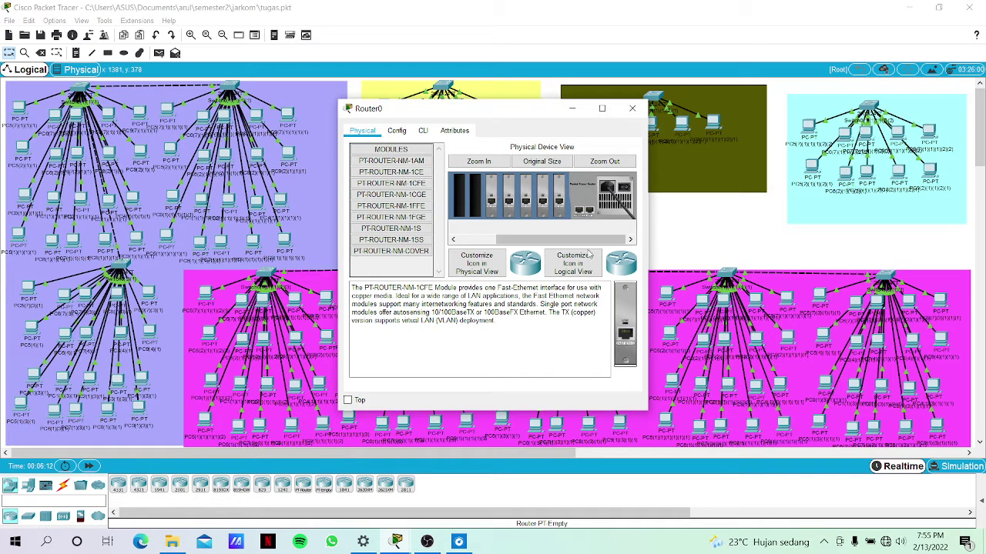
pyautogui.moveTo(626, 306); pyautogui.dragTo(479, 201)
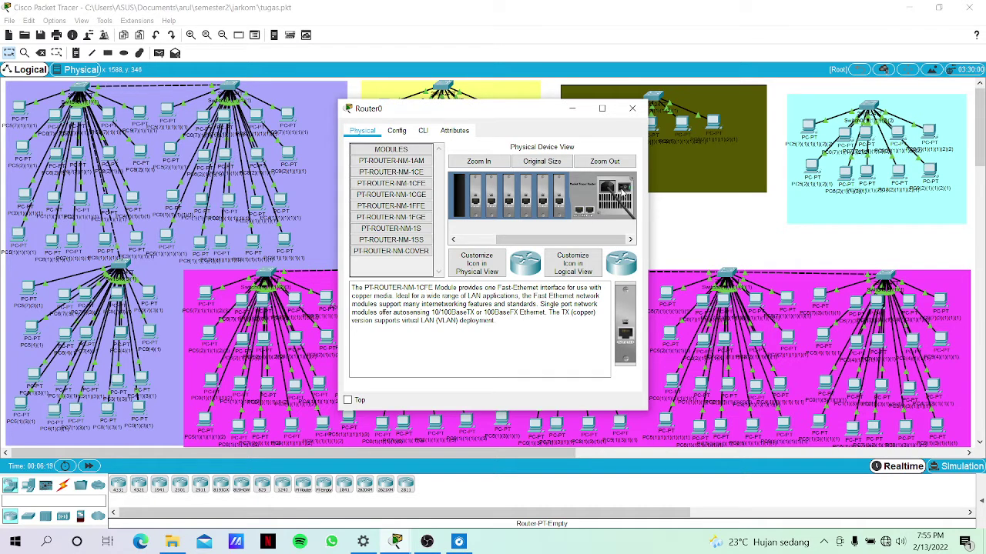
pyautogui.click(576, 109)
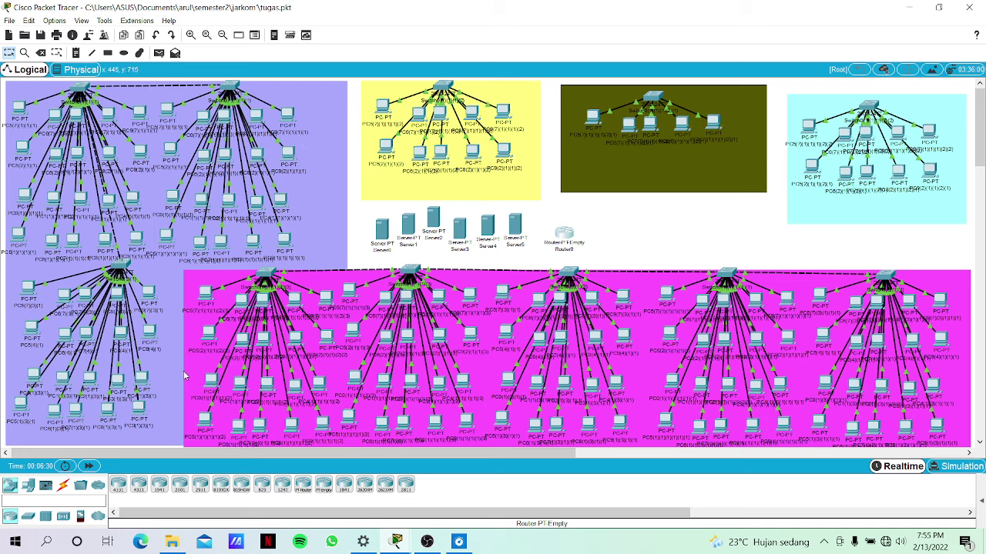
# Cable Server0 to the lavender area's switch with an automatic connection.
pyautogui.click(64, 487)
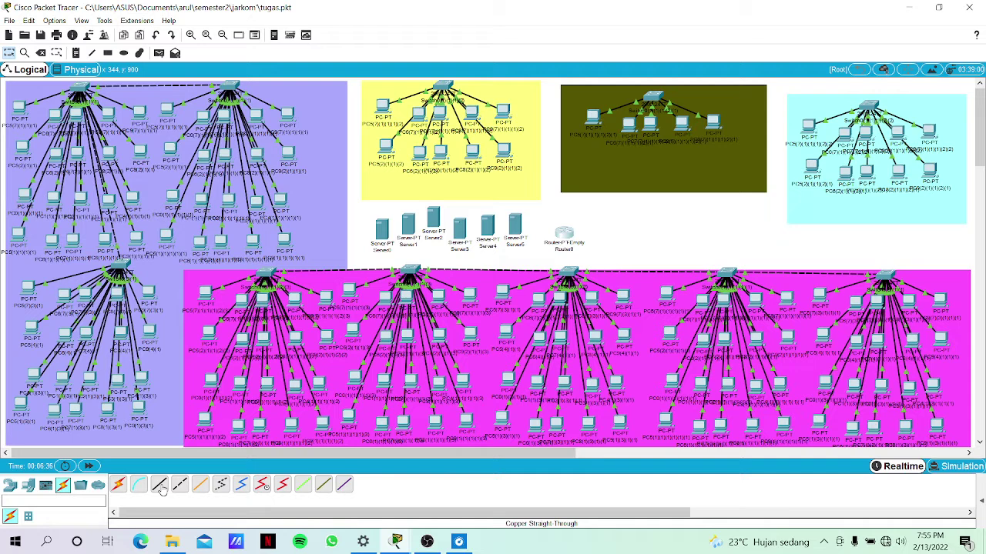
pyautogui.click(118, 487)
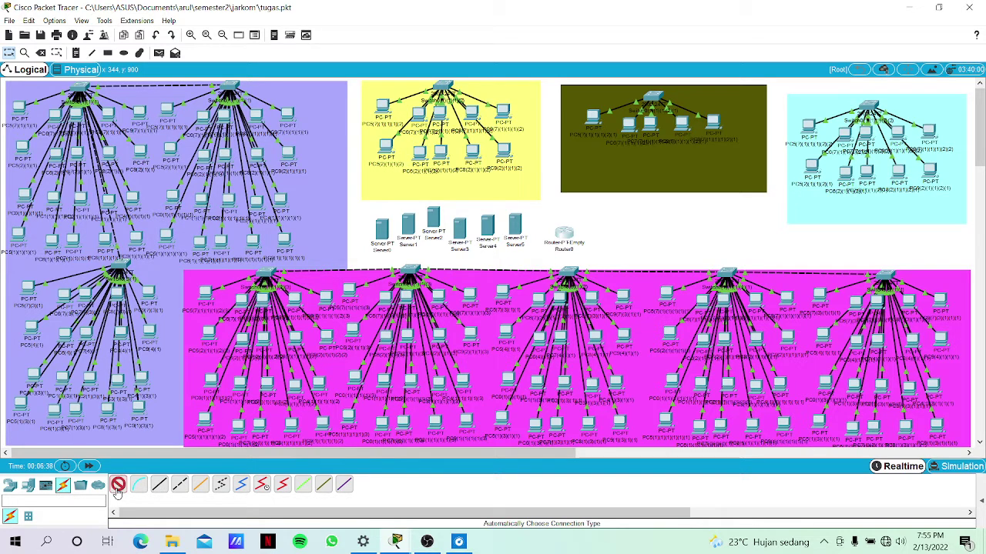
pyautogui.click(380, 231)
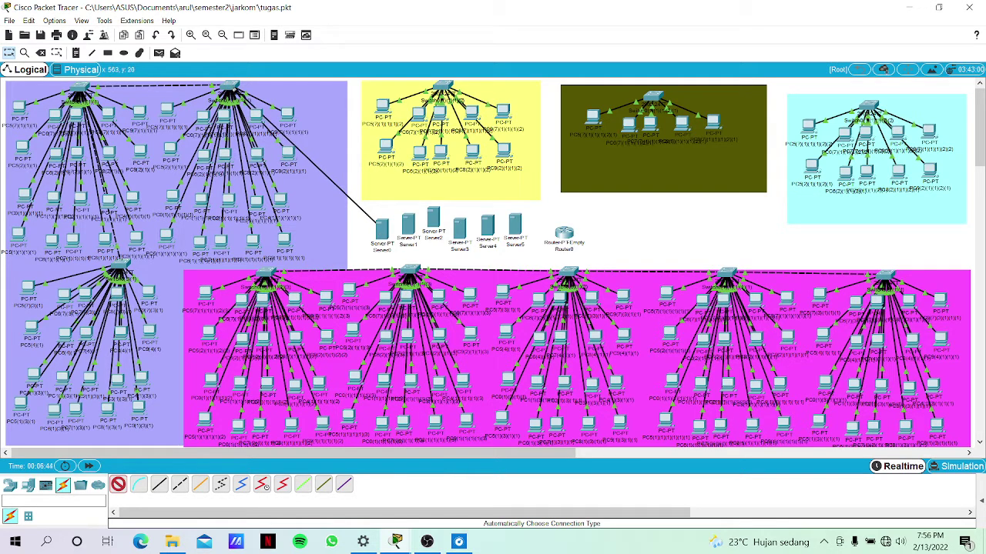
pyautogui.click(232, 87)
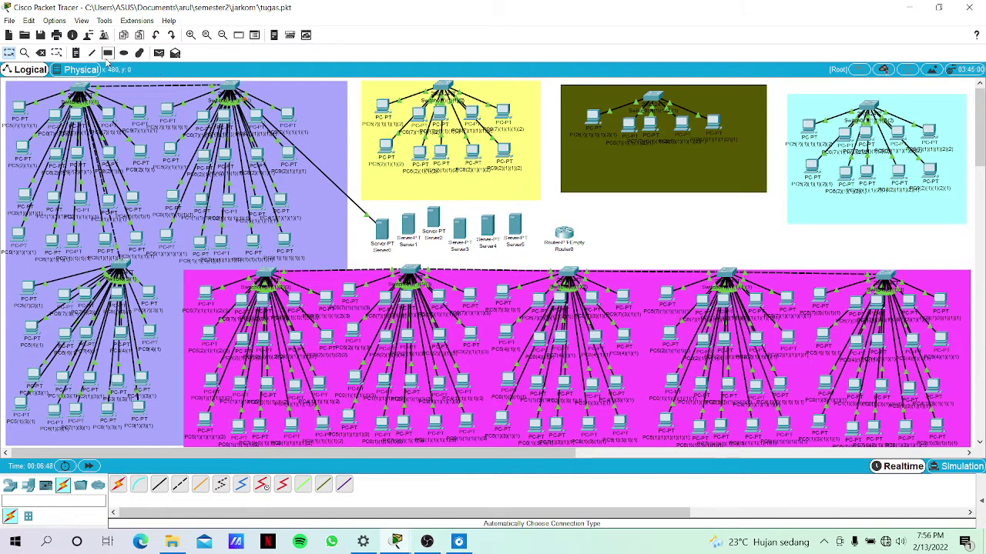
# Add notes 'tuang perawat' in the lavender area and 'ruang p ruamah sakit' in the yellow area.
pyautogui.click(76, 55)
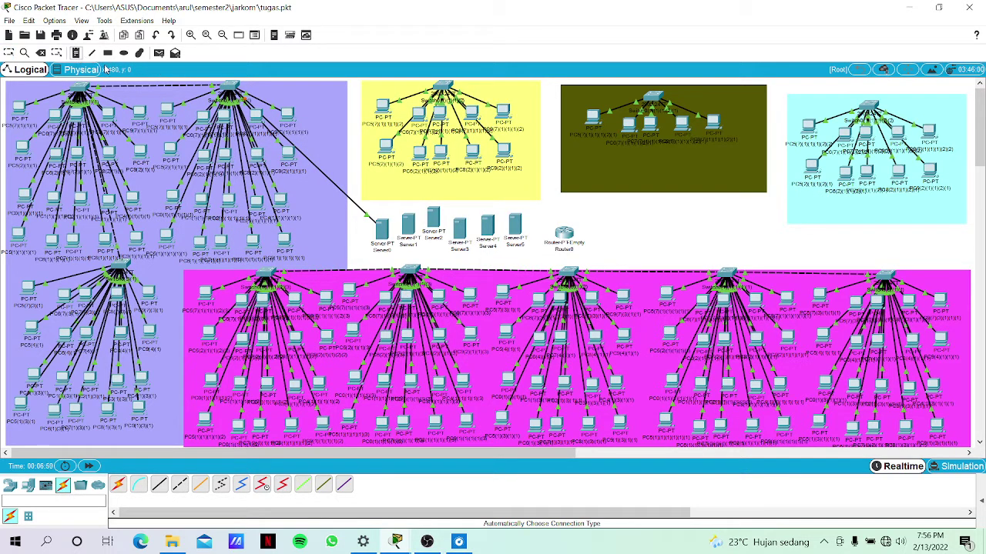
pyautogui.click(140, 91)
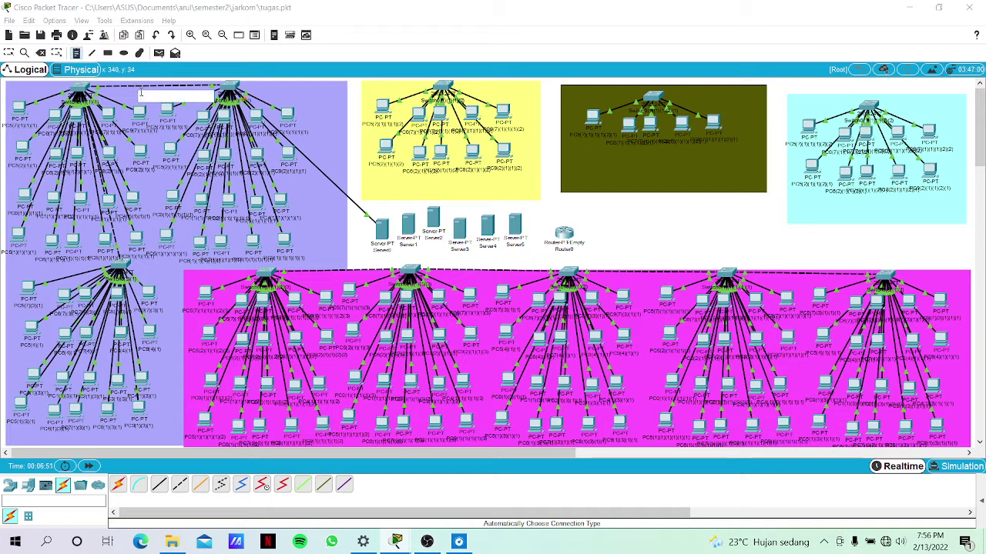
pyautogui.write('tuang p')
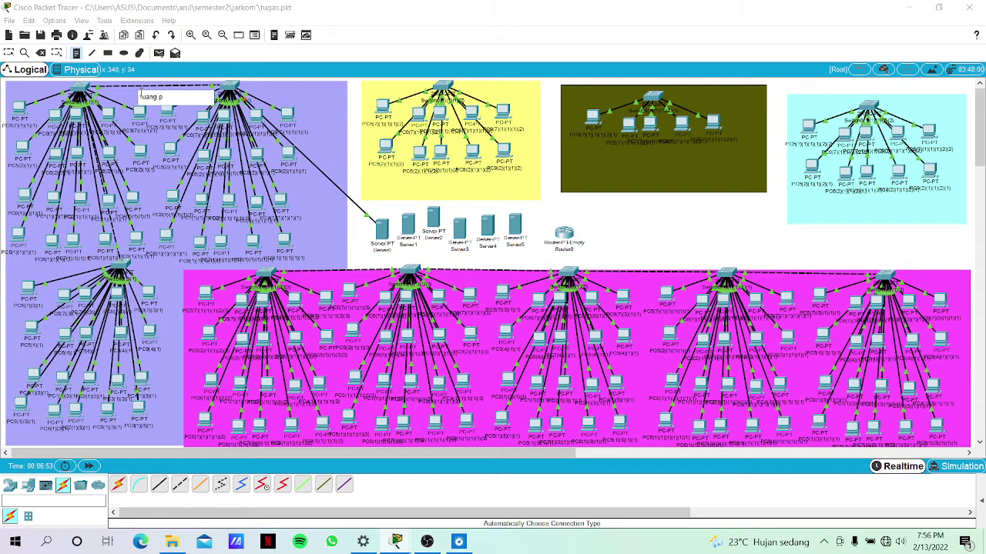
pyautogui.write('erawat')
pyautogui.press('Return')
pyautogui.press('BackSpace')
pyautogui.click(403, 185)
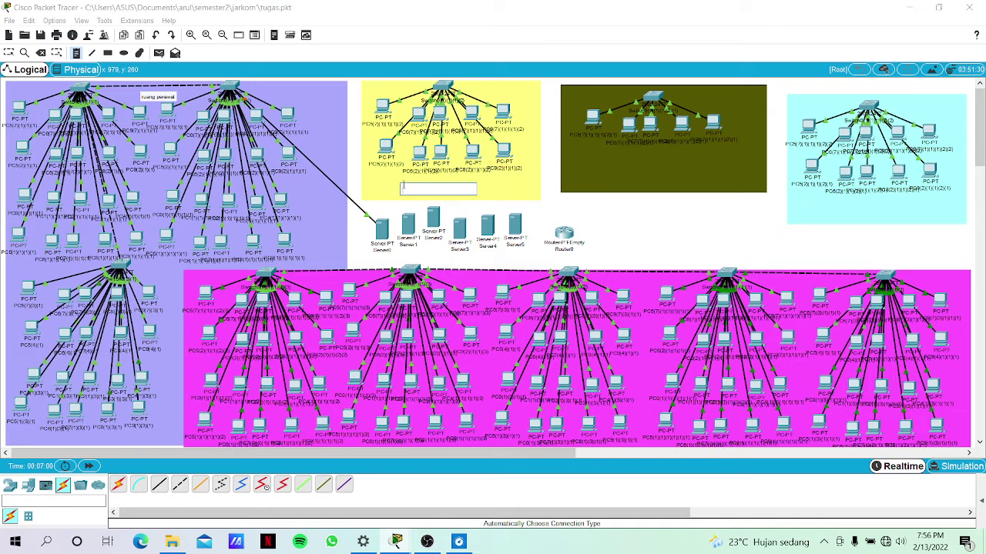
pyautogui.write('ruan')
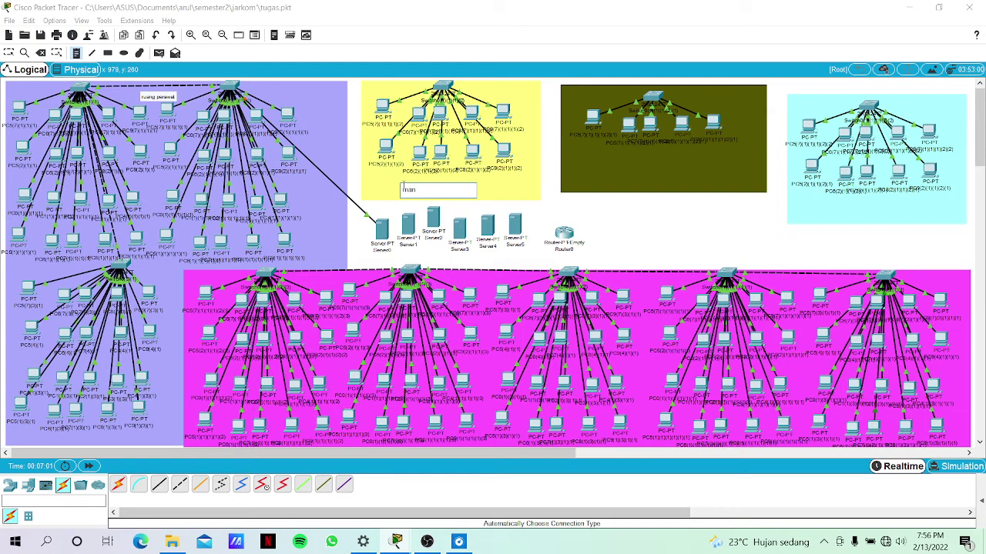
pyautogui.write('g p rua')
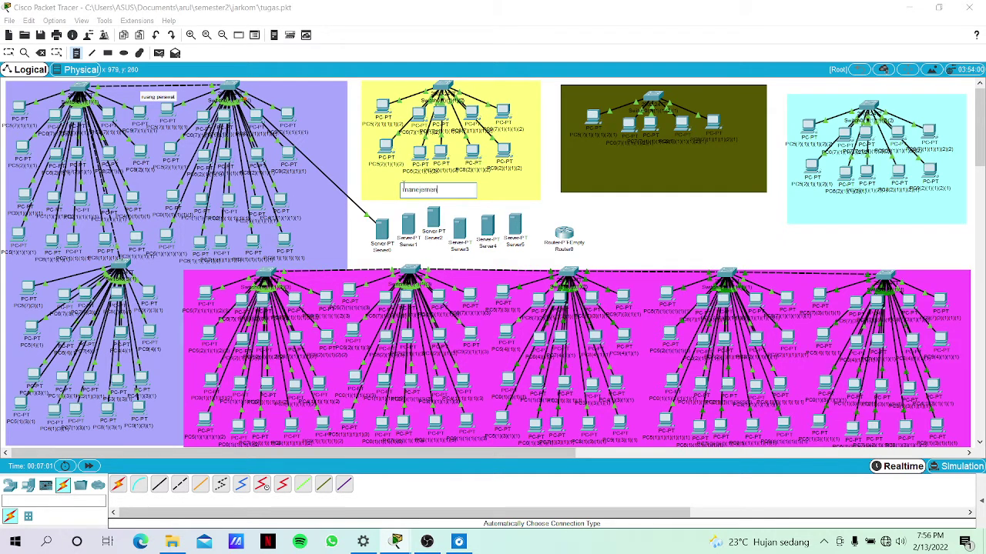
pyautogui.write('mah sakit')
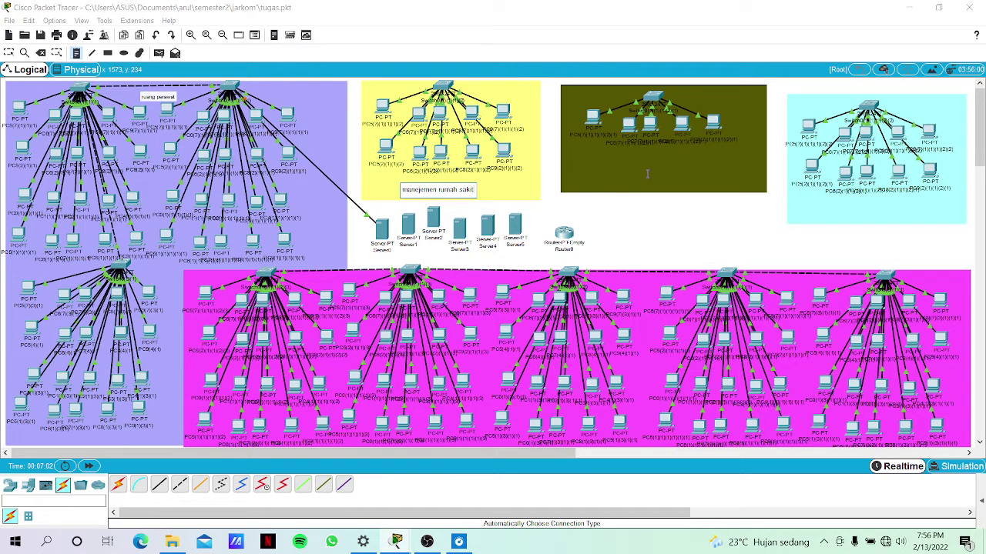
pyautogui.press('BackSpace')
pyautogui.press('BackSpace')
pyautogui.write('tklinik')
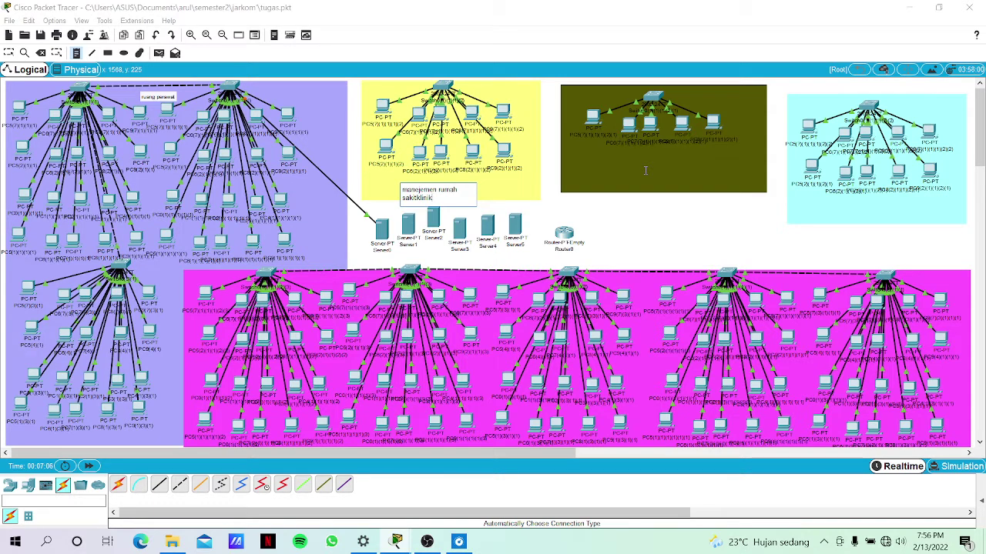
pyautogui.press('BackSpace')
# Label the dark green, cyan and pink areas 'klinik', 'laboratorium' and 'pasien'.
pyautogui.click(686, 167)
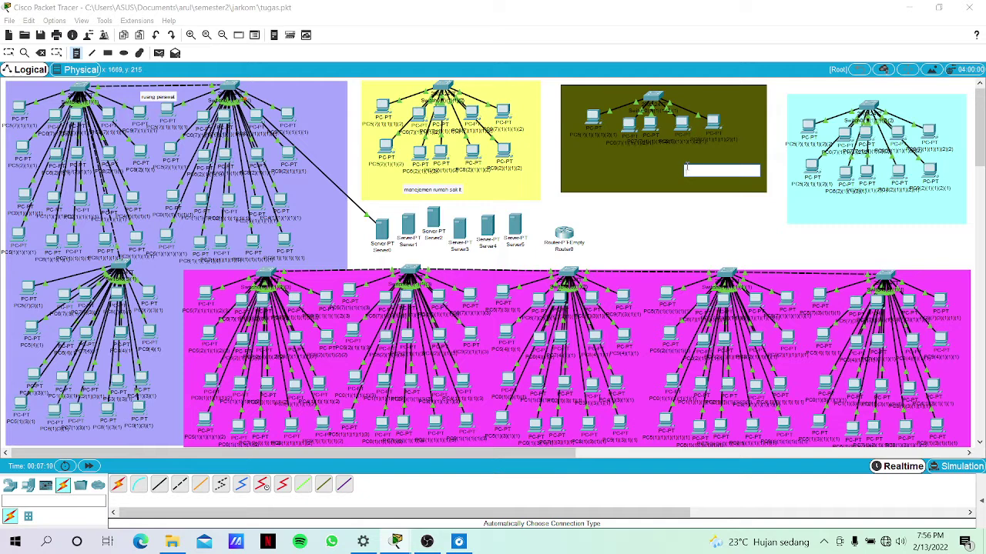
pyautogui.write('klinik')
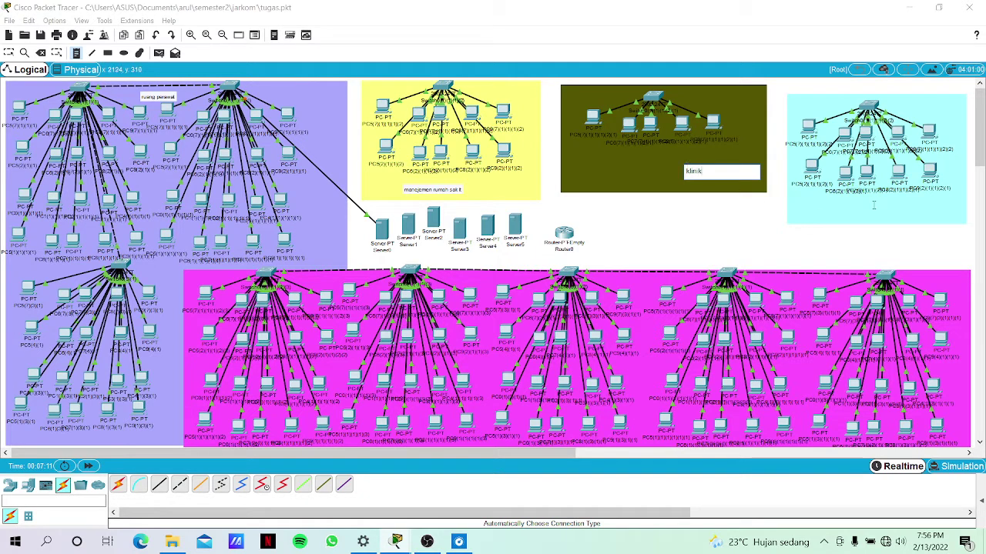
pyautogui.click(873, 206)
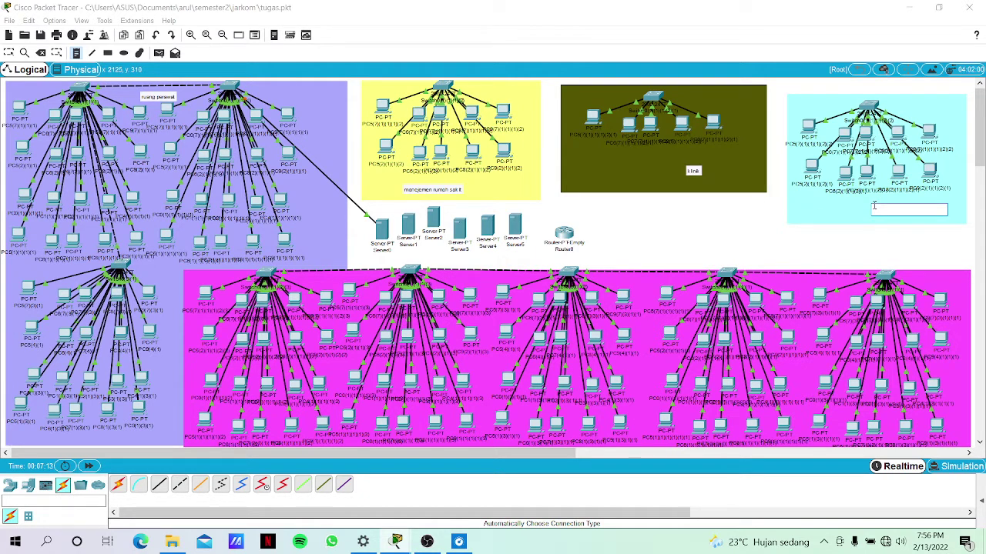
pyautogui.write('aaboratorium')
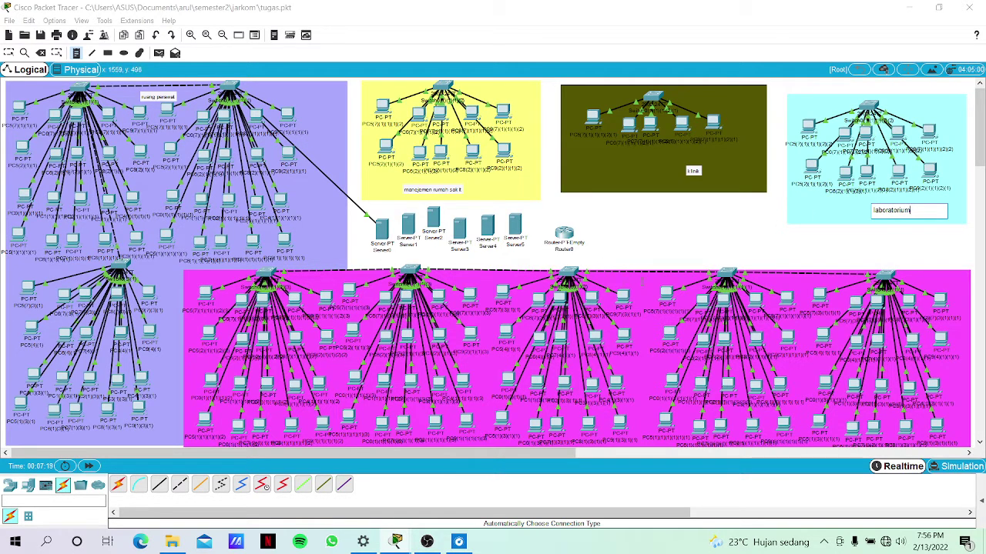
pyautogui.click(641, 282)
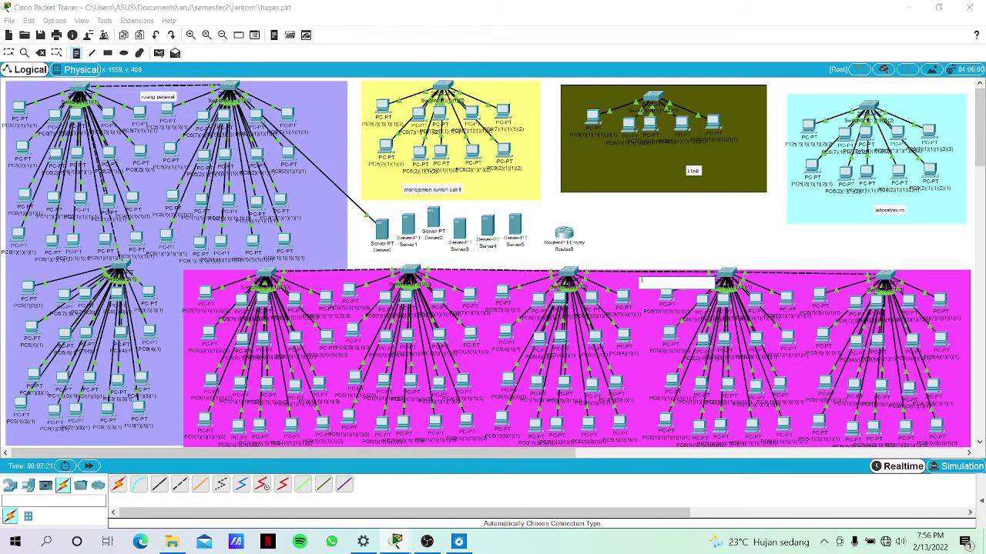
pyautogui.write('kasi')
pyautogui.click(660, 258)
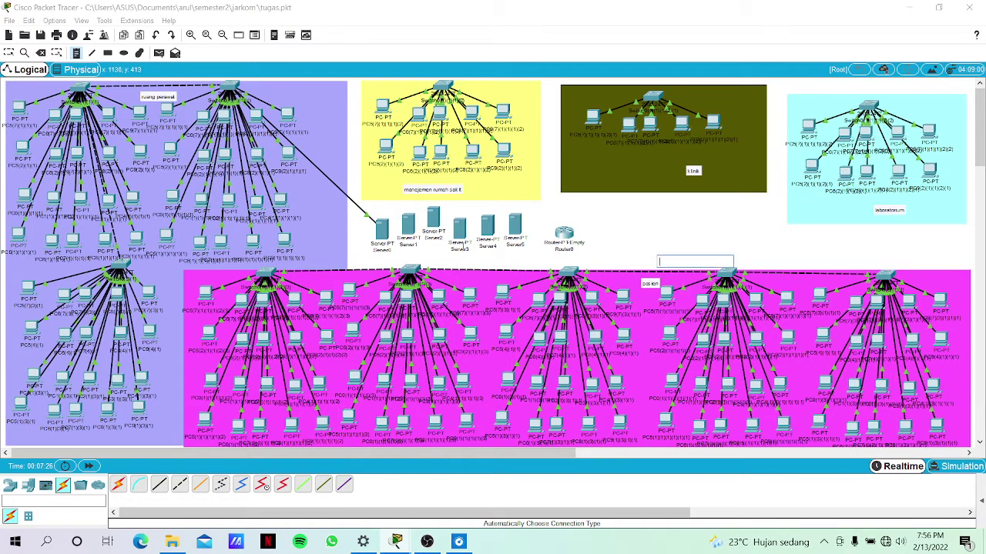
# Automatically cable Server1–Server4 to the yellow, klinik, laboratorium and pasien switches.
pyautogui.click(119, 485)
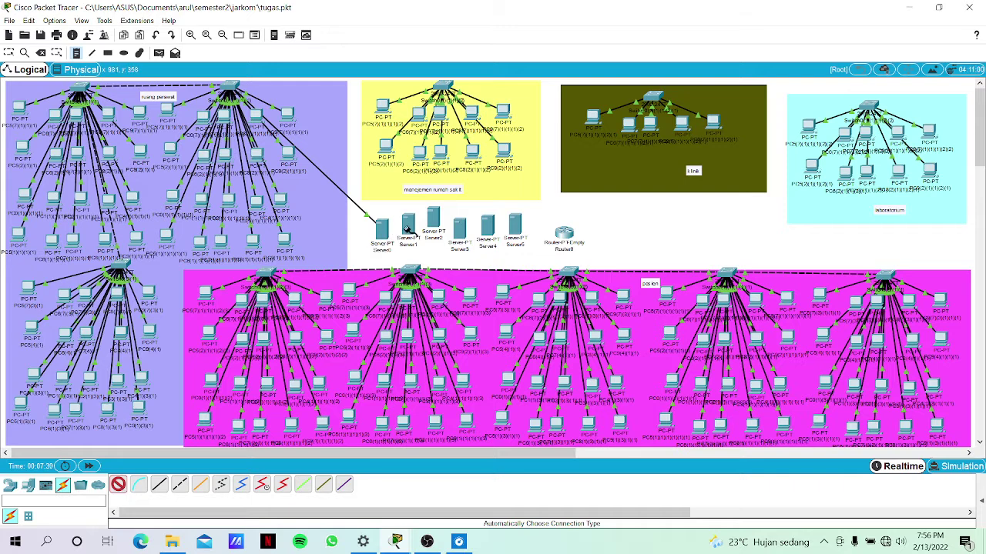
pyautogui.click(409, 223)
pyautogui.click(433, 85)
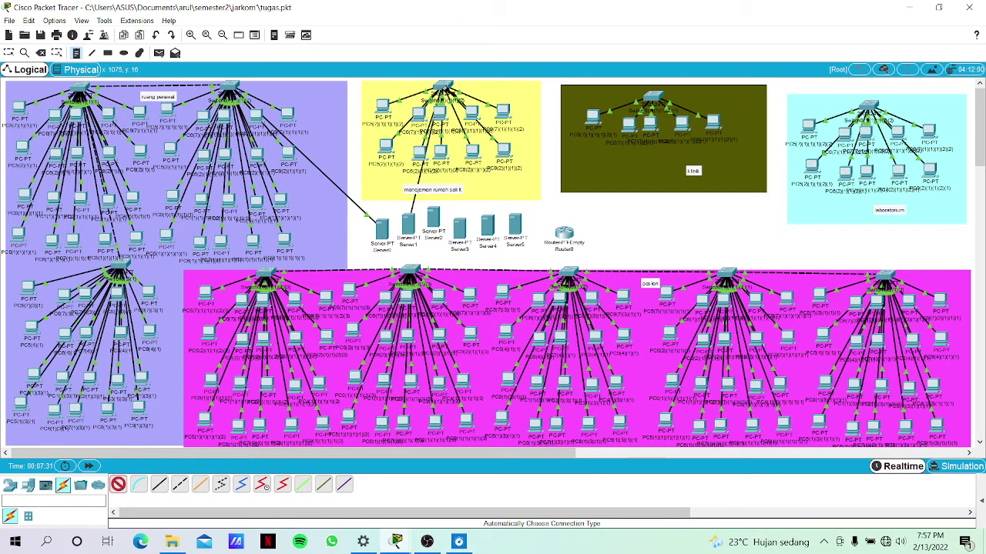
pyautogui.press('Escape')
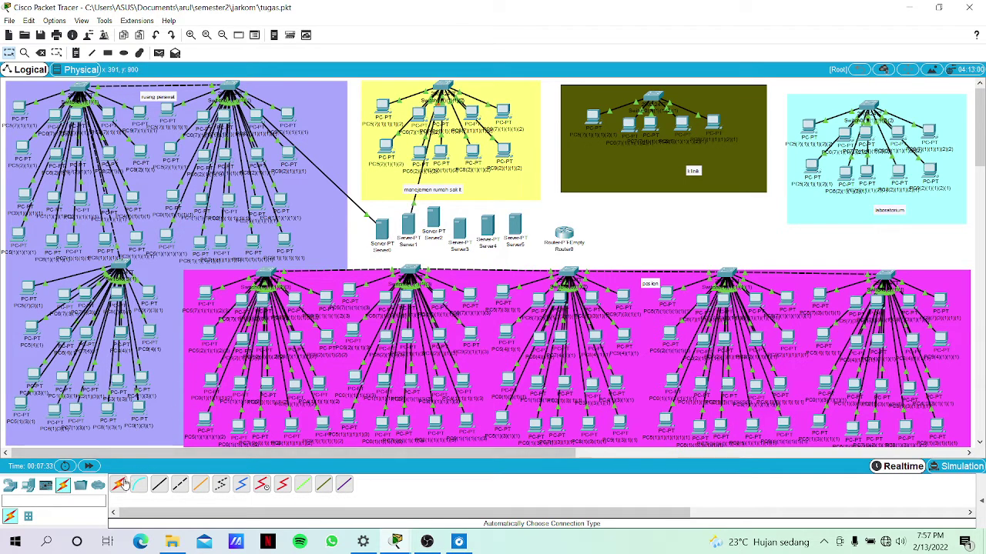
pyautogui.click(121, 483)
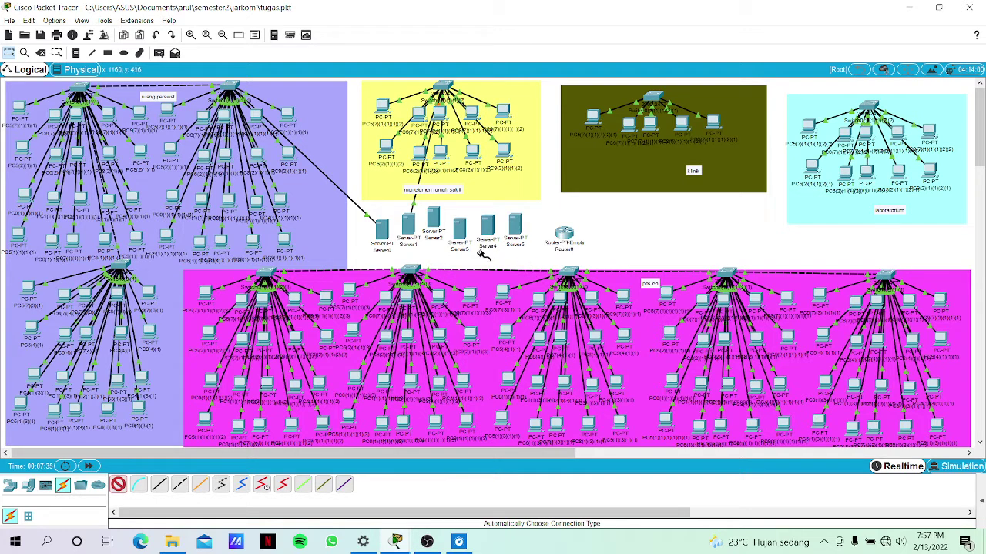
pyautogui.click(434, 221)
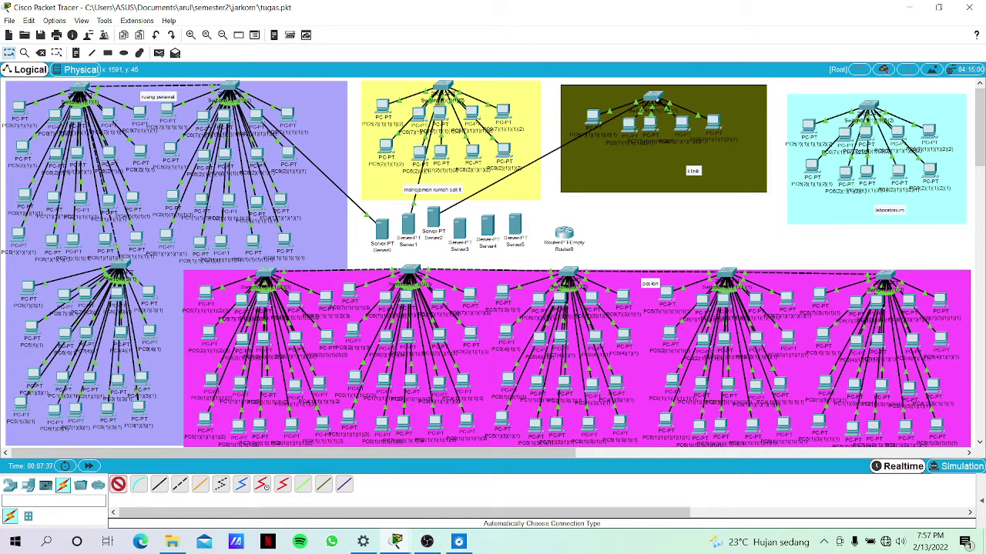
pyautogui.click(654, 99)
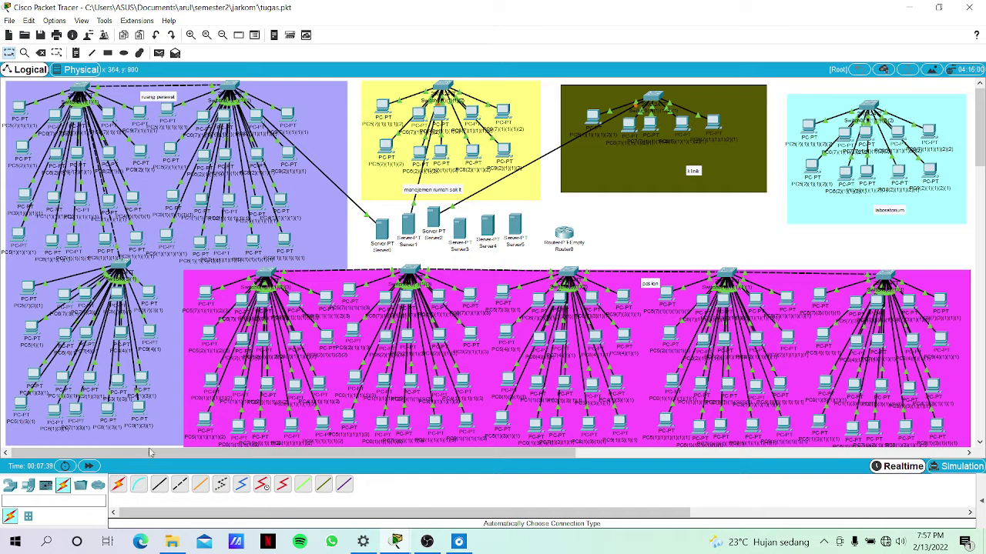
pyautogui.click(118, 483)
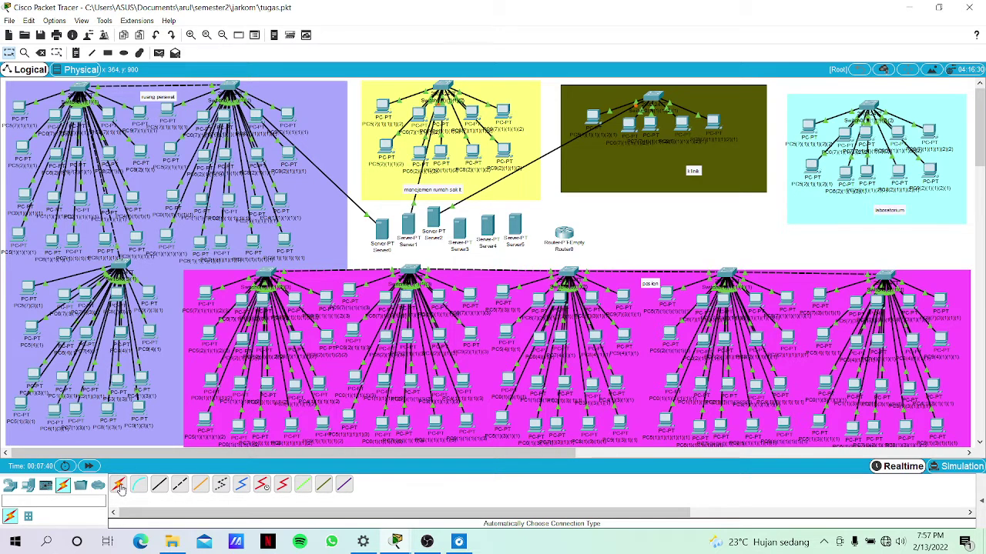
pyautogui.click(460, 224)
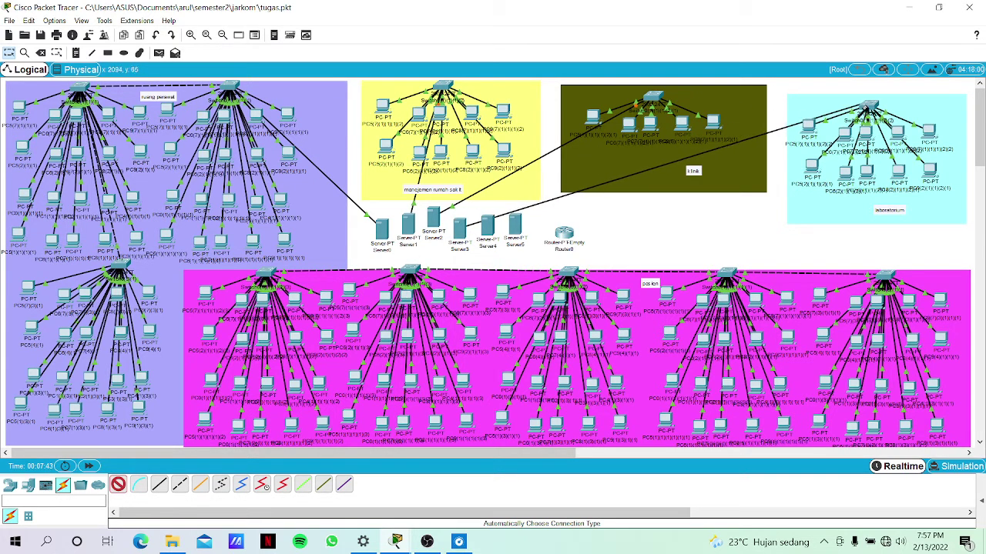
pyautogui.click(867, 108)
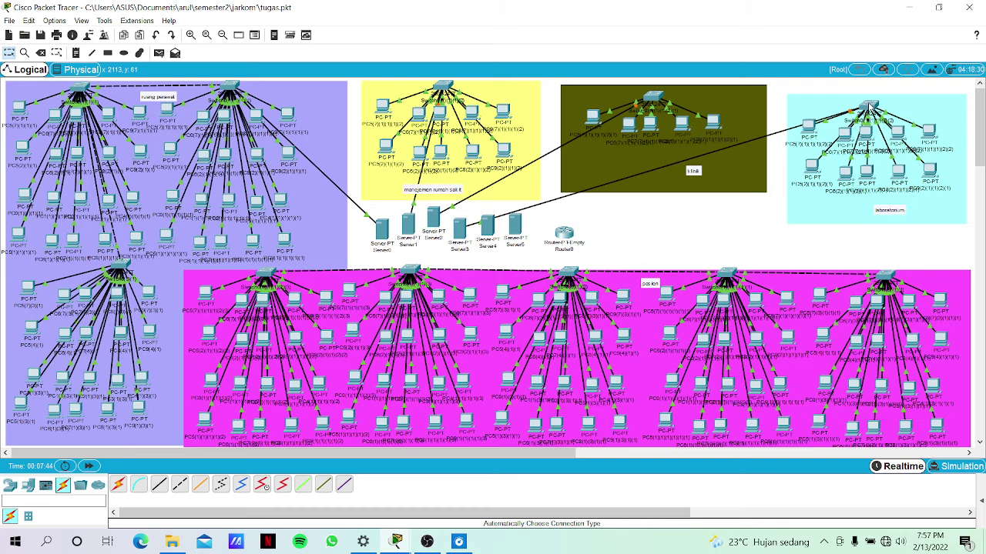
pyautogui.click(118, 483)
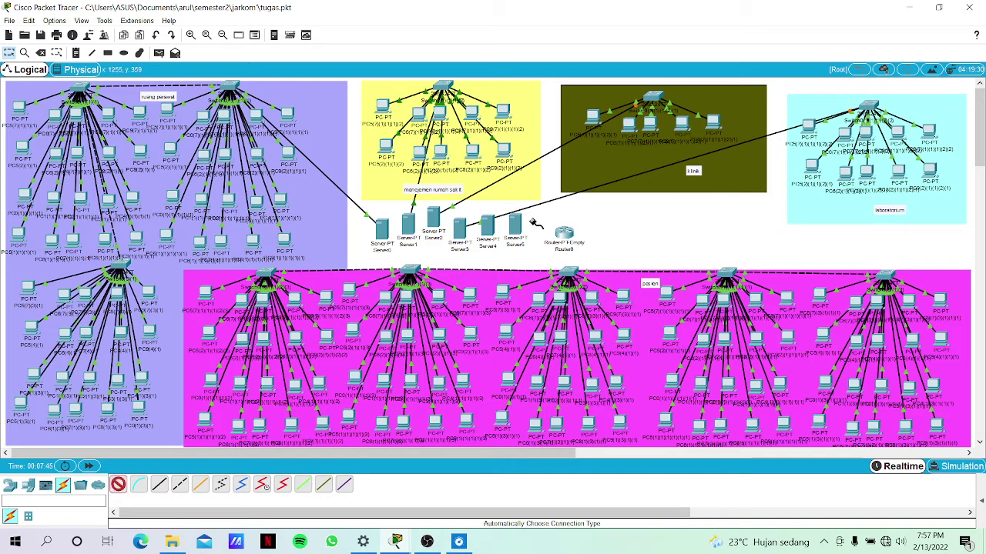
pyautogui.click(485, 231)
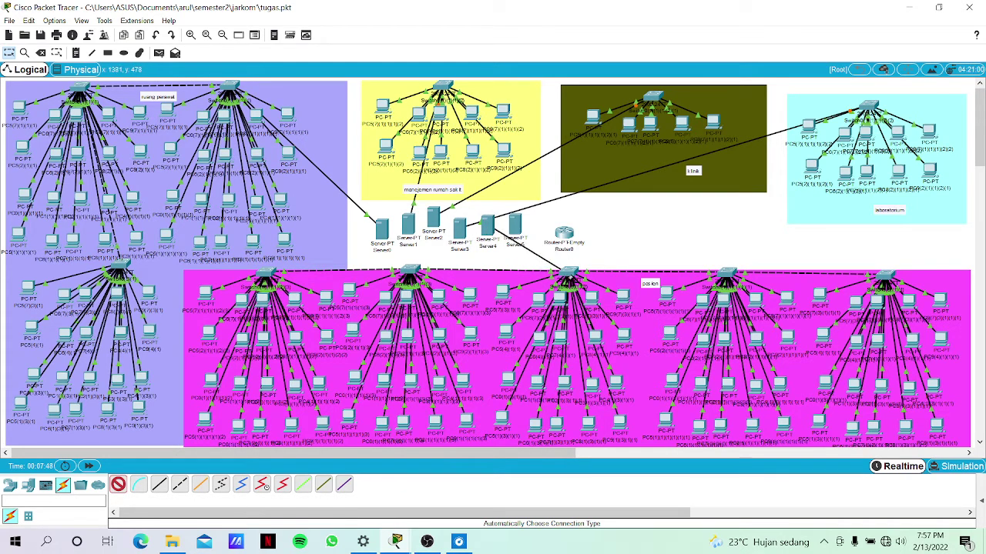
pyautogui.click(569, 276)
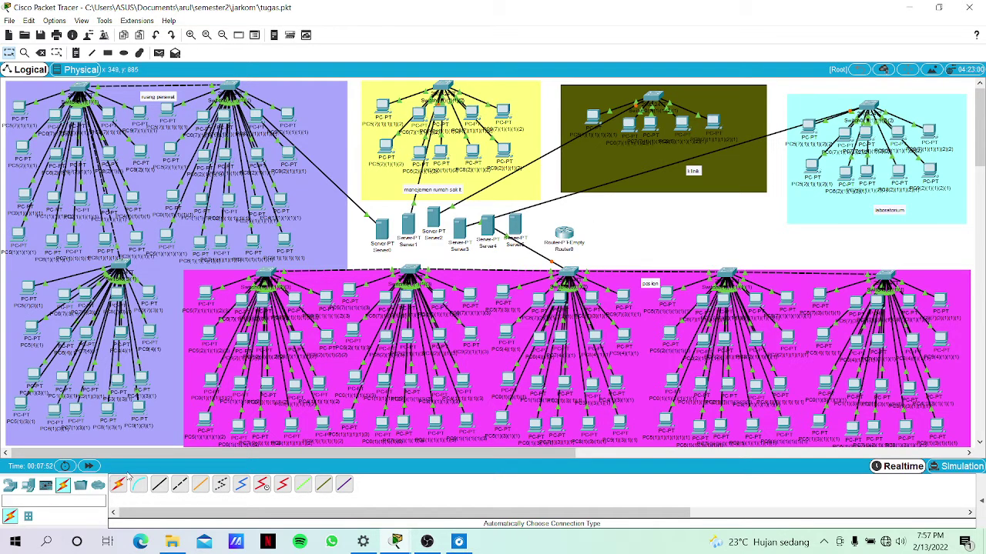
# Join Server5 FastEthernet0 to Router0 FastEthernet5/0 with a copper cross-over cable.
pyautogui.click(178, 485)
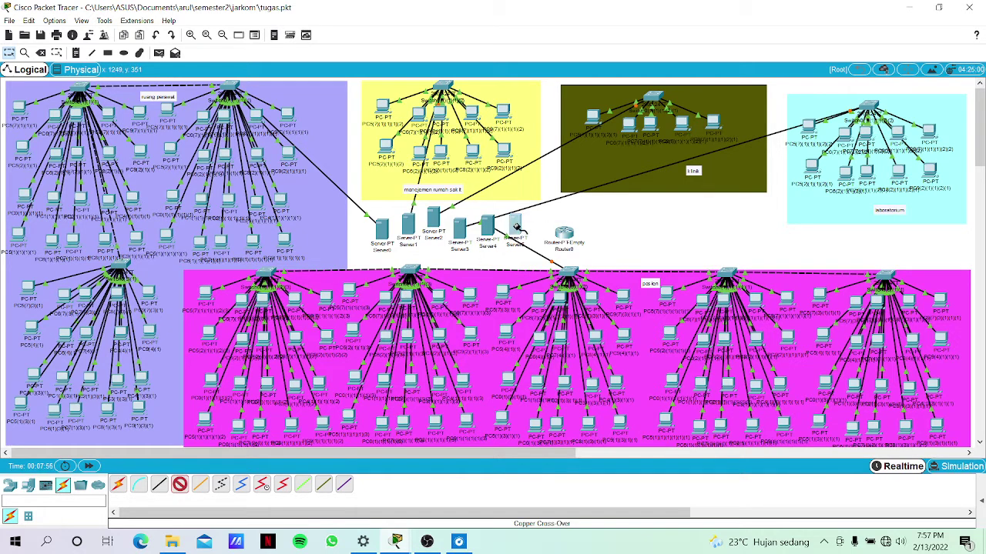
pyautogui.click(515, 224)
pyautogui.click(554, 230)
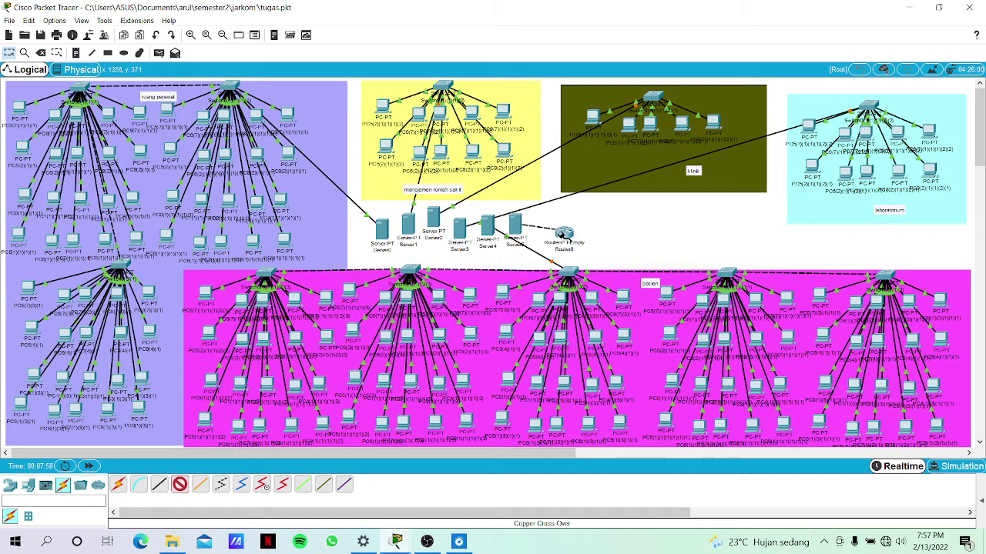
pyautogui.click(564, 233)
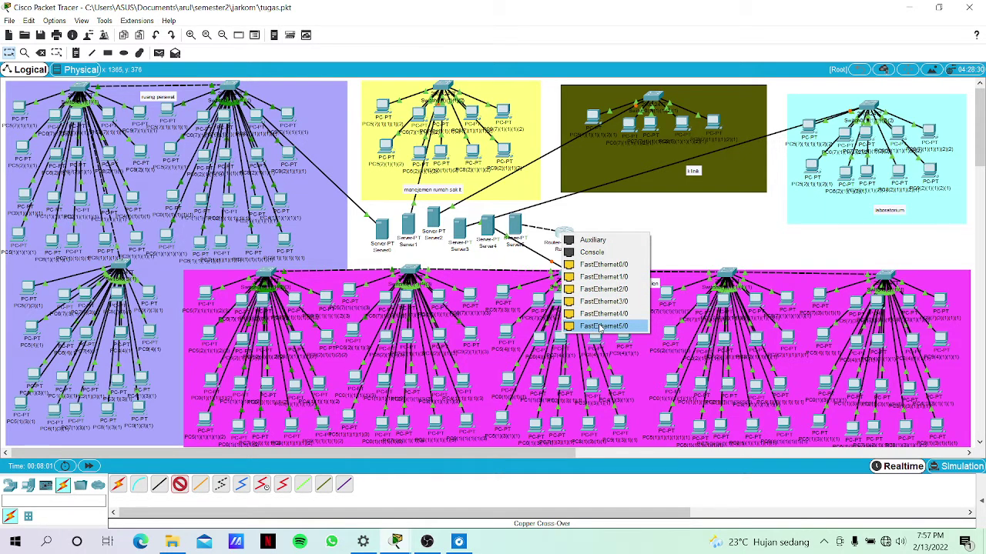
pyautogui.click(600, 328)
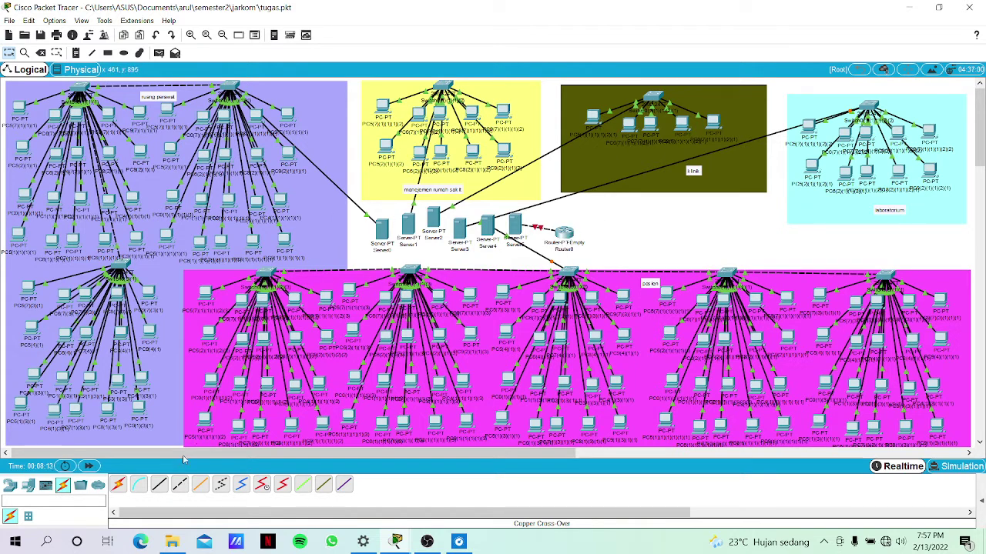
# Link Router0 FastEthernet0/0 to the ruang perawat switch's Fa0/23, and another port to the yellow switch's Fa0/21.
pyautogui.click(118, 486)
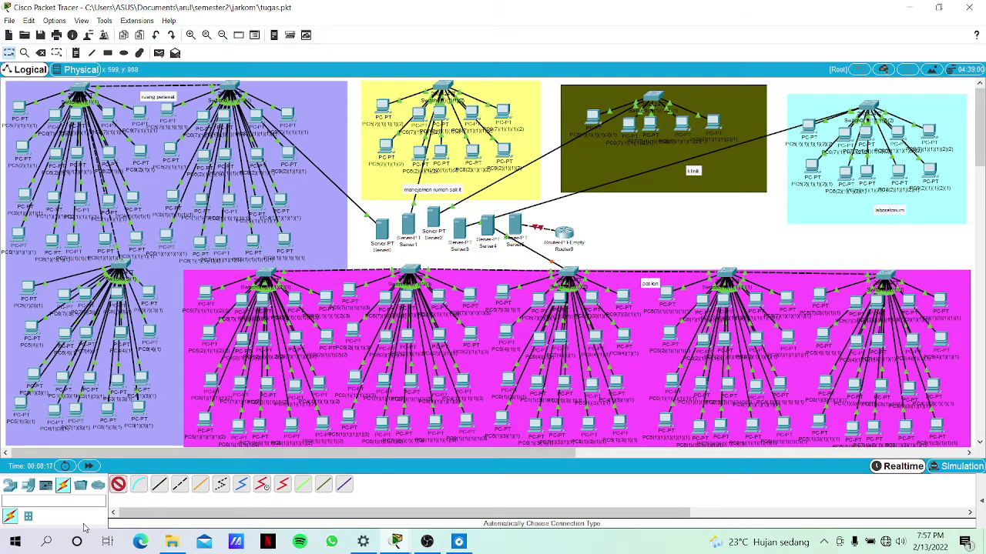
pyautogui.click(159, 484)
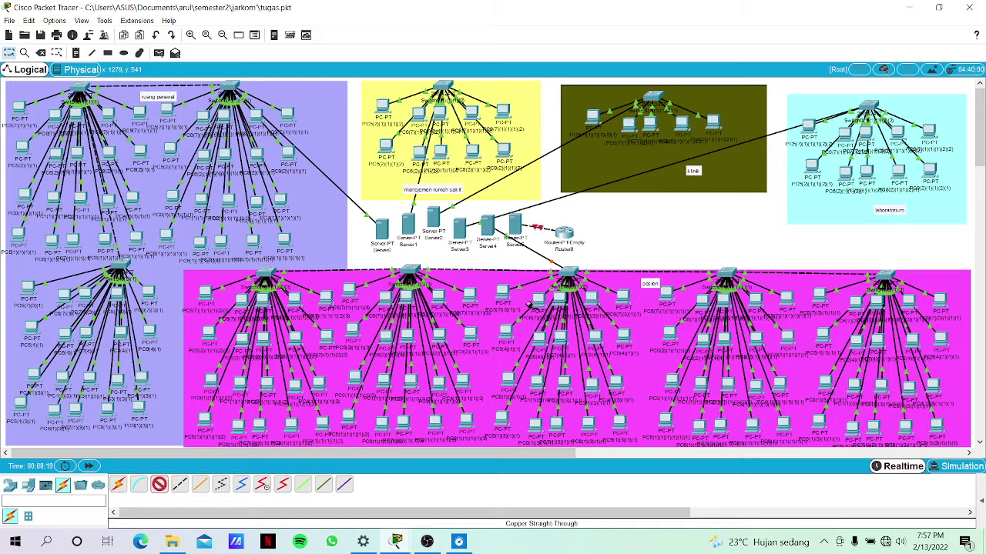
pyautogui.click(563, 233)
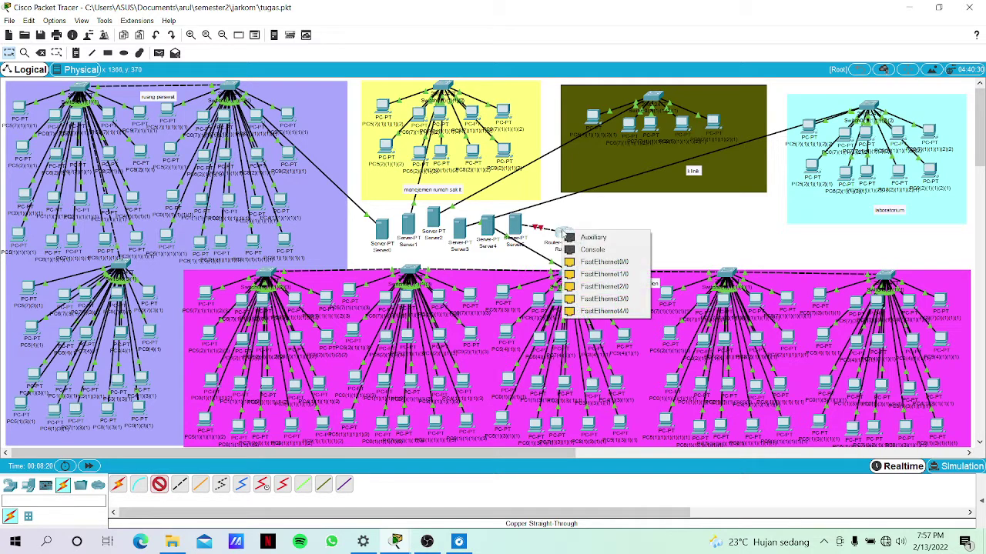
pyautogui.click(587, 262)
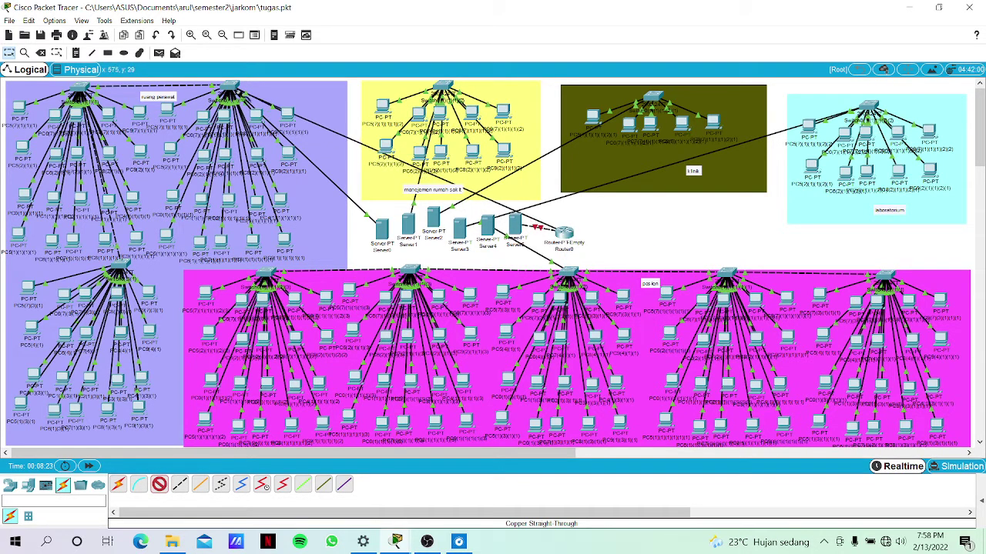
pyautogui.click(229, 87)
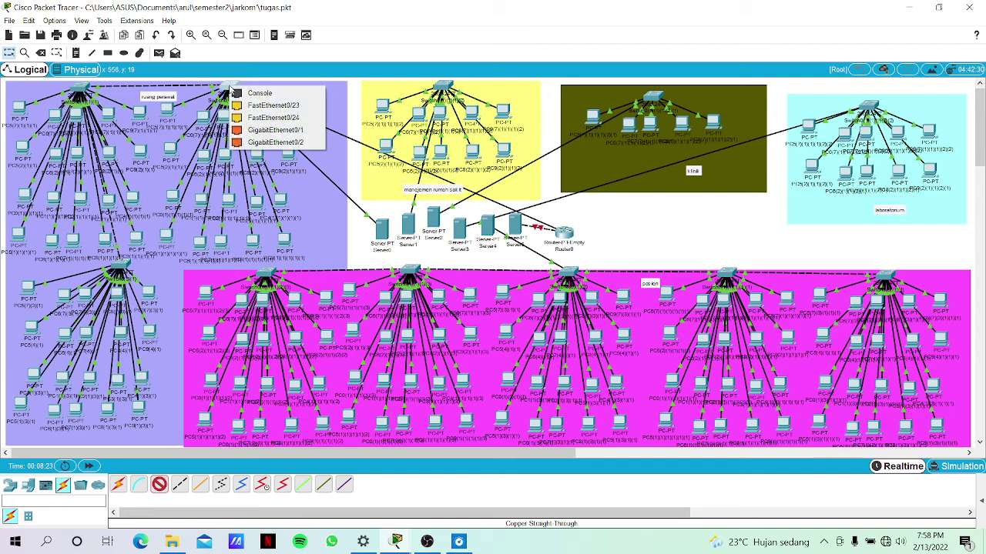
pyautogui.click(300, 106)
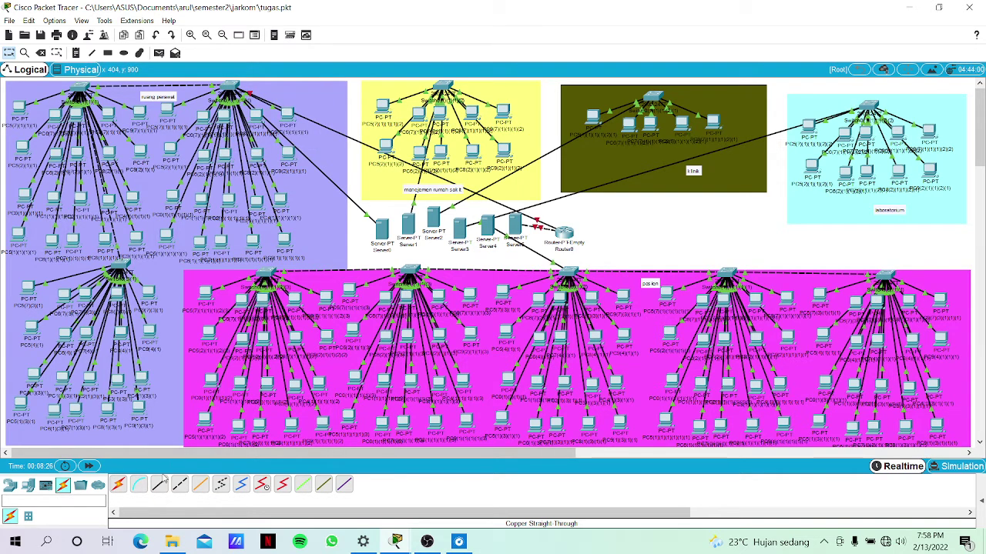
pyautogui.click(159, 485)
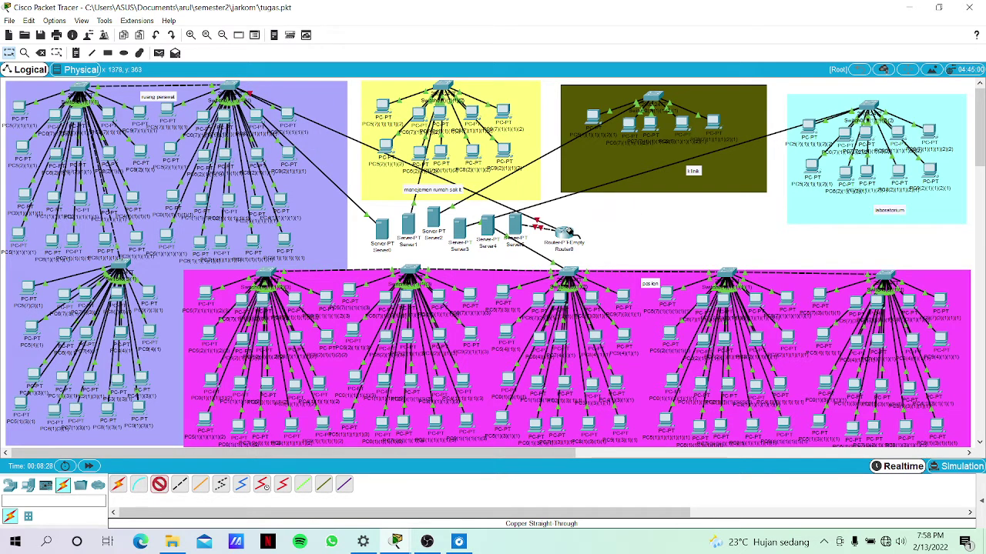
pyautogui.click(566, 232)
pyautogui.click(599, 262)
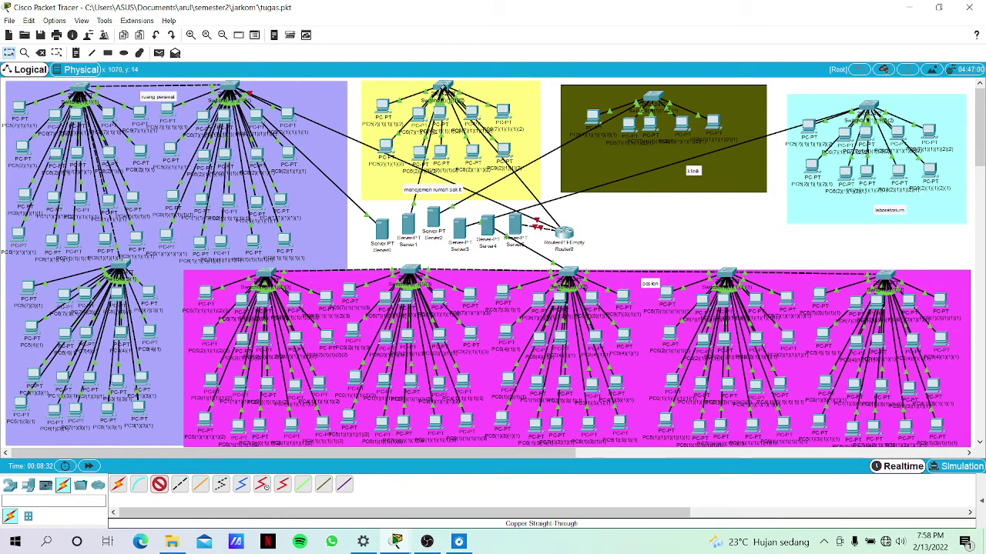
pyautogui.click(443, 87)
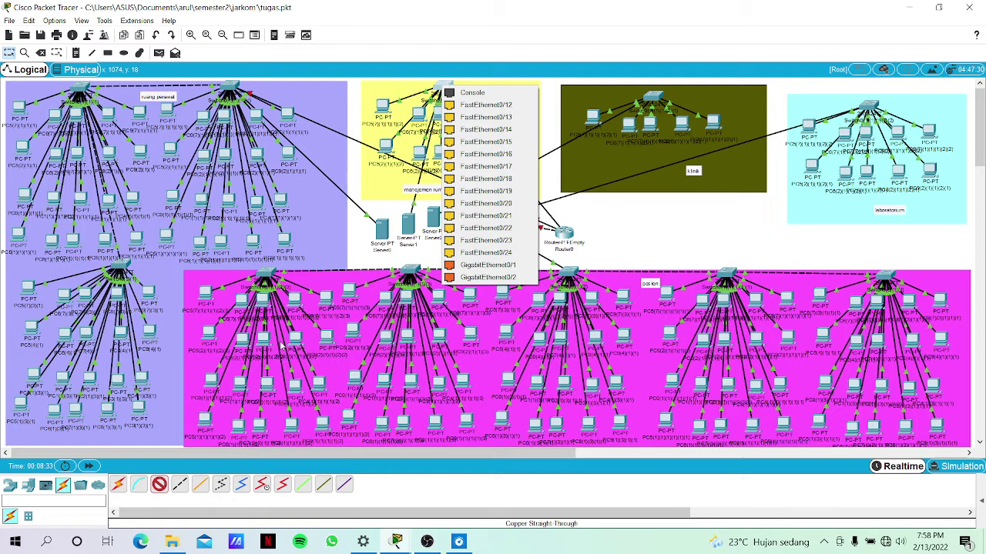
pyautogui.click(475, 215)
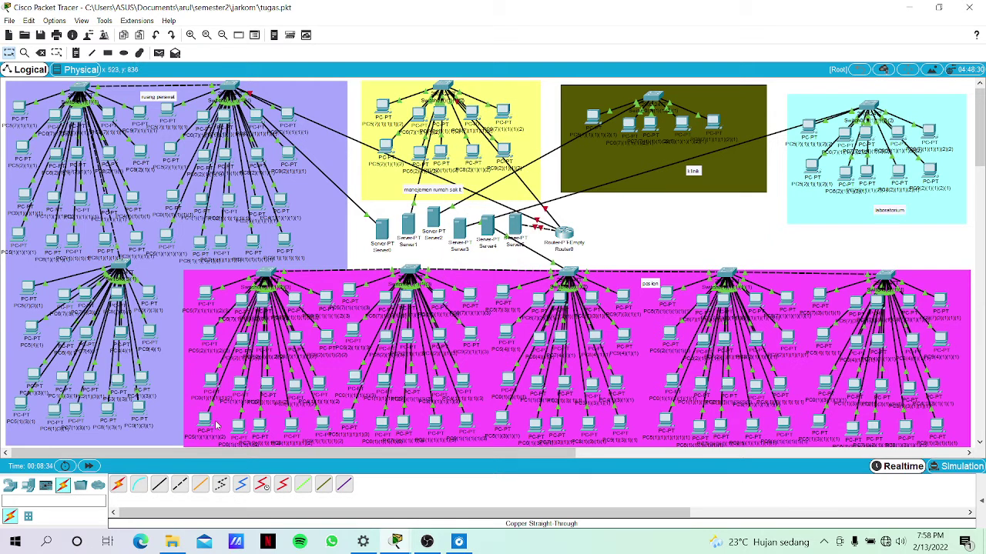
# Link Router0 FastEthernet2/0 to the olive-area switch and FastEthernet3/0 to the cyan-area switch.
pyautogui.click(157, 486)
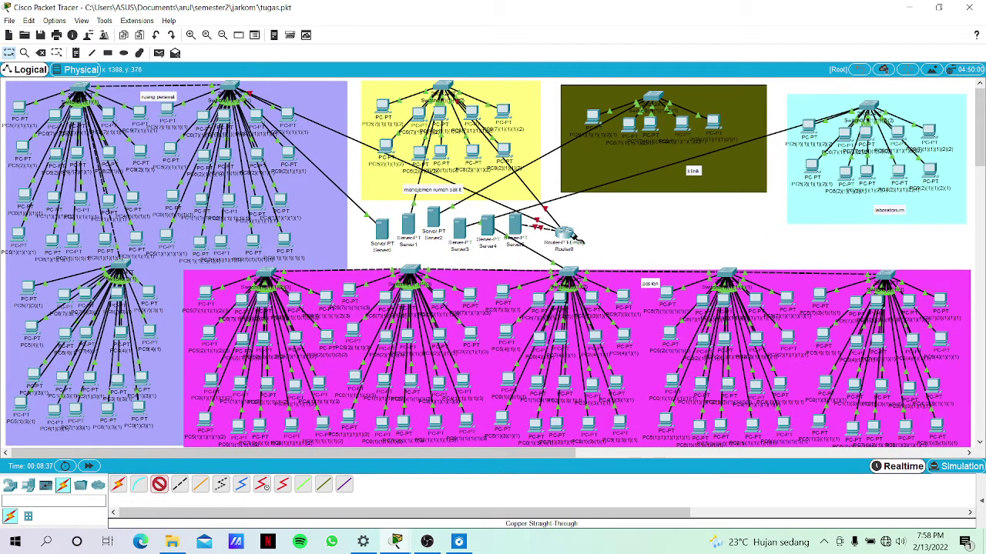
pyautogui.click(571, 234)
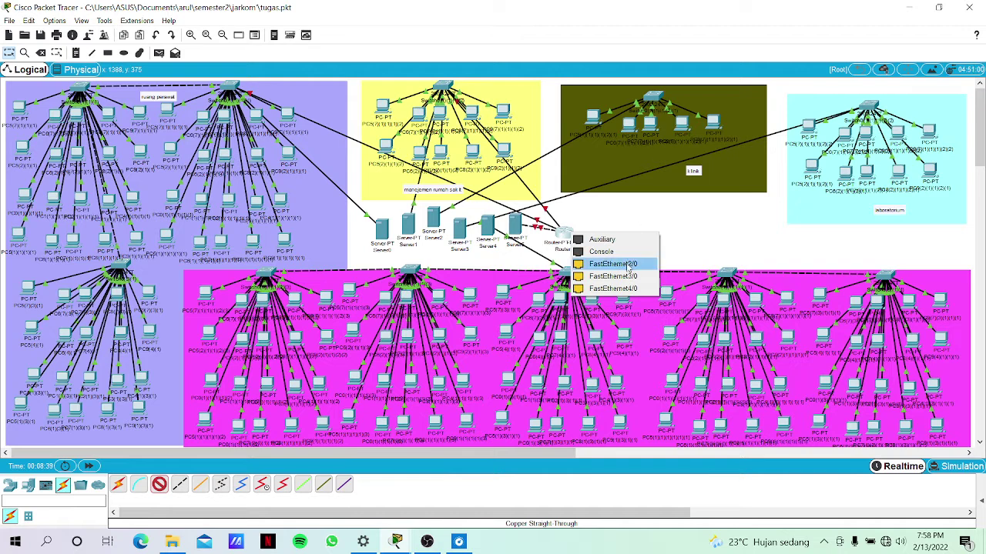
pyautogui.click(629, 264)
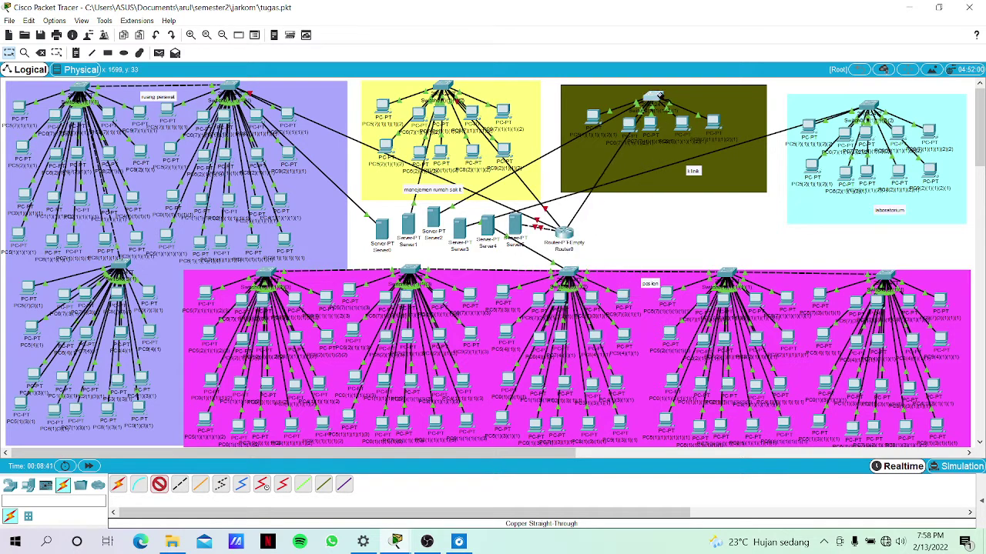
pyautogui.click(655, 99)
pyautogui.click(681, 160)
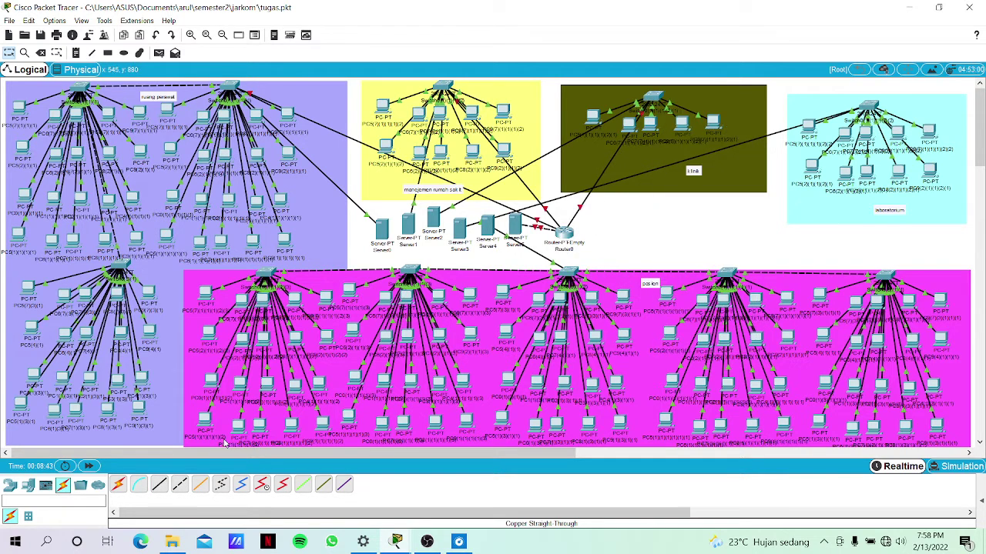
pyautogui.click(159, 483)
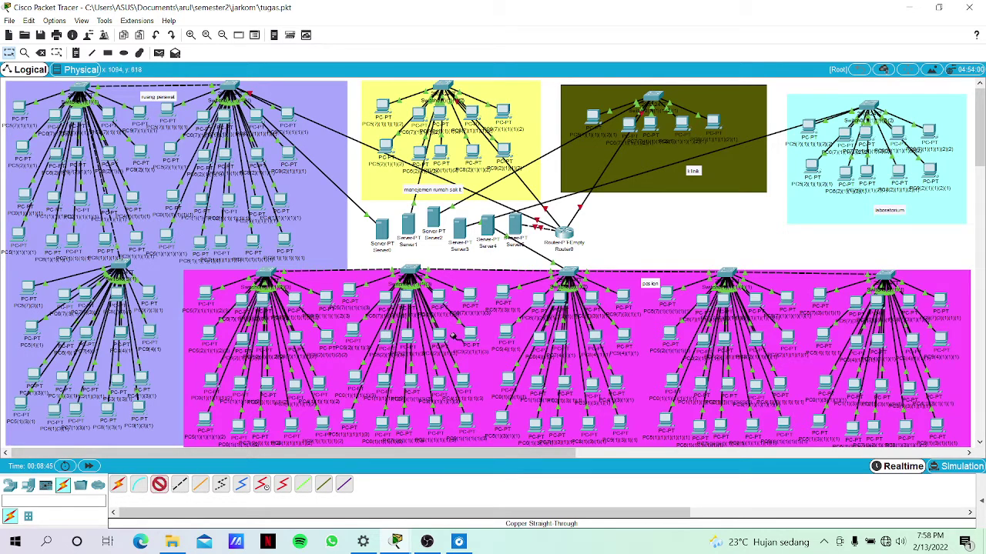
pyautogui.click(564, 233)
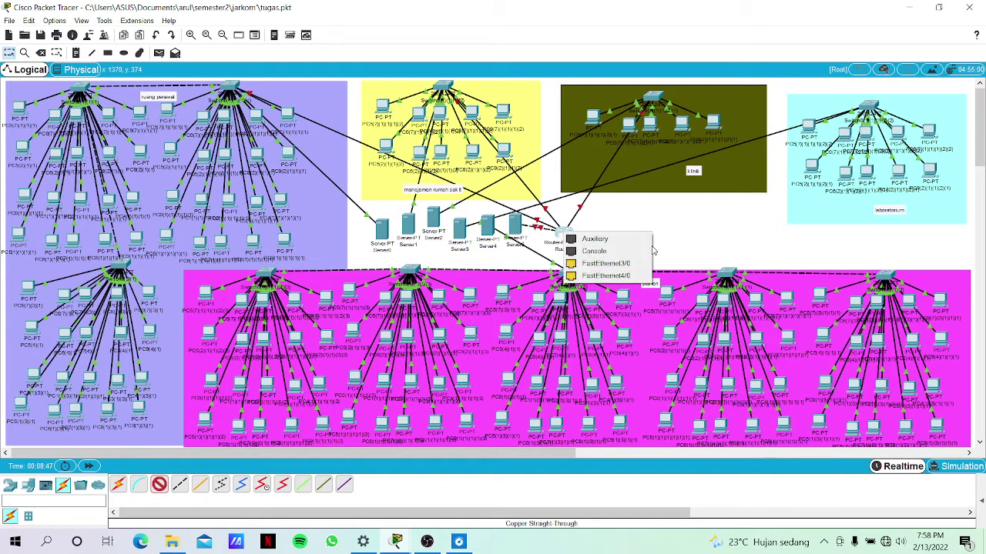
pyautogui.click(605, 264)
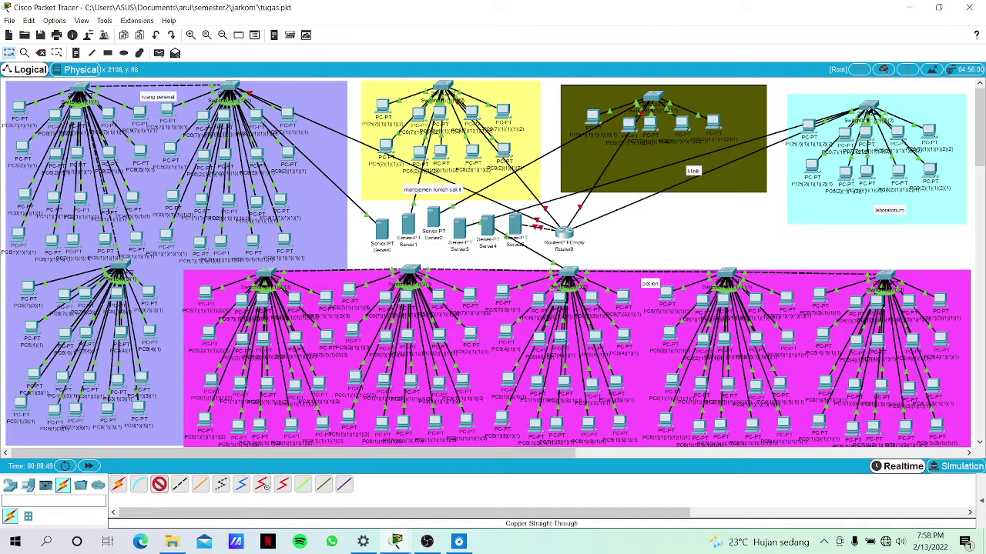
pyautogui.click(869, 110)
pyautogui.click(879, 171)
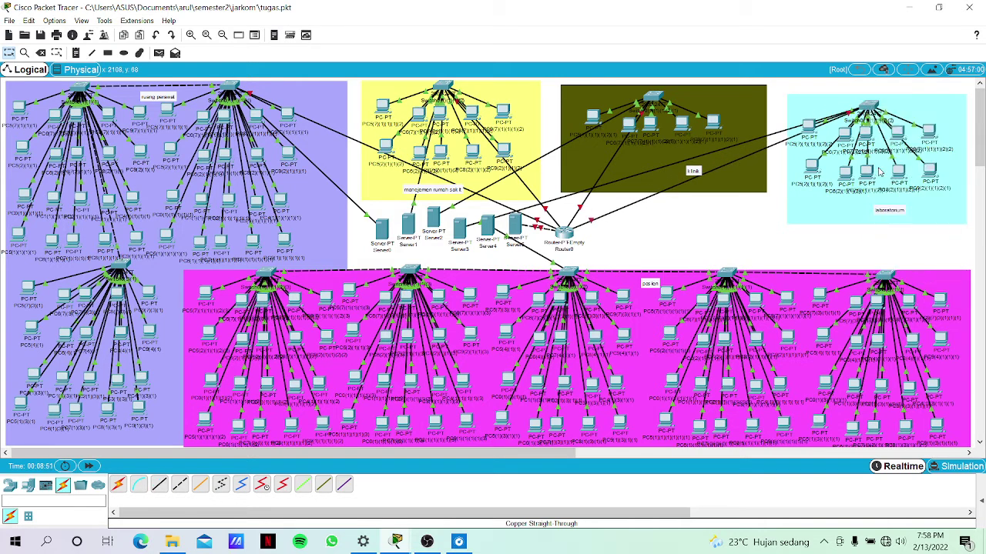
# Link Router0 FastEthernet4/0 to FastEthernet0/24 on the pink-area switch below it.
pyautogui.click(159, 484)
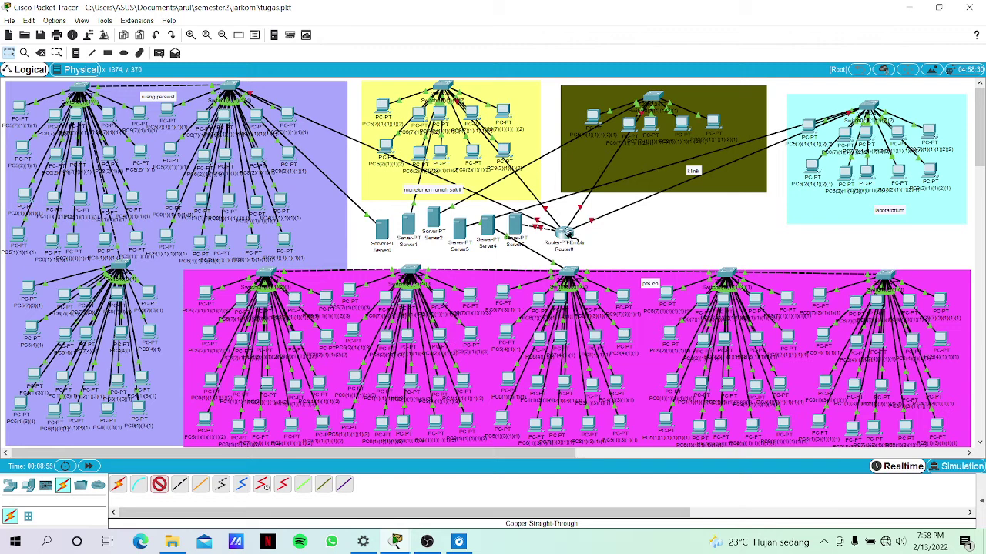
pyautogui.click(566, 232)
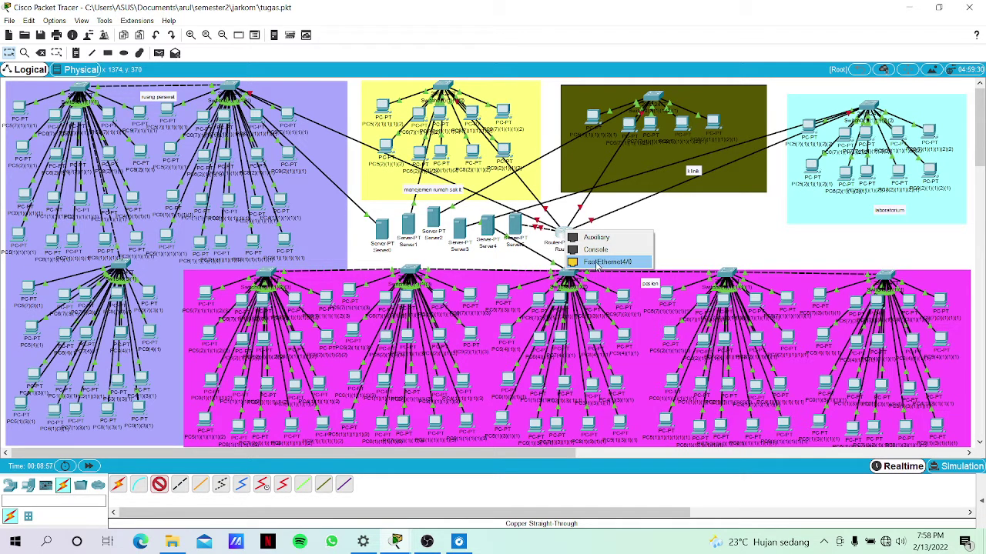
pyautogui.click(599, 262)
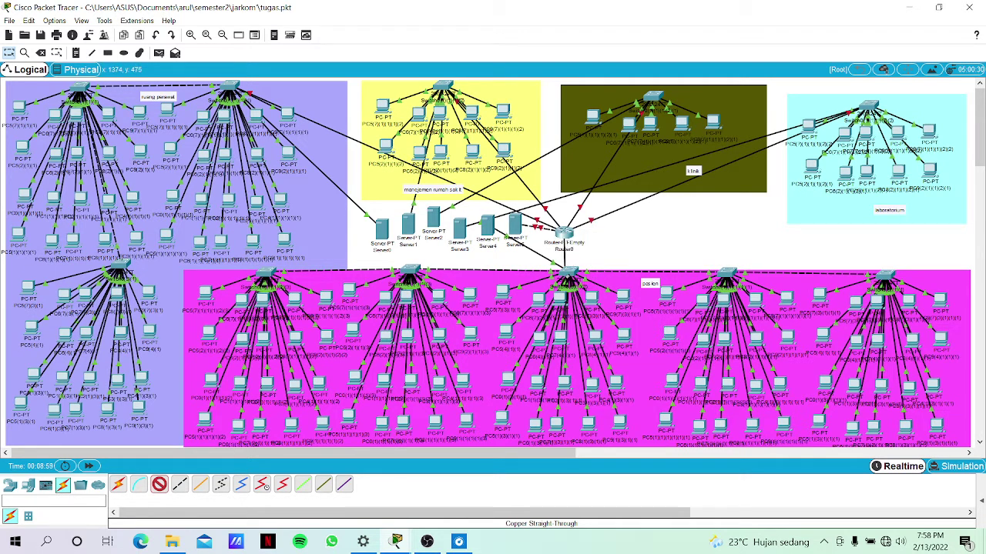
pyautogui.click(567, 274)
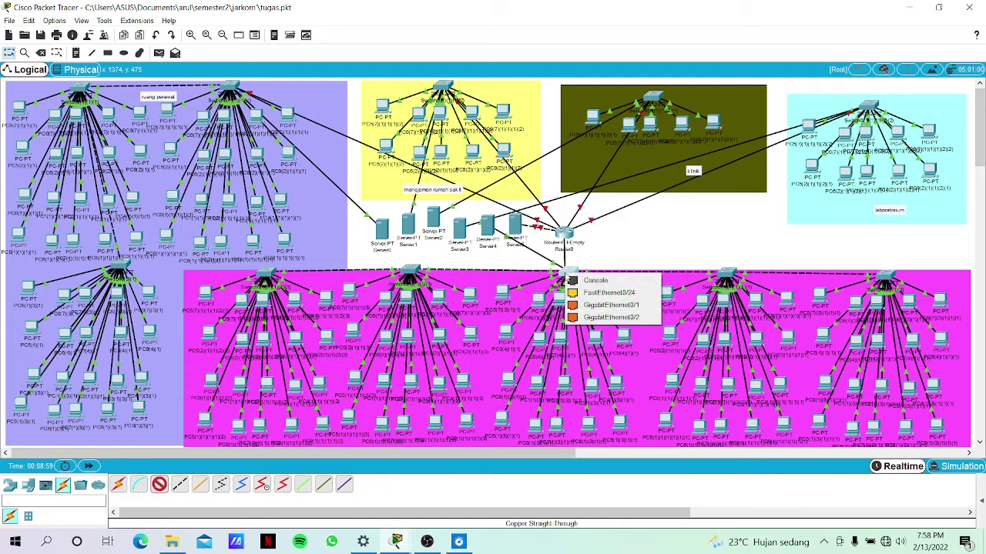
pyautogui.click(591, 293)
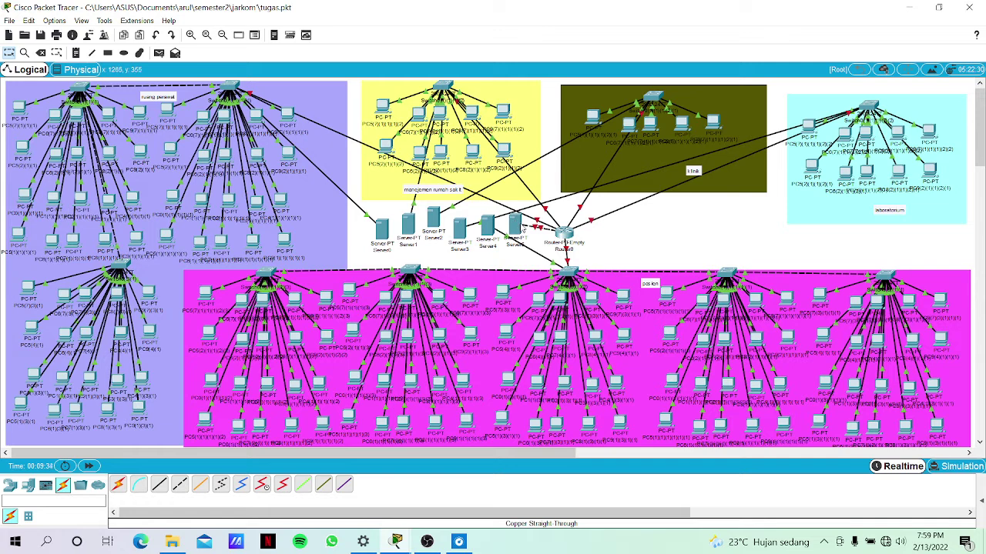
# Check the Server5 and Server0 info boxes, then open Server0's device window.
pyautogui.moveTo(522, 229)
pyautogui.moveTo(376, 229)
pyautogui.click(384, 228)
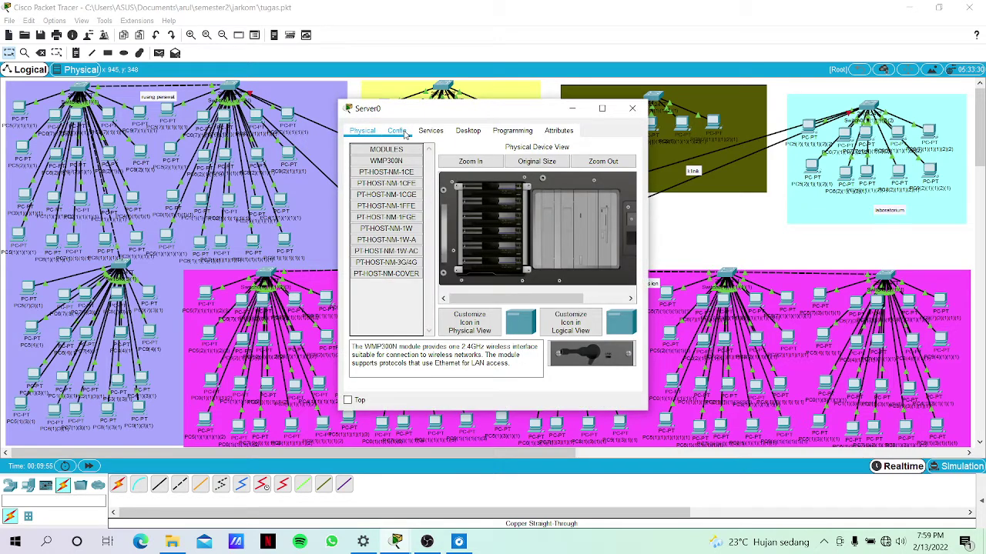
# In Server0's IP Configuration, enter static address 172.20.1.2 and mask 255.255.255.0.
pyautogui.click(398, 131)
pyautogui.click(460, 132)
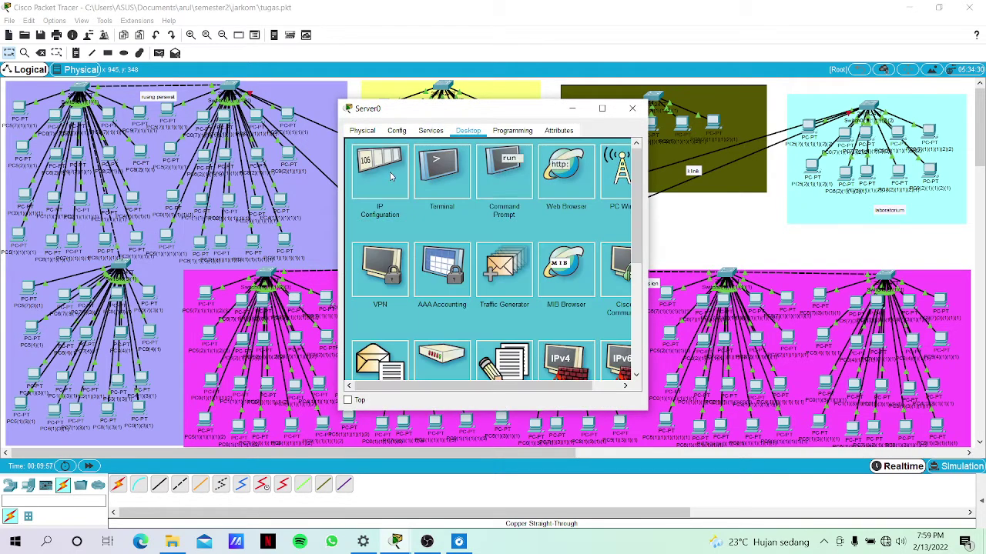
pyautogui.click(390, 176)
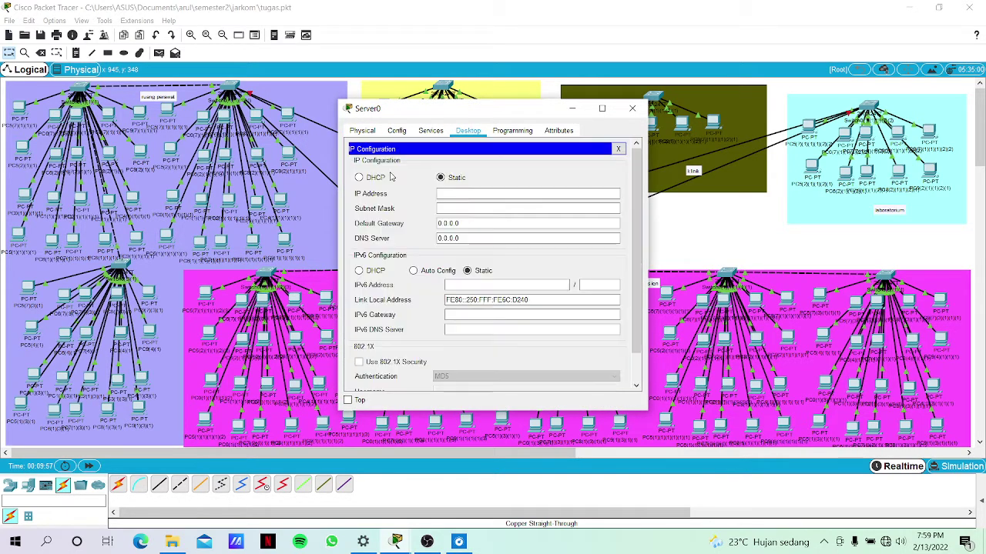
pyautogui.click(445, 194)
pyautogui.write('172')
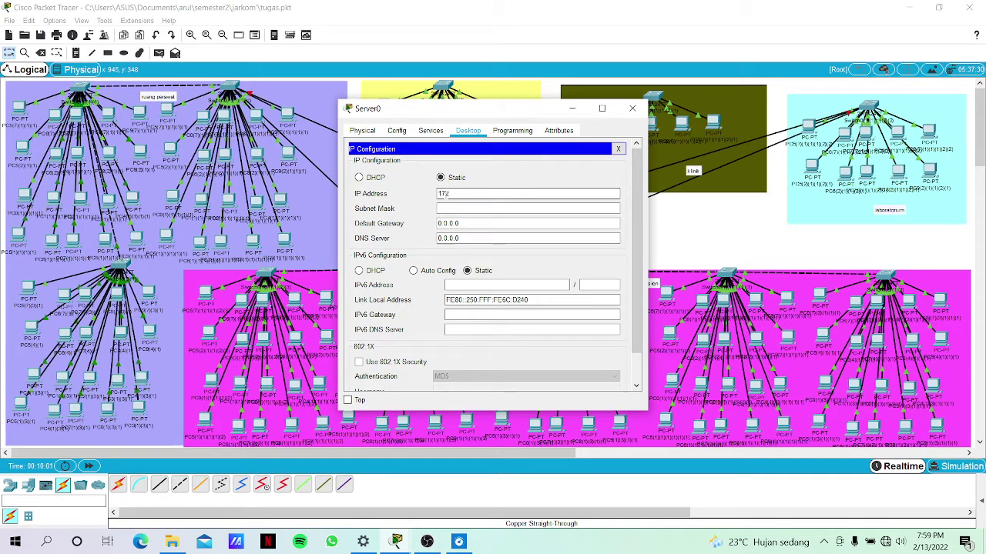
pyautogui.click(455, 210)
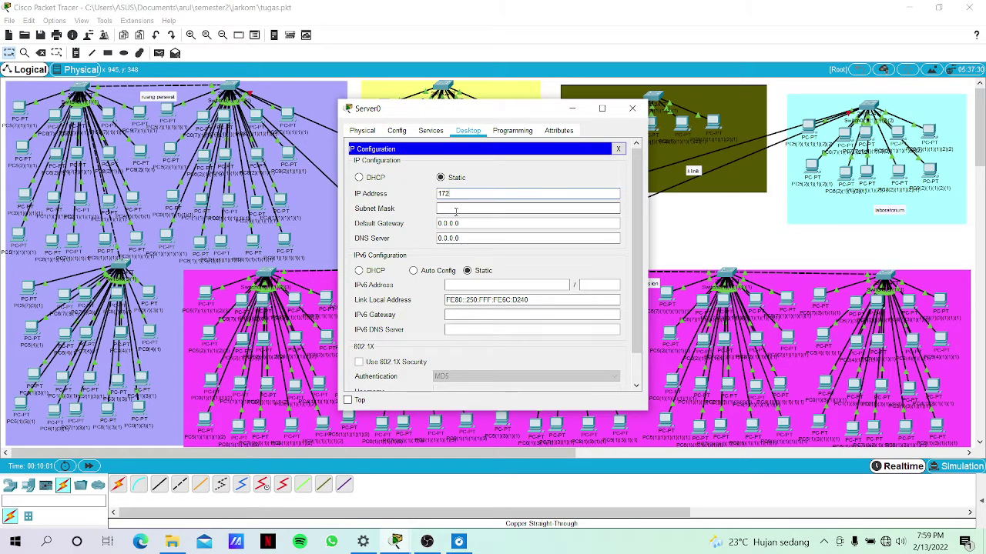
pyautogui.write('.20')
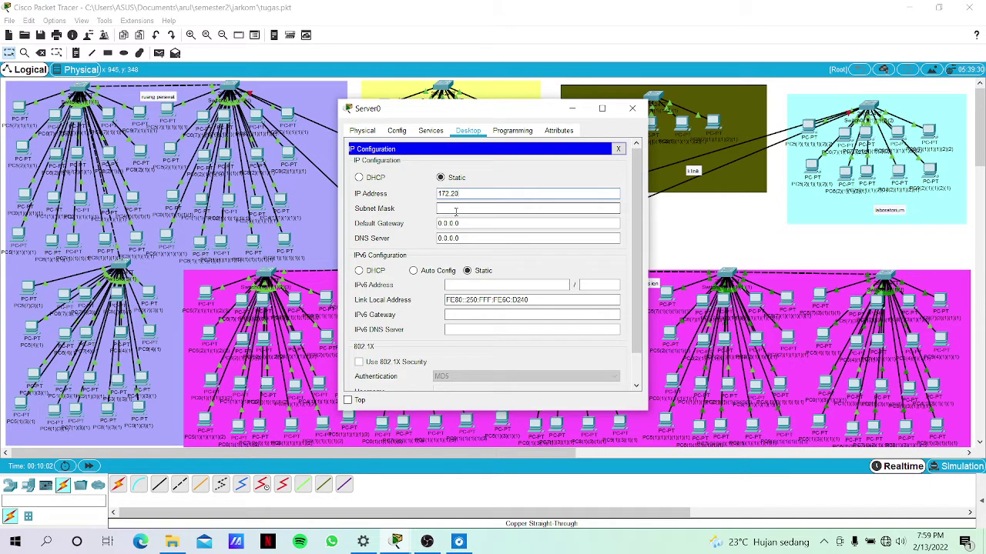
pyautogui.write('.1')
pyautogui.write('.1')
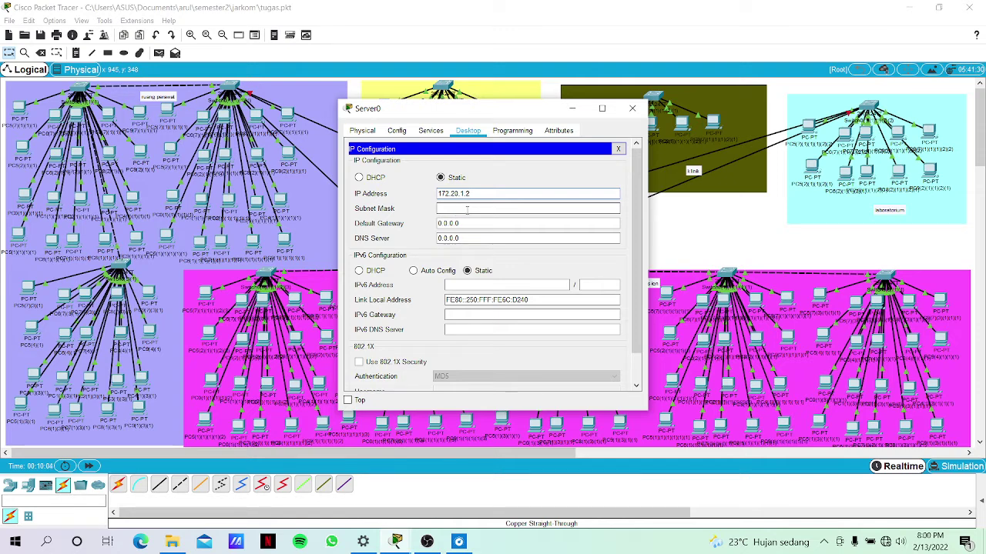
pyautogui.click(467, 209)
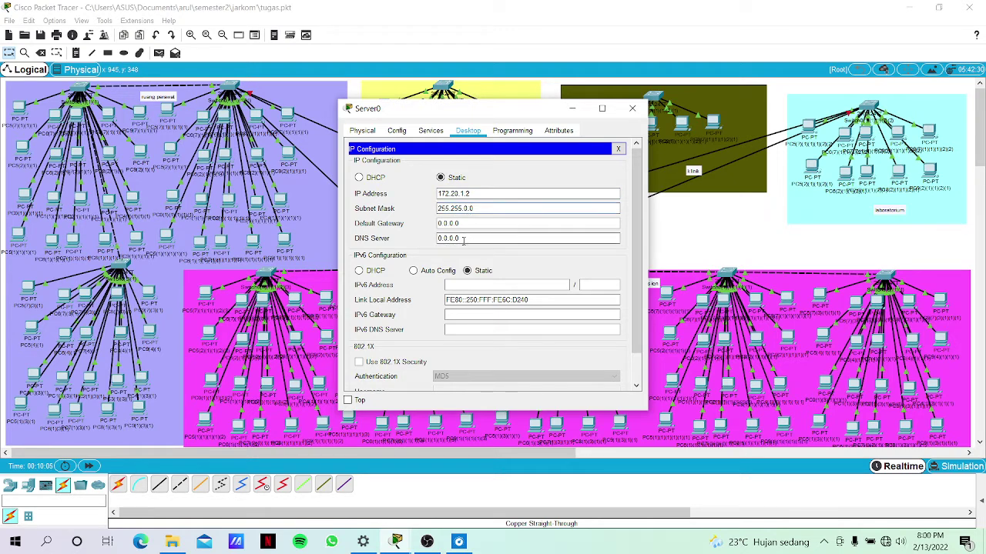
pyautogui.press('BackSpace')
pyautogui.write('55.')
# Set Server0's default gateway to 172.20.1.1 and DNS server to 172.20.1.2.
pyautogui.click(478, 192)
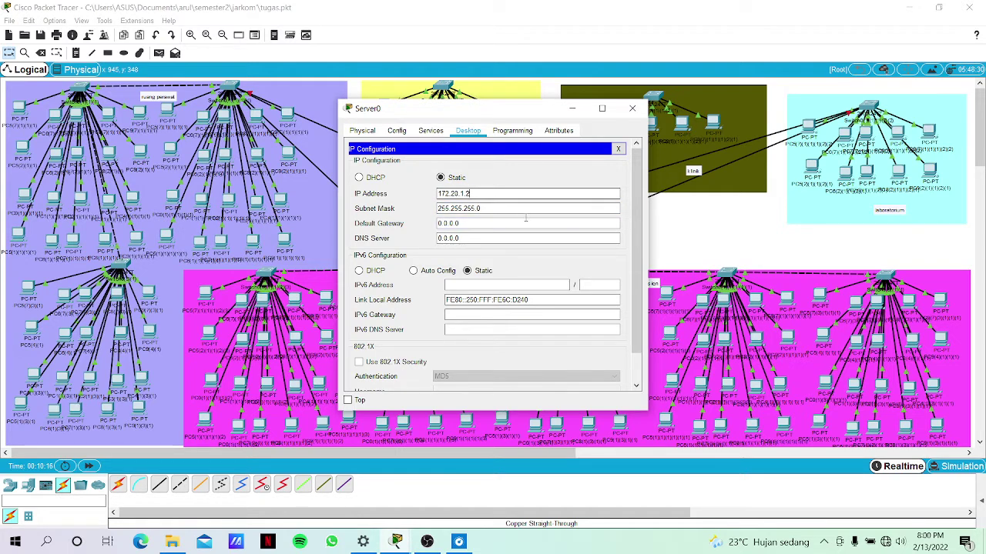
pyautogui.moveTo(473, 194); pyautogui.dragTo(431, 197)
pyautogui.hotkey('ctrl', 'c')
pyautogui.click(517, 234)
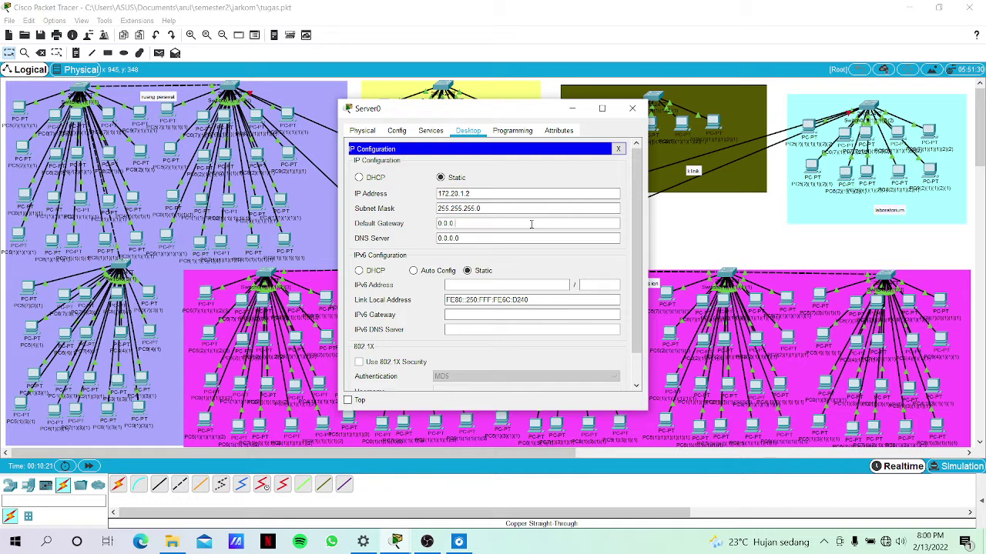
pyautogui.press('BackSpace')
pyautogui.press('BackSpace')
pyautogui.press('BackSpace')
pyautogui.press('BackSpace')
pyautogui.press('BackSpace')
pyautogui.hotkey('ctrl', 'v')
pyautogui.write('1')
pyautogui.click(490, 238)
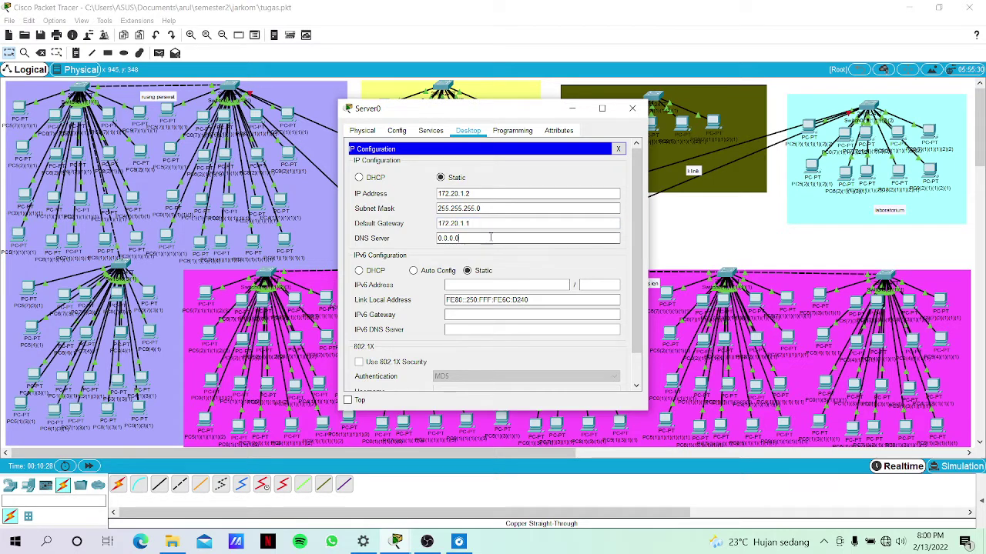
pyautogui.press('BackSpace')
pyautogui.press('BackSpace')
pyautogui.press('BackSpace')
pyautogui.press('BackSpace')
pyautogui.press('BackSpace')
pyautogui.press('BackSpace')
pyautogui.write('172.20.1.2')
# Give Server0's DHCP serverPool DNS 172.20.1.2, start address 172.20.1.3 and 70 users, then switch it on.
pyautogui.click(430, 133)
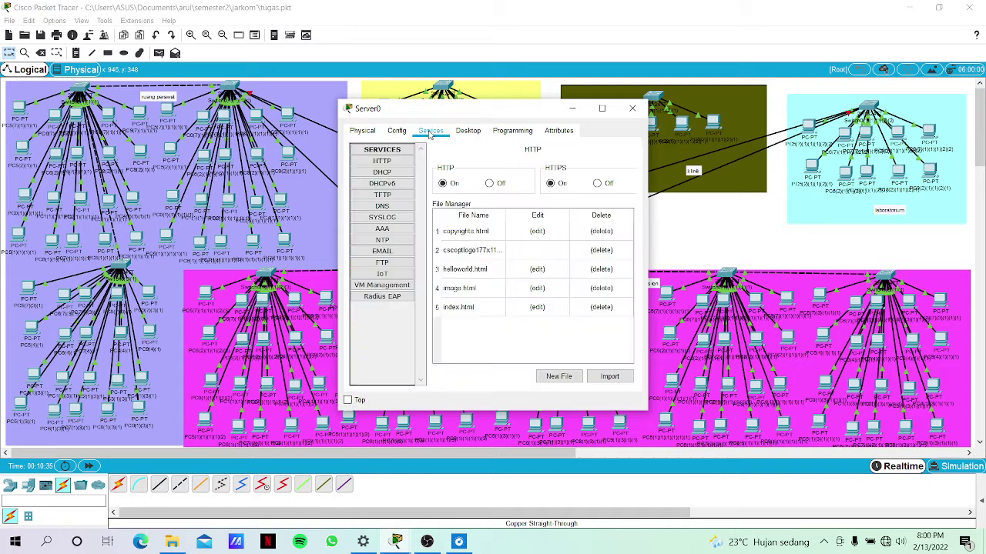
pyautogui.click(400, 172)
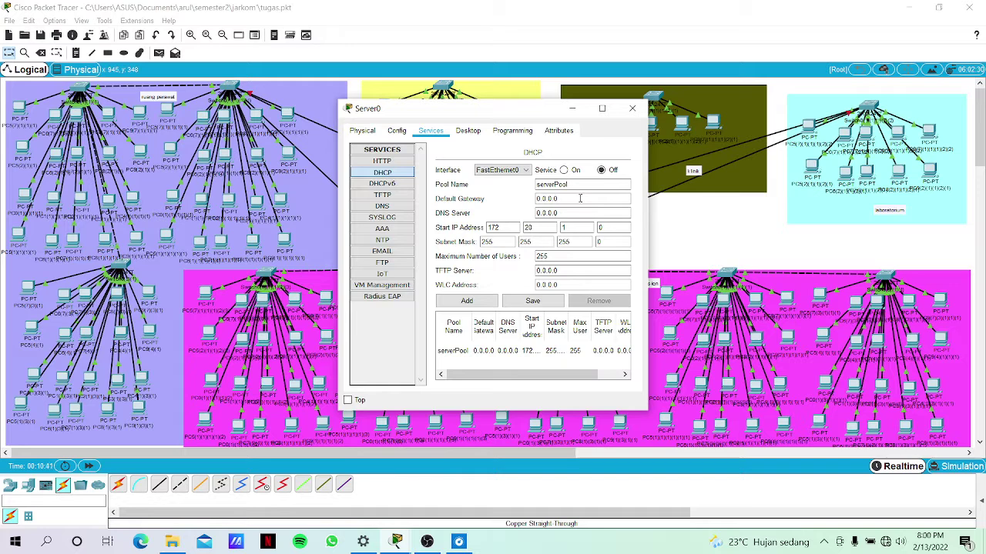
pyautogui.click(579, 198)
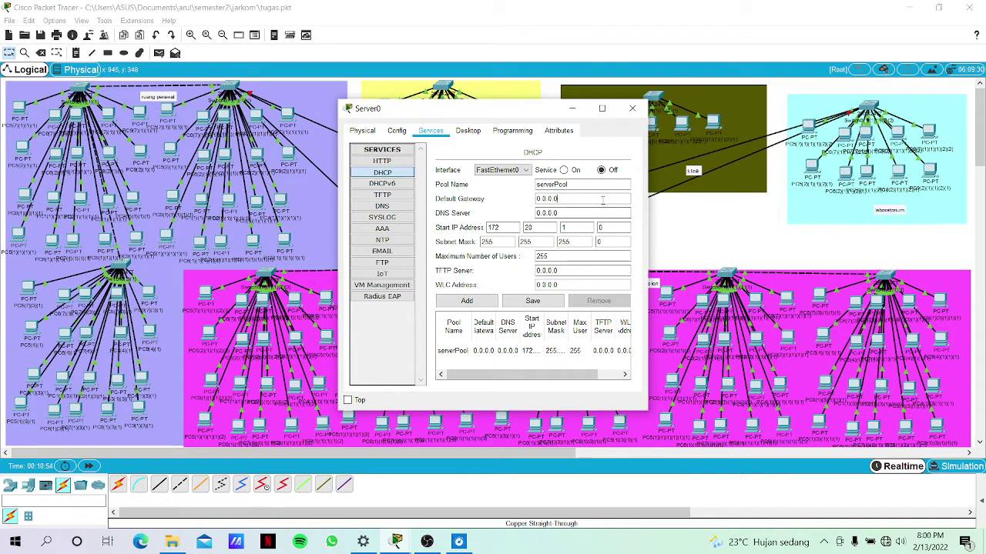
pyautogui.press('BackSpace')
pyautogui.press('BackSpace')
pyautogui.press('BackSpace')
pyautogui.press('BackSpace')
pyautogui.press('BackSpace')
pyautogui.press('BackSpace')
pyautogui.press('BackSpace')
pyautogui.write('172.20.1.2')
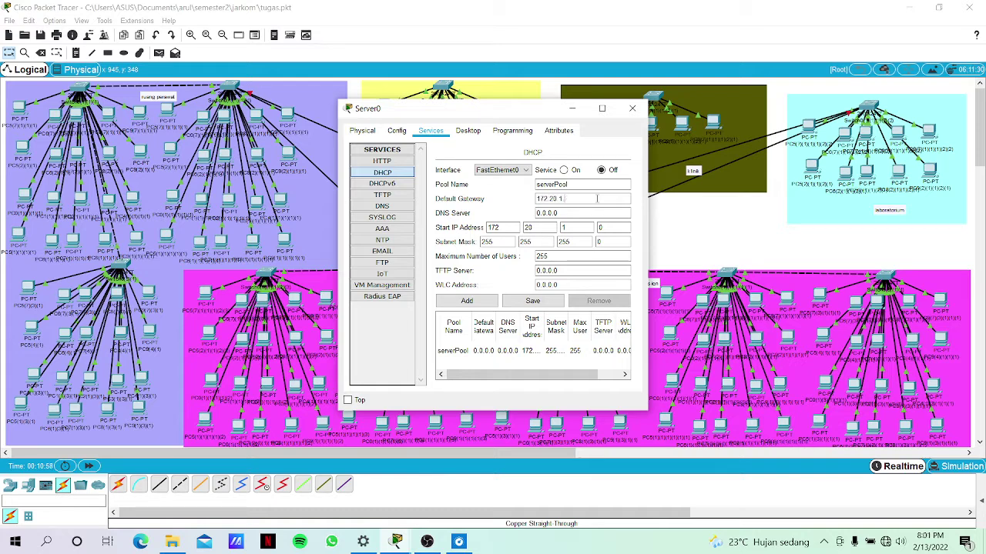
pyautogui.write('.1')
pyautogui.click(592, 213)
pyautogui.press('BackSpace')
pyautogui.press('BackSpace')
pyautogui.press('BackSpace')
pyautogui.press('BackSpace')
pyautogui.press('BackSpace')
pyautogui.press('BackSpace')
pyautogui.press('BackSpace')
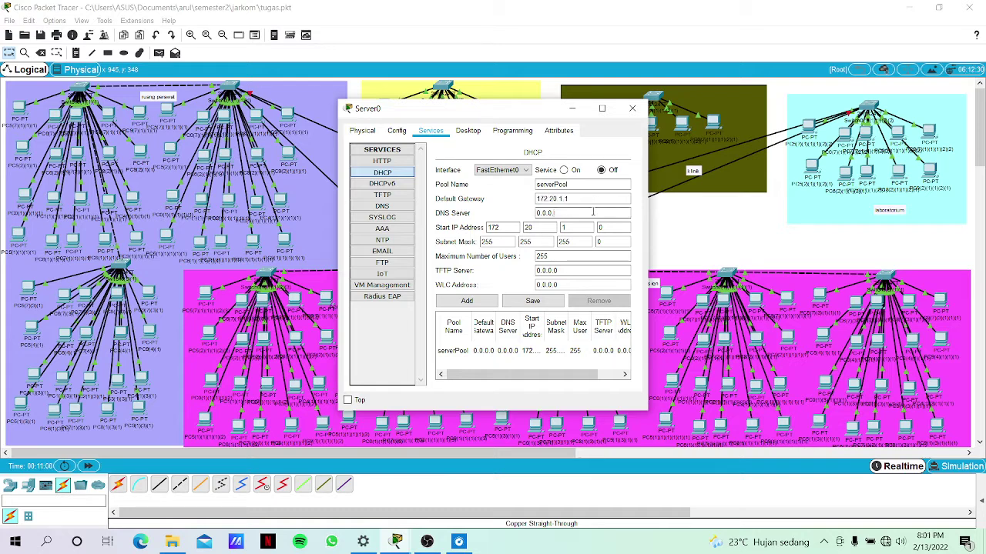
pyautogui.write('172.20.1.2')
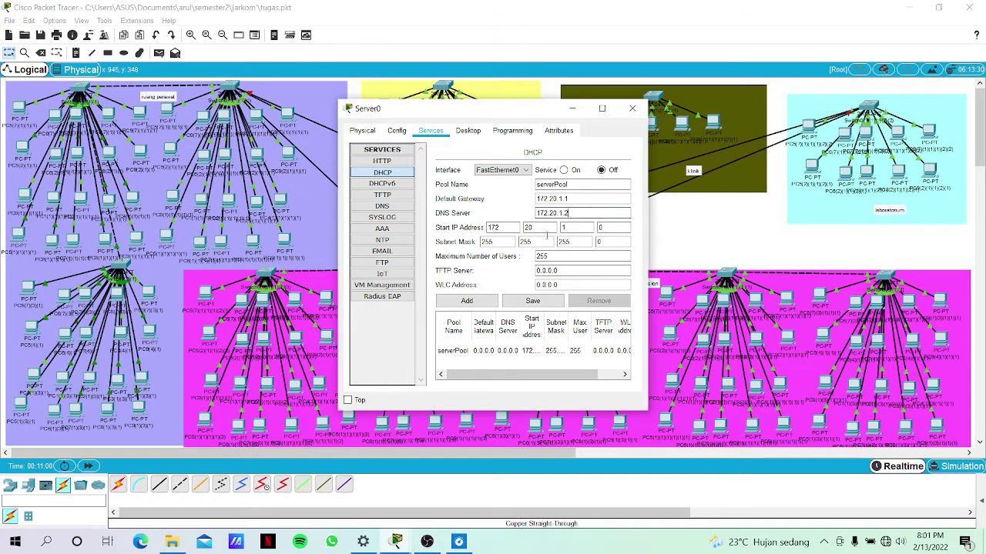
pyautogui.click(600, 227)
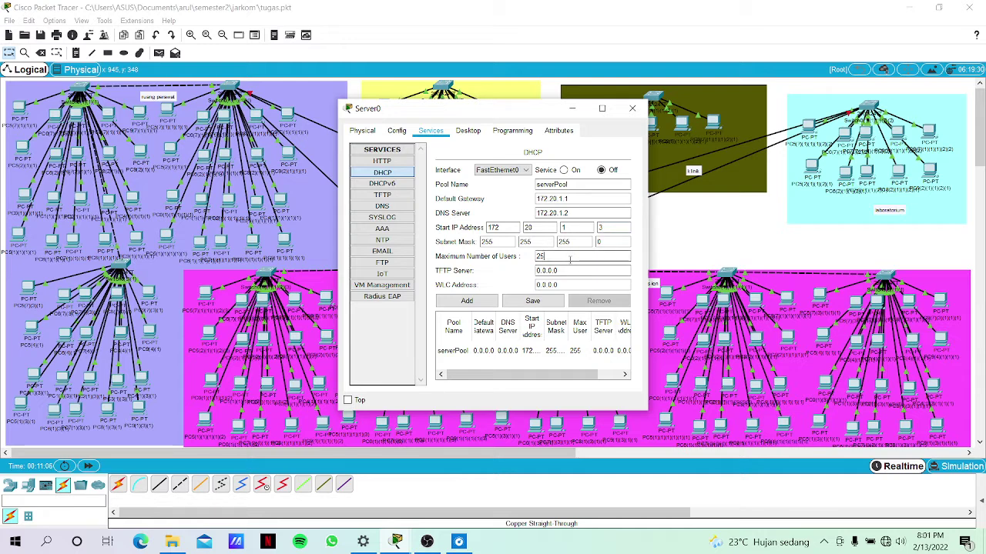
pyautogui.press('BackSpace')
pyautogui.press('BackSpace')
pyautogui.write('70')
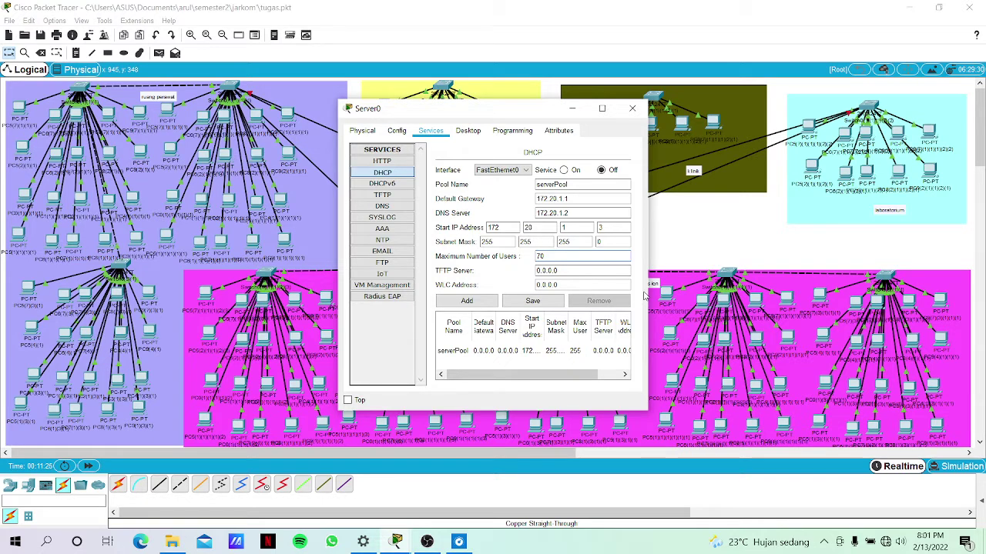
pyautogui.click(564, 171)
# Minimize Server0 and give Server1 IP address 172.20.2.2 with mask 255.255.255.0.
pyautogui.click(573, 110)
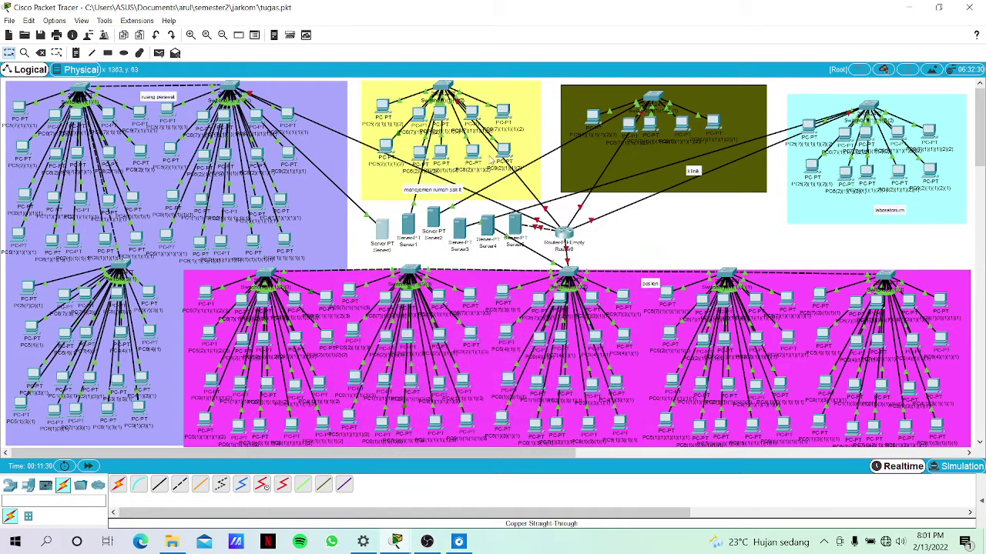
pyautogui.click(412, 225)
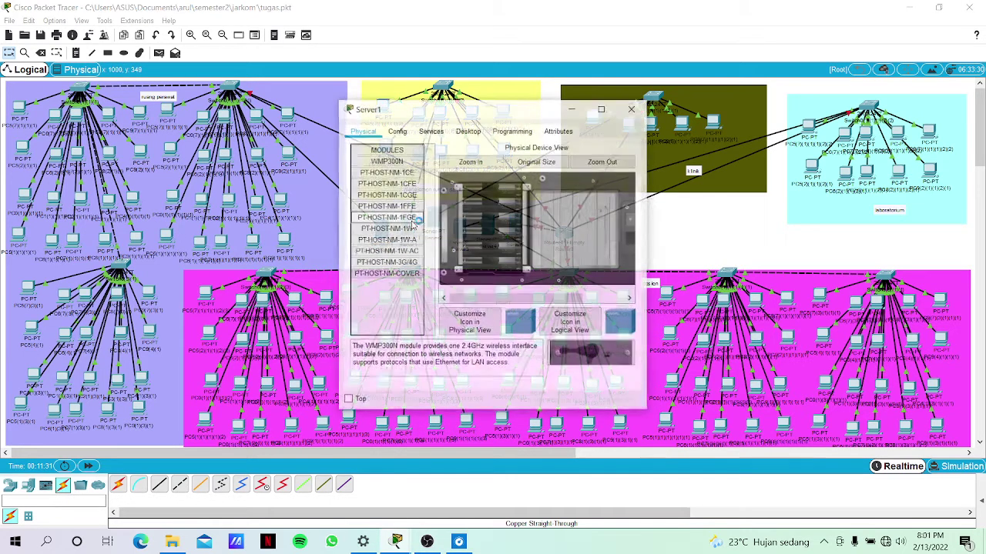
pyautogui.click(393, 133)
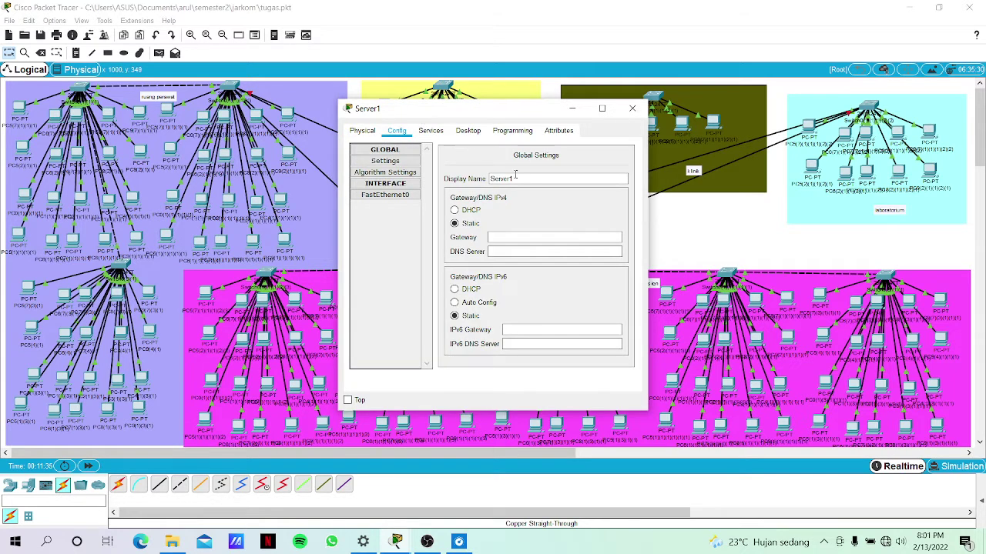
pyautogui.click(458, 132)
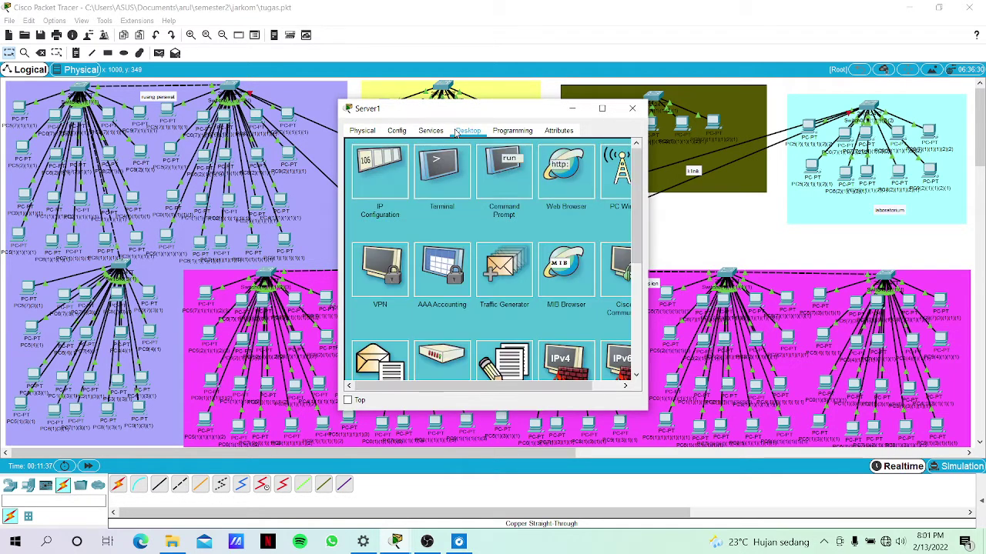
pyautogui.click(380, 173)
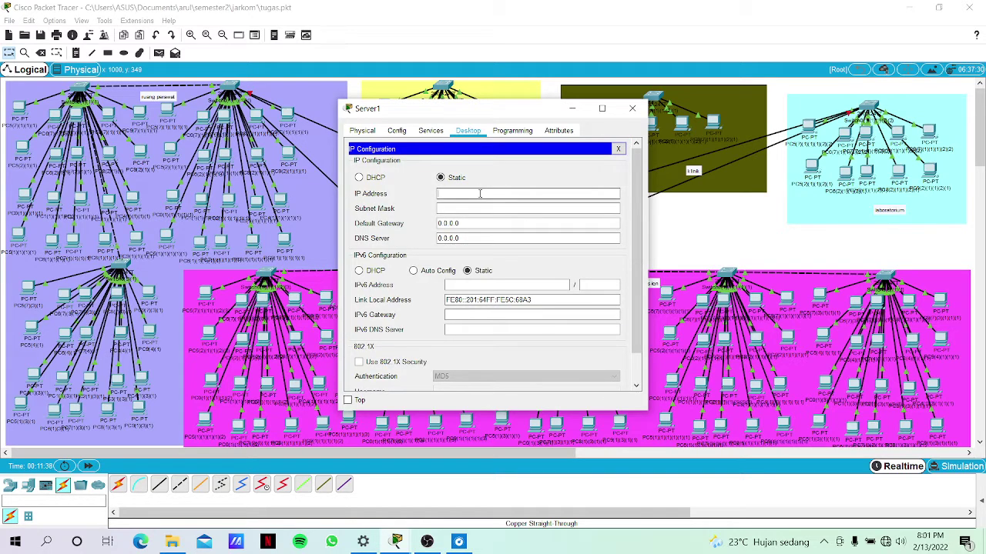
pyautogui.write('172.20.1.2')
pyautogui.press('Left')
pyautogui.press('Left')
pyautogui.press('BackSpace')
pyautogui.write('2')
pyautogui.click(477, 209)
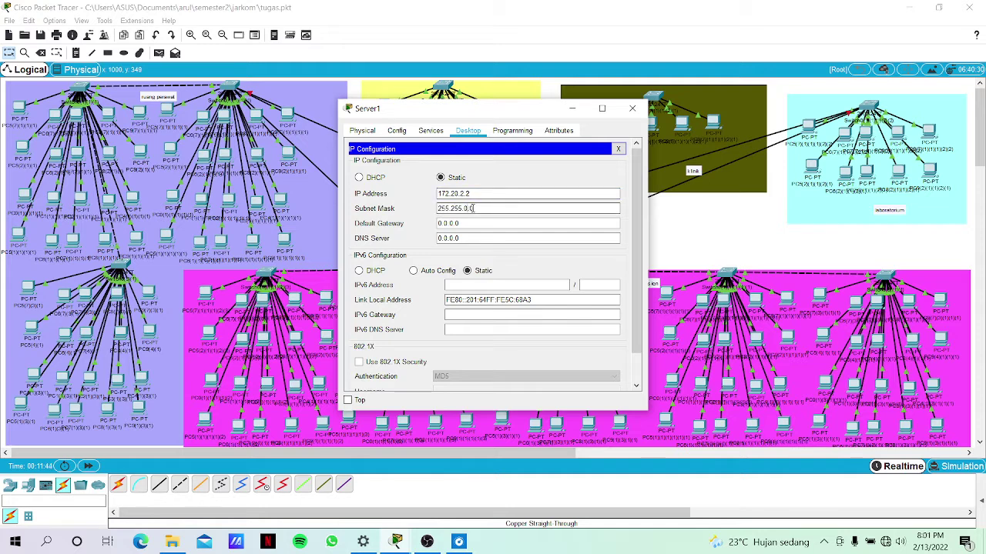
pyautogui.write('255.0')
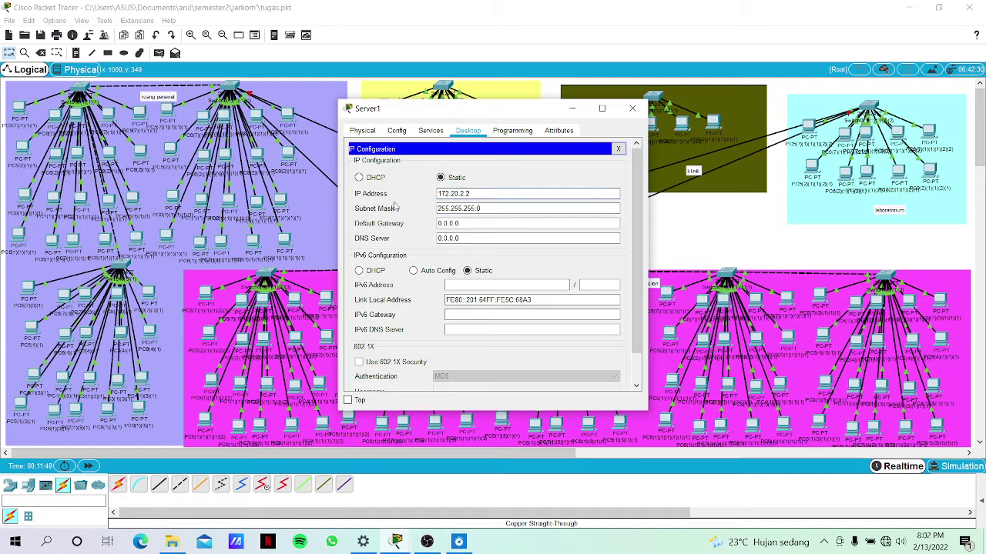
# Set Server1's default gateway to 172.20.2.1 and DNS server to 172.20.2.2.
pyautogui.moveTo(497, 189); pyautogui.dragTo(425, 194)
pyautogui.hotkey('ctrl', 'c')
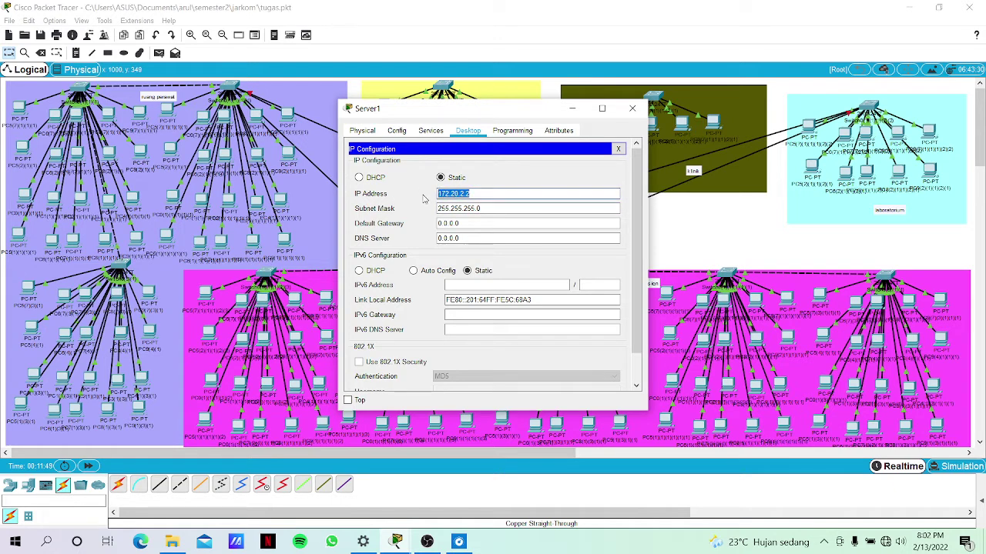
pyautogui.click(477, 222)
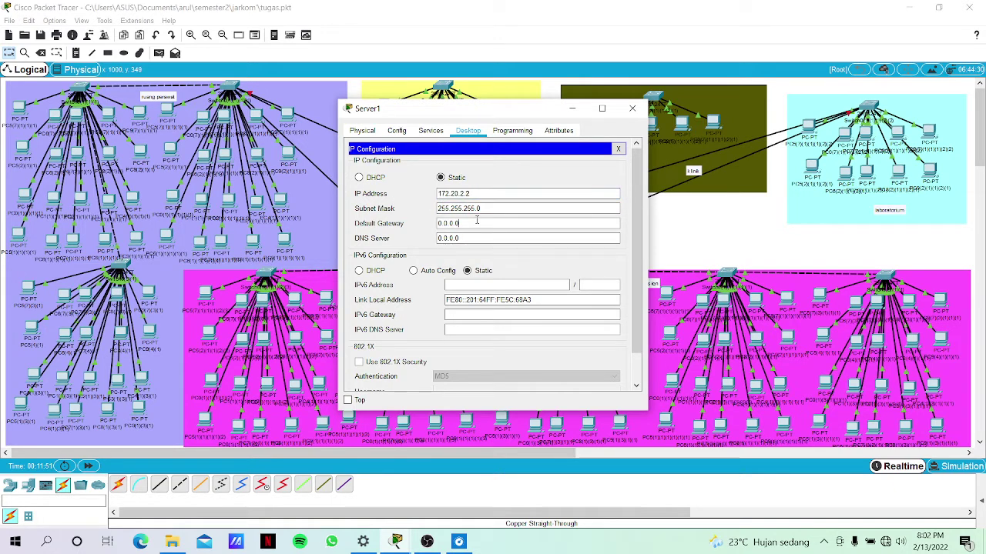
pyautogui.hotkey('ctrl', 'v')
pyautogui.click(471, 238)
pyautogui.press('BackSpace')
pyautogui.press('BackSpace')
pyautogui.press('BackSpace')
pyautogui.press('BackSpace')
pyautogui.press('BackSpace')
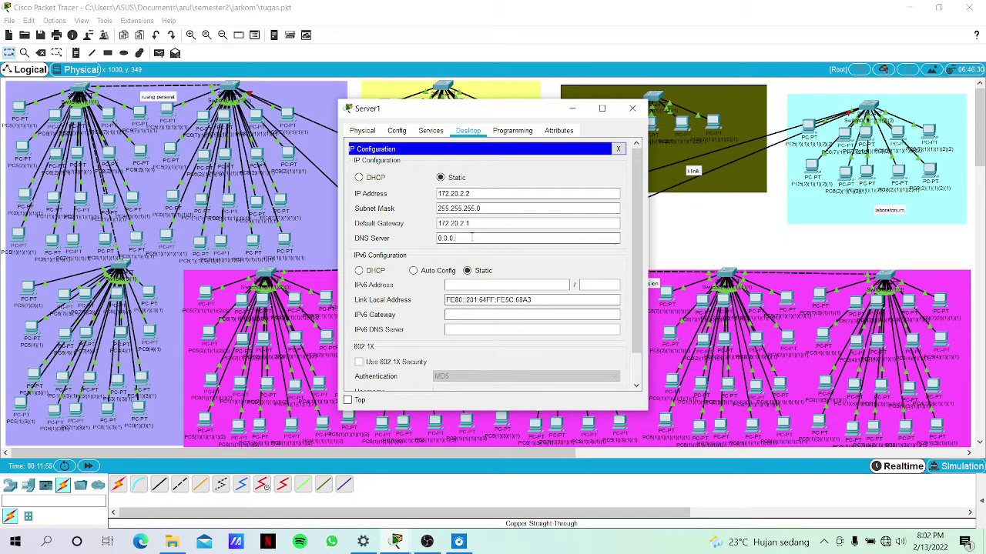
pyautogui.press('BackSpace')
pyautogui.press('BackSpace')
pyautogui.hotkey('ctrl', 'v')
# Set Server1's DHCP pool default gateway to 172.20.2.1 and DNS server to 172.20.2.2.
pyautogui.click(425, 132)
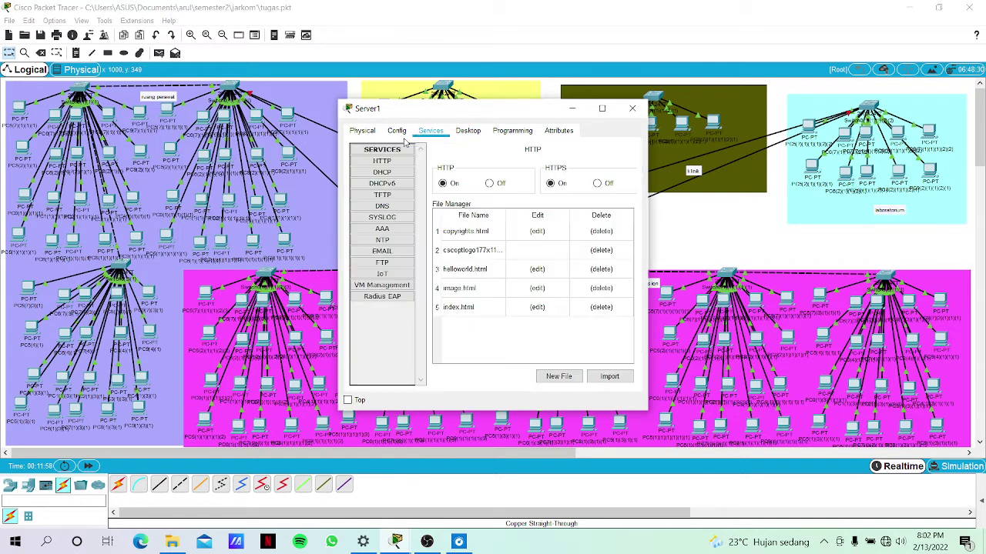
pyautogui.click(389, 172)
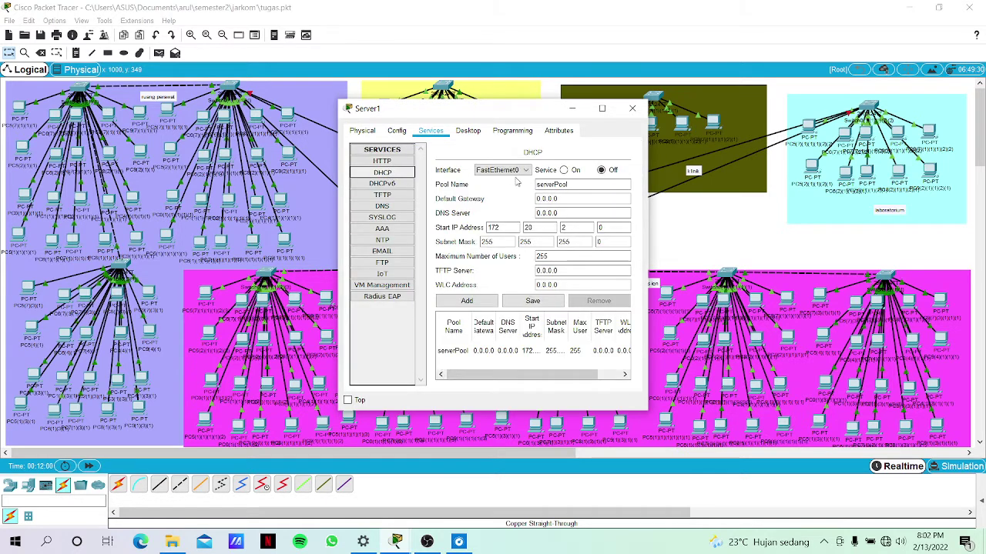
pyautogui.click(557, 198)
pyautogui.press('BackSpace')
pyautogui.press('BackSpace')
pyautogui.press('BackSpace')
pyautogui.press('BackSpace')
pyautogui.press('BackSpace')
pyautogui.press('BackSpace')
pyautogui.press('BackSpace')
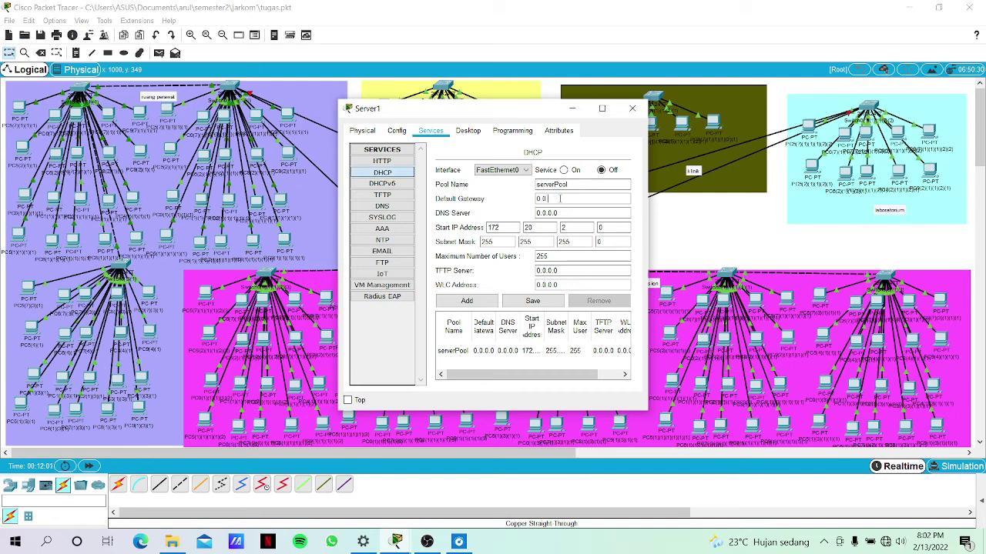
pyautogui.write('172.20.2.2')
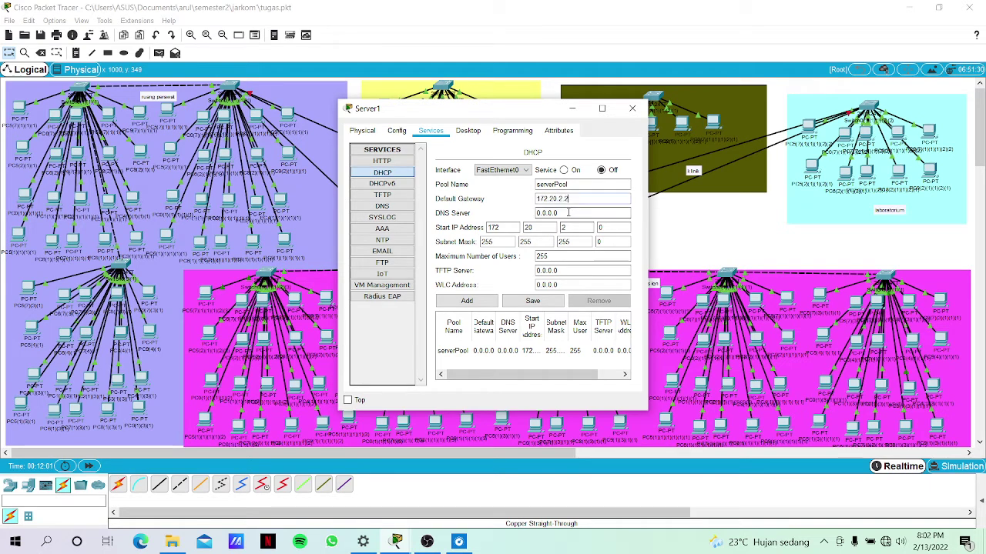
pyautogui.press('BackSpace')
pyautogui.press('BackSpace')
pyautogui.press('BackSpace')
pyautogui.press('BackSpace')
pyautogui.press('BackSpace')
pyautogui.press('BackSpace')
pyautogui.hotkey('ctrl', 'v')
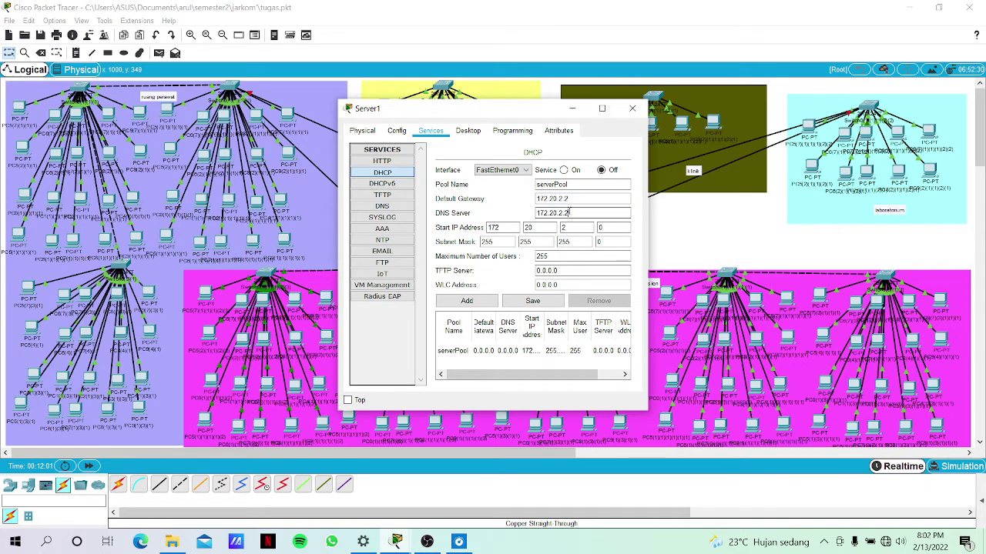
pyautogui.click(579, 199)
pyautogui.press('BackSpace')
pyautogui.write('1')
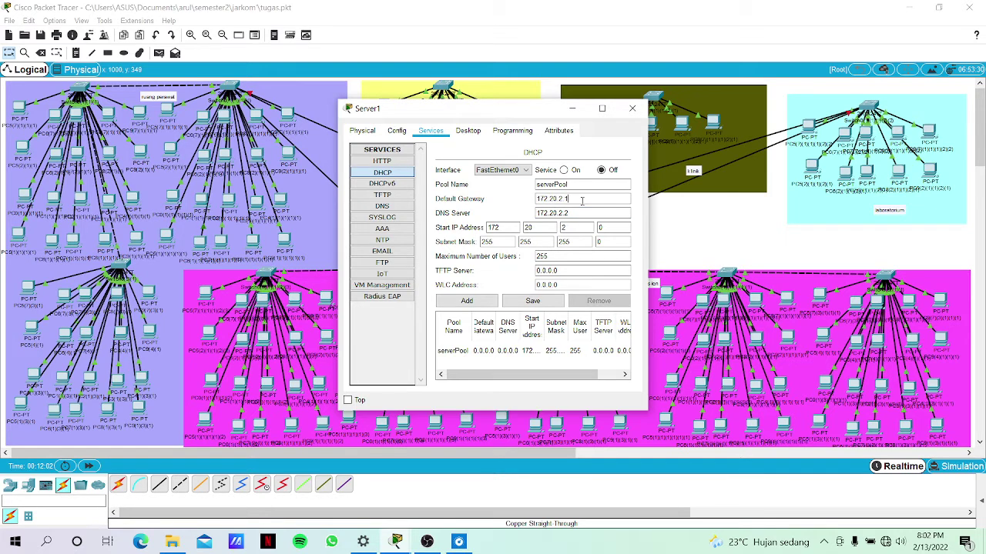
# Set start address 172.20.2.3 and 13 maximum users, save the pool, and enable DHCP.
pyautogui.click(610, 228)
pyautogui.press('BackSpace')
pyautogui.write('3')
pyautogui.click(559, 260)
pyautogui.press('BackSpace')
pyautogui.press('BackSpace')
pyautogui.press('BackSpace')
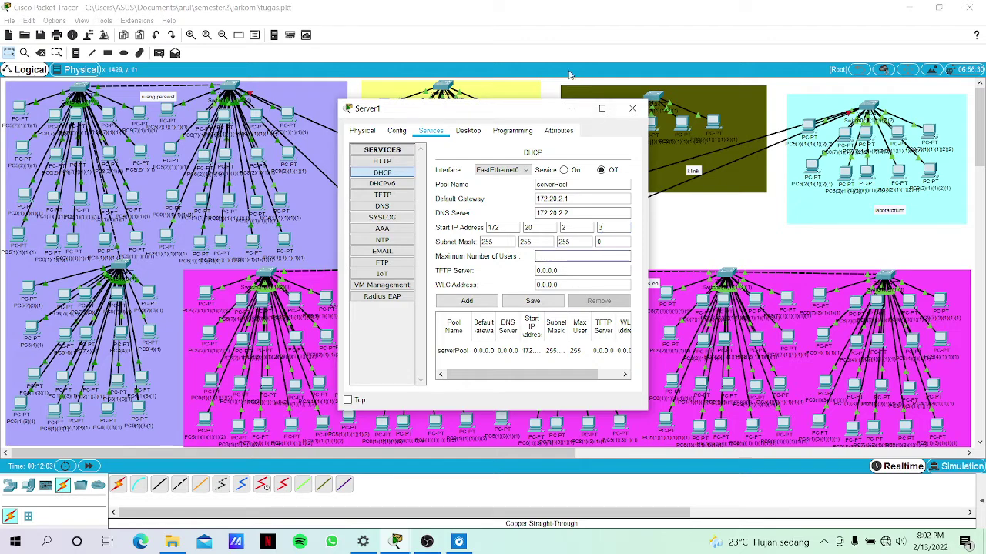
pyautogui.moveTo(474, 112); pyautogui.dragTo(464, 229)
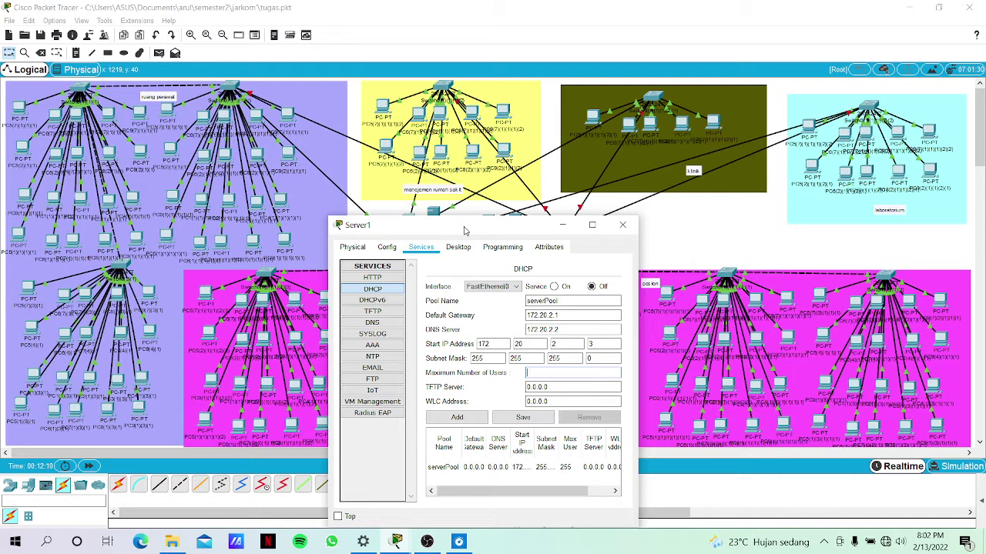
pyautogui.write('13')
pyautogui.click(527, 423)
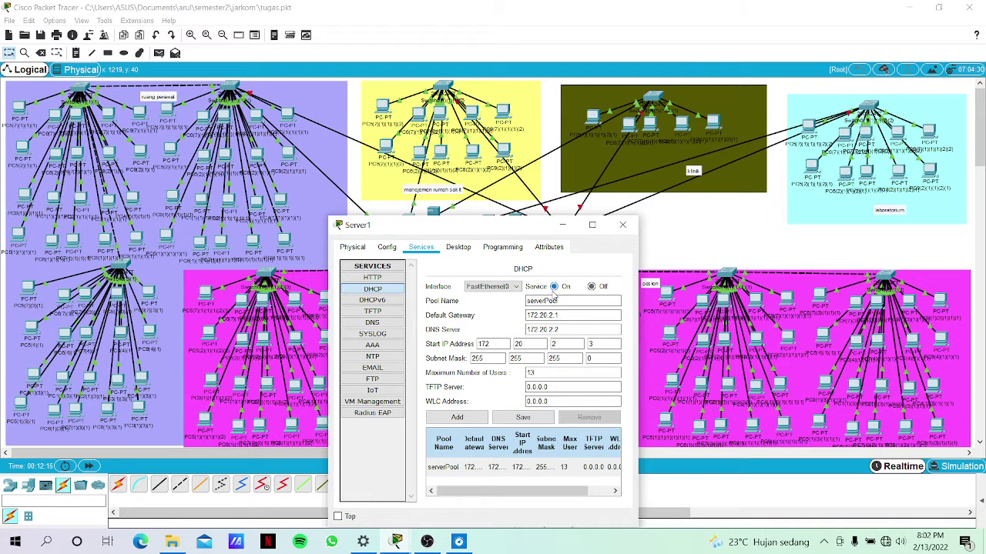
pyautogui.click(554, 290)
pyautogui.press('Escape')
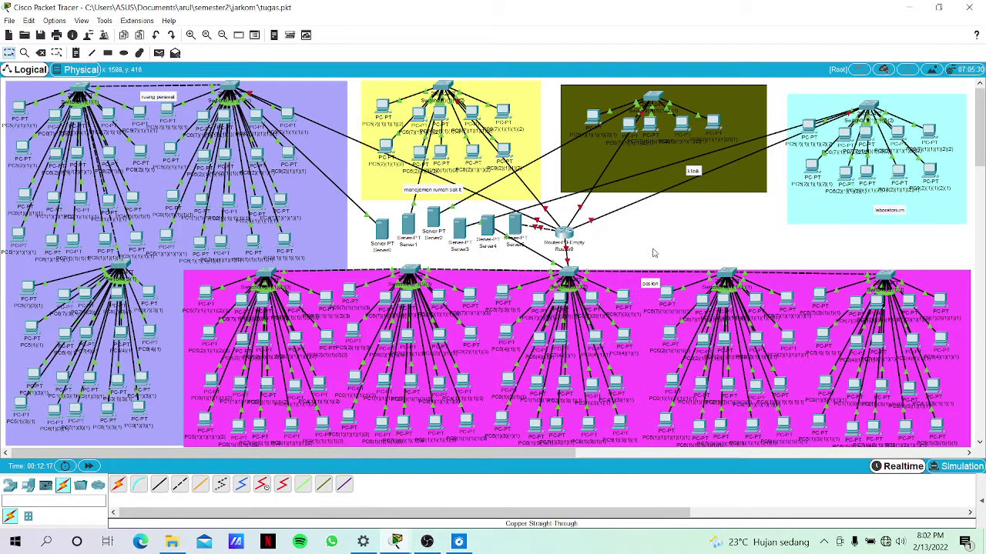
# Enter Server2's static address 172.20.3.2 with subnet mask 255.255.255.0 in IP Configuration.
pyautogui.click(439, 225)
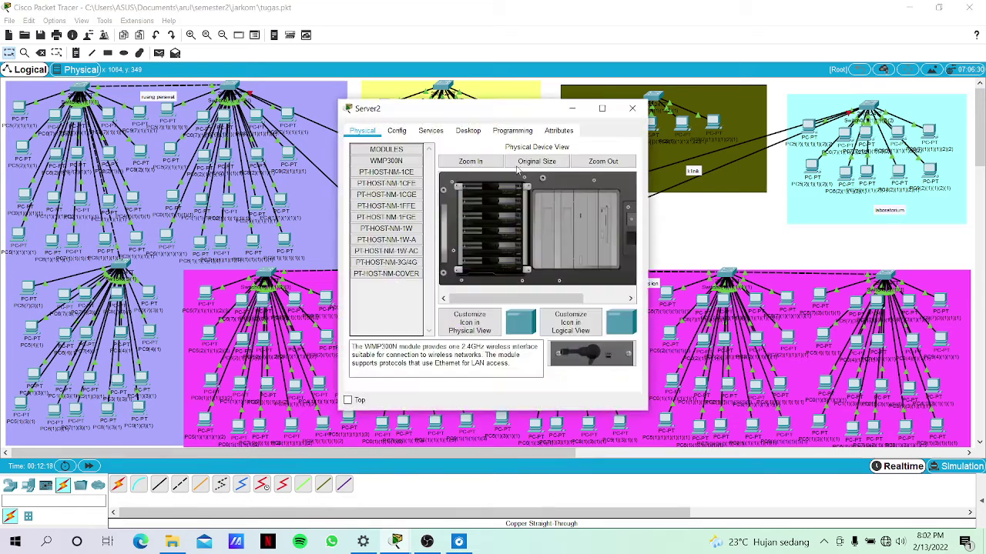
pyautogui.click(467, 130)
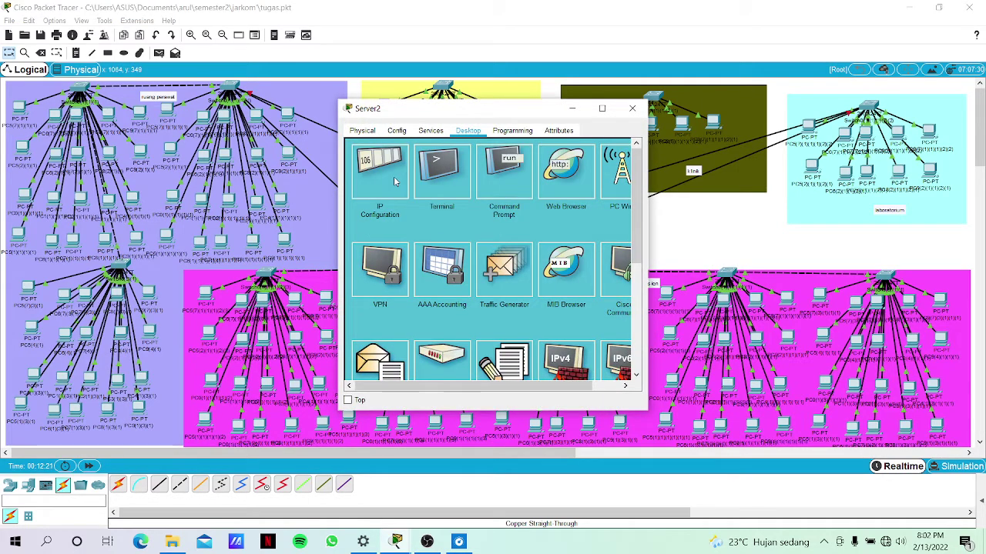
pyautogui.click(394, 177)
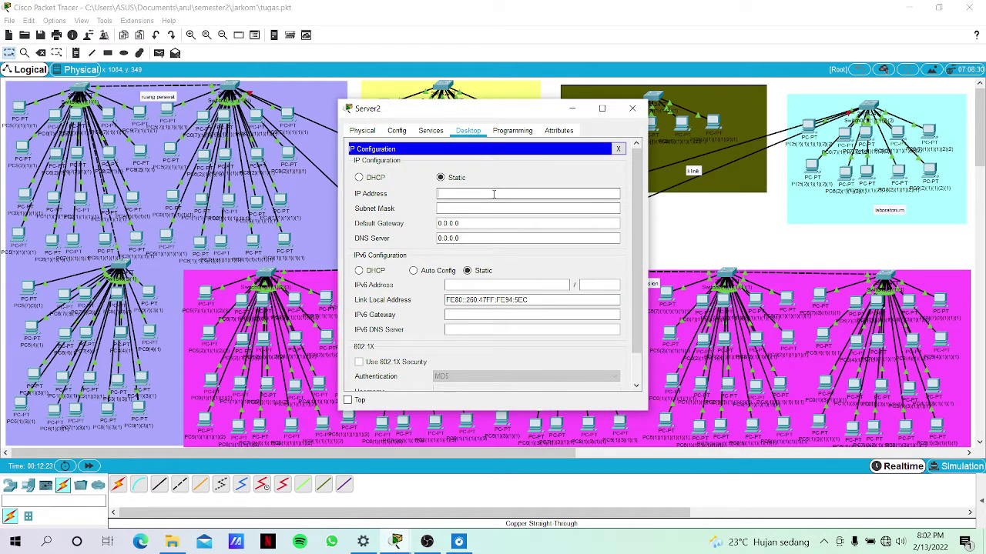
pyautogui.click(493, 194)
pyautogui.write('172.20.2.2')
pyautogui.press('Left')
pyautogui.moveTo(493, 194); pyautogui.dragTo(399, 187)
pyautogui.hotkey('ctrl', 'c')
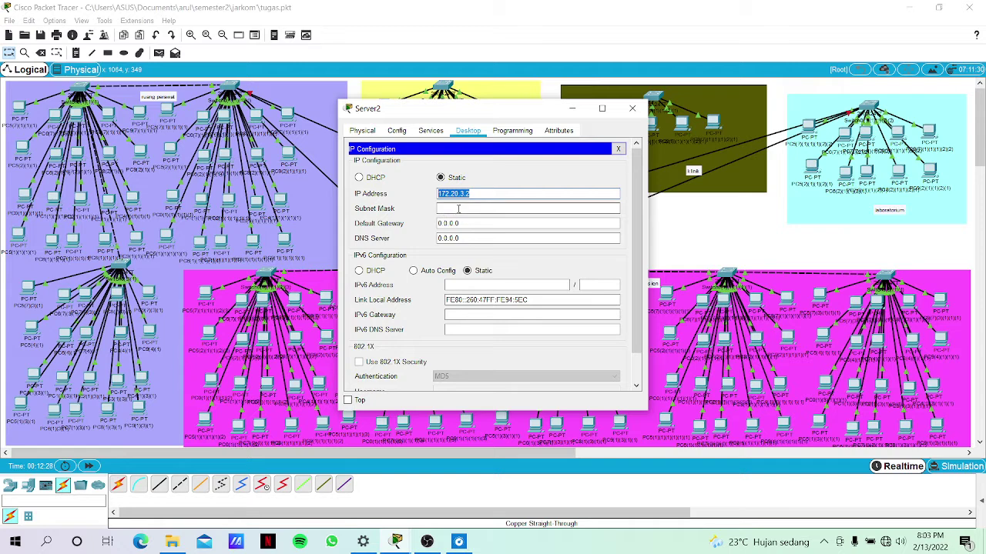
pyautogui.click(458, 208)
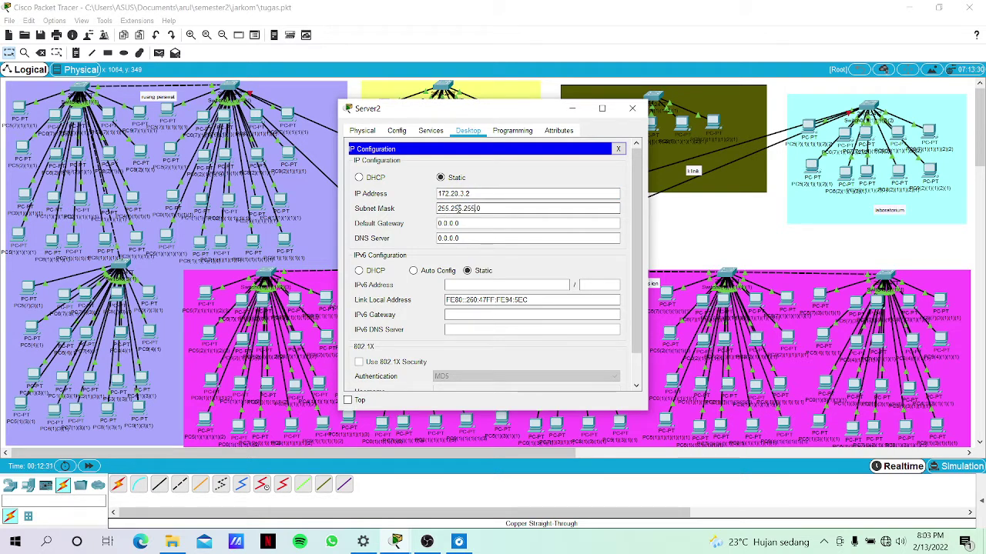
# Set Server2's default gateway to 172.20.3.1 and DNS server to 172.20.3.2.
pyautogui.click(480, 221)
pyautogui.press('BackSpace')
pyautogui.press('BackSpace')
pyautogui.press('BackSpace')
pyautogui.press('BackSpace')
pyautogui.press('BackSpace')
pyautogui.press('BackSpace')
pyautogui.press('BackSpace')
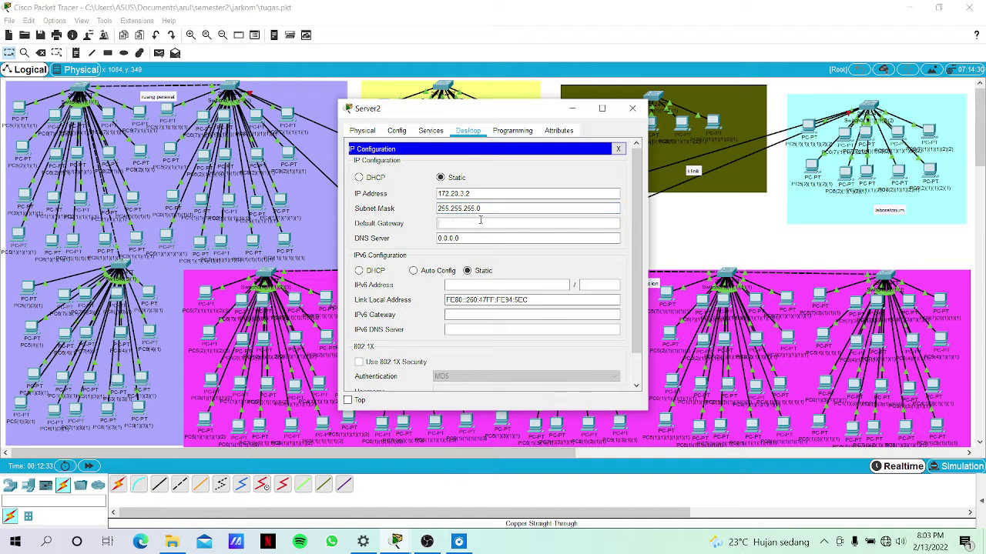
pyautogui.hotkey('ctrl', 'v')
pyautogui.click(474, 238)
pyautogui.press('BackSpace')
pyautogui.press('BackSpace')
pyautogui.press('BackSpace')
pyautogui.press('BackSpace')
pyautogui.press('BackSpace')
pyautogui.press('BackSpace')
pyautogui.press('BackSpace')
pyautogui.hotkey('ctrl', 'v')
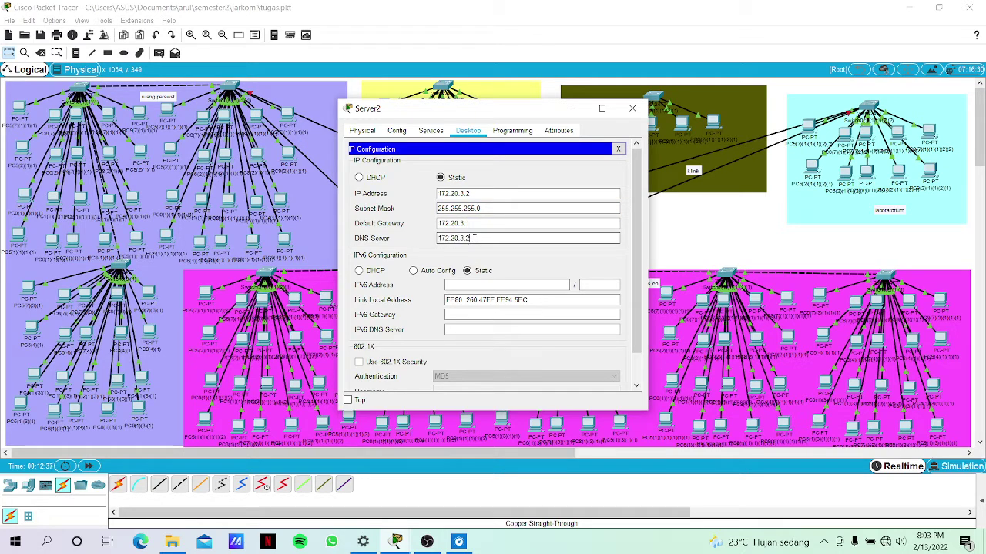
pyautogui.click(431, 132)
# Enter gateway 172.20.3.1 and DNS server 172.20.3.2 in Server2's DHCP pool.
pyautogui.click(389, 172)
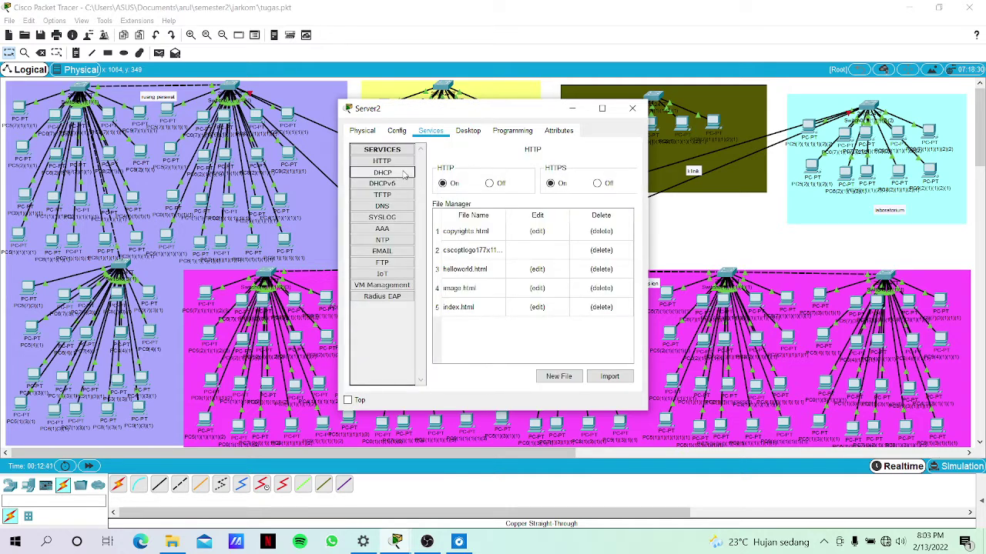
pyautogui.click(573, 202)
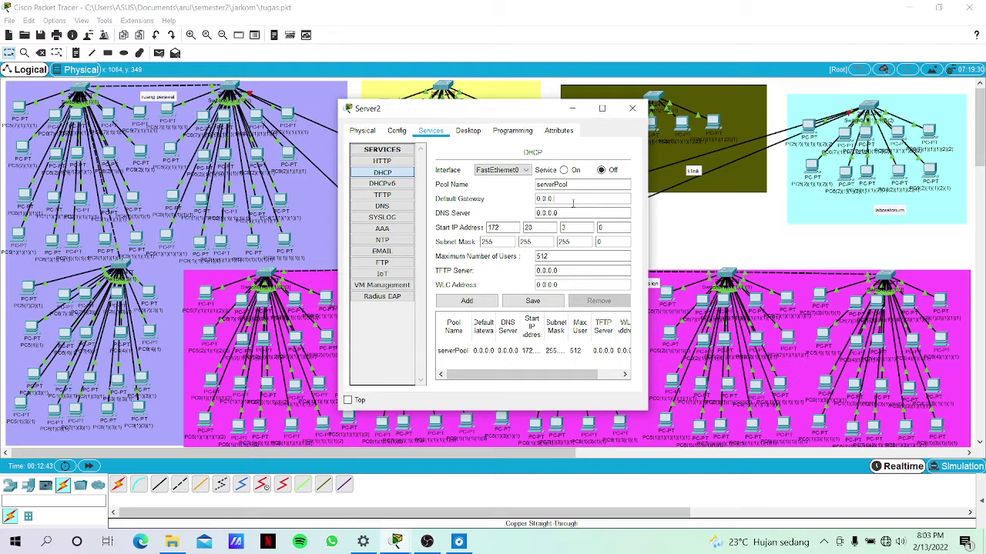
pyautogui.press('BackSpace')
pyautogui.press('BackSpace')
pyautogui.press('BackSpace')
pyautogui.press('BackSpace')
pyautogui.press('BackSpace')
pyautogui.write('172.20.3.2')
pyautogui.press('Tab')
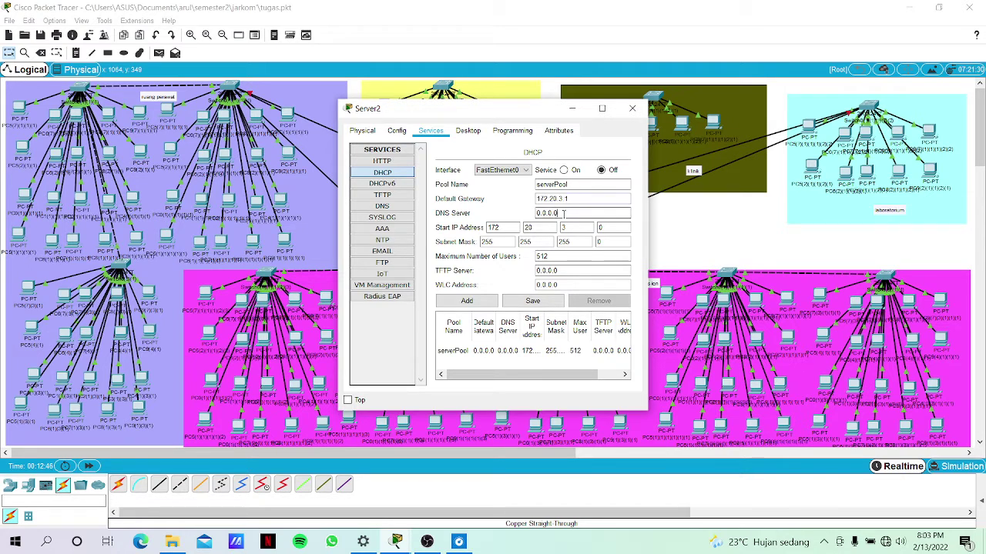
pyautogui.press('BackSpace')
pyautogui.press('BackSpace')
pyautogui.press('BackSpace')
pyautogui.press('BackSpace')
pyautogui.press('BackSpace')
pyautogui.press('BackSpace')
pyautogui.write('172.20.3.2')
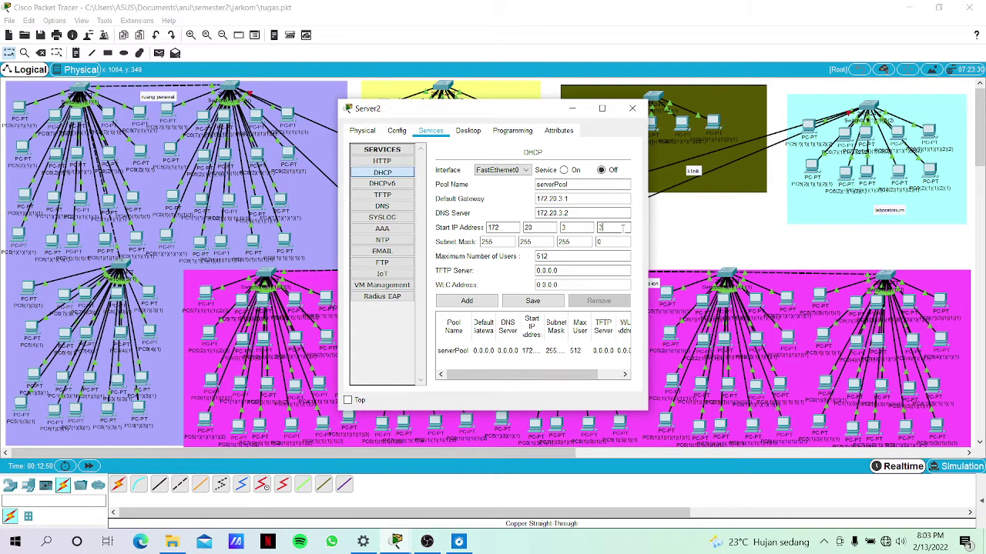
# Set maximum users to 8, save serverPool, turn DHCP on and close the window.
pyautogui.press('BackSpace')
pyautogui.press('BackSpace')
pyautogui.press('BackSpace')
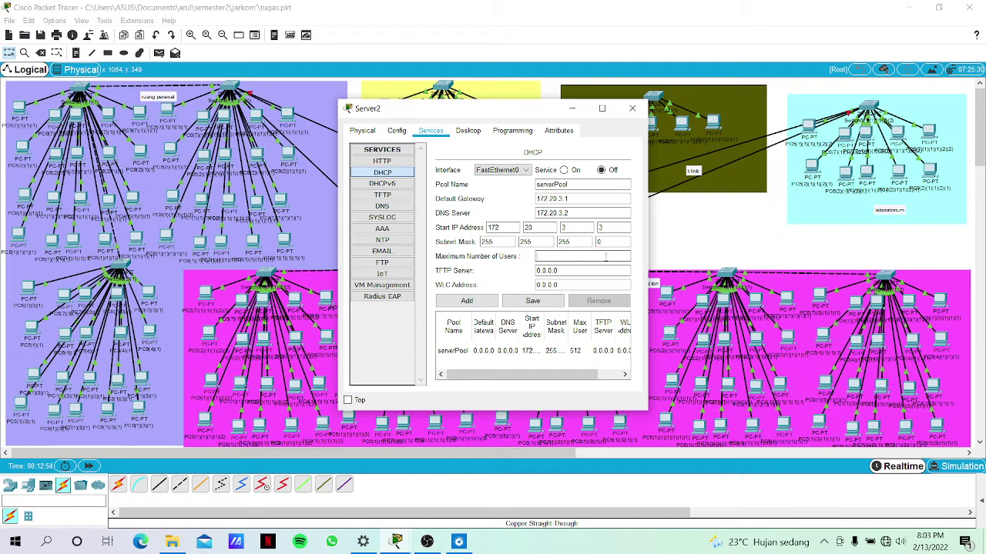
pyautogui.write('8')
pyautogui.click(539, 301)
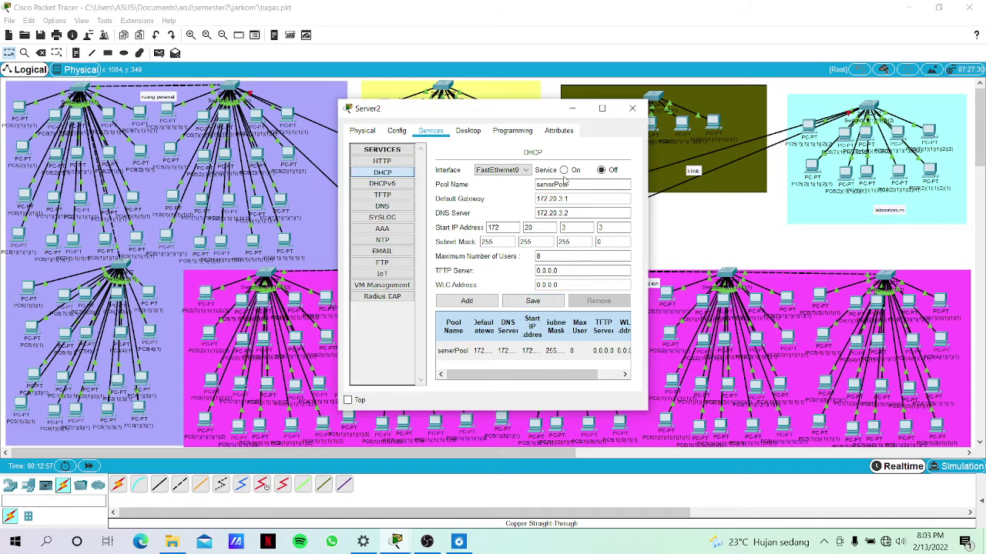
pyautogui.click(565, 170)
pyautogui.click(680, 209)
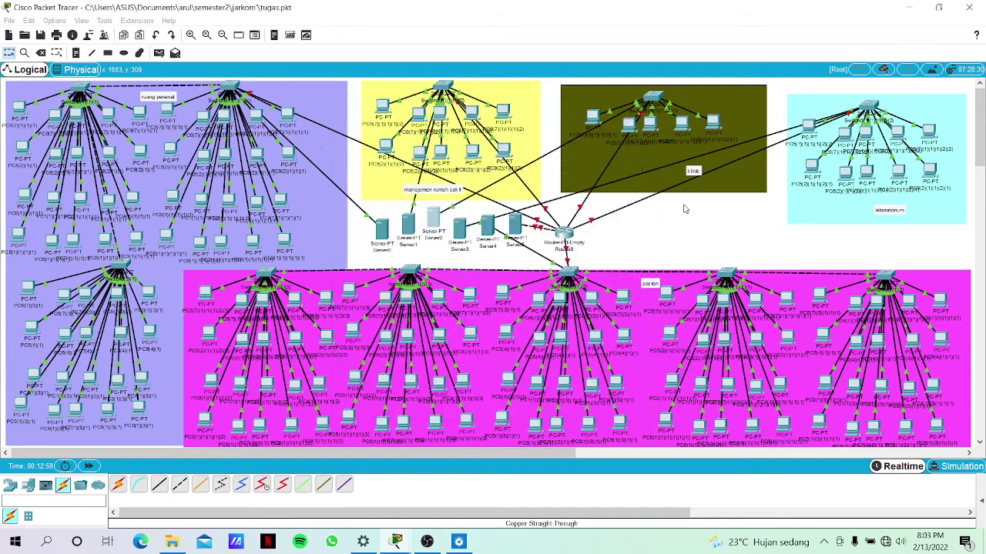
# Give Server3 static address 172.20.4.2 with subnet mask 255.255.255.0.
pyautogui.click(462, 228)
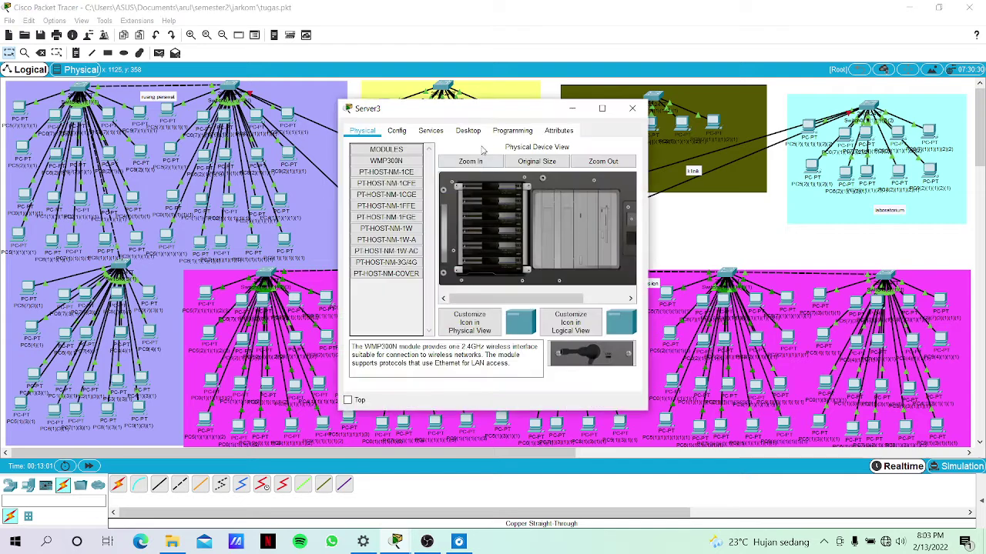
pyautogui.click(467, 131)
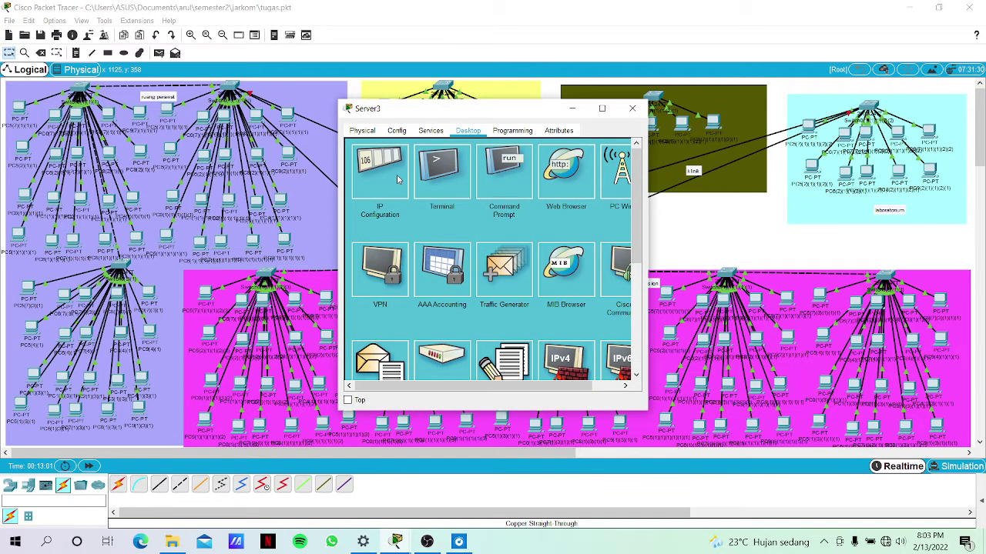
pyautogui.click(380, 173)
pyautogui.click(446, 193)
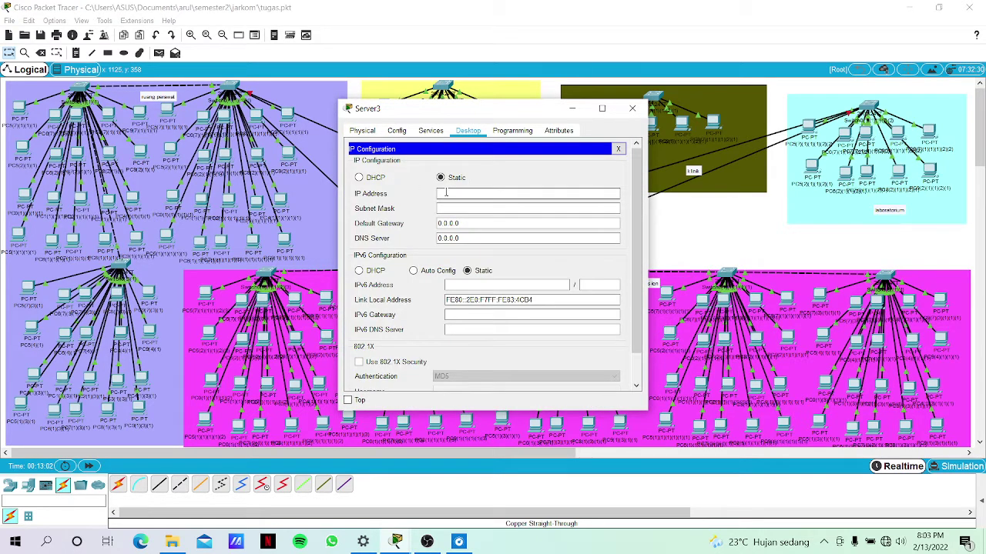
pyautogui.write('172.20.3.2')
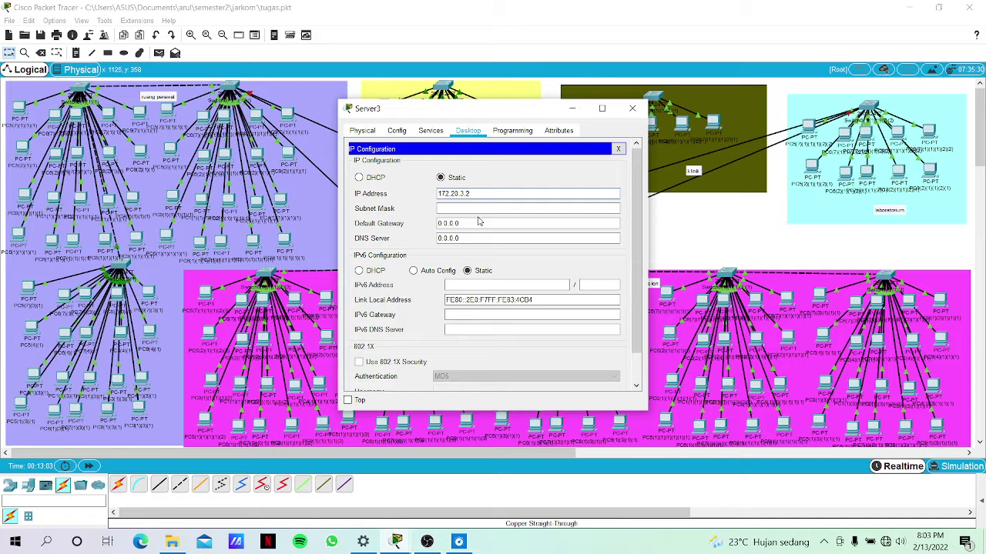
pyautogui.press('BackSpace')
pyautogui.press('BackSpace')
pyautogui.press('BackSpace')
pyautogui.write('4.2')
pyautogui.click(486, 208)
pyautogui.click(474, 193)
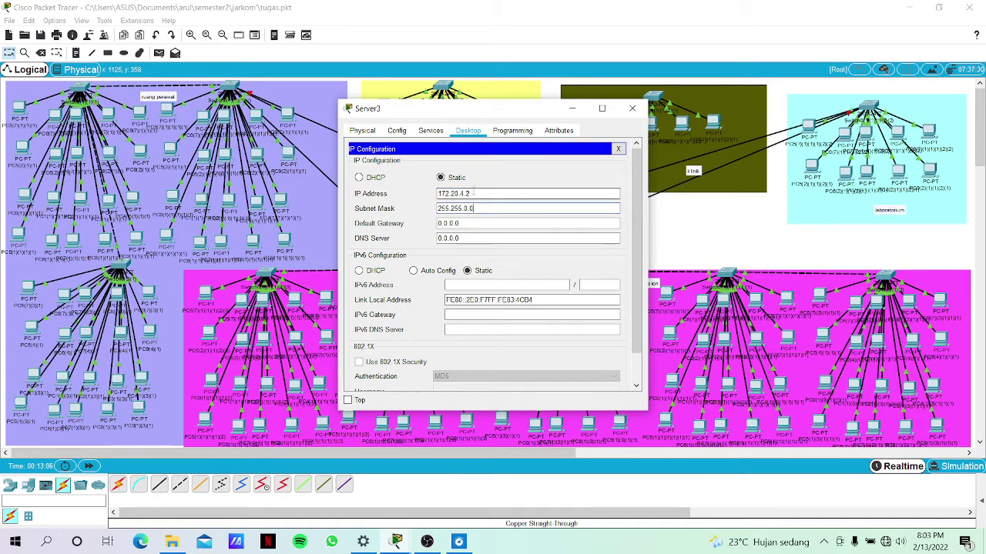
pyautogui.moveTo(432, 202); pyautogui.dragTo(432, 195)
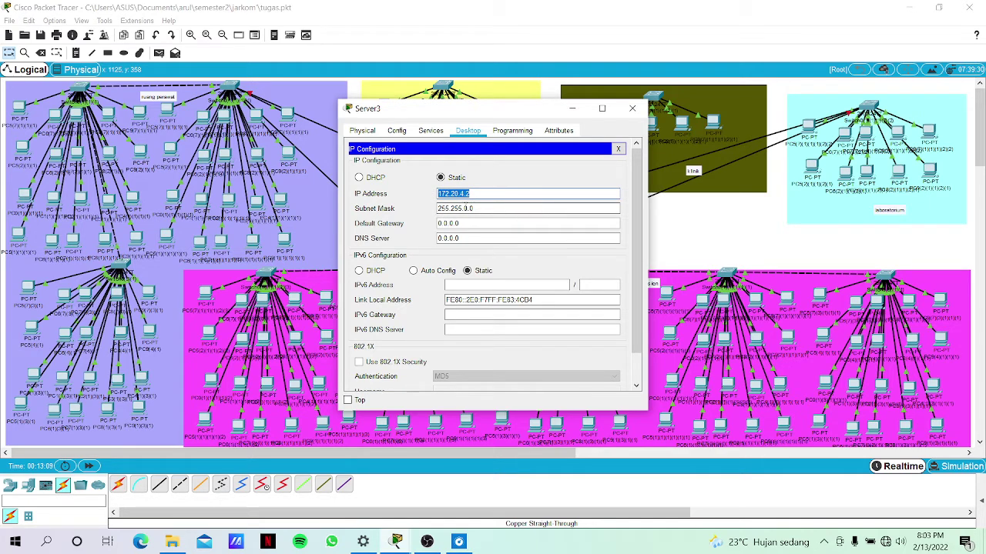
pyautogui.click(463, 208)
# Set Server3's default gateway to 172.20.4.1 and DNS server to 172.20.4.2.
pyautogui.press('Tab')
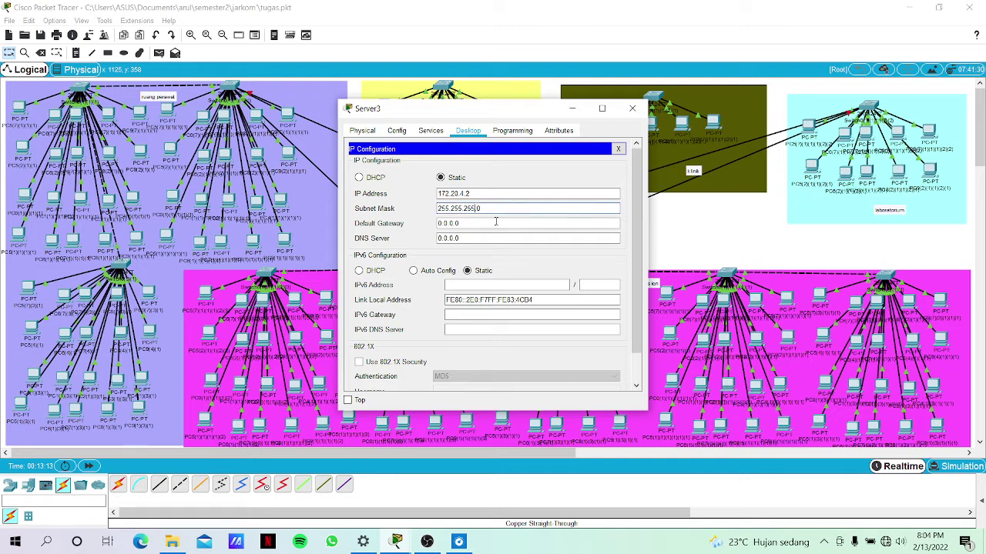
pyautogui.press('BackSpace')
pyautogui.press('BackSpace')
pyautogui.press('BackSpace')
pyautogui.press('BackSpace')
pyautogui.press('BackSpace')
pyautogui.press('BackSpace')
pyautogui.press('BackSpace')
pyautogui.write('172.20.4.1')
pyautogui.press('Tab')
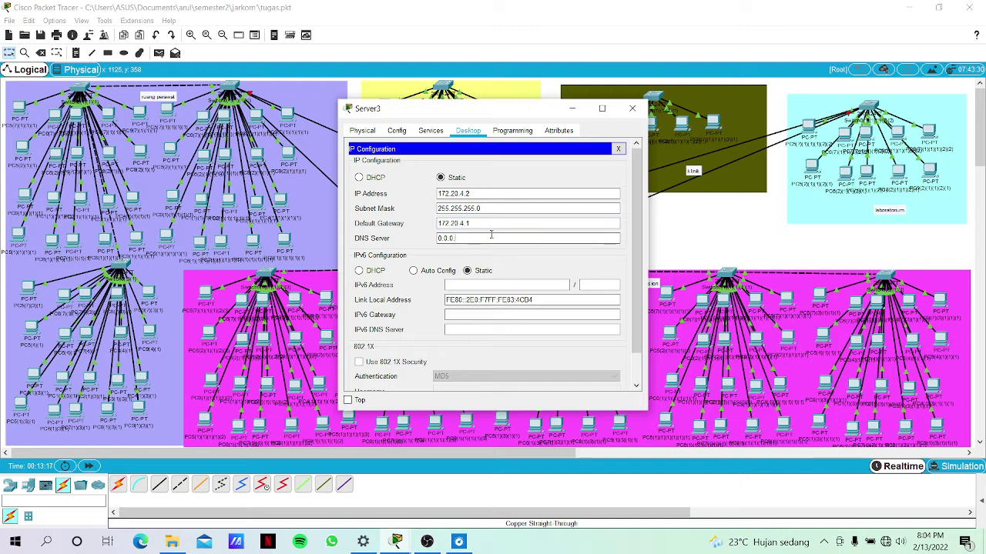
pyautogui.press('BackSpace')
pyautogui.press('BackSpace')
pyautogui.press('BackSpace')
pyautogui.press('BackSpace')
pyautogui.press('BackSpace')
pyautogui.press('BackSpace')
pyautogui.write('172.20.4.2')
pyautogui.click(430, 130)
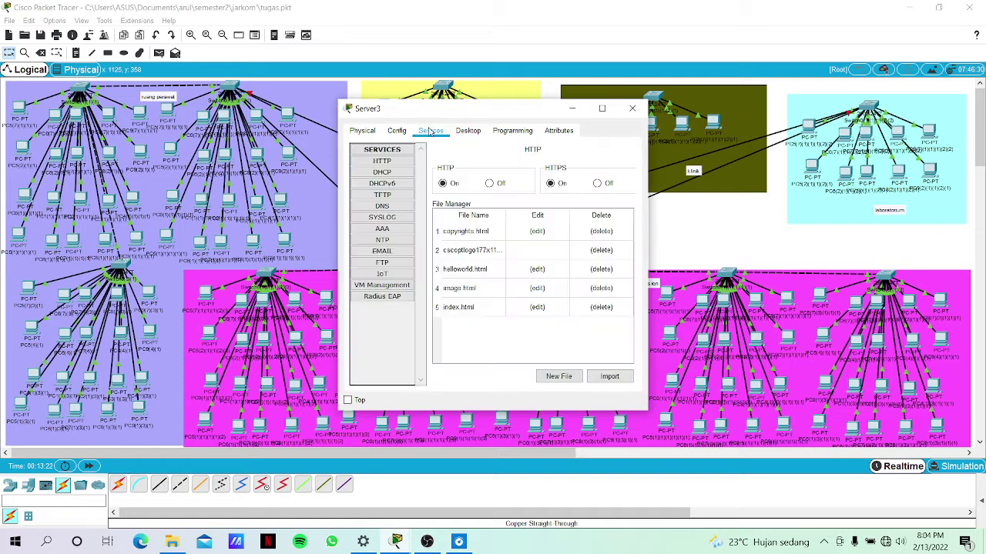
# Enter gateway 172.20.4.1 and DNS server 172.20.4.2 in Server3's DHCP pool.
pyautogui.click(405, 172)
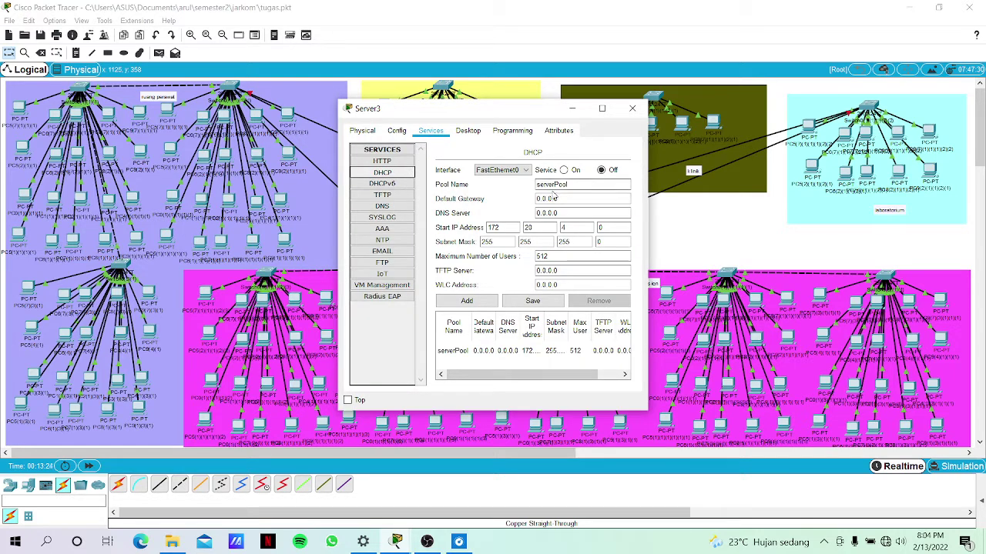
pyautogui.tripleClick(559, 198)
pyautogui.write('172.20.4.2')
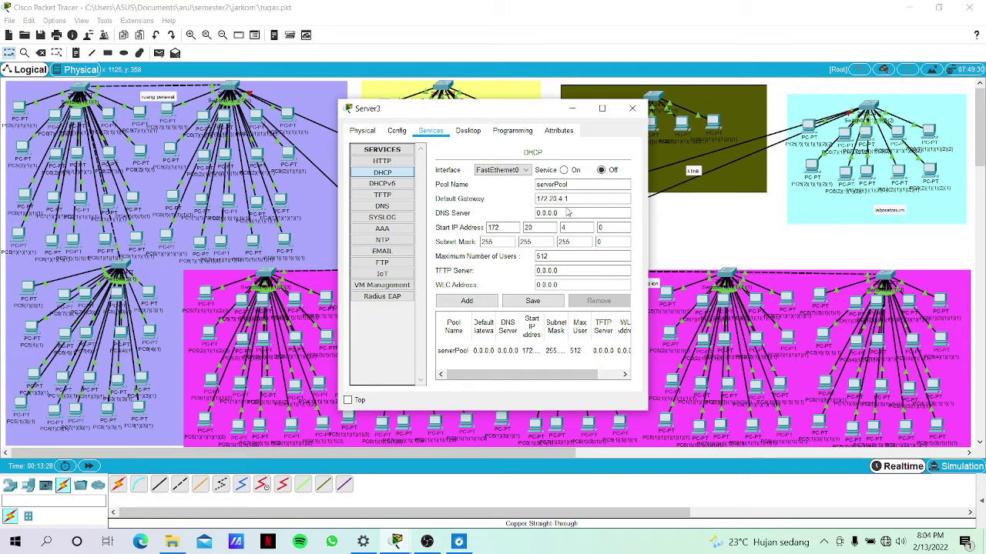
pyautogui.click(567, 213)
pyautogui.write('172.20.4.2')
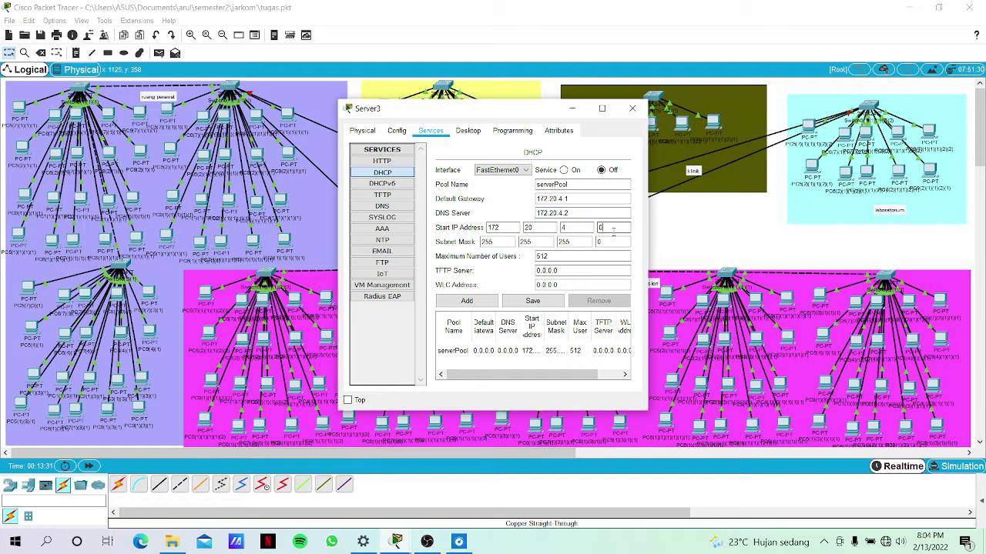
# Set maximum users to 13, save serverPool, and turn the DHCP service on.
pyautogui.click(576, 259)
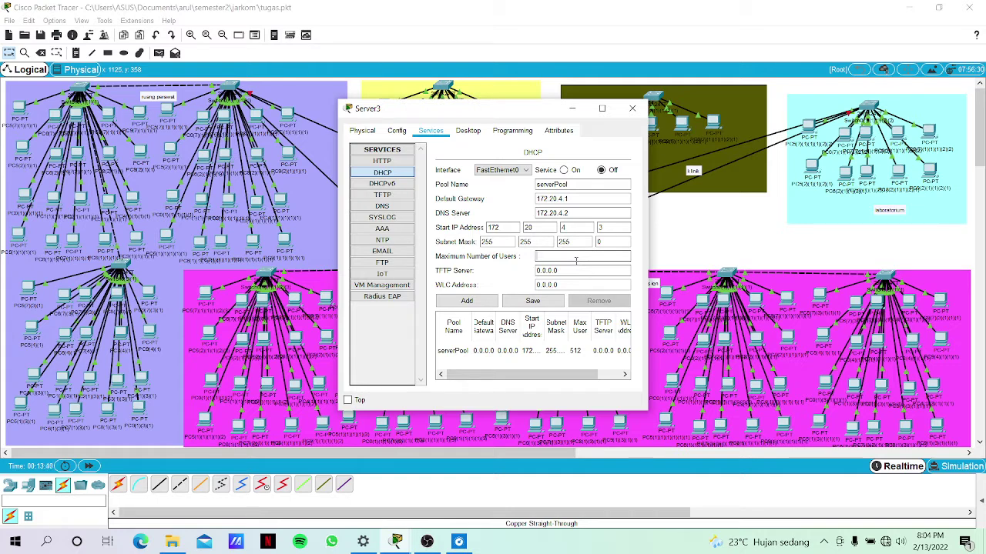
pyautogui.write('13')
pyautogui.click(530, 303)
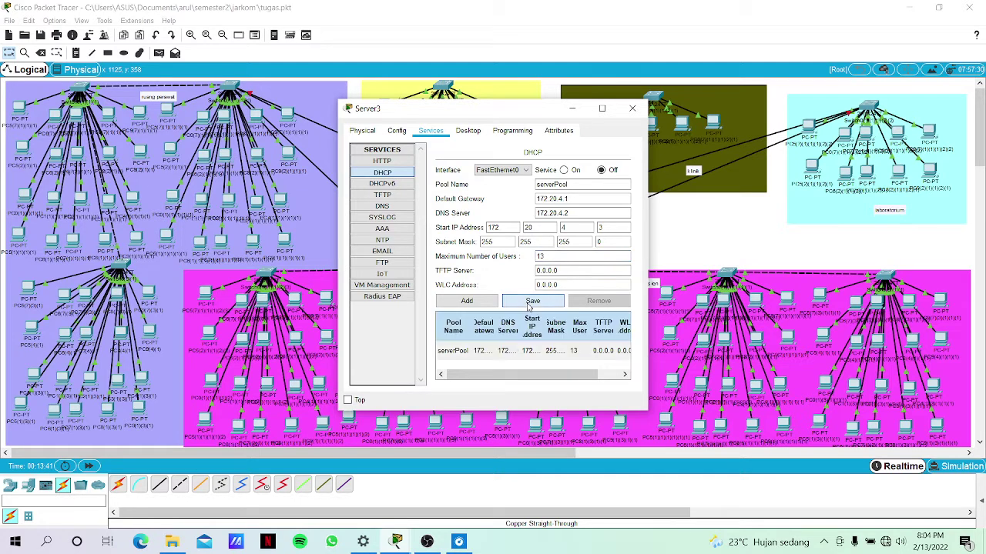
pyautogui.click(565, 170)
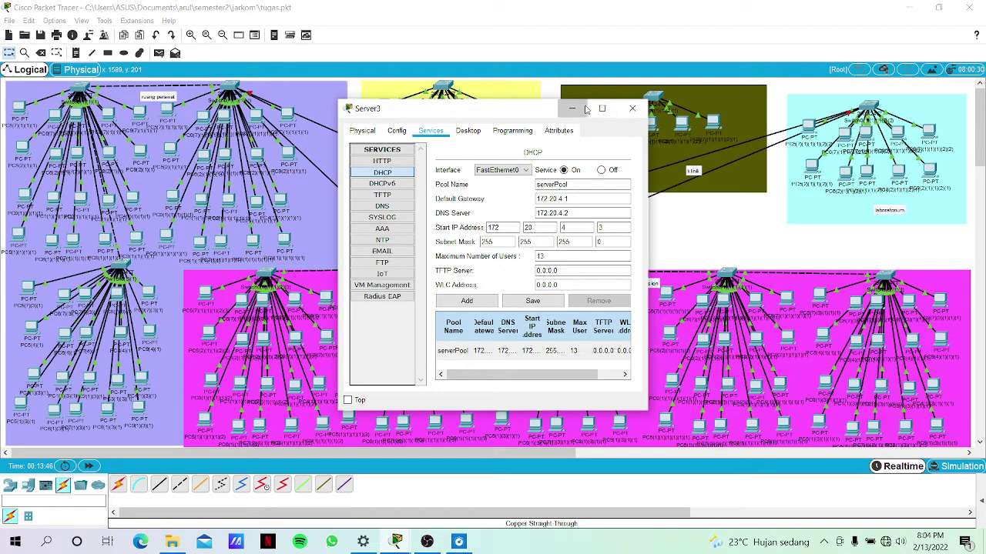
pyautogui.click(576, 109)
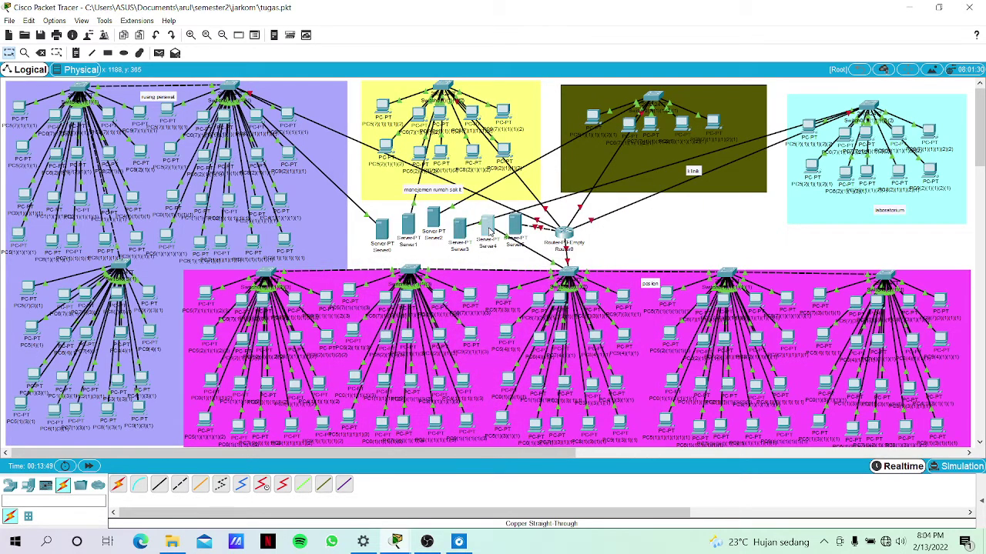
# Give Server4 static address 172.20.5.2 with subnet mask 255.255.255.0.
pyautogui.click(487, 226)
pyautogui.click(431, 131)
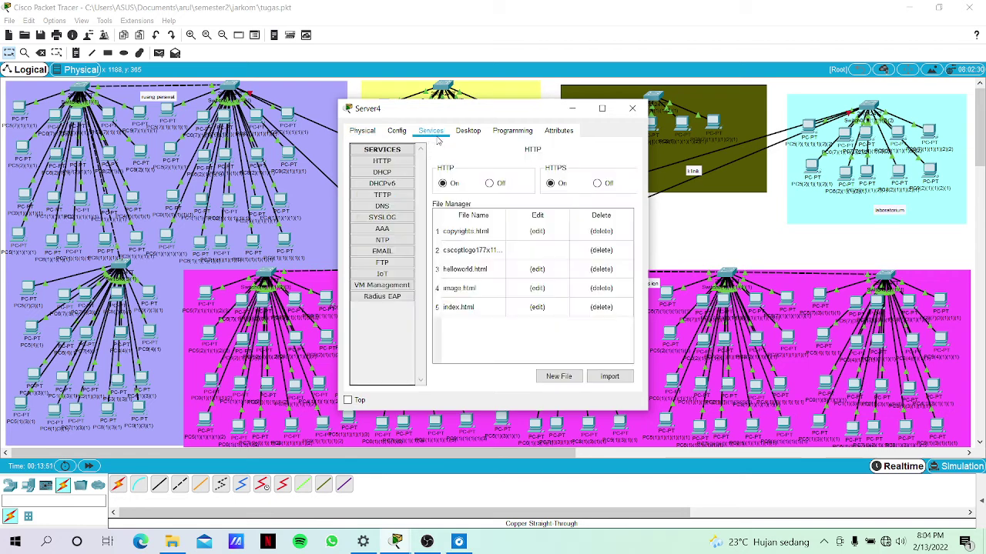
pyautogui.click(467, 131)
pyautogui.click(402, 171)
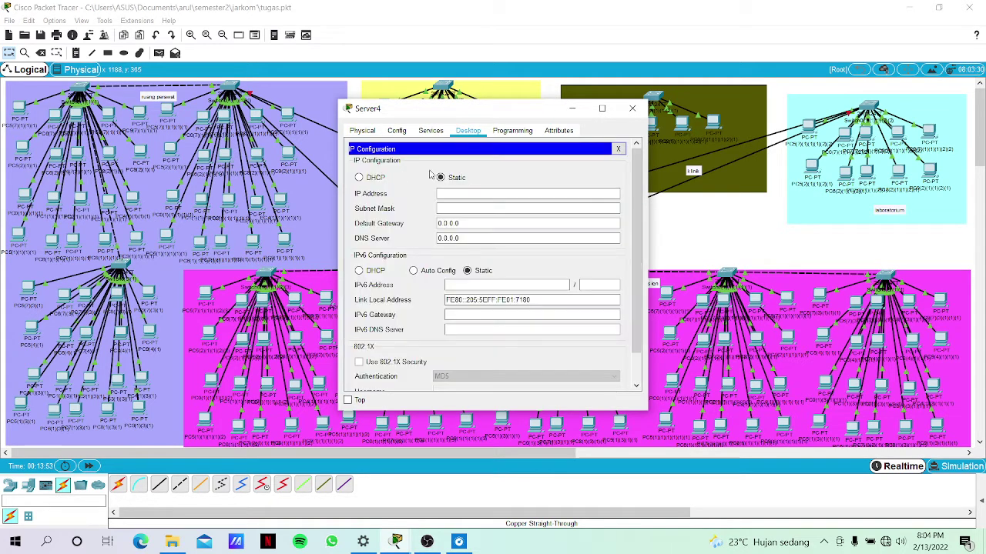
pyautogui.click(476, 194)
pyautogui.write('172.20.4.2')
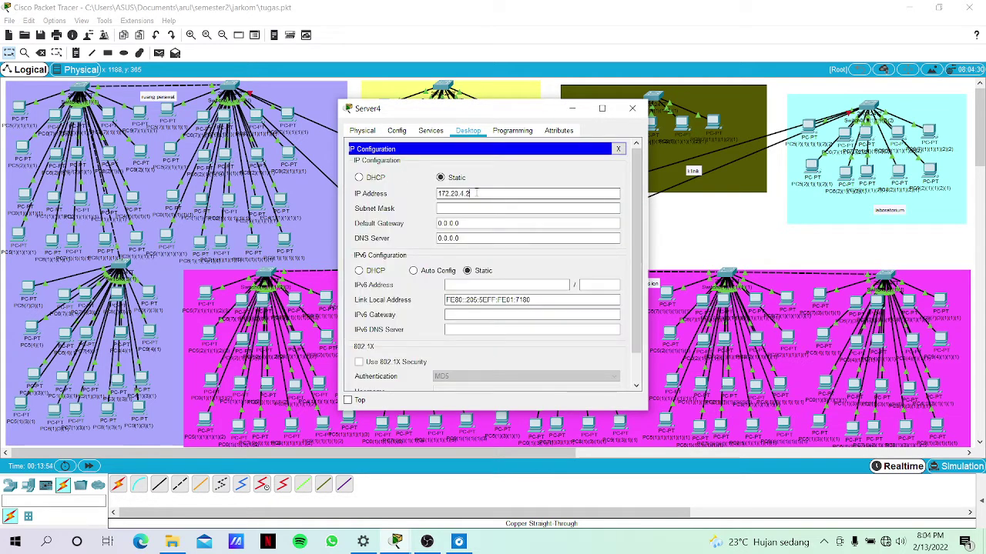
pyautogui.press('BackSpace')
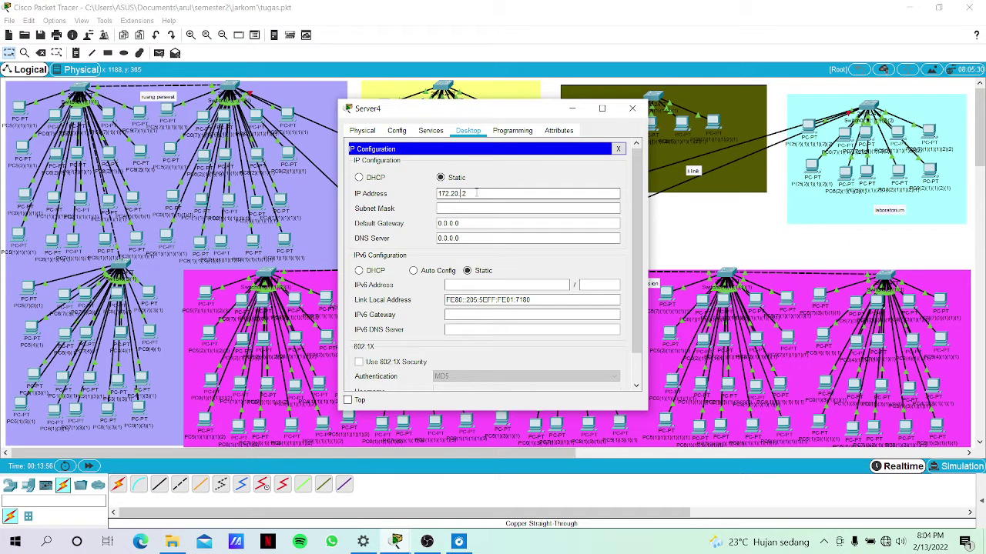
pyautogui.write('5.')
pyautogui.click(482, 207)
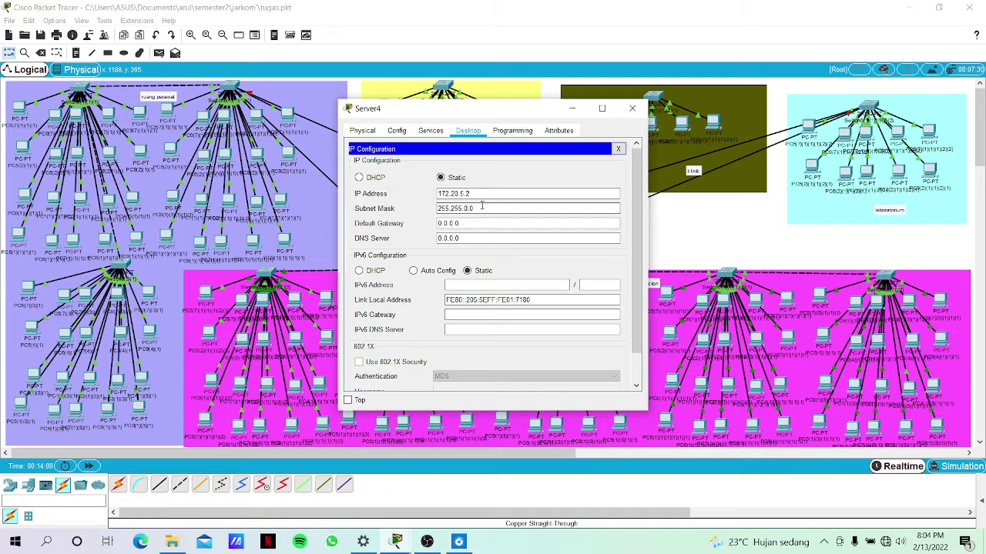
pyautogui.press('Delete')
pyautogui.write('255.')
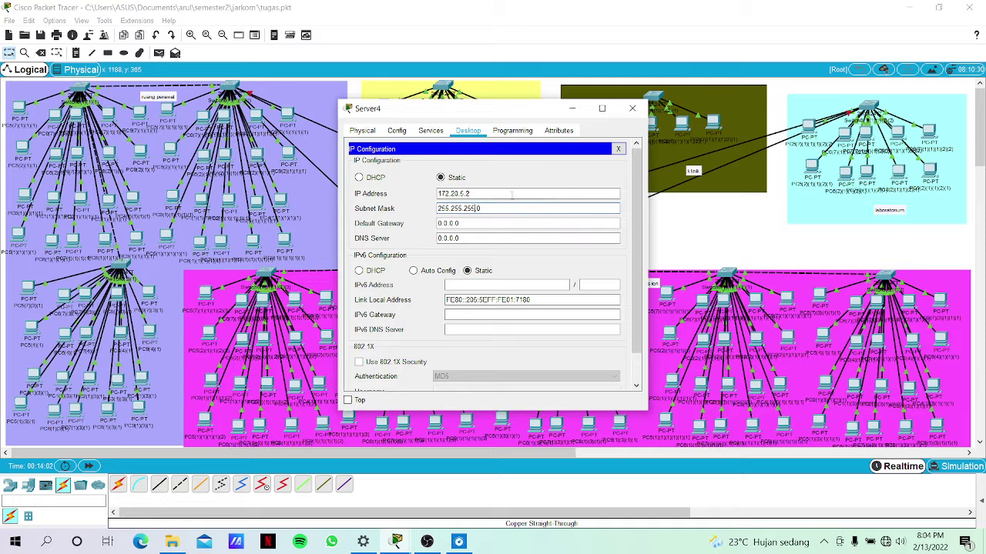
# Set Server4's default gateway to 172.20.5.1 and DNS server to 172.20.5.2.
pyautogui.moveTo(484, 196); pyautogui.dragTo(427, 199)
pyautogui.hotkey('ctrl', 'c')
pyautogui.click(469, 224)
pyautogui.press('BackSpace')
pyautogui.press('BackSpace')
pyautogui.press('BackSpace')
pyautogui.hotkey('ctrl', 'v')
pyautogui.press('BackSpace')
pyautogui.write('1')
pyautogui.click(468, 238)
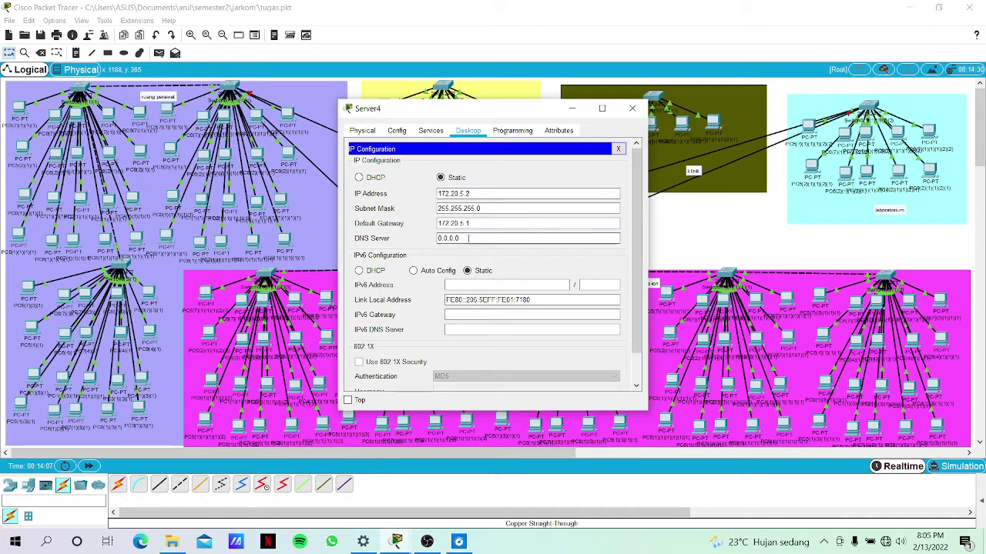
pyautogui.press('BackSpace')
pyautogui.press('BackSpace')
pyautogui.press('BackSpace')
pyautogui.press('BackSpace')
pyautogui.press('BackSpace')
pyautogui.press('BackSpace')
pyautogui.press('BackSpace')
pyautogui.click(431, 131)
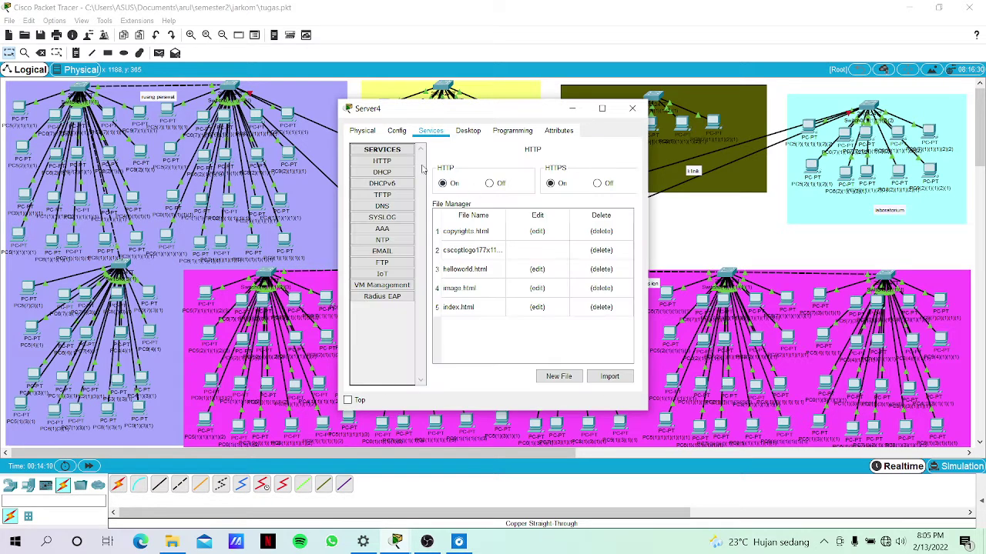
# Enter gateway 172.20.5.1 and DNS server 172.20.5.2 in Server4's DHCP pool.
pyautogui.click(399, 176)
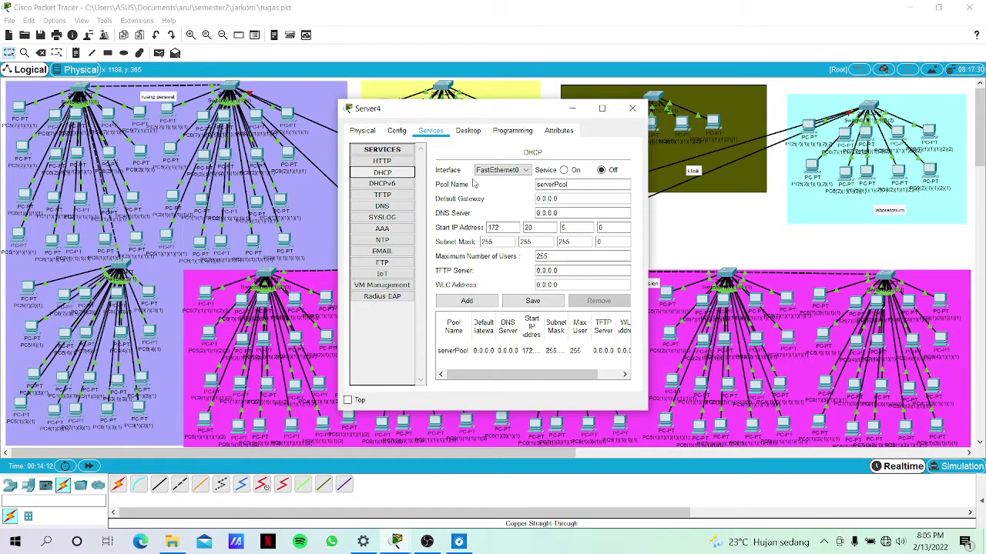
pyautogui.click(566, 201)
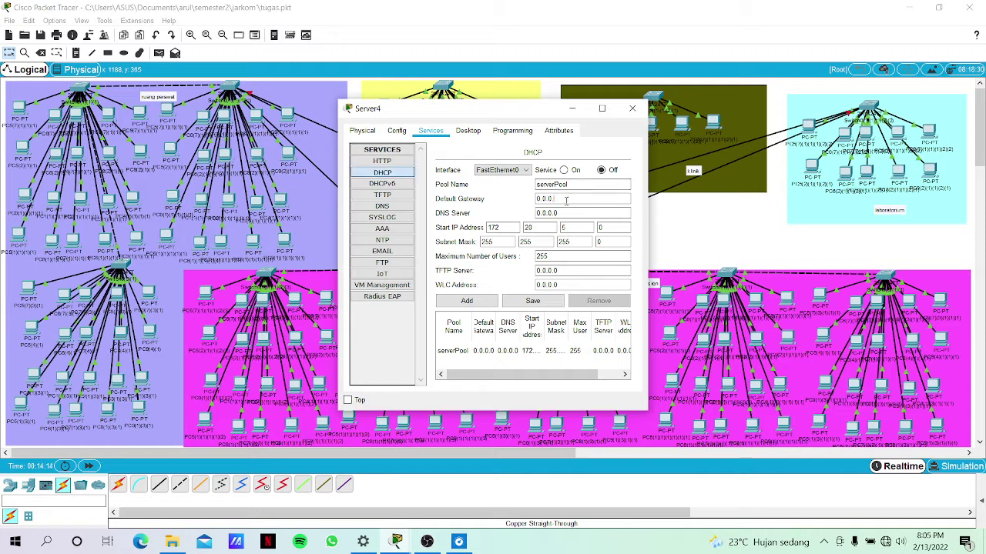
pyautogui.doubleClick(566, 201)
pyautogui.write('172.20.5.1')
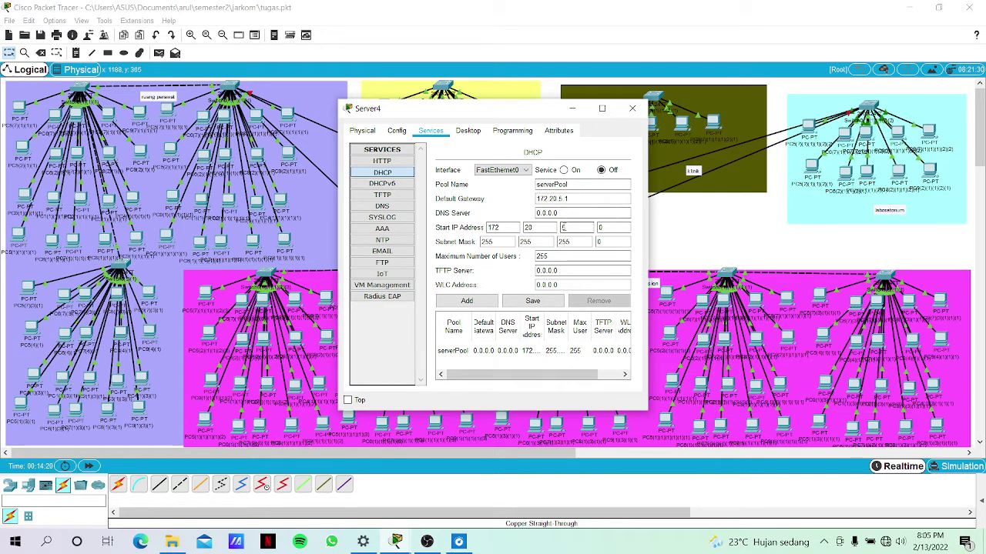
pyautogui.click(565, 215)
pyautogui.press('BackSpace')
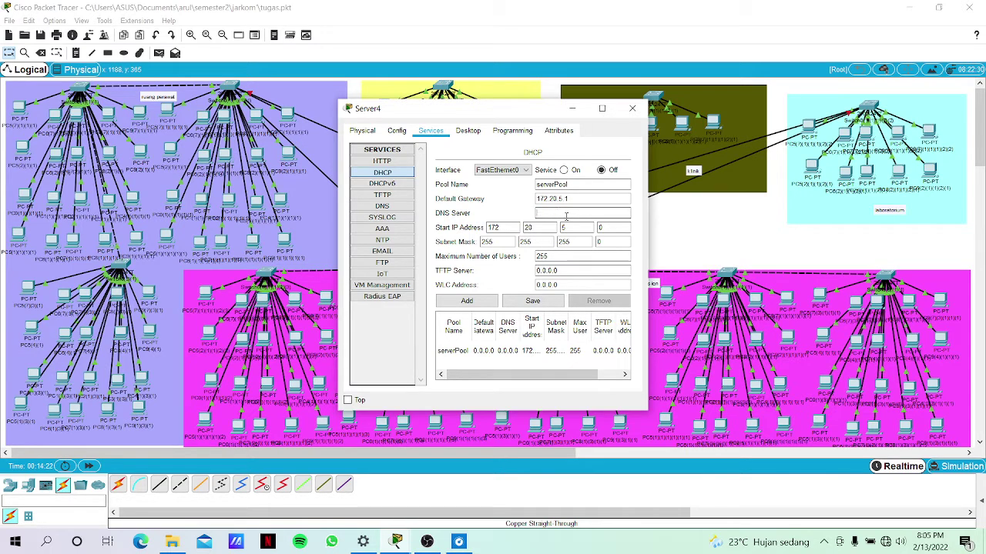
pyautogui.write('172.20.5.2')
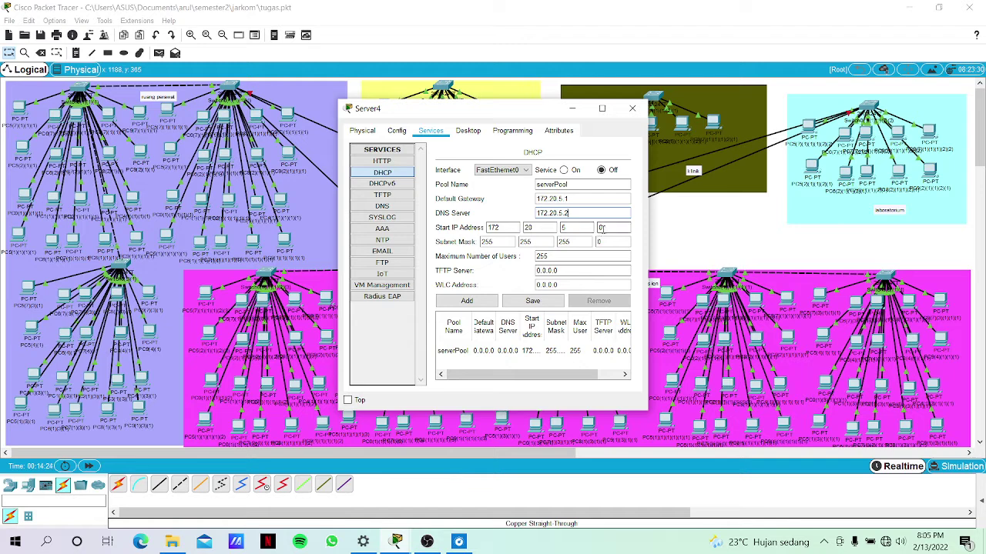
# Set start address 172.20.5.3 and 105 maximum users, save, enable DHCP, and close.
pyautogui.press('BackSpace')
pyautogui.write('3')
pyautogui.click(569, 257)
pyautogui.press('BackSpace')
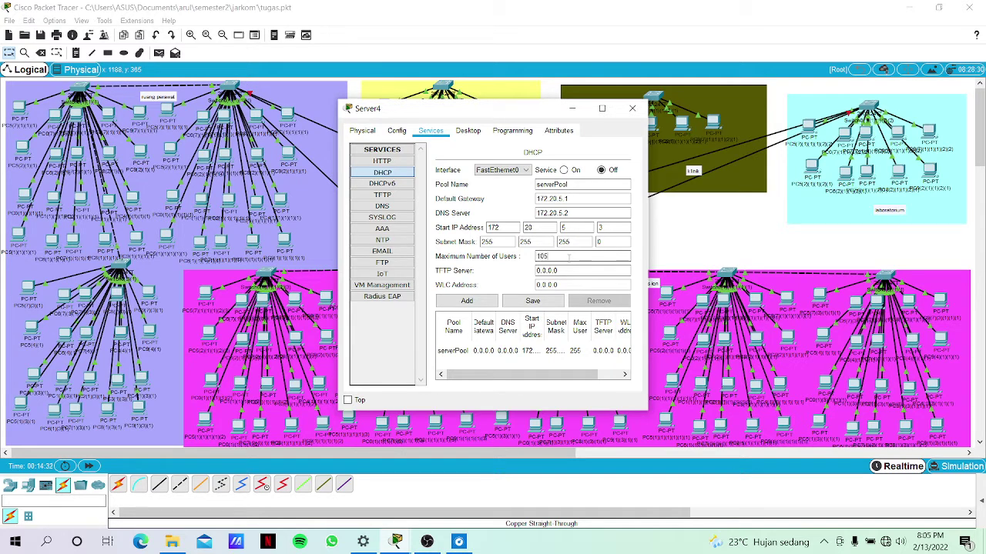
pyautogui.click(533, 301)
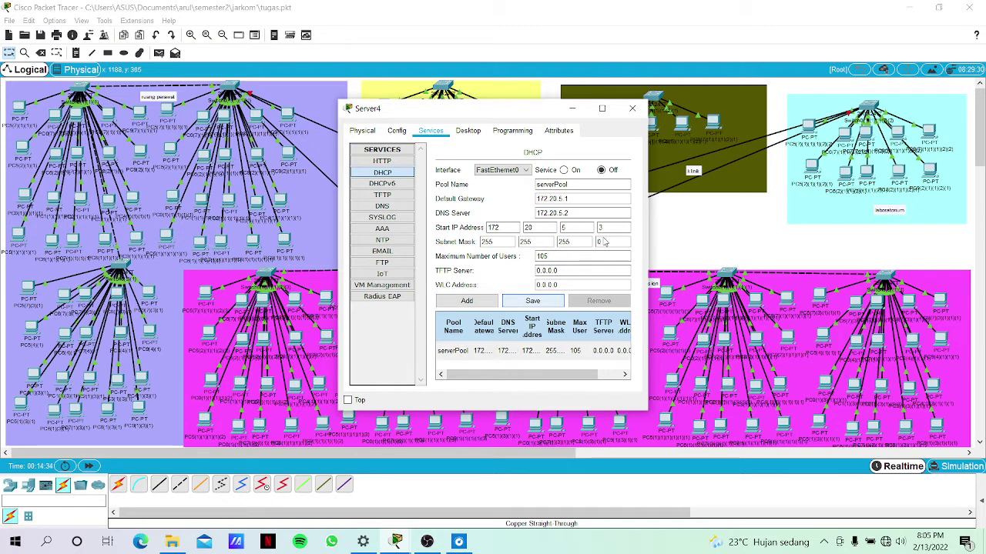
pyautogui.click(563, 169)
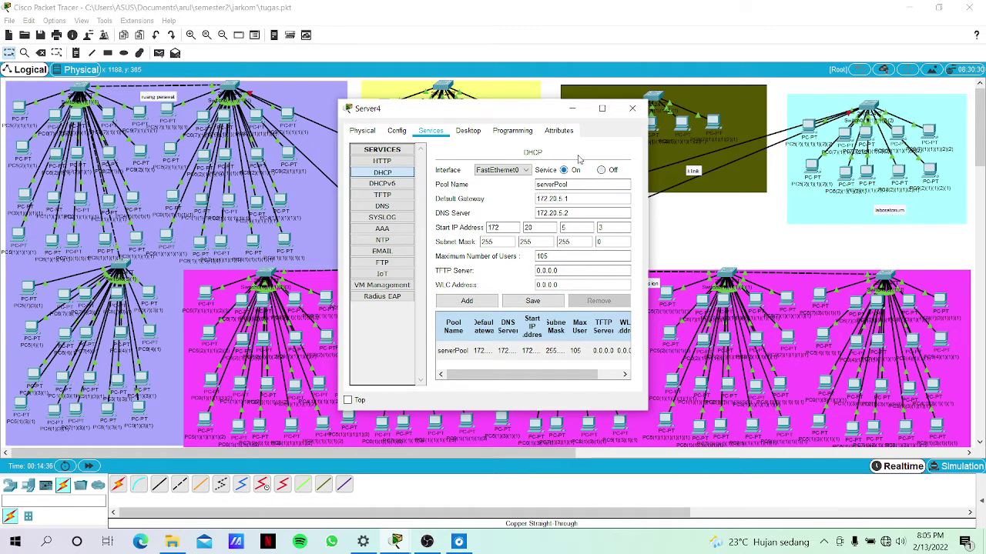
pyautogui.click(572, 109)
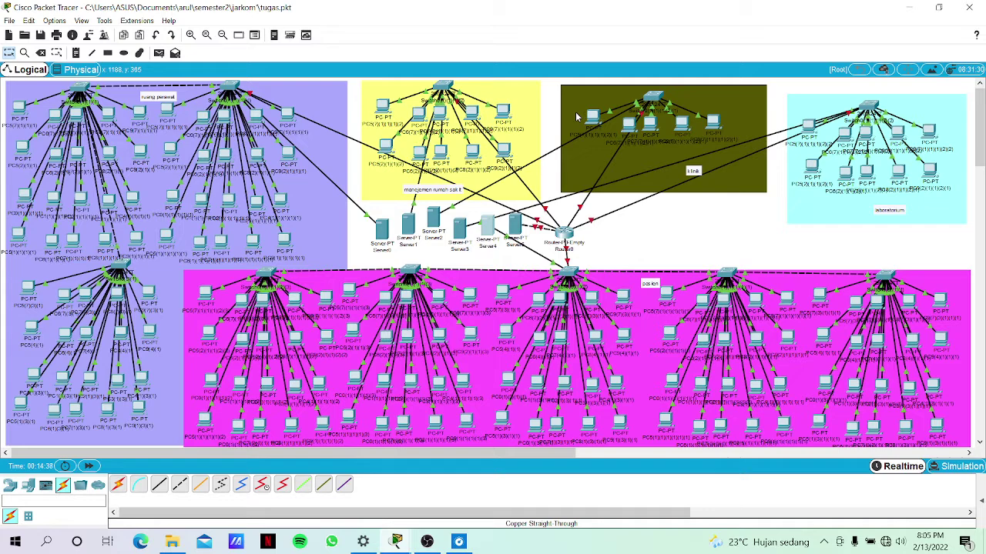
# Give Server5 static address 172.20.6.2 with subnet mask 255.255.255.0.
pyautogui.click(516, 225)
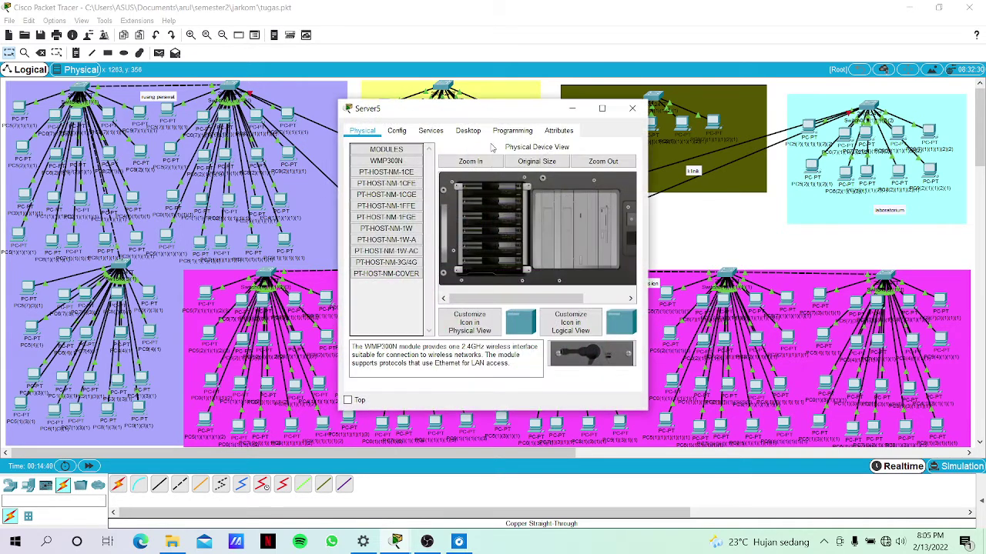
pyautogui.click(468, 130)
pyautogui.click(382, 171)
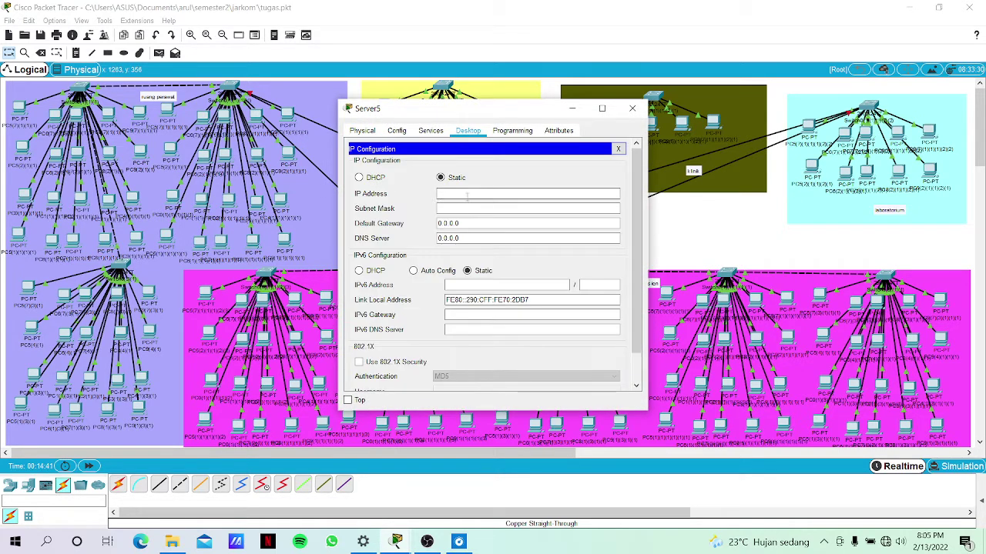
pyautogui.click(469, 195)
pyautogui.write('172.20.5.2')
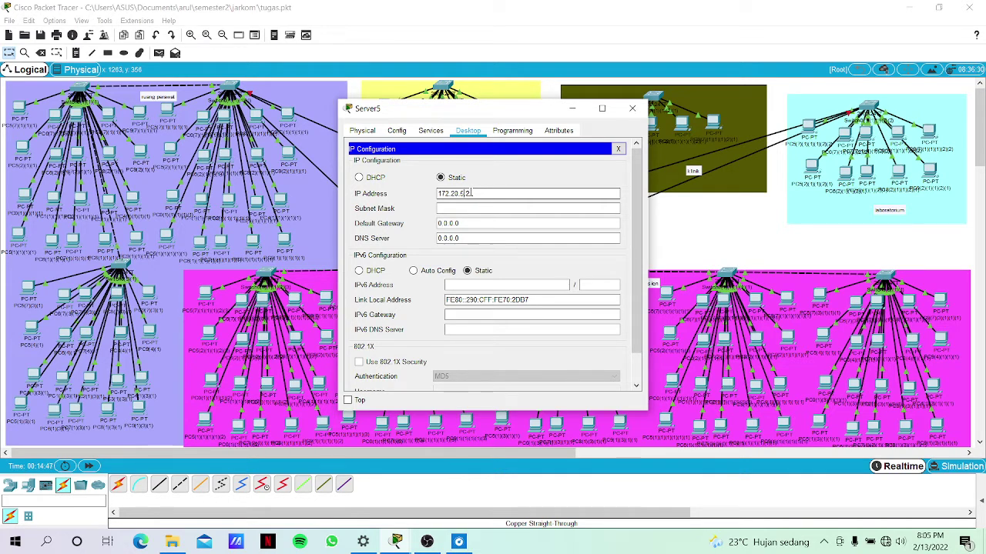
pyautogui.press('BackSpace')
pyautogui.press('BackSpace')
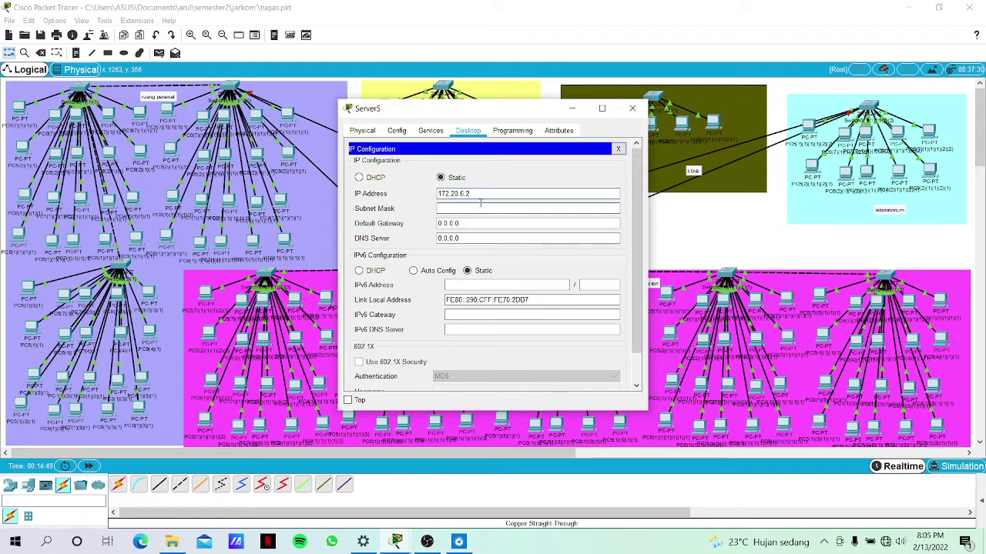
pyautogui.moveTo(471, 194); pyautogui.dragTo(428, 198)
pyautogui.click(436, 207)
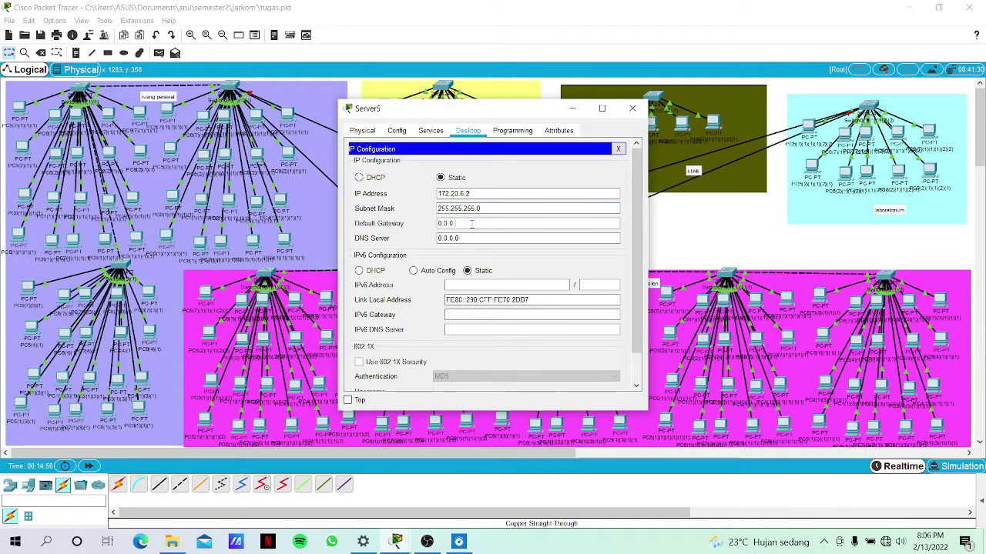
# Set Server5's gateway to 172.20.6.1 and DNS to 172.20.6.2, then close its window.
pyautogui.press('BackSpace')
pyautogui.press('BackSpace')
pyautogui.press('BackSpace')
pyautogui.press('BackSpace')
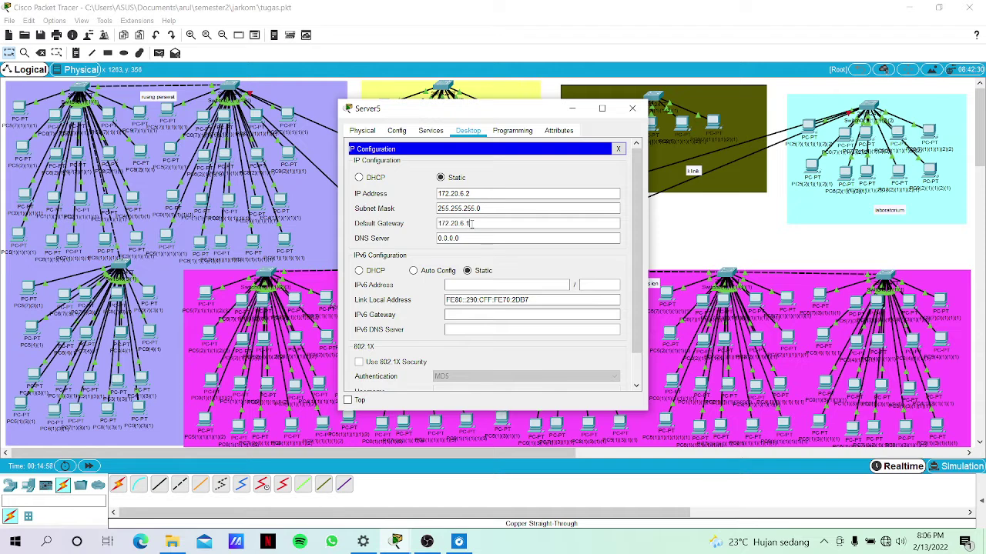
pyautogui.click(470, 238)
pyautogui.press('BackSpace')
pyautogui.press('BackSpace')
pyautogui.press('BackSpace')
pyautogui.press('BackSpace')
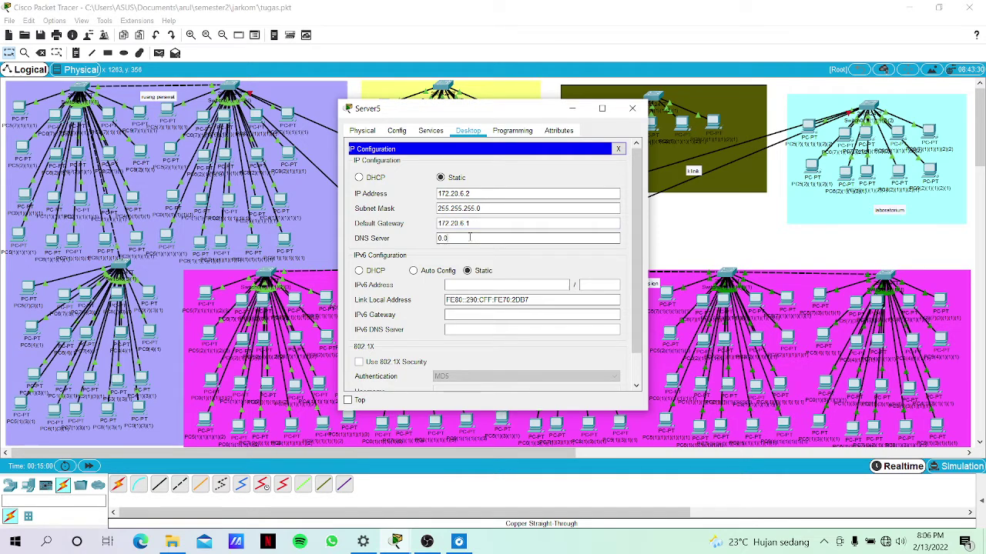
pyautogui.press('BackSpace')
pyautogui.press('BackSpace')
pyautogui.press('BackSpace')
pyautogui.write('172.20.6.2')
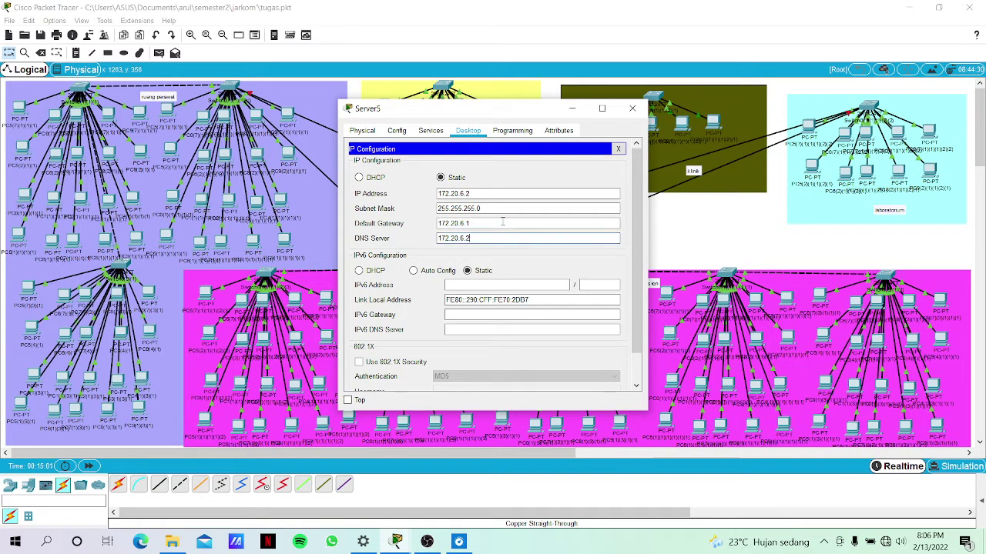
pyautogui.click(441, 133)
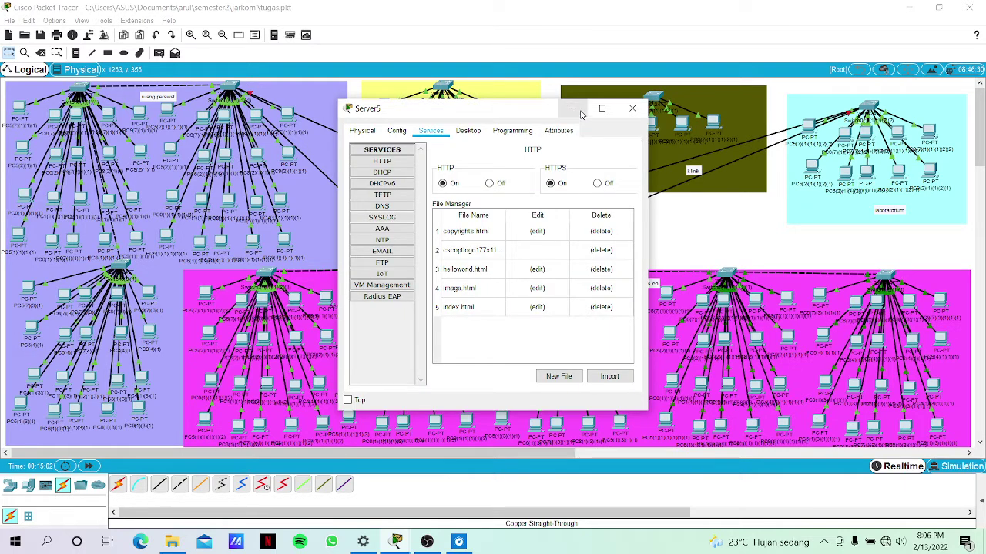
pyautogui.click(572, 109)
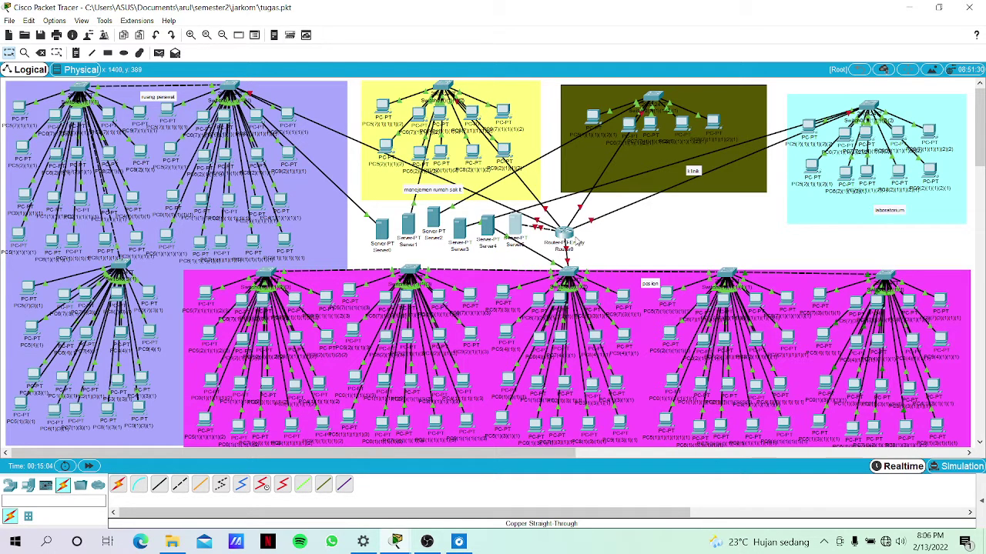
# Open Router0's Config tab and select the FastEthernet0/0 interface.
pyautogui.moveTo(576, 243)
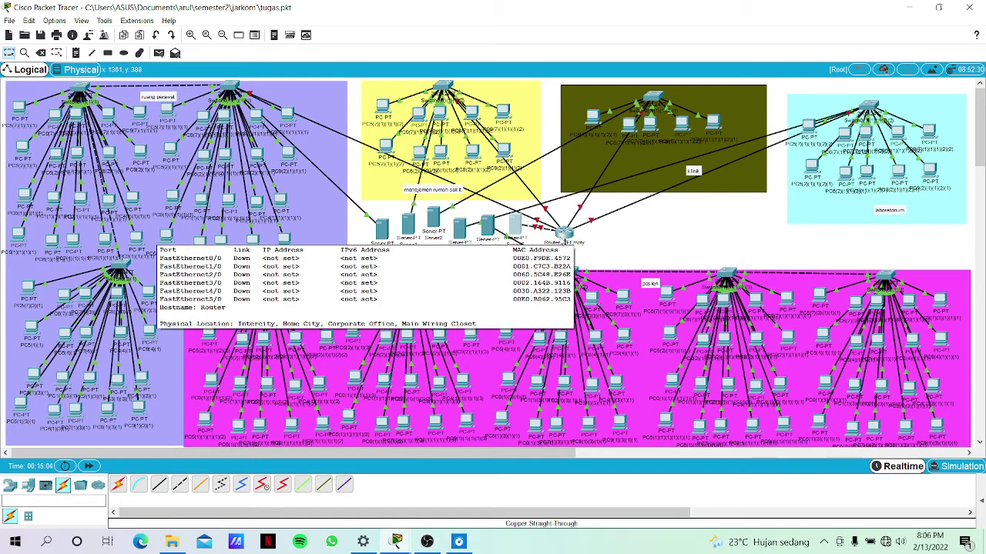
pyautogui.click(566, 233)
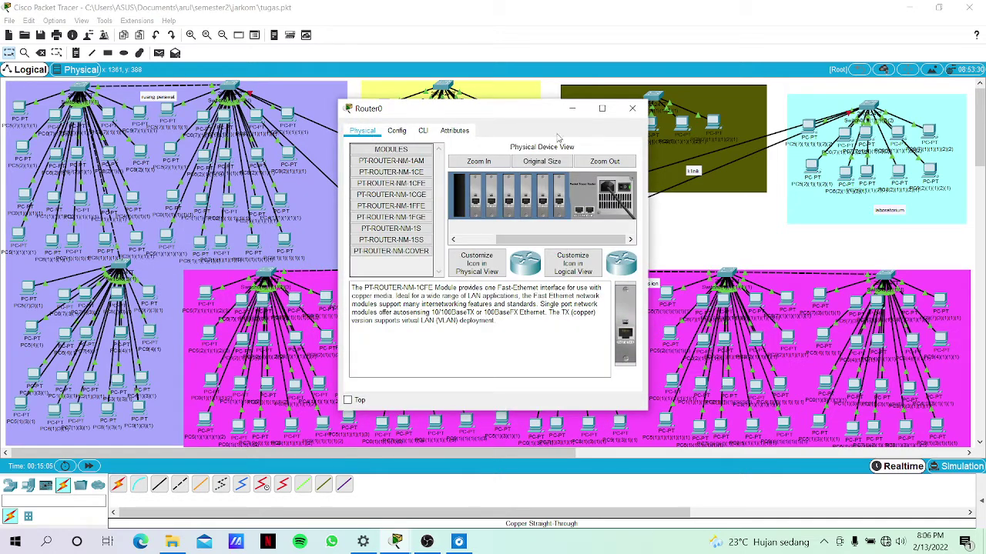
pyautogui.click(574, 109)
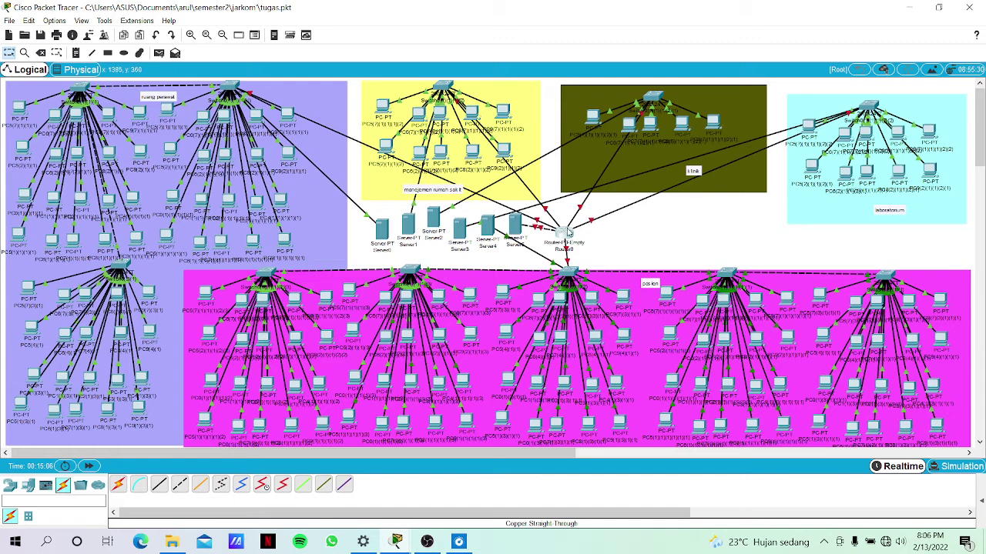
pyautogui.click(567, 233)
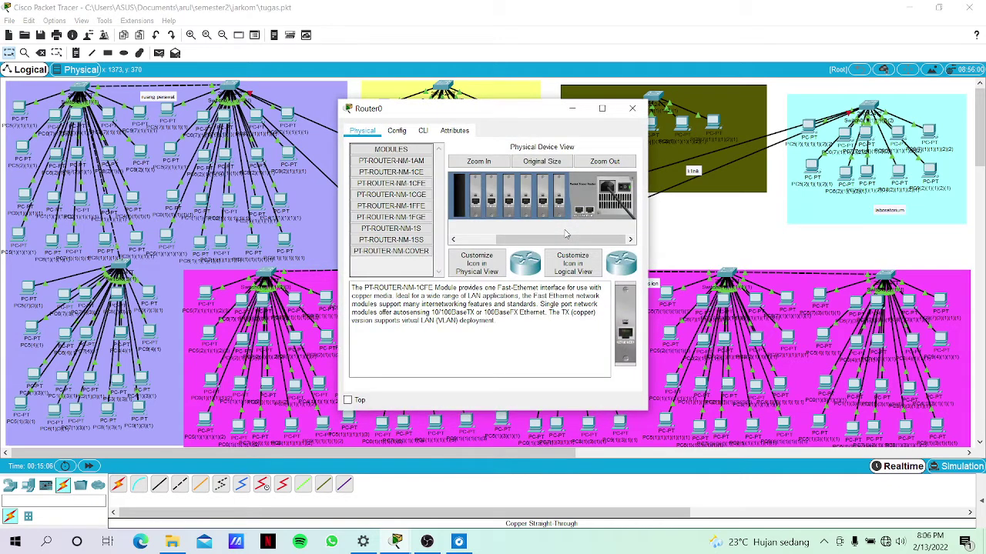
pyautogui.click(396, 131)
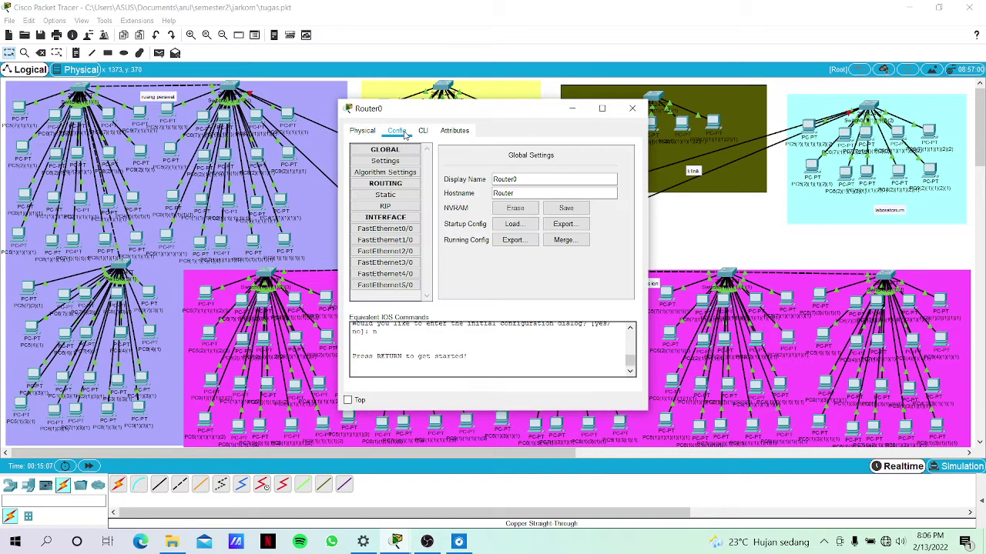
pyautogui.click(389, 228)
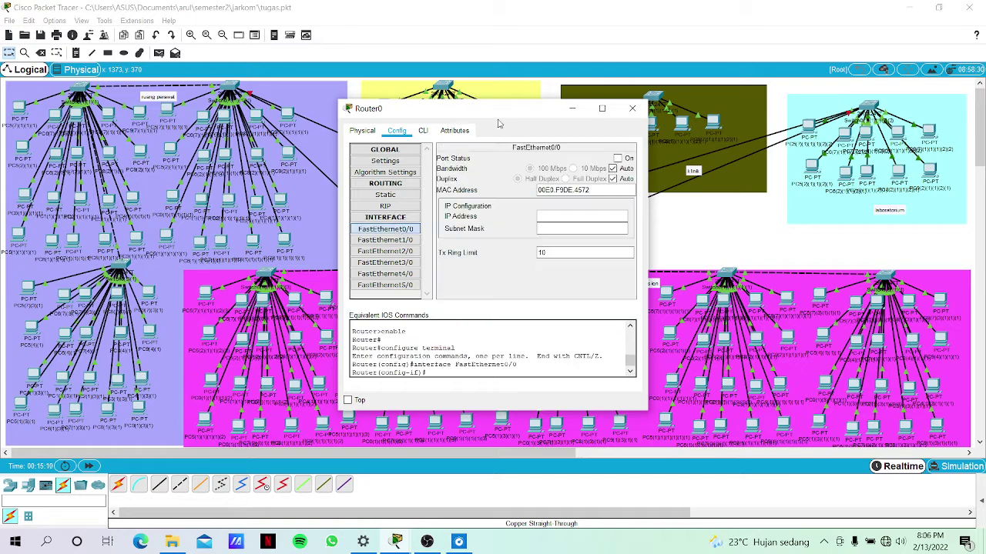
pyautogui.moveTo(493, 109); pyautogui.dragTo(611, 109)
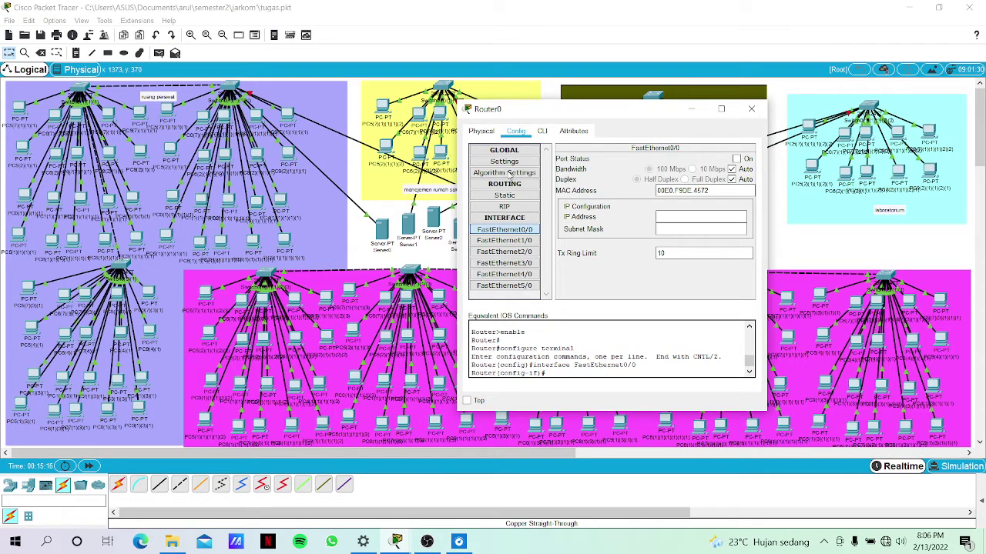
pyautogui.moveTo(577, 118); pyautogui.dragTo(508, 126)
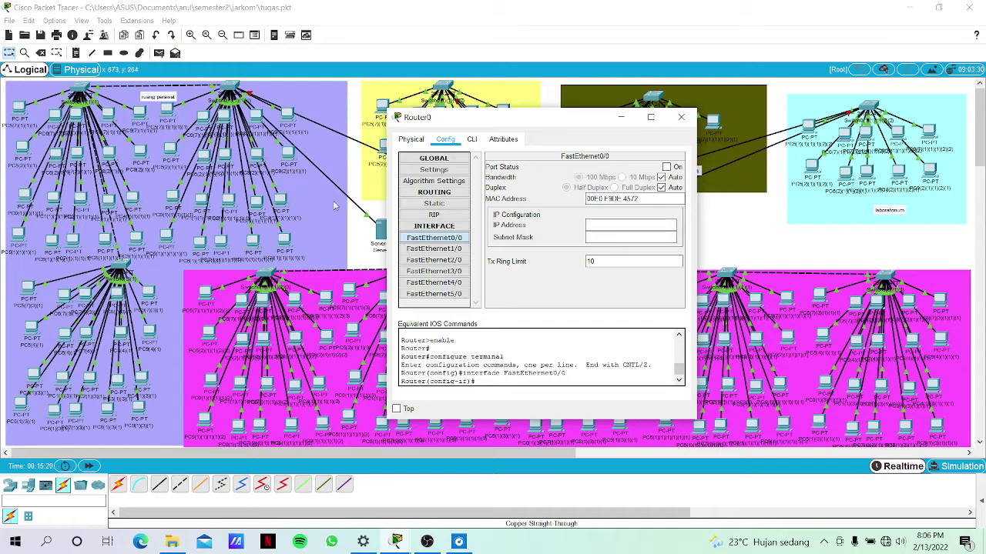
# Give FastEthernet0/0 IP 172.20.1.1 with mask 255.255.255.0 and switch the port on.
pyautogui.click(649, 226)
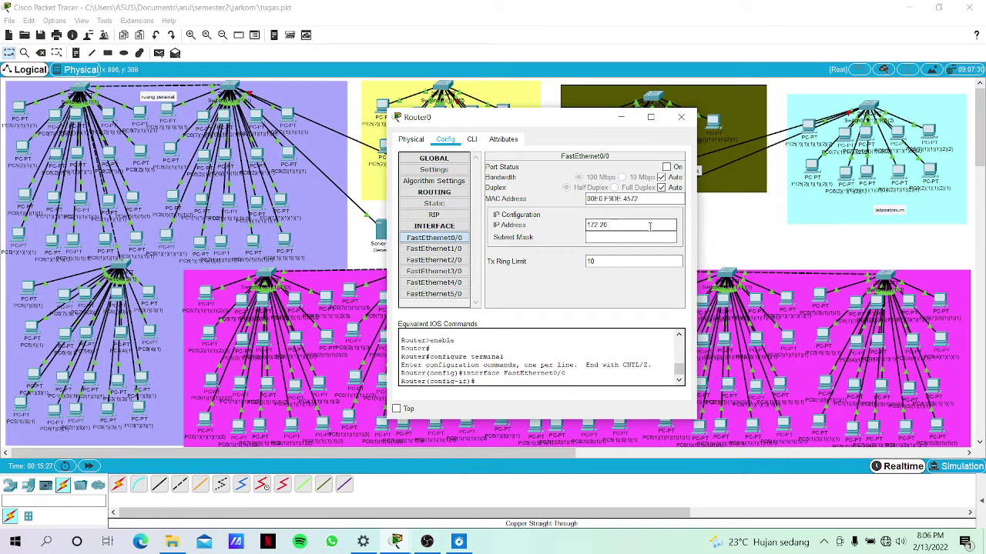
pyautogui.click(628, 239)
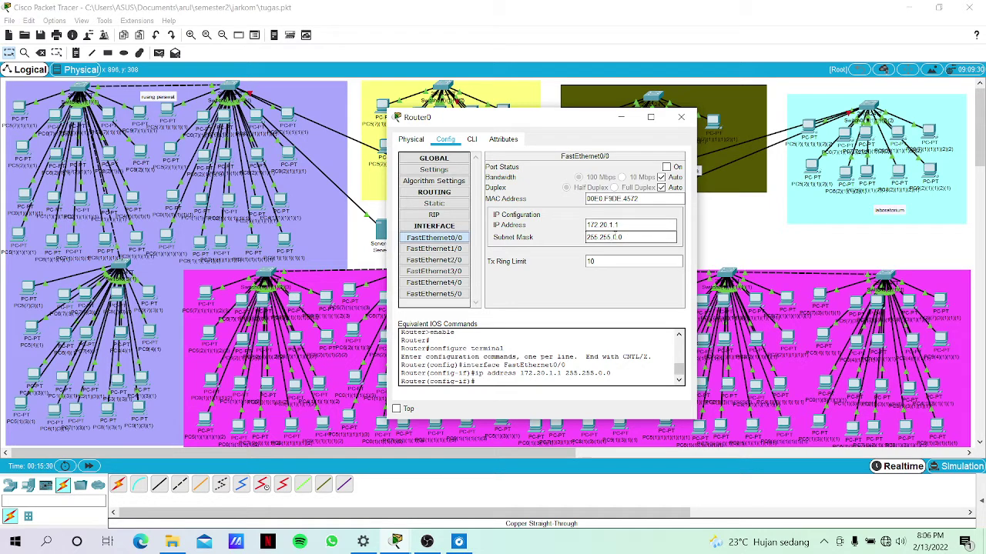
pyautogui.write('255.')
pyautogui.click(667, 167)
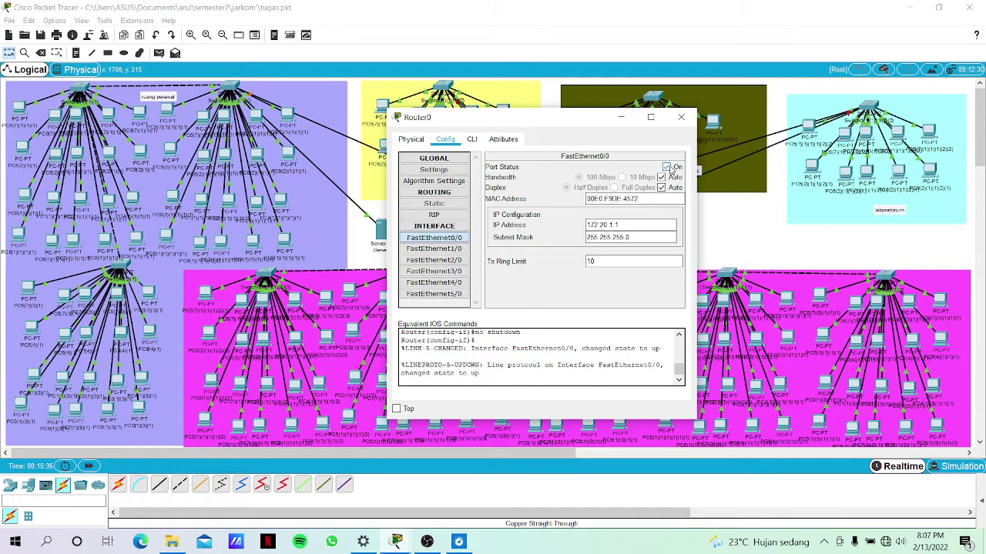
pyautogui.click(720, 220)
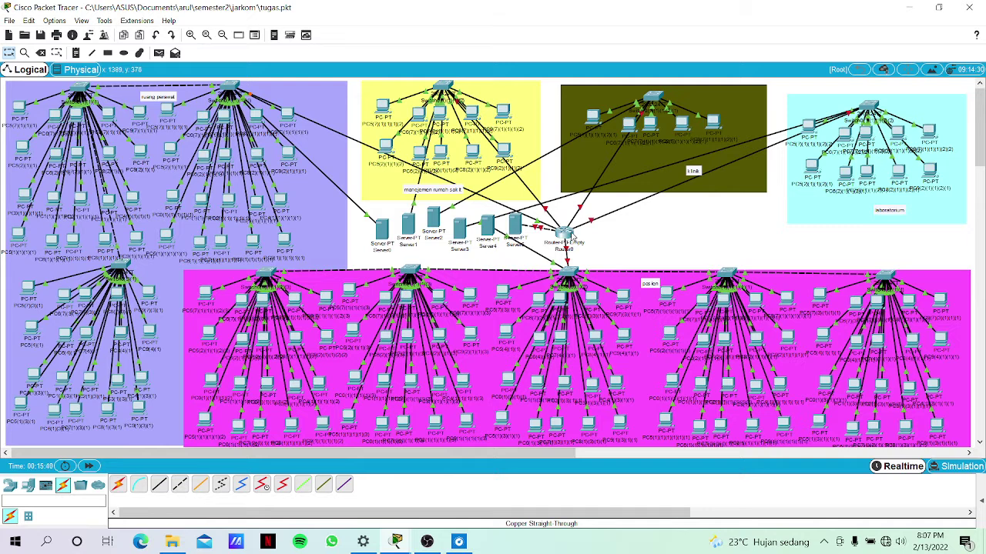
pyautogui.click(573, 238)
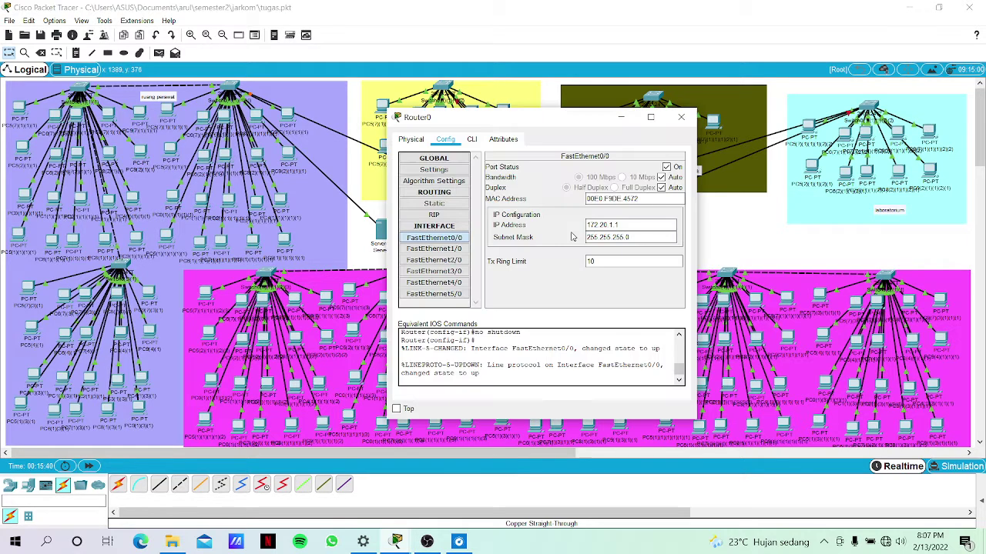
pyautogui.click(434, 249)
# Give Router0's FastEthernet1/0 IP 172.20.2.1, mask 255.255.255.0, and turn the port on.
pyautogui.click(627, 233)
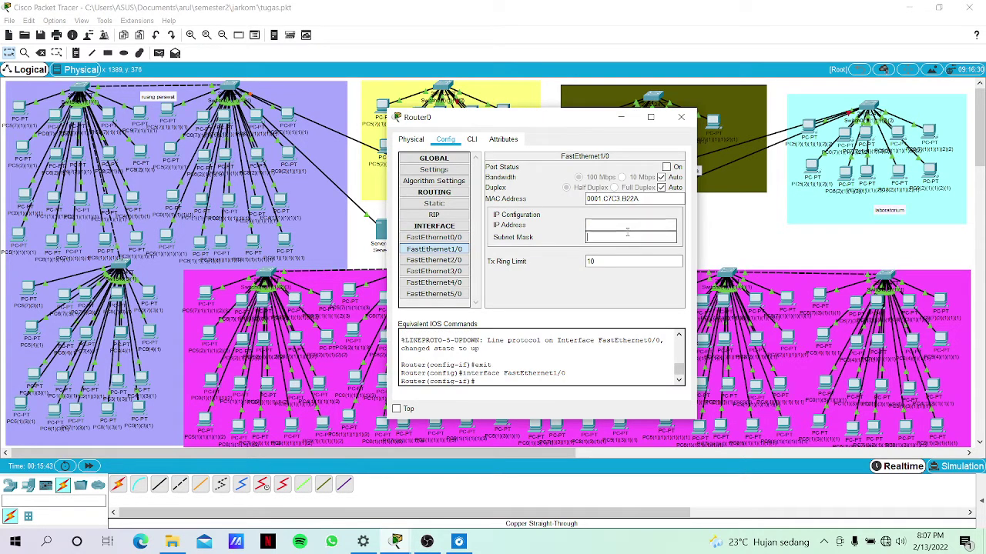
pyautogui.click(629, 225)
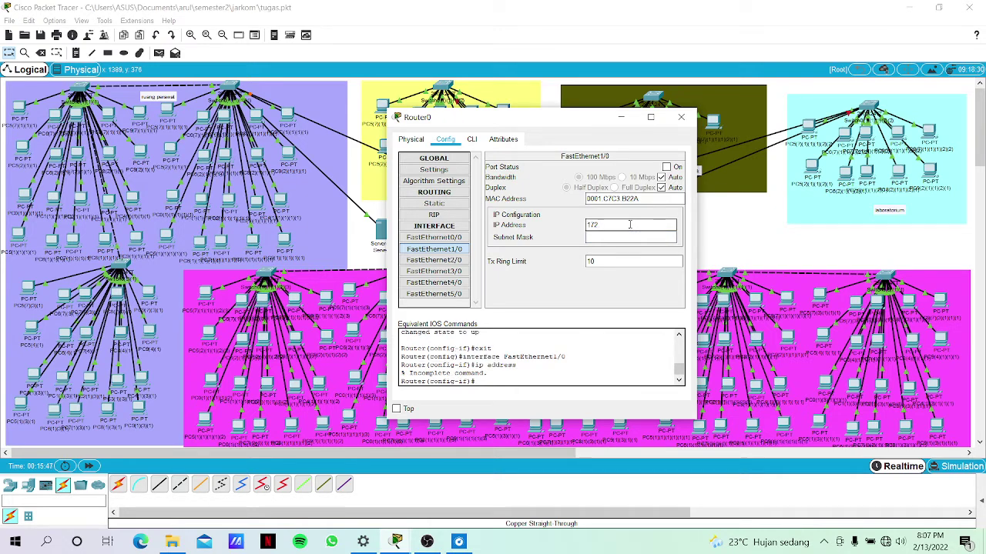
pyautogui.write('172.20.6.2')
pyautogui.press('BackSpace')
pyautogui.click(598, 237)
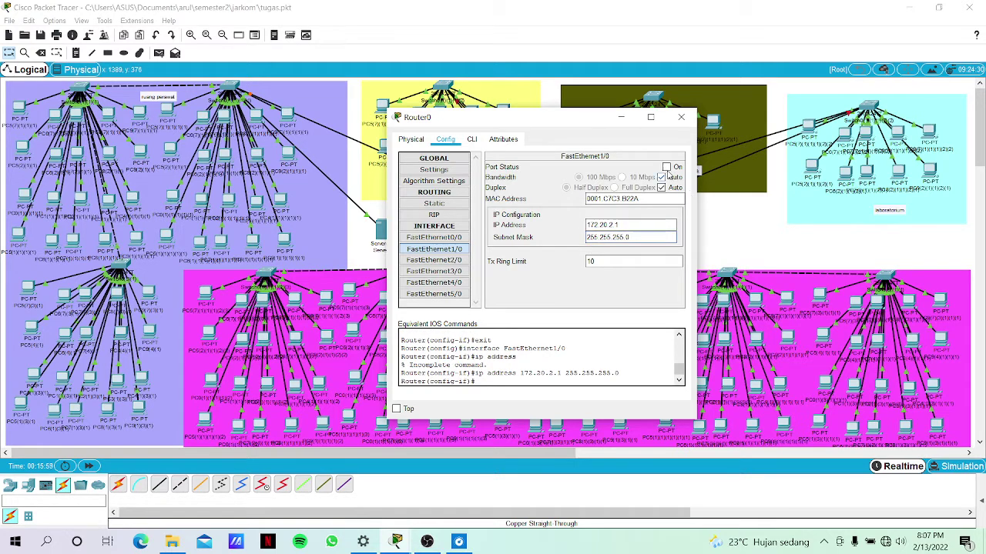
pyautogui.click(667, 167)
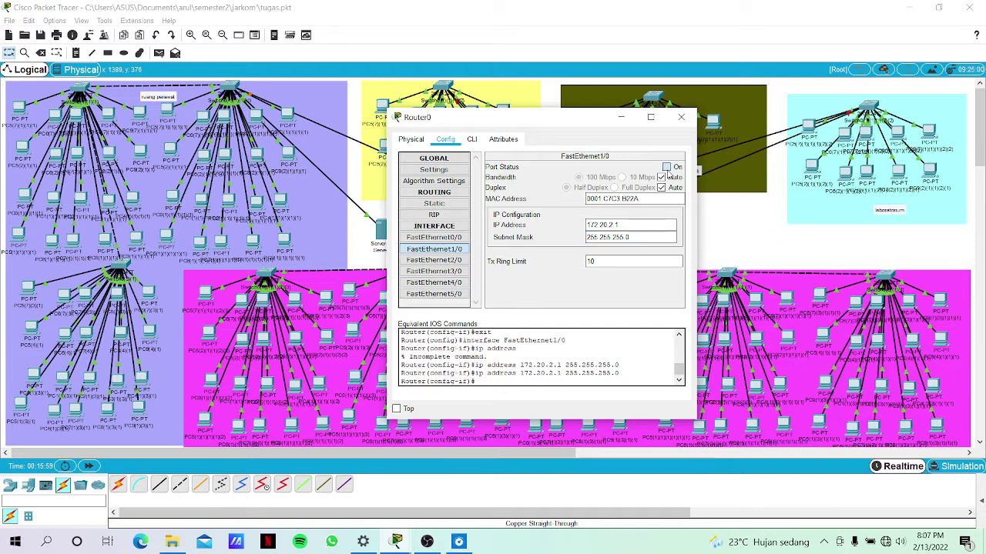
# Give FastEthernet2/0 IP 172.20.3.1, mask 255.255.255.0, and turn the port on.
pyautogui.click(465, 263)
pyautogui.click(594, 226)
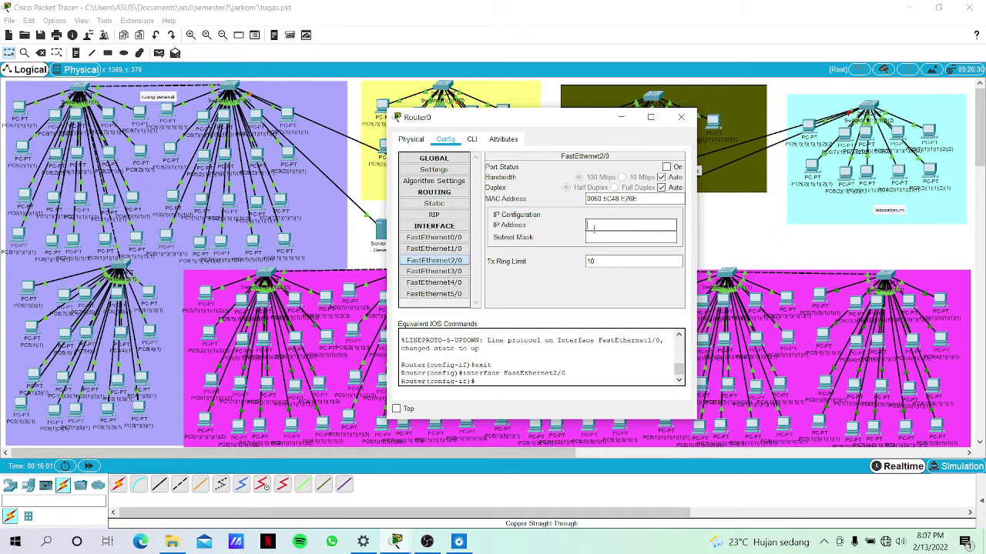
pyautogui.write('172.20.2.1')
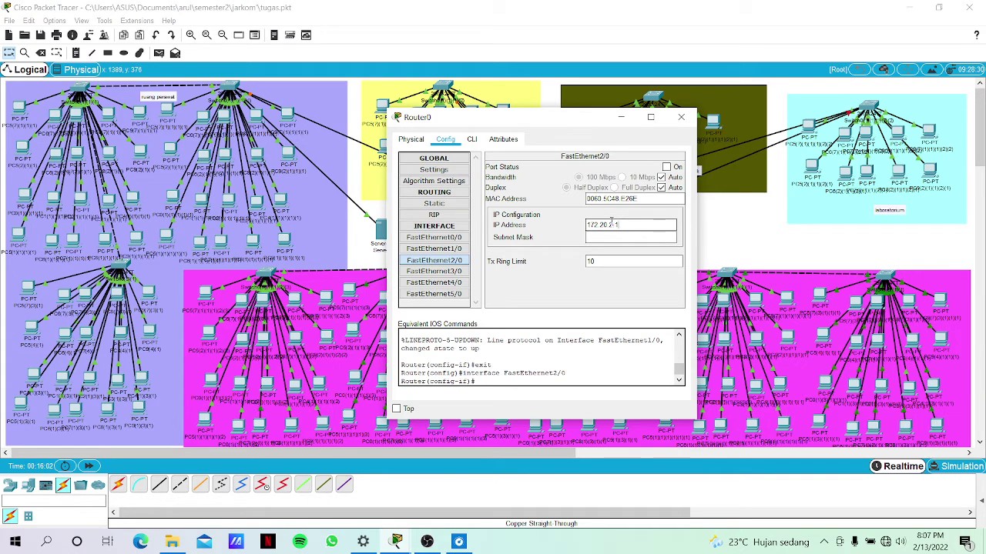
pyautogui.press('BackSpace')
pyautogui.press('BackSpace')
pyautogui.press('BackSpace')
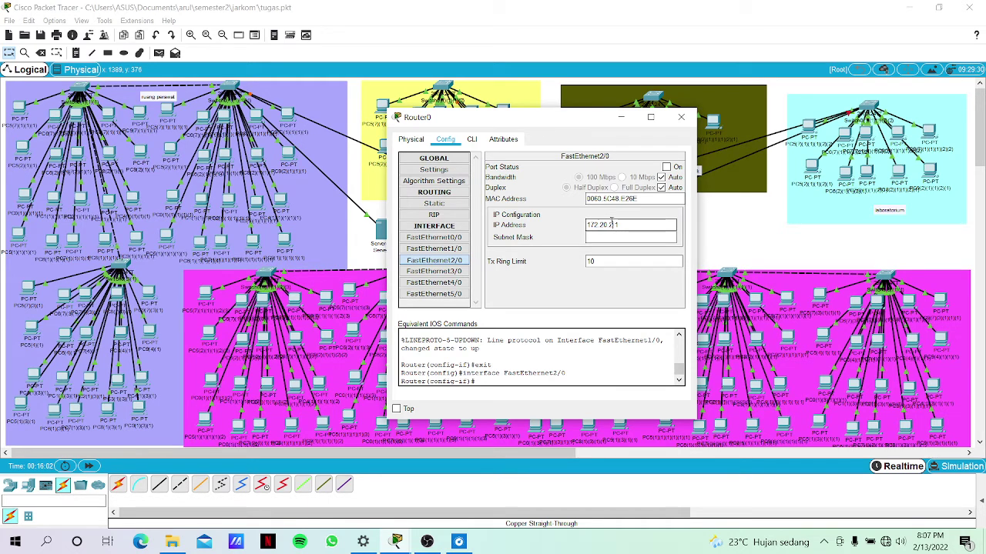
pyautogui.write('3.1')
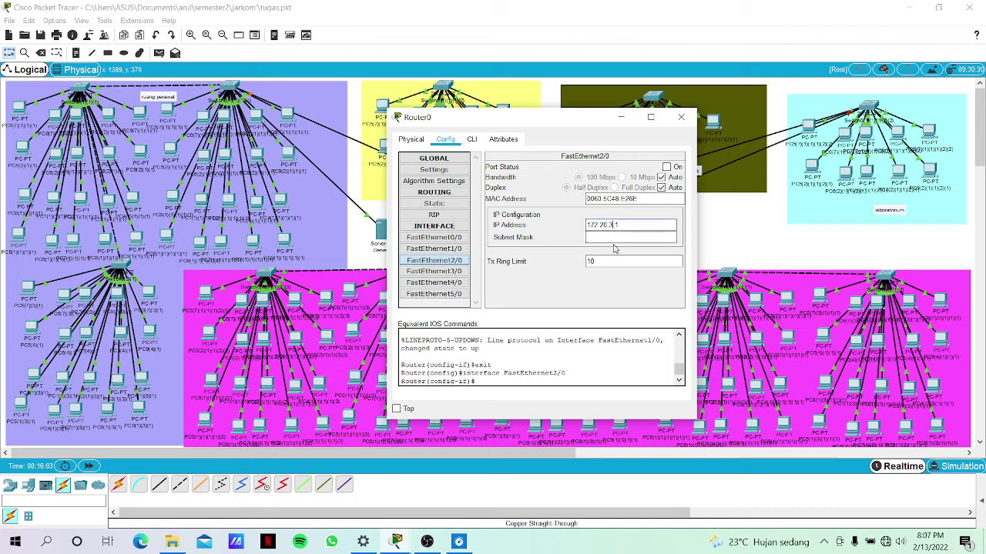
pyautogui.click(623, 237)
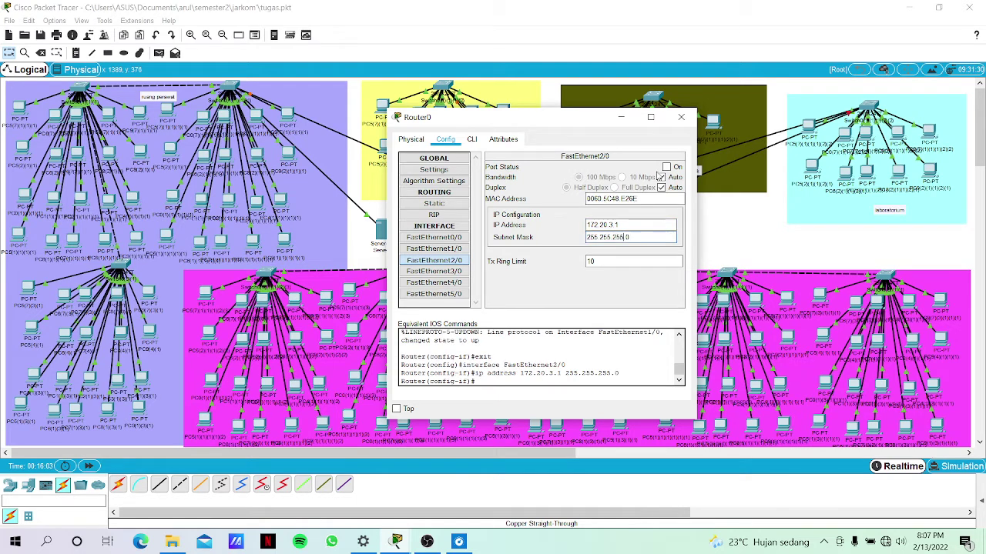
pyautogui.click(666, 166)
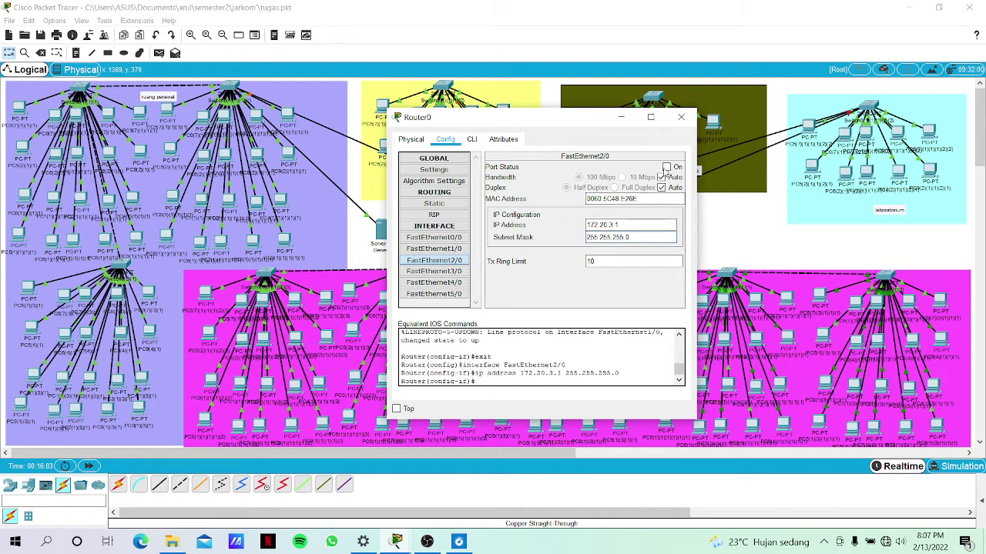
# Give FastEthernet3/0 IP 172.20.4.1, mask 255.255.255.0, turn it on, and recheck saved settings.
pyautogui.click(454, 248)
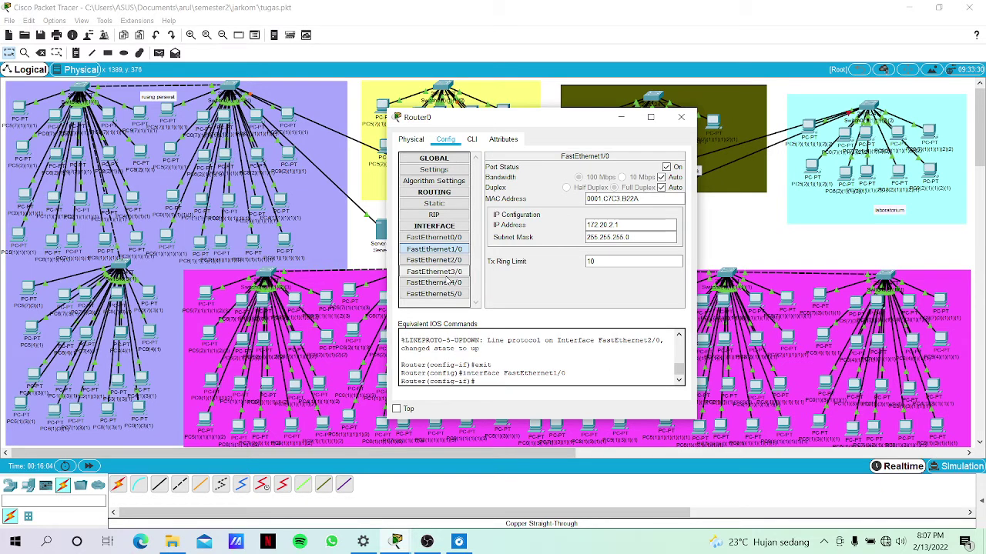
pyautogui.click(451, 273)
pyautogui.click(630, 228)
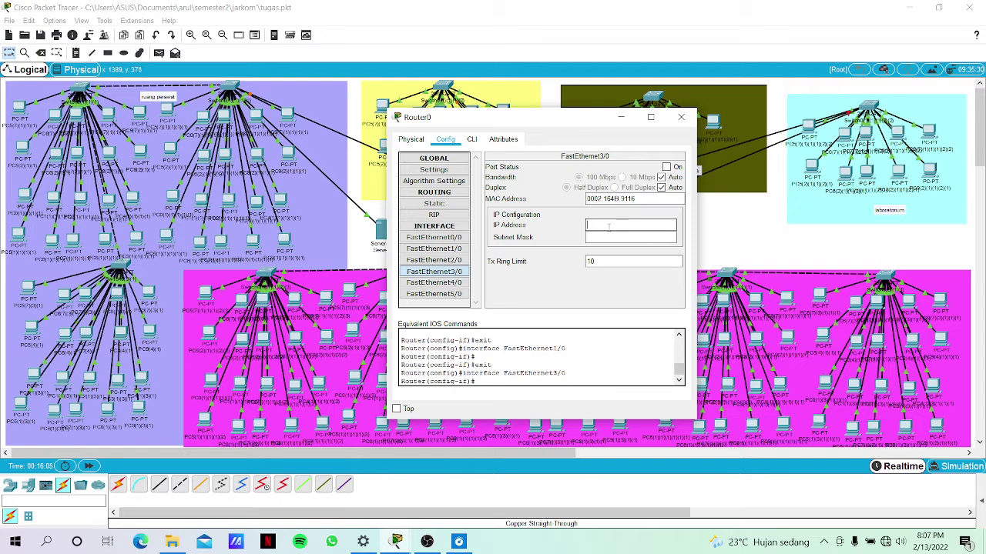
pyautogui.write('172.20.2.1')
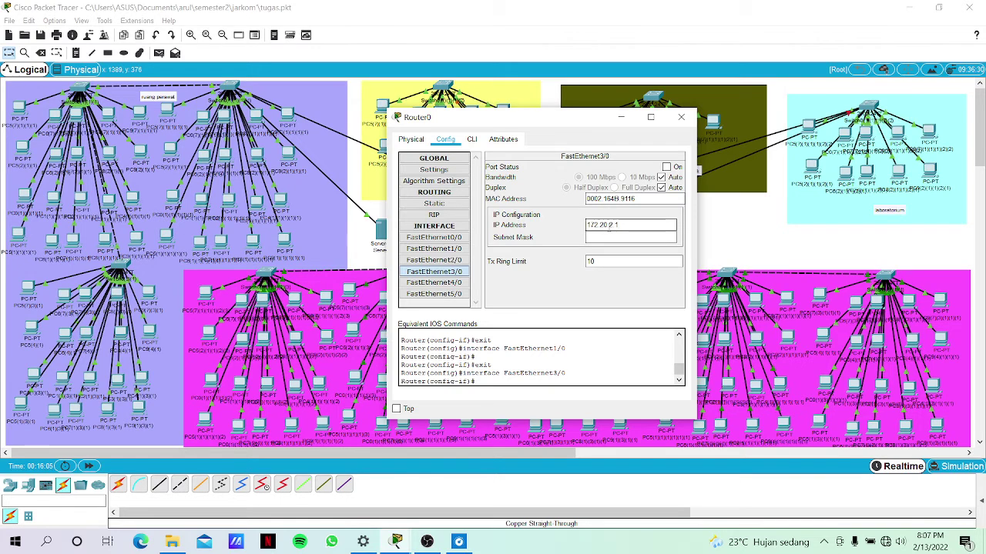
pyautogui.press('Left')
pyautogui.press('Left')
pyautogui.press('BackSpace')
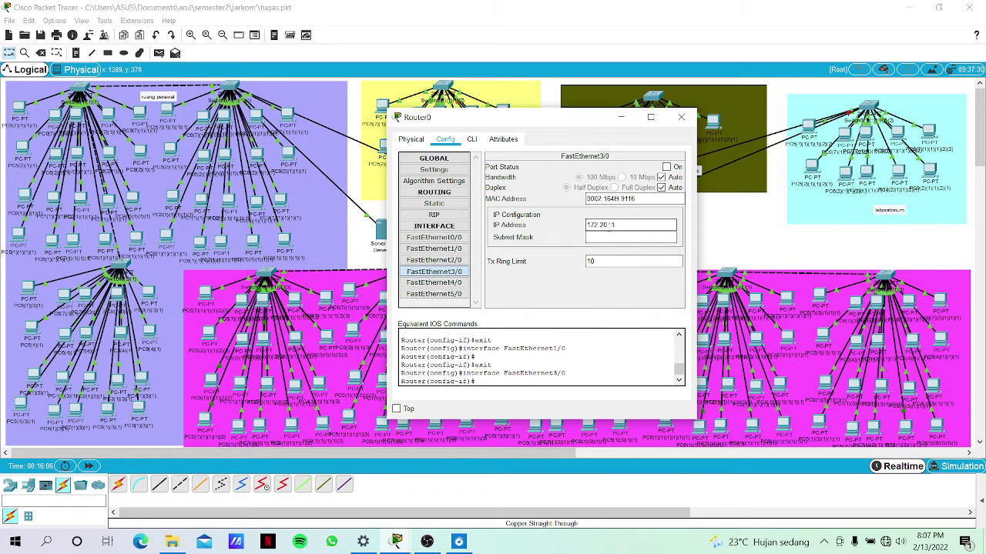
pyautogui.click(597, 236)
pyautogui.press('Left')
pyautogui.press('Left')
pyautogui.press('BackSpace')
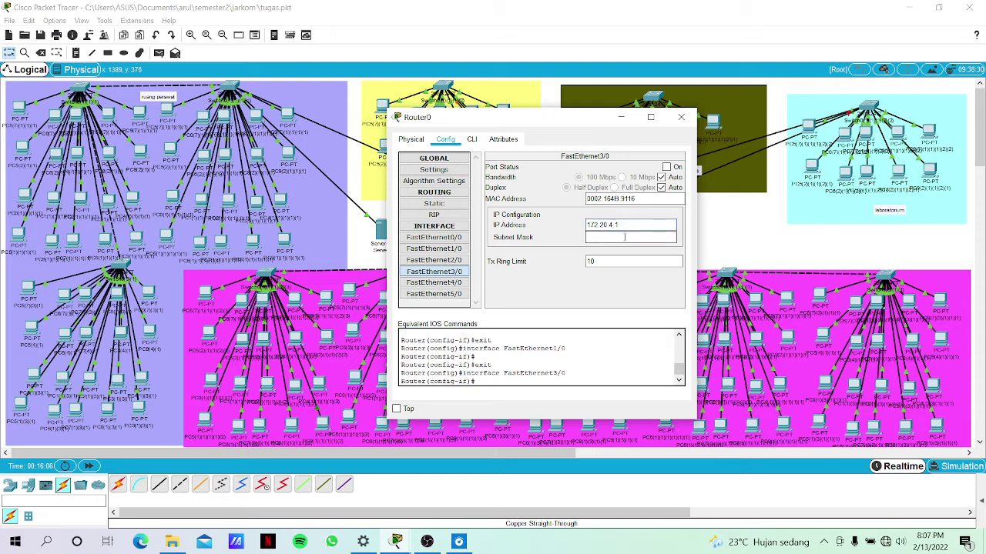
pyautogui.write('255.255.255.0')
pyautogui.click(666, 166)
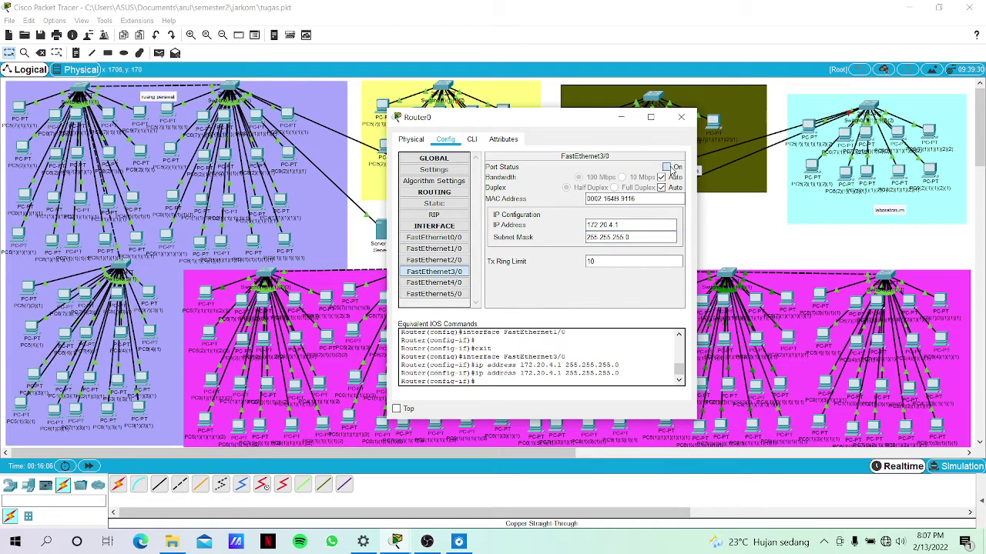
pyautogui.click(444, 262)
# Give Router0's FastEthernet4/0 IP 172.20.5.1 with mask 255.255.255.0 and turn the port on.
pyautogui.click(446, 283)
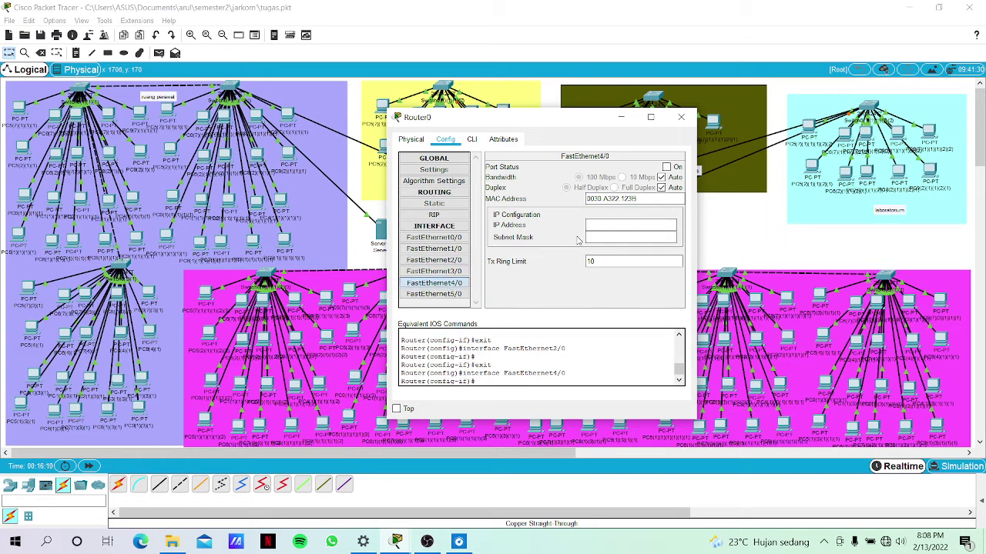
pyautogui.click(601, 226)
pyautogui.write('172.20.2.1')
pyautogui.click(608, 238)
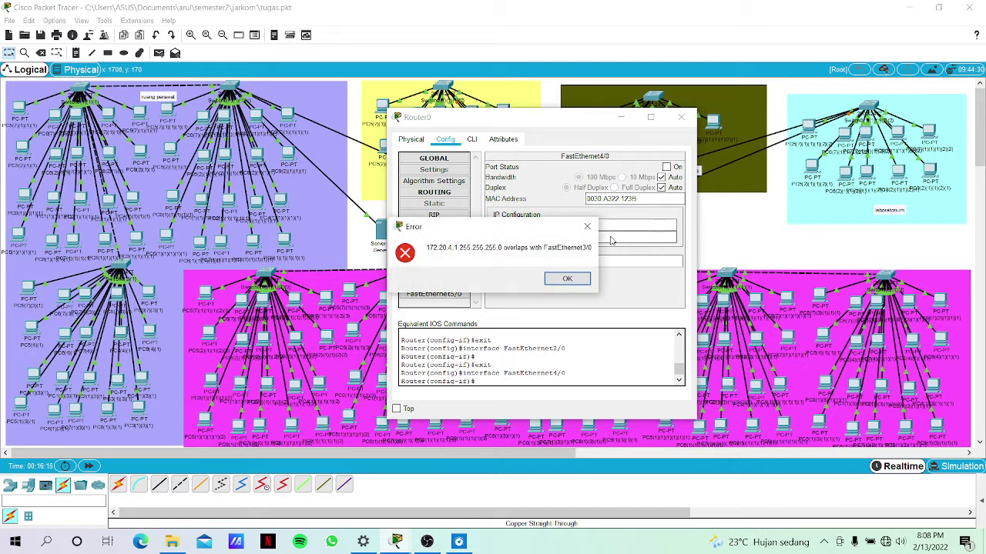
pyautogui.click(587, 226)
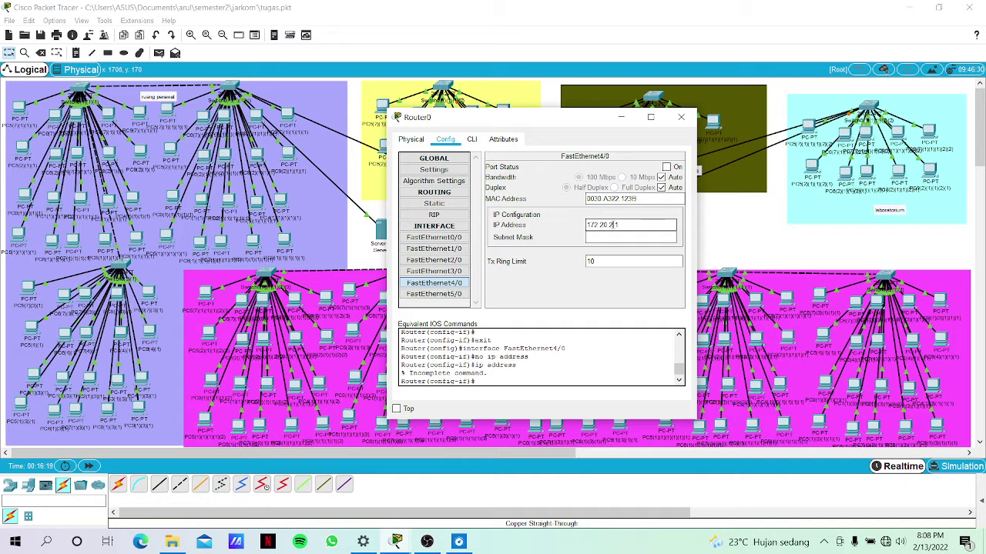
pyautogui.click(611, 237)
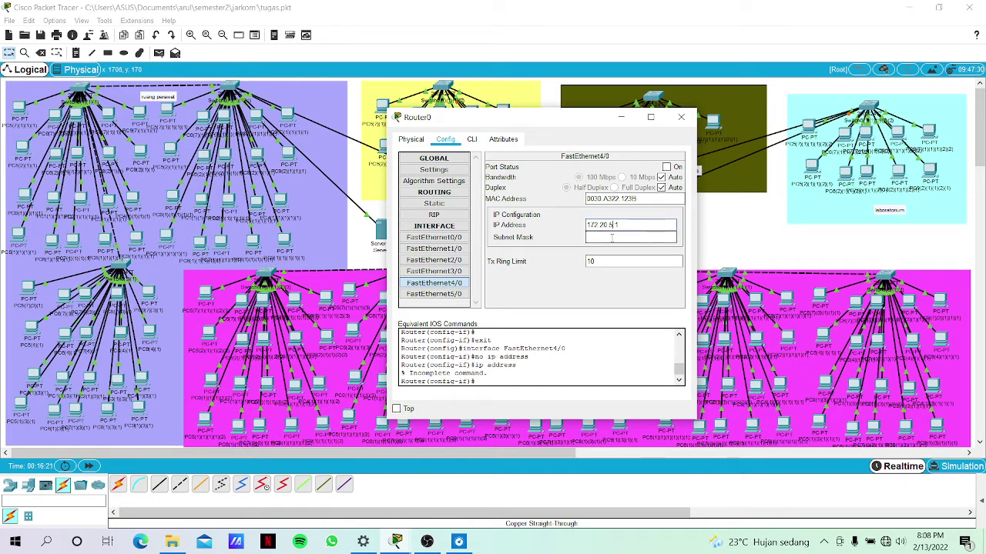
pyautogui.click(664, 167)
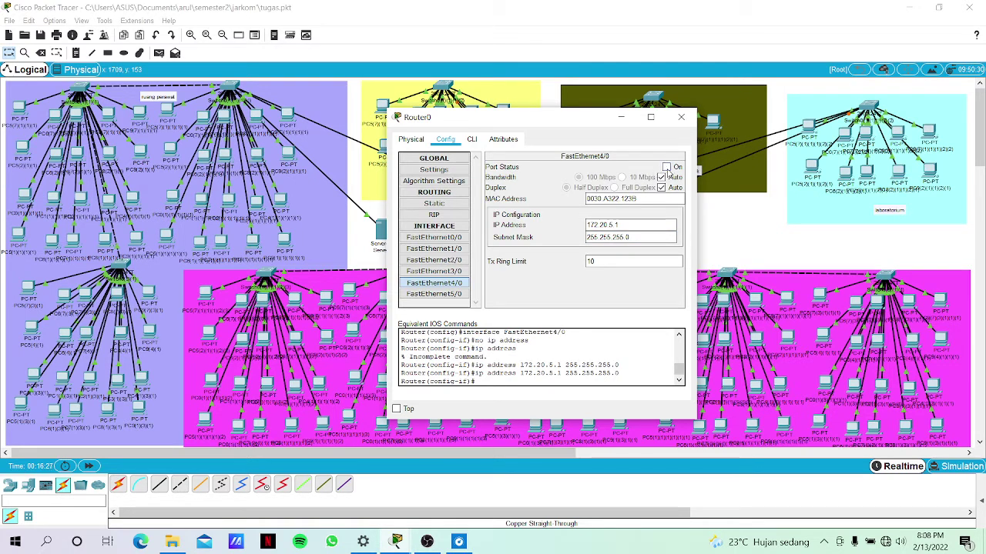
pyautogui.click(666, 167)
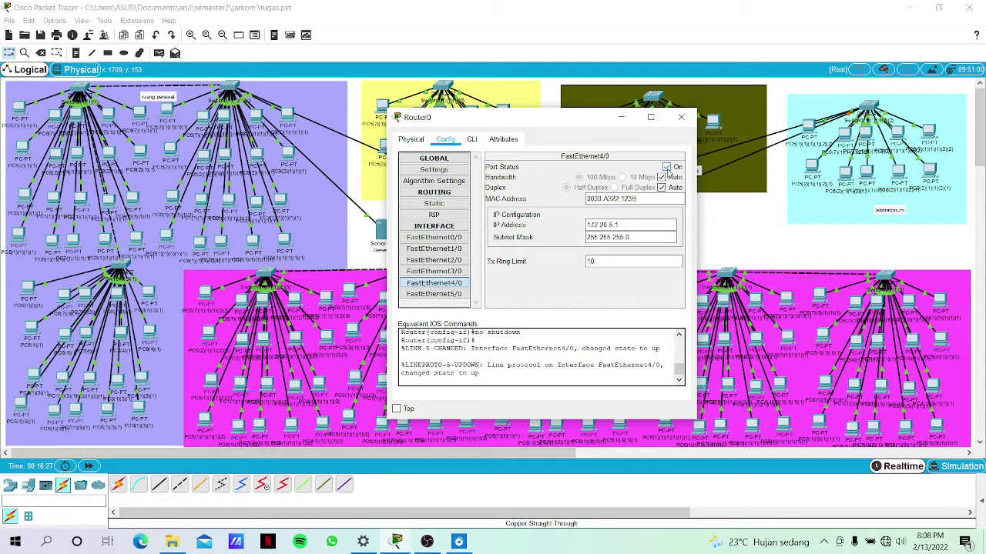
# Give FastEthernet5/0 IP 172.20.6.1, mask 255.255.255.0, turn it on, and close Router0's window.
pyautogui.click(436, 294)
pyautogui.click(615, 225)
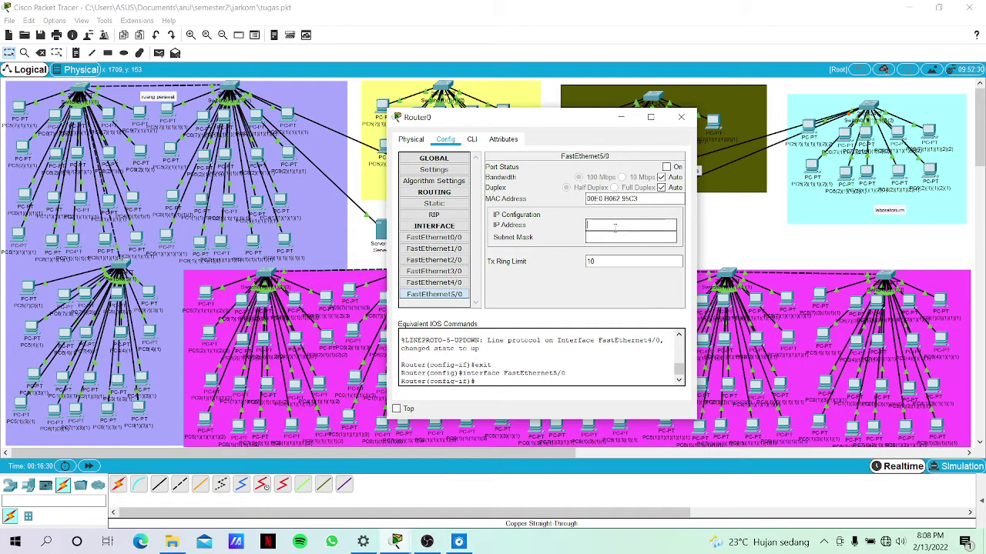
pyautogui.write('172.20.2.1')
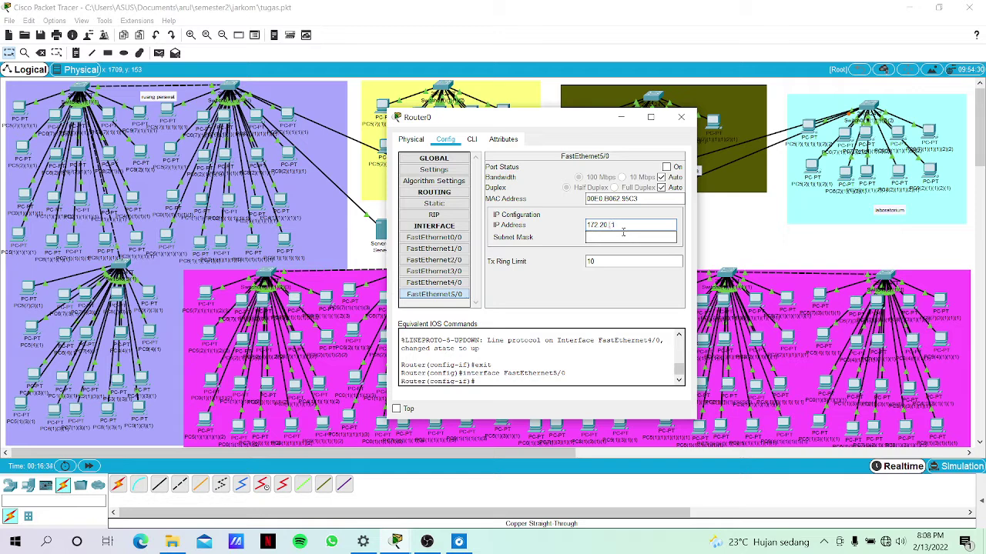
pyautogui.write('6')
pyautogui.click(630, 238)
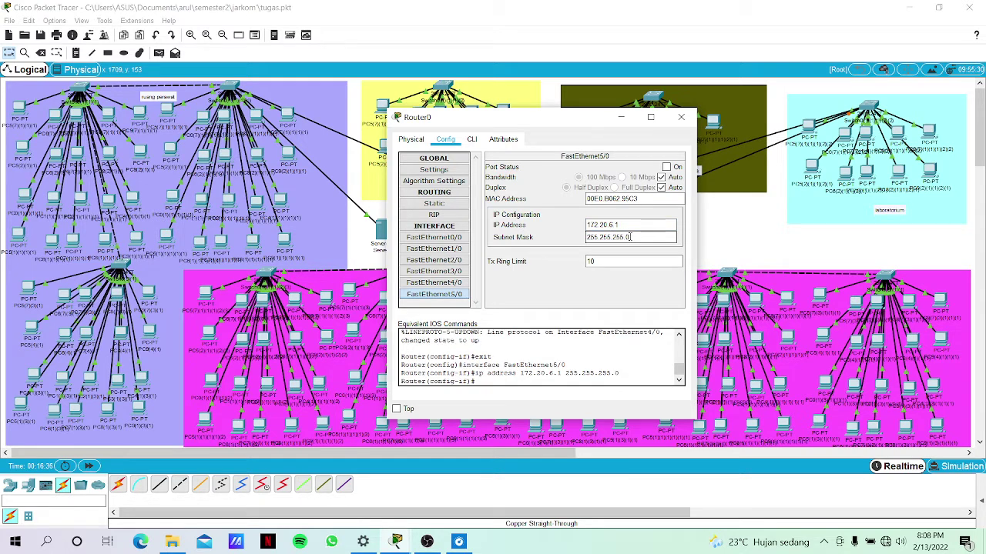
pyautogui.click(666, 167)
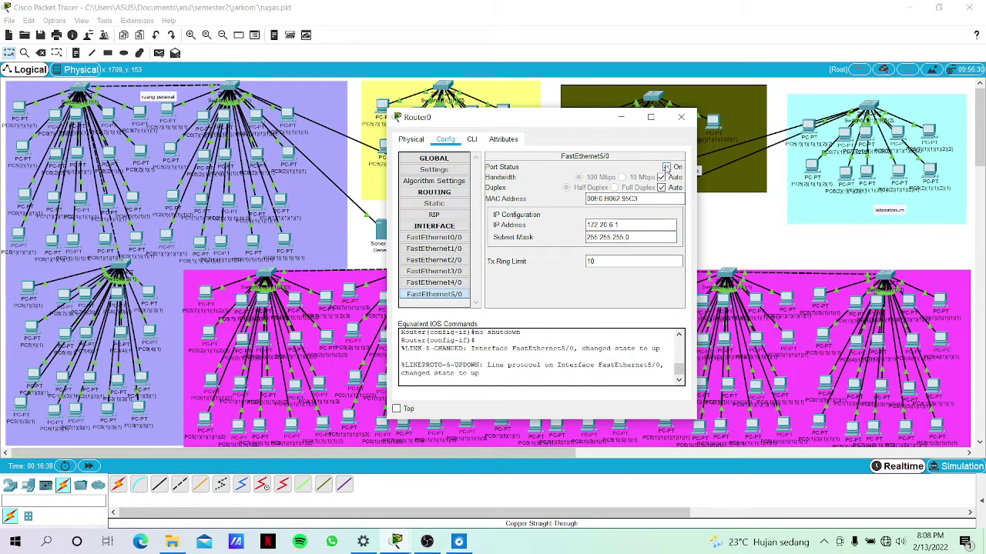
pyautogui.click(626, 120)
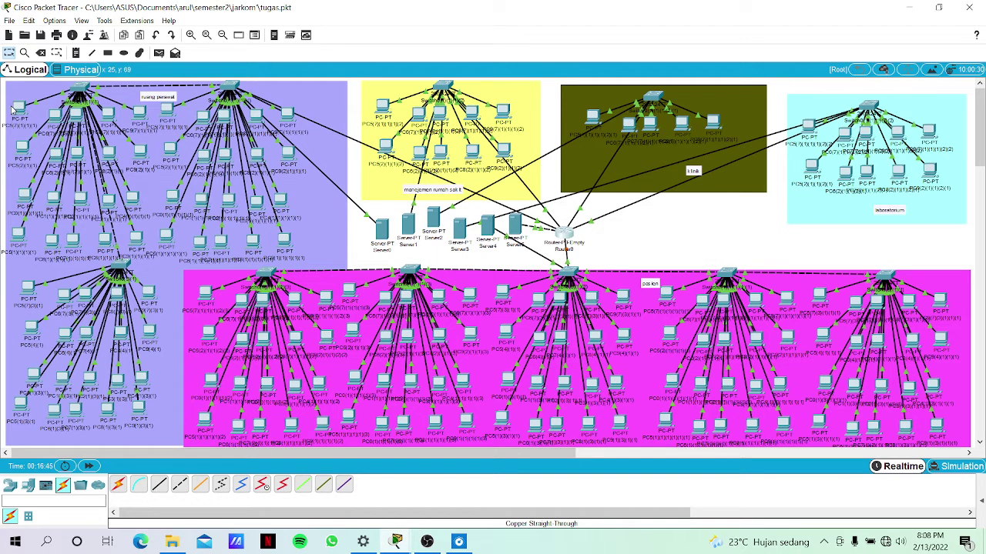
pyautogui.click(12, 110)
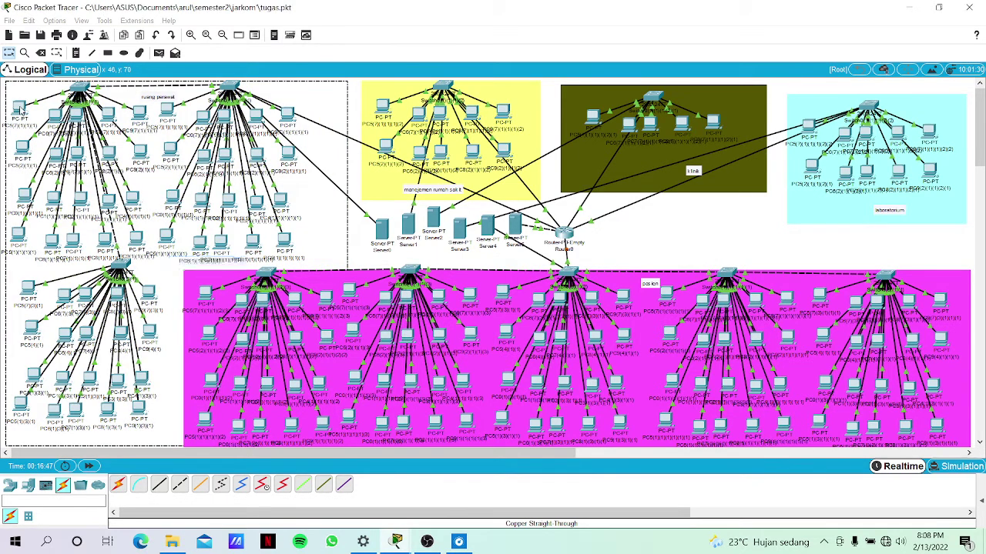
pyautogui.click(65, 111)
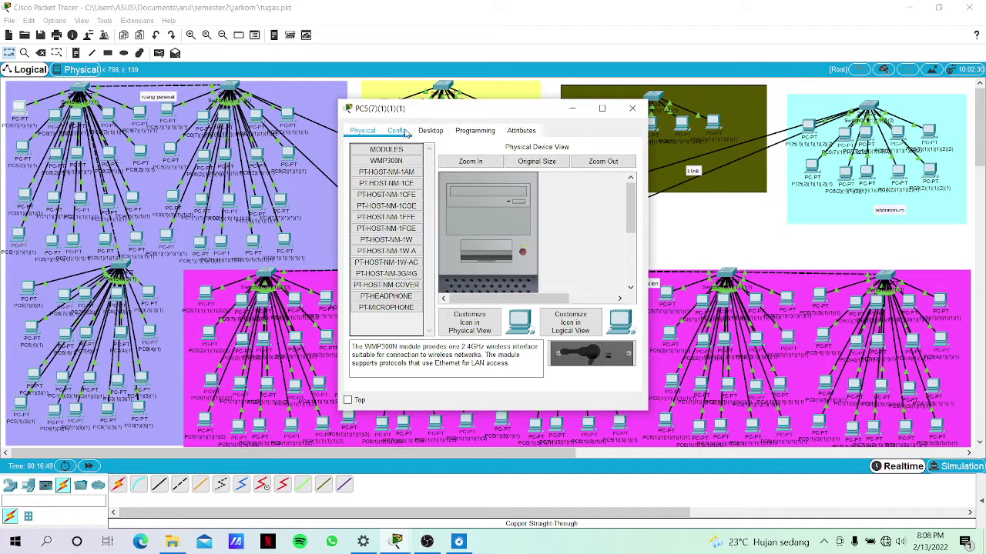
pyautogui.click(397, 132)
pyautogui.click(430, 132)
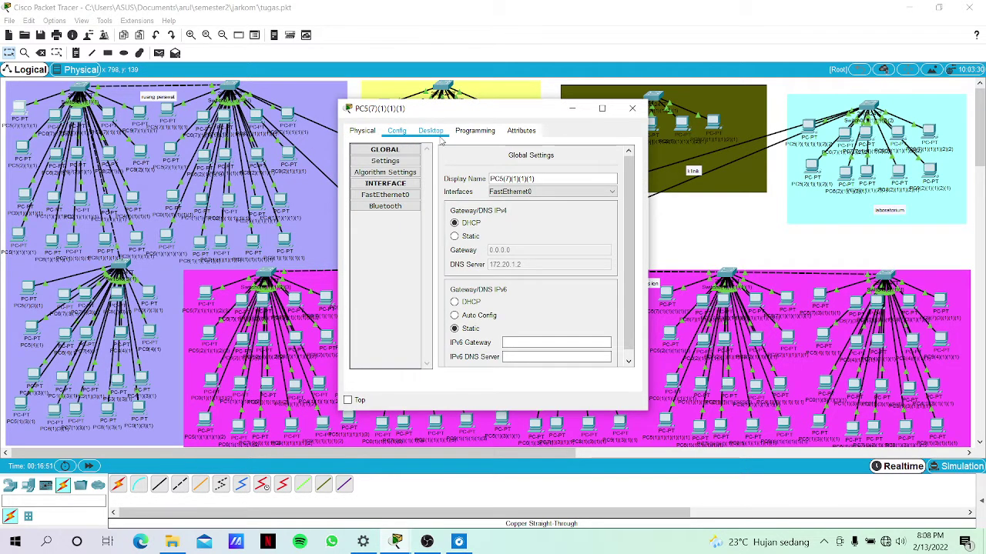
pyautogui.click(369, 189)
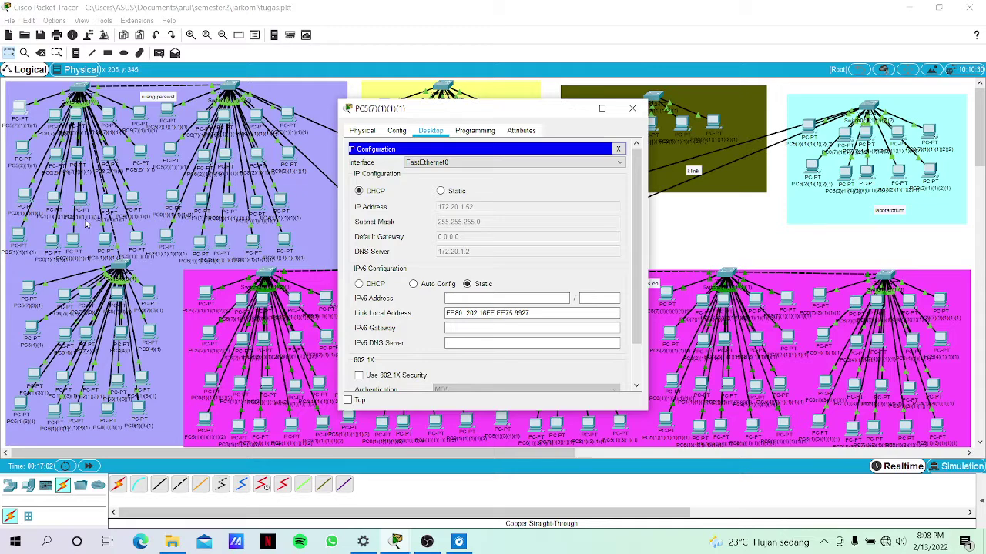
pyautogui.click(133, 202)
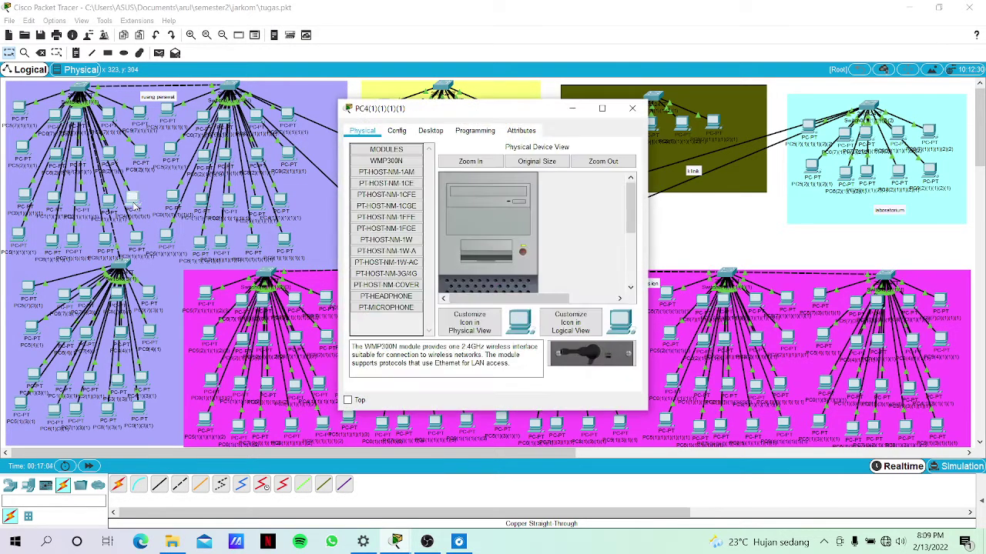
pyautogui.click(396, 131)
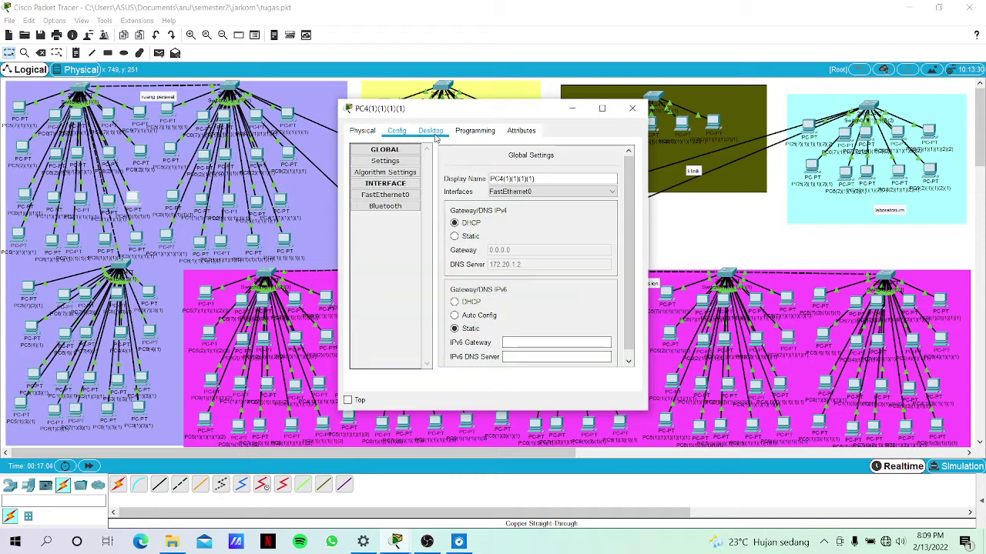
pyautogui.click(431, 132)
pyautogui.click(381, 171)
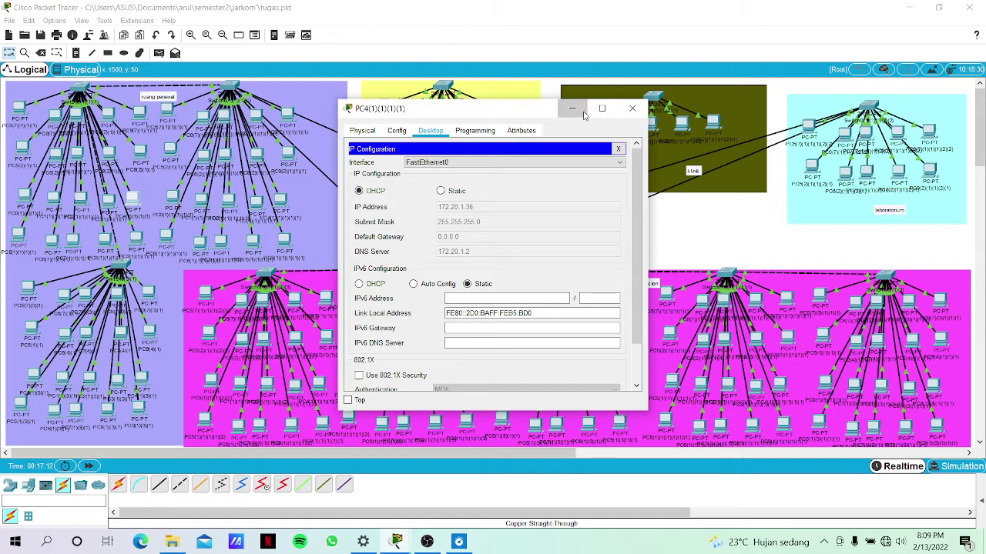
pyautogui.click(579, 112)
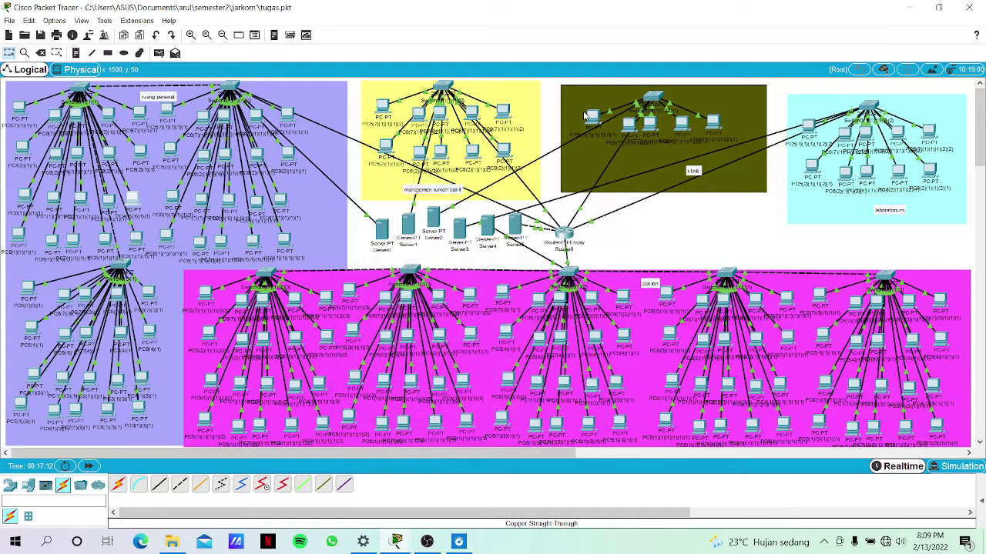
pyautogui.click(444, 150)
pyautogui.click(428, 131)
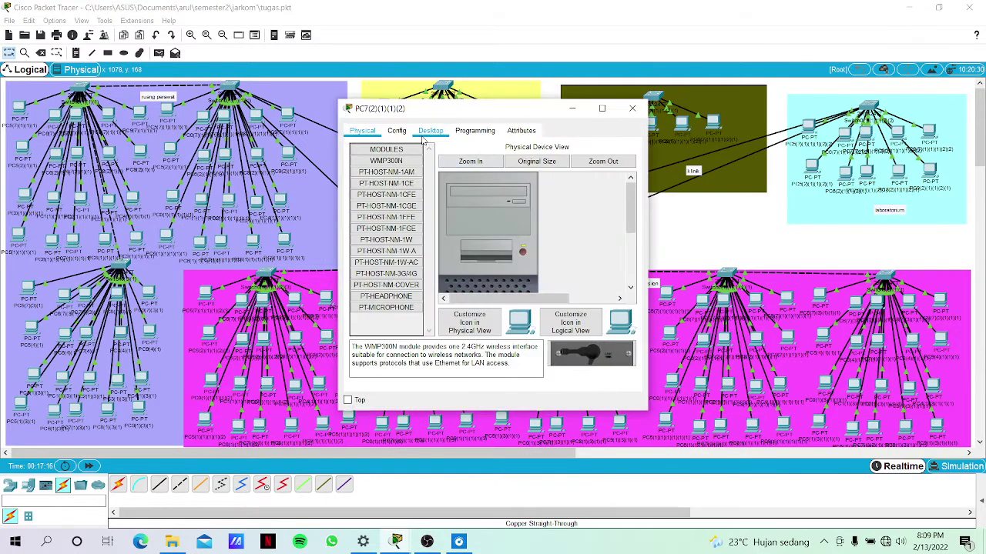
pyautogui.click(397, 166)
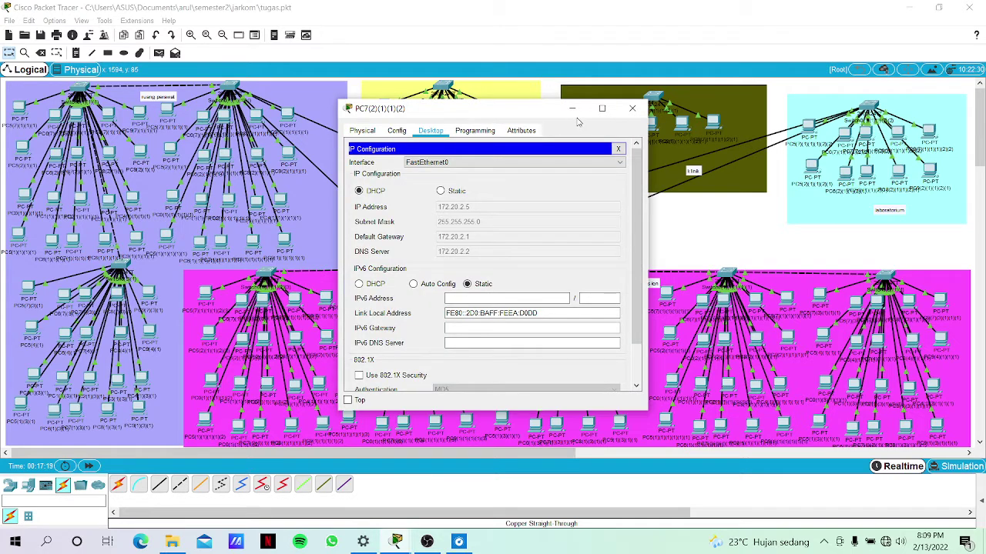
pyautogui.click(632, 108)
pyautogui.click(638, 130)
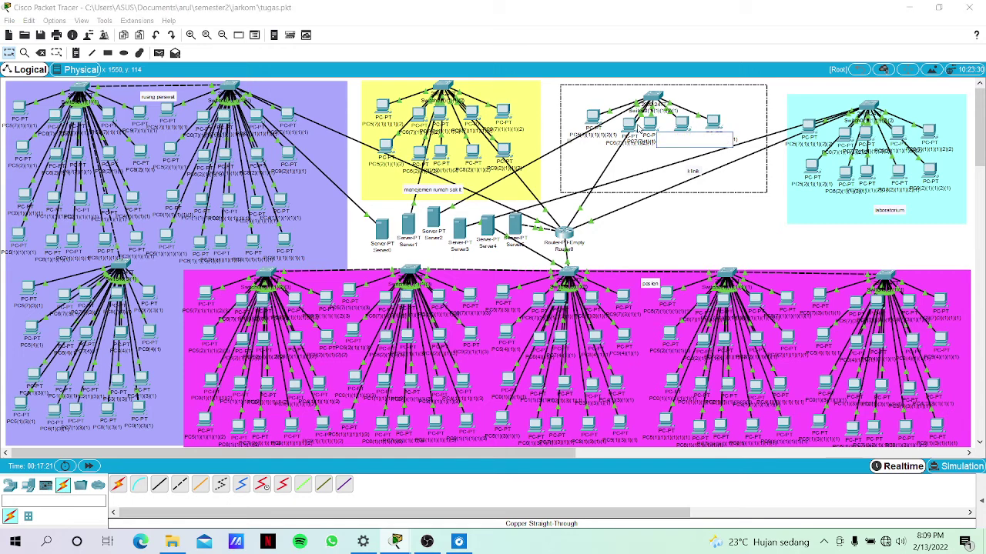
pyautogui.click(636, 127)
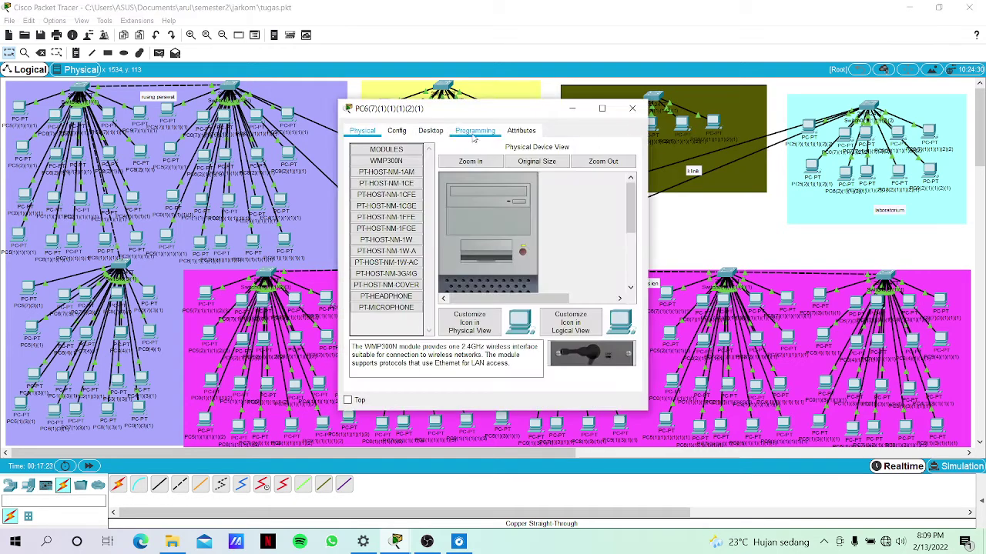
pyautogui.click(435, 131)
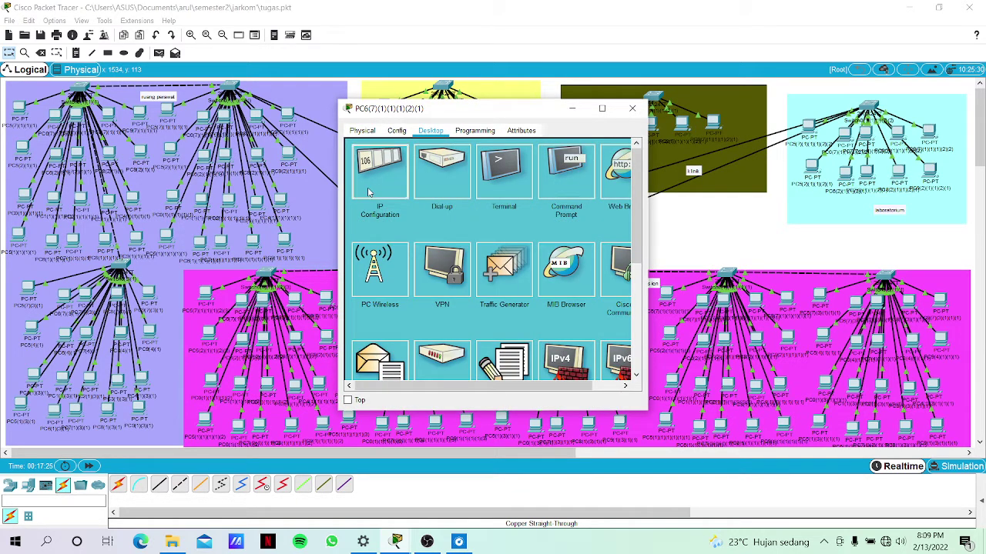
pyautogui.click(374, 174)
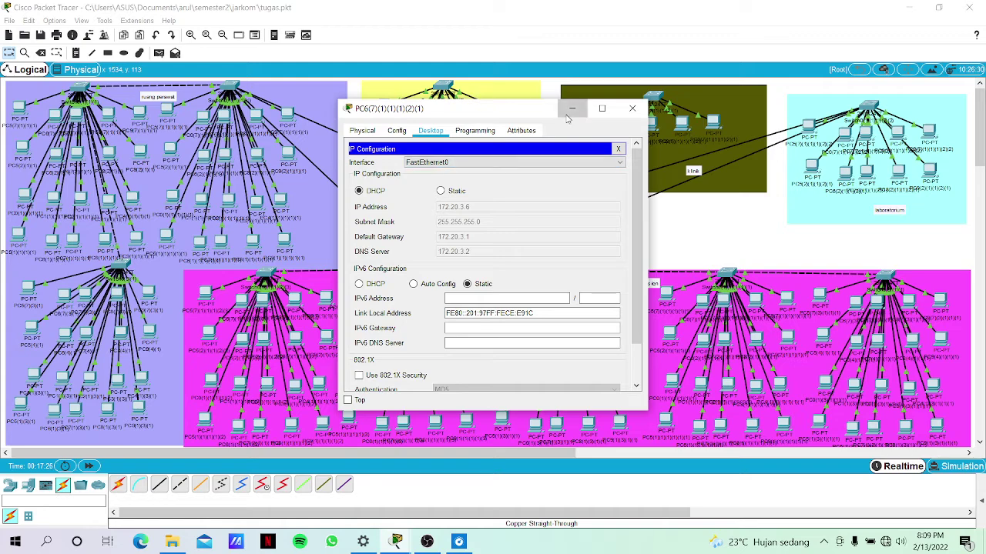
pyautogui.click(569, 114)
pyautogui.click(815, 168)
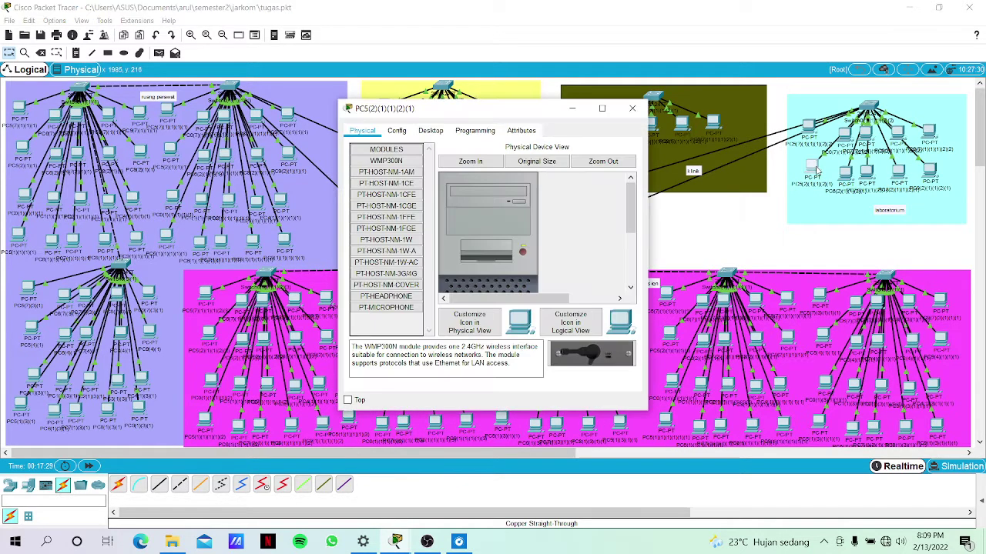
pyautogui.click(444, 132)
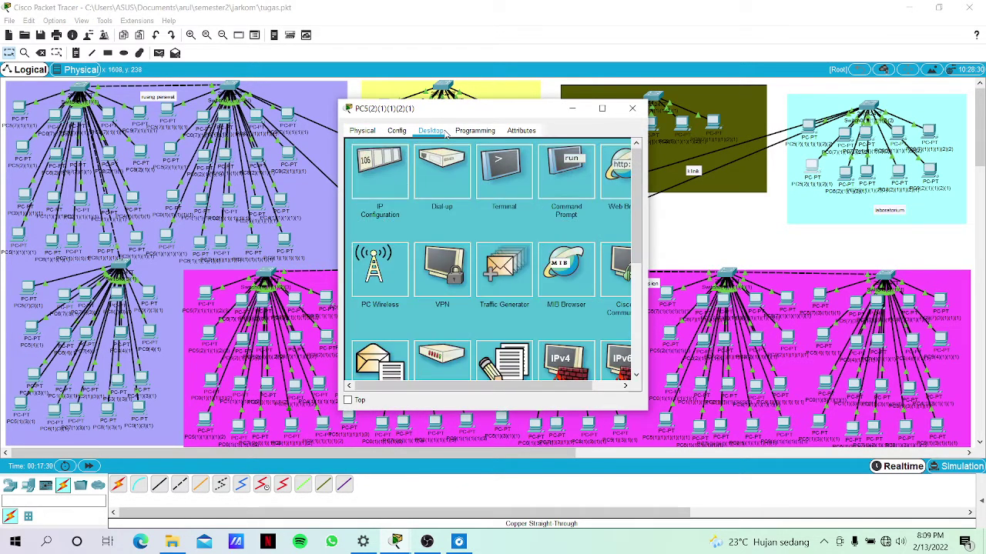
pyautogui.click(377, 185)
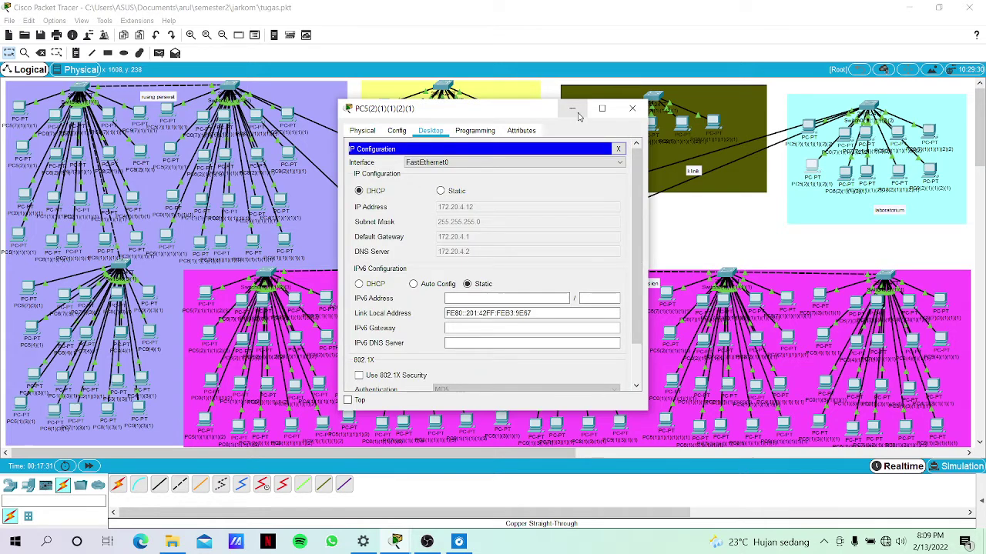
pyautogui.click(572, 109)
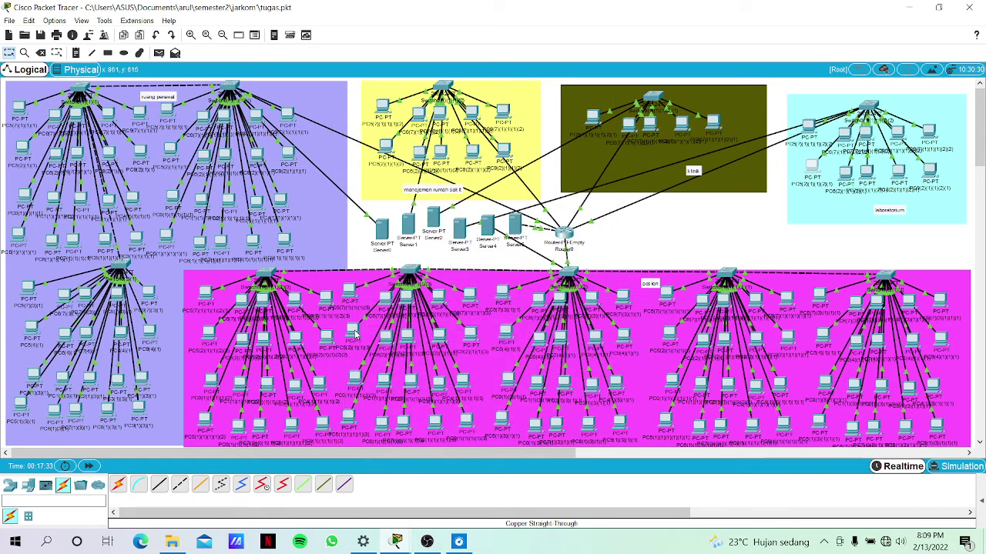
pyautogui.click(355, 331)
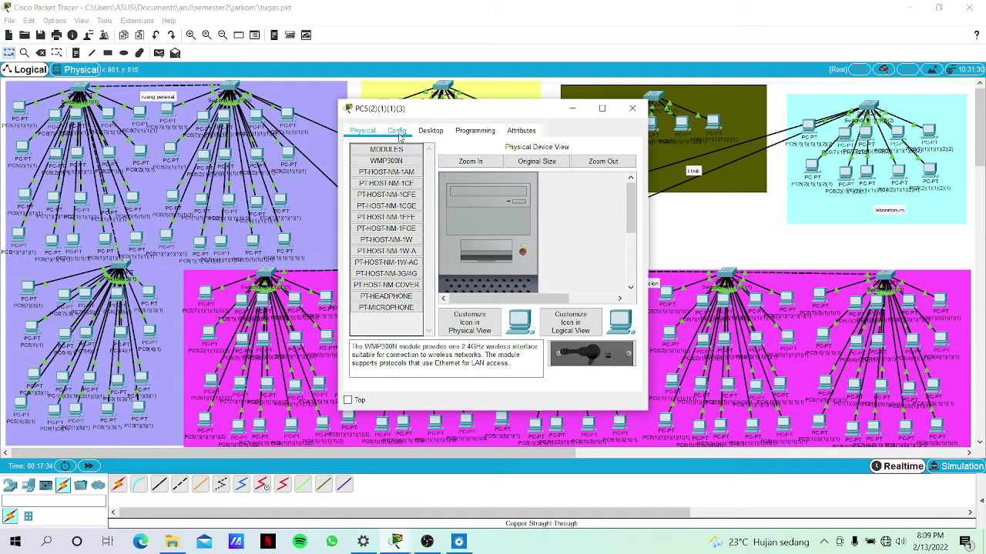
pyautogui.click(398, 131)
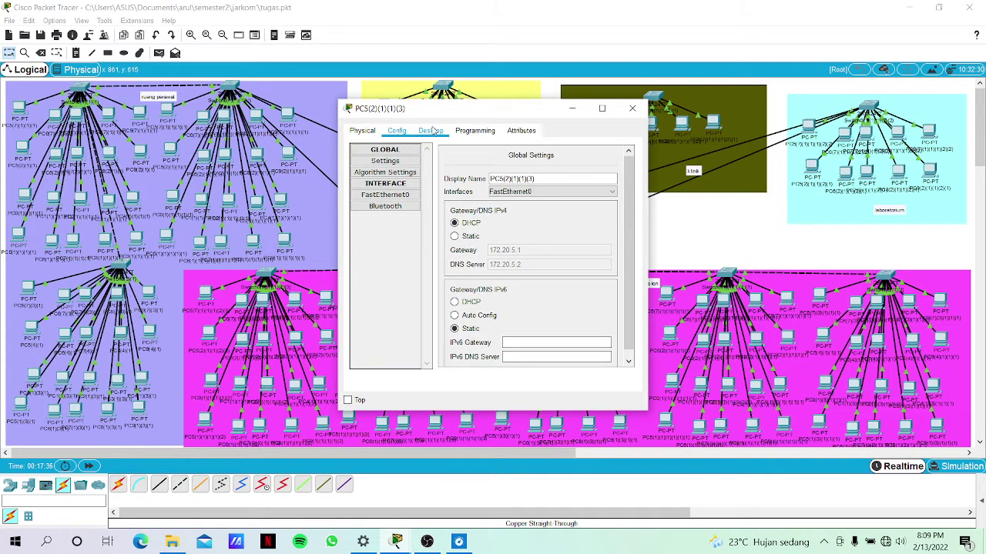
pyautogui.click(433, 131)
pyautogui.click(401, 162)
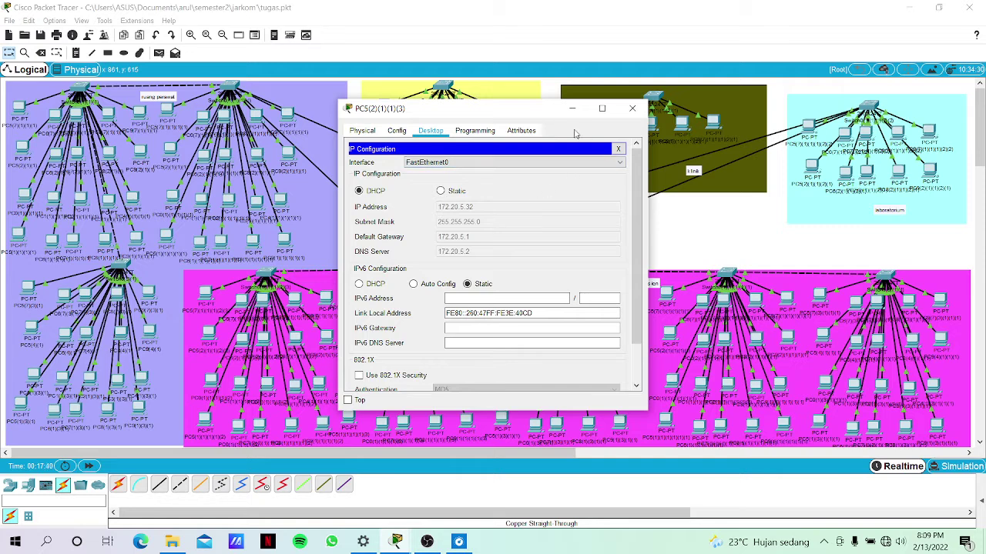
pyautogui.click(572, 109)
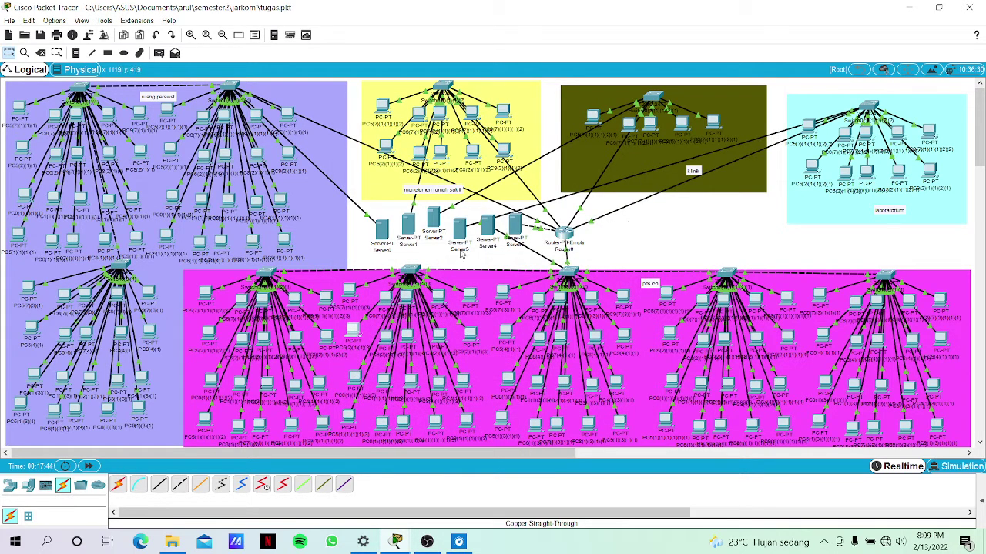
# Run 'ping 172.20.3.4' in the Desktop Command Prompt of PC9(7)(1)(1)(1)(1).
pyautogui.moveTo(461, 254)
pyautogui.click(286, 115)
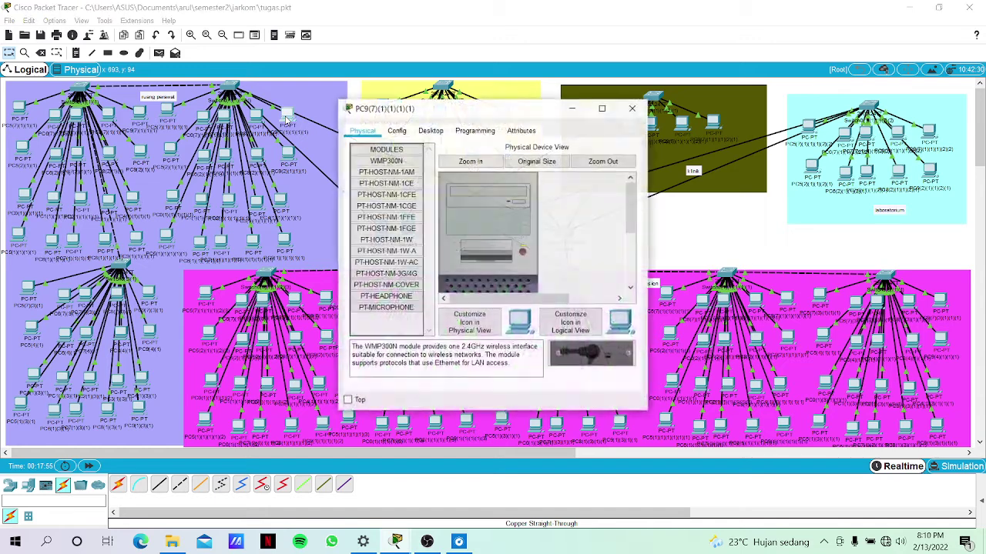
pyautogui.click(436, 133)
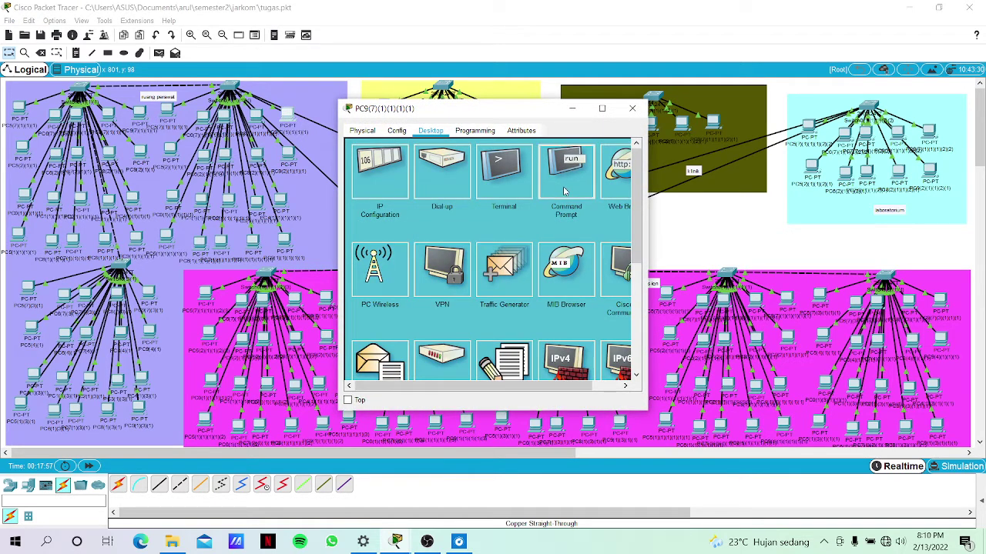
pyautogui.click(565, 191)
pyautogui.write('ping')
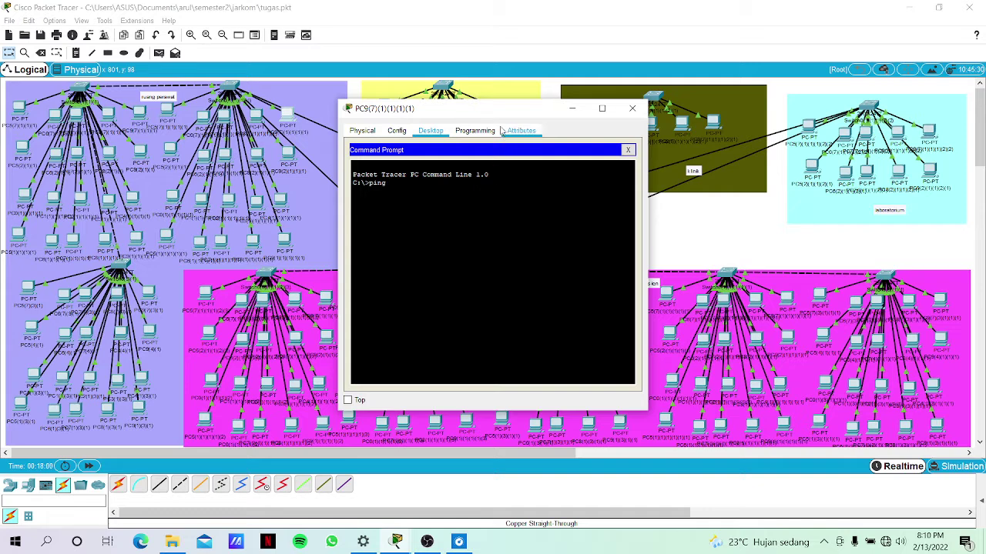
pyautogui.moveTo(497, 109); pyautogui.dragTo(516, 122)
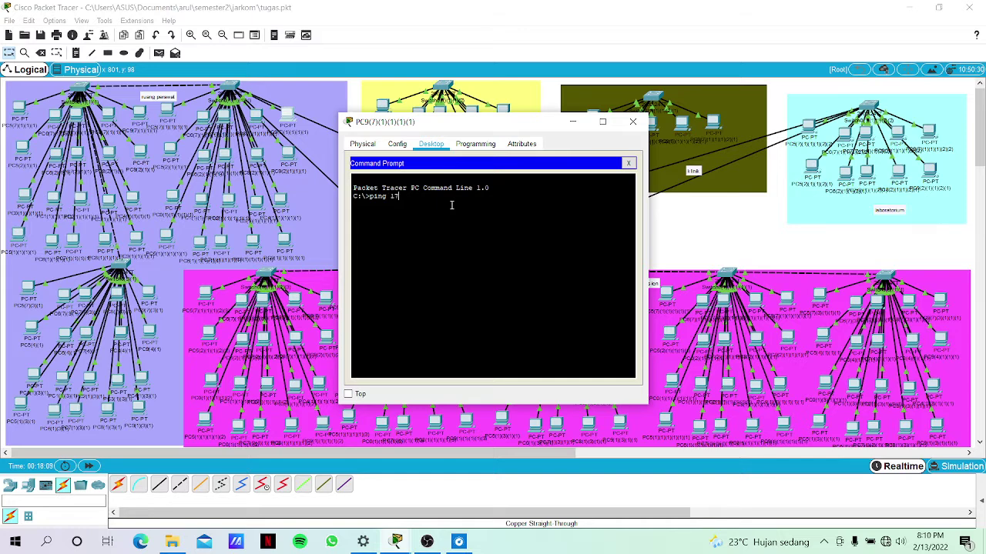
pyautogui.write('2.20.3.4')
pyautogui.press('Return')
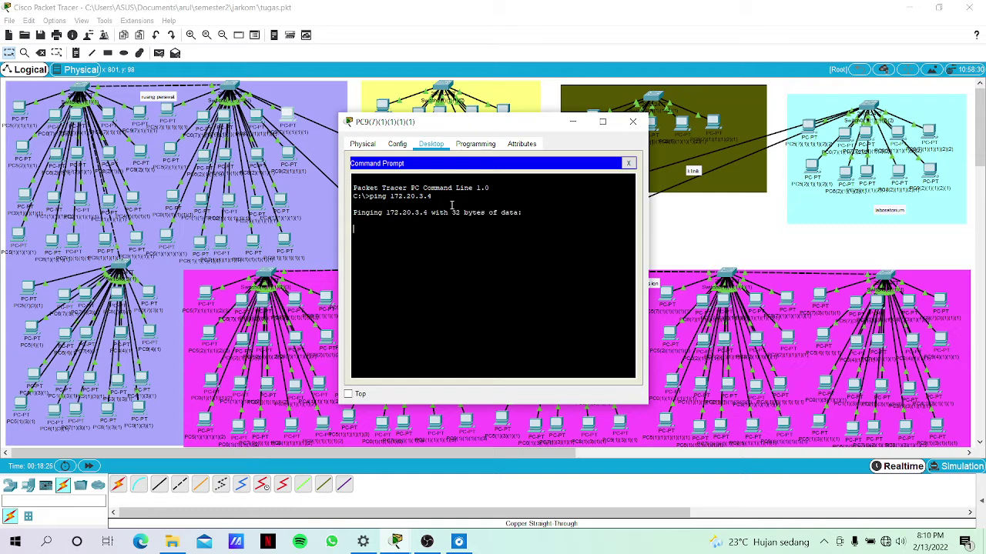
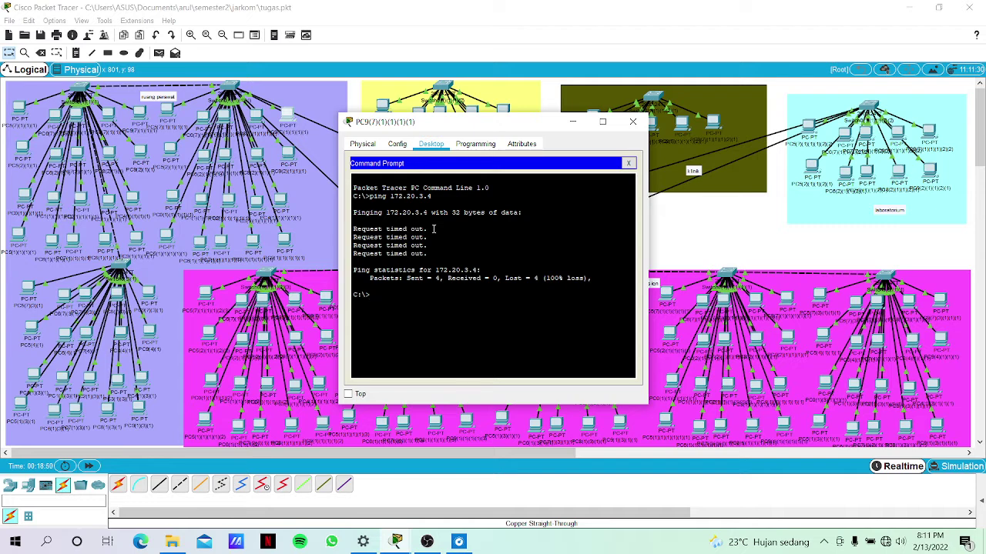
# Run 'ping 172.20.3.4' again in PC9's Command Prompt.
pyautogui.write('pin')
pyautogui.write('g 172.20.3.4')
pyautogui.press('Return')
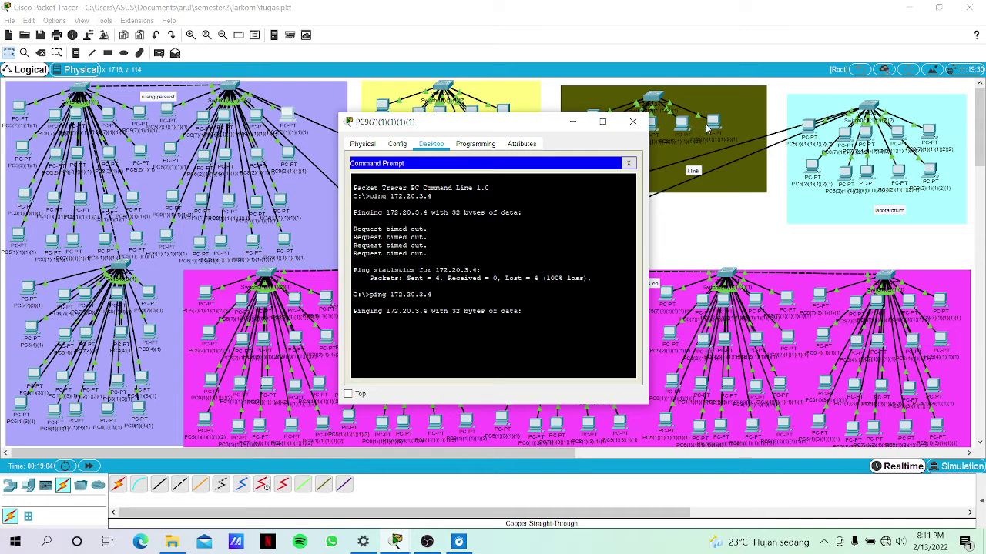
# Inspect a neighbouring PC's IP Configuration settings.
pyautogui.click(706, 128)
pyautogui.click(715, 122)
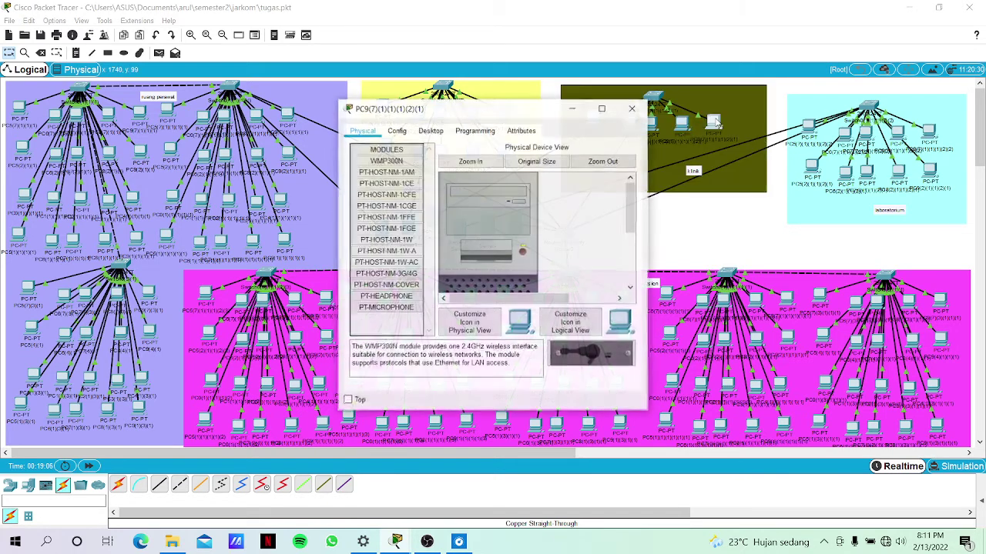
pyautogui.click(428, 131)
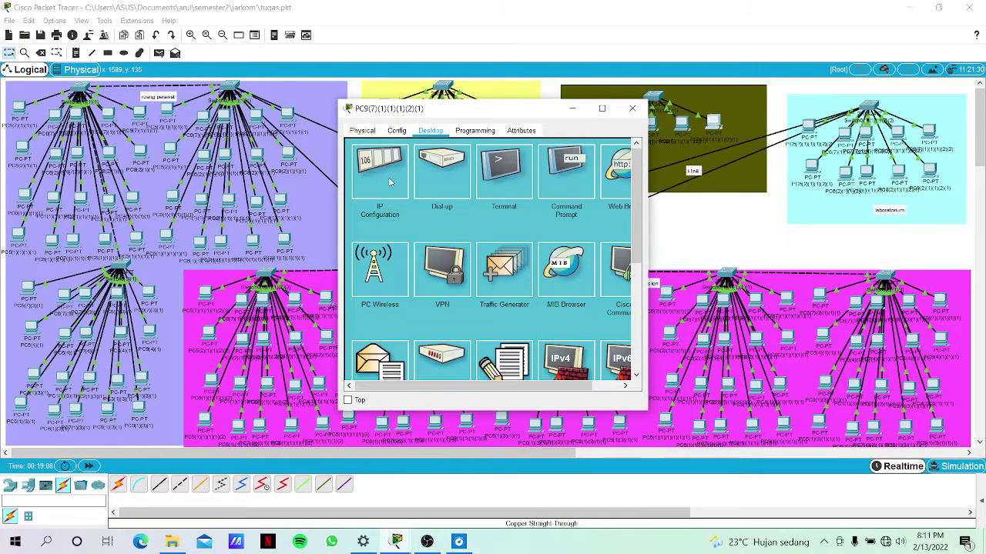
pyautogui.click(391, 179)
pyautogui.click(656, 229)
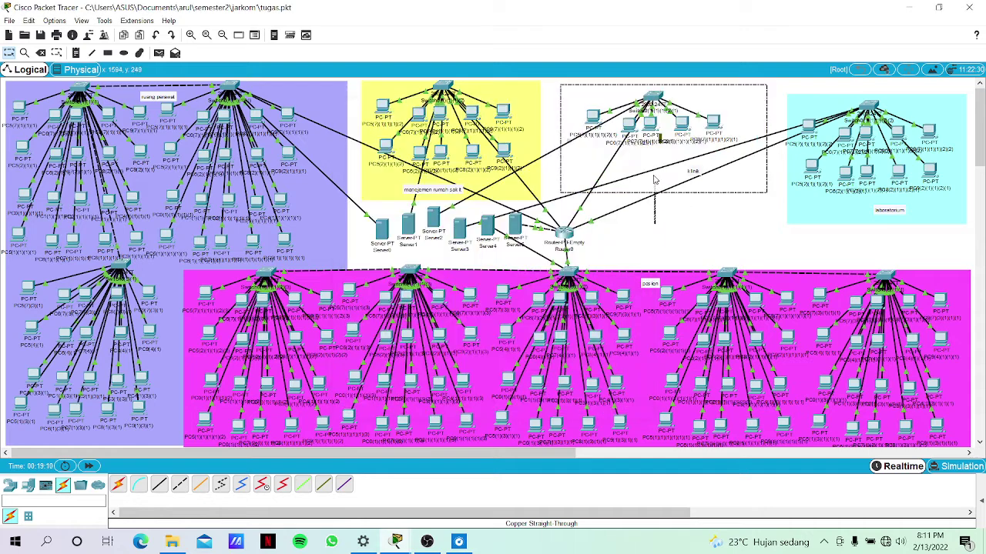
# Confirm PC8 holds DHCP address 172.20.3.4, glance at another PC, and reopen PC9.
pyautogui.click(681, 123)
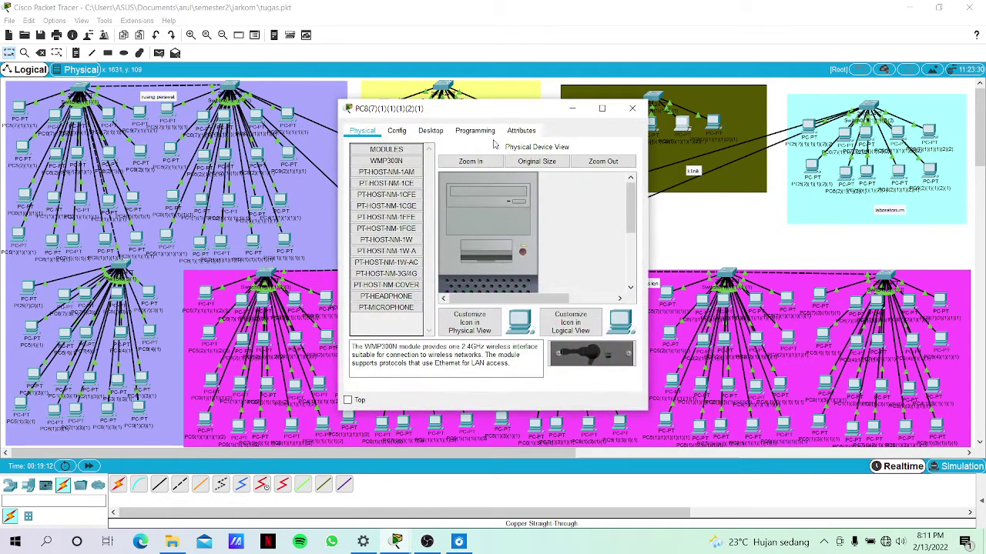
pyautogui.click(431, 132)
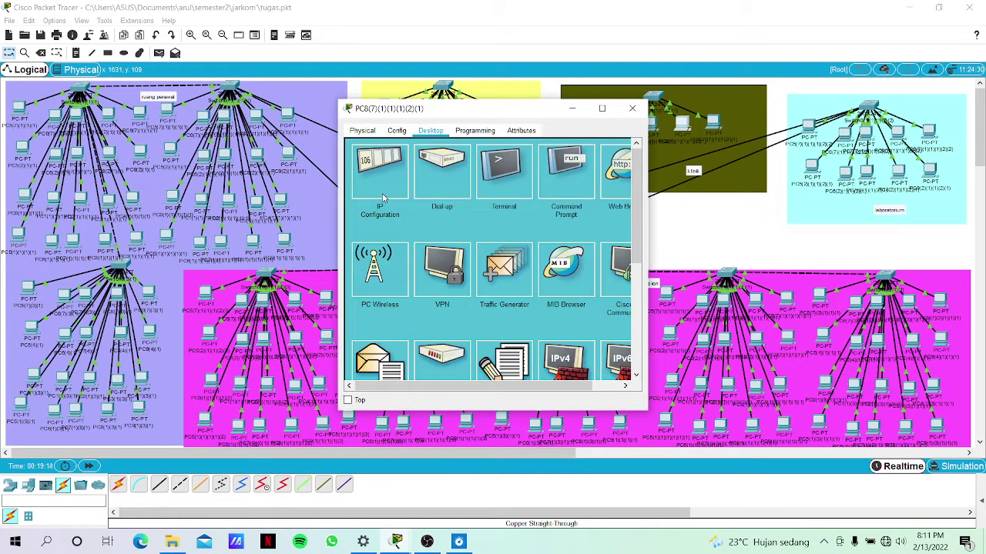
pyautogui.click(381, 198)
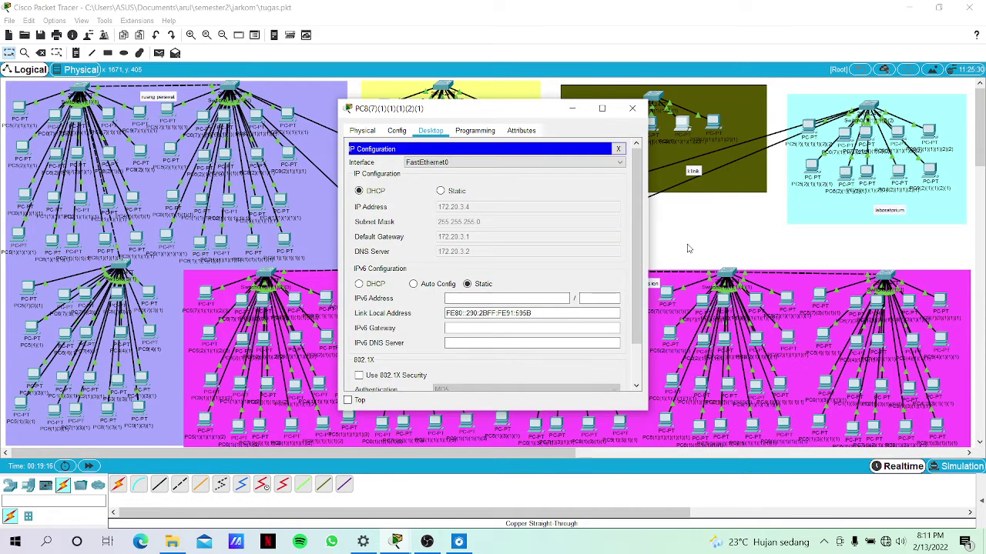
pyautogui.click(689, 249)
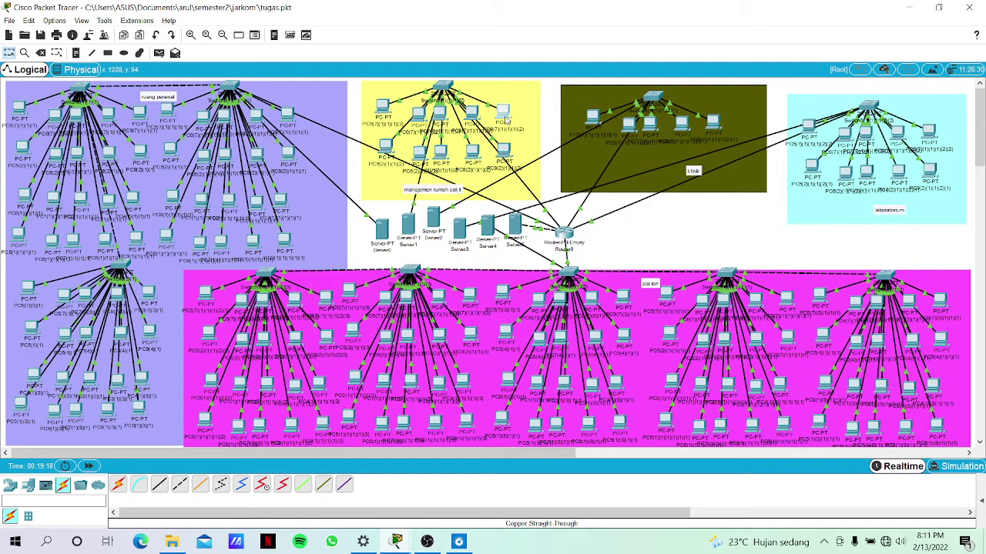
pyautogui.click(502, 114)
pyautogui.click(724, 249)
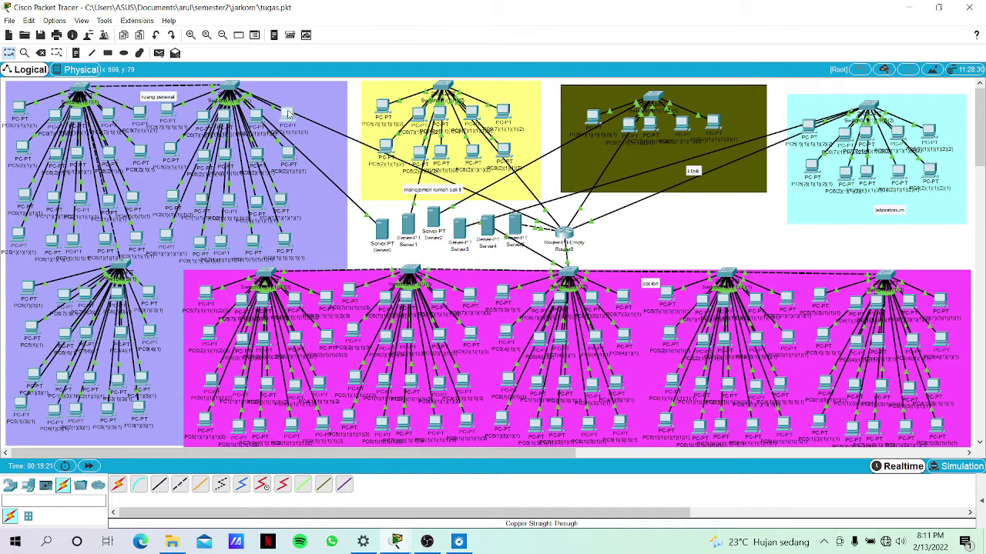
pyautogui.click(286, 114)
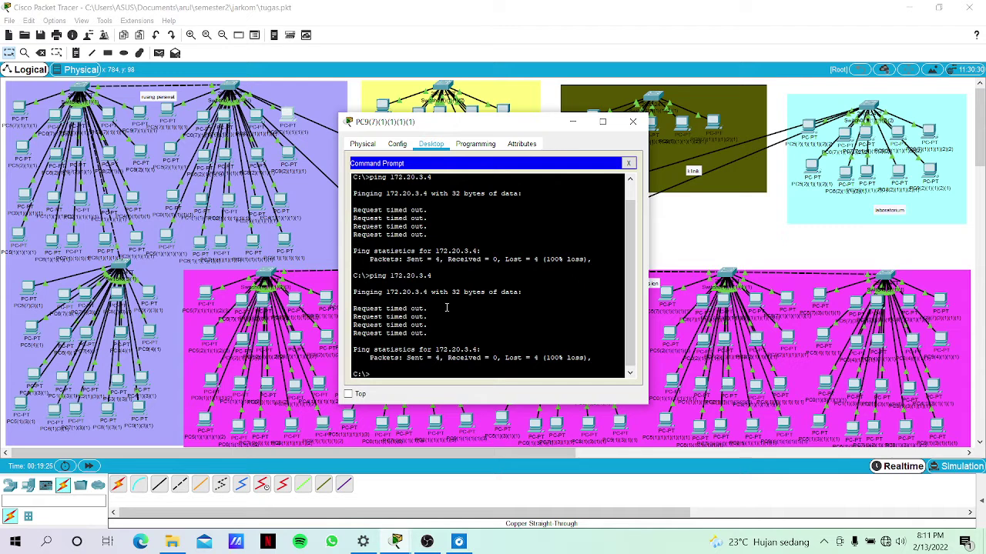
# Ping 172.20.3.4 from PC9 again, see only timeouts, and close the window.
pyautogui.write('ping')
pyautogui.write('3.4')
pyautogui.press('Return')
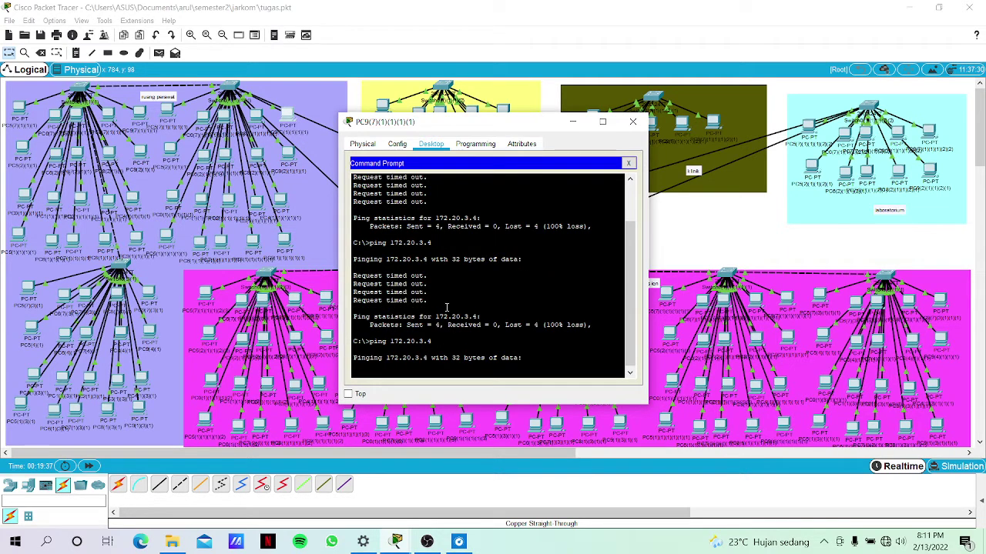
pyautogui.click(693, 231)
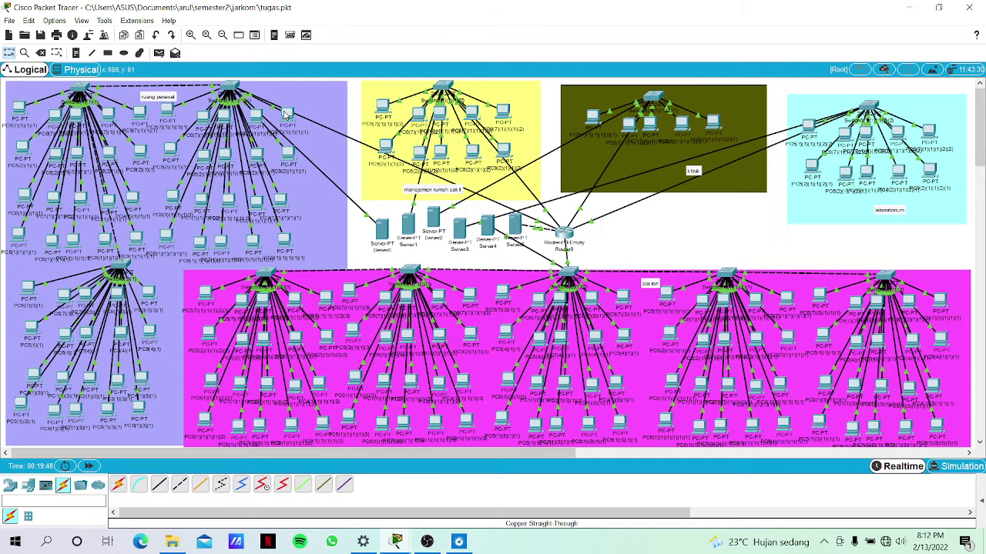
pyautogui.click(285, 114)
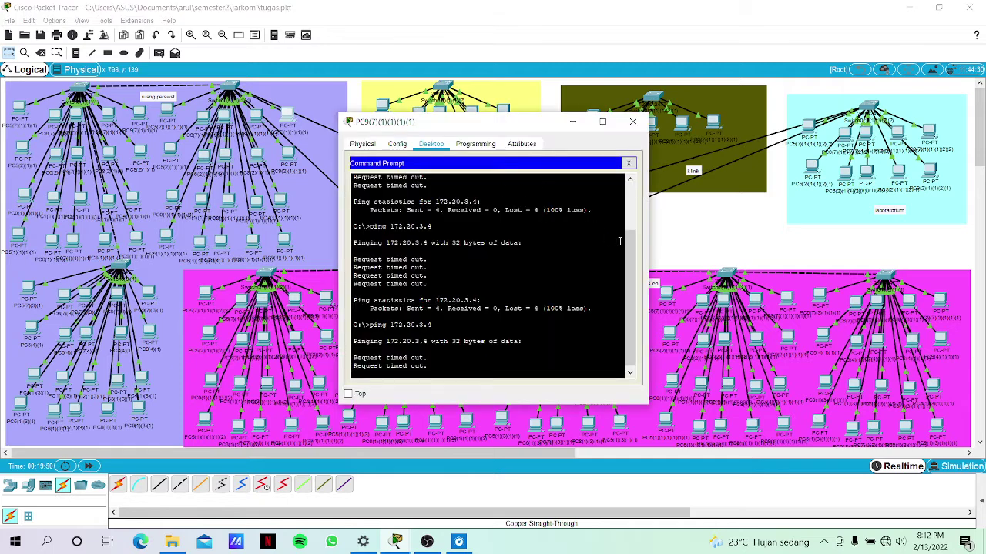
pyautogui.click(677, 249)
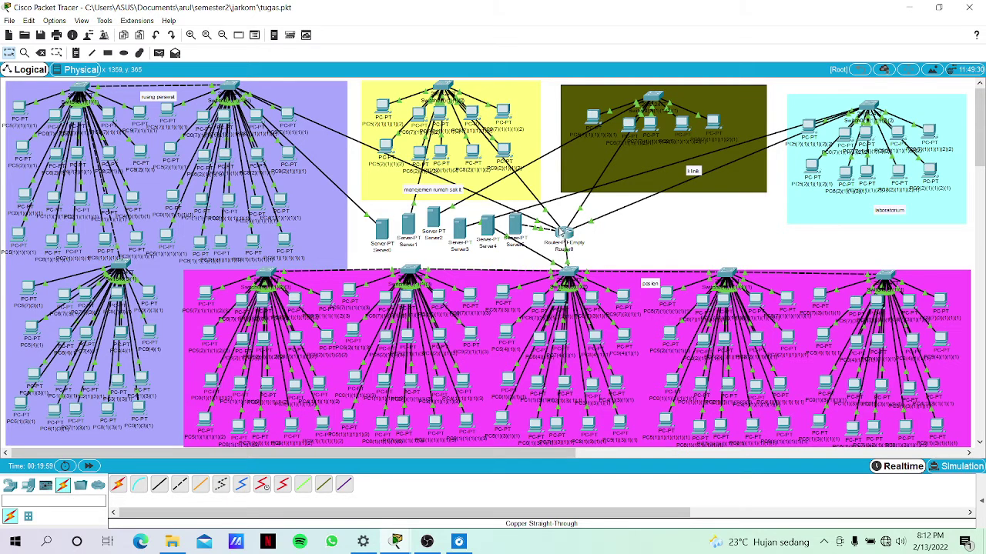
pyautogui.click(565, 231)
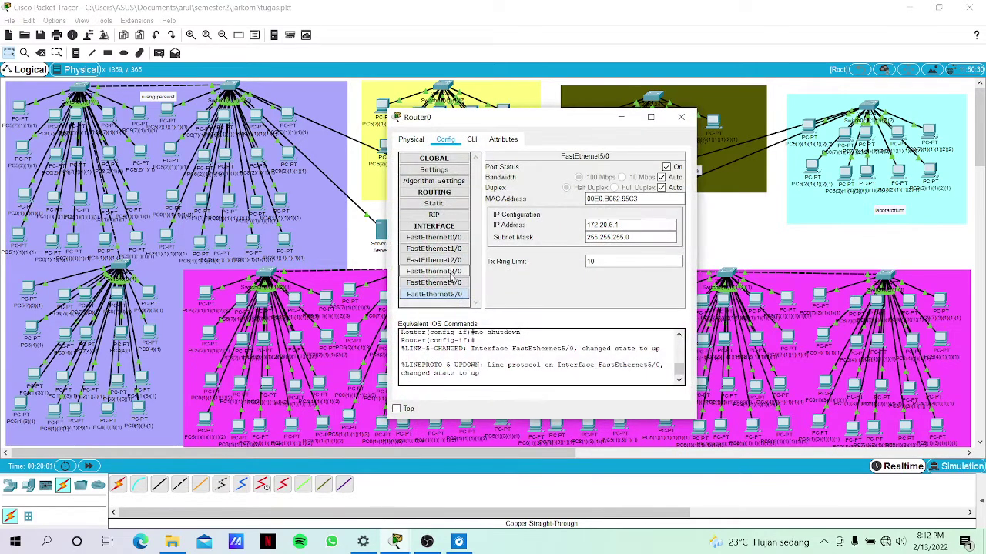
pyautogui.click(462, 272)
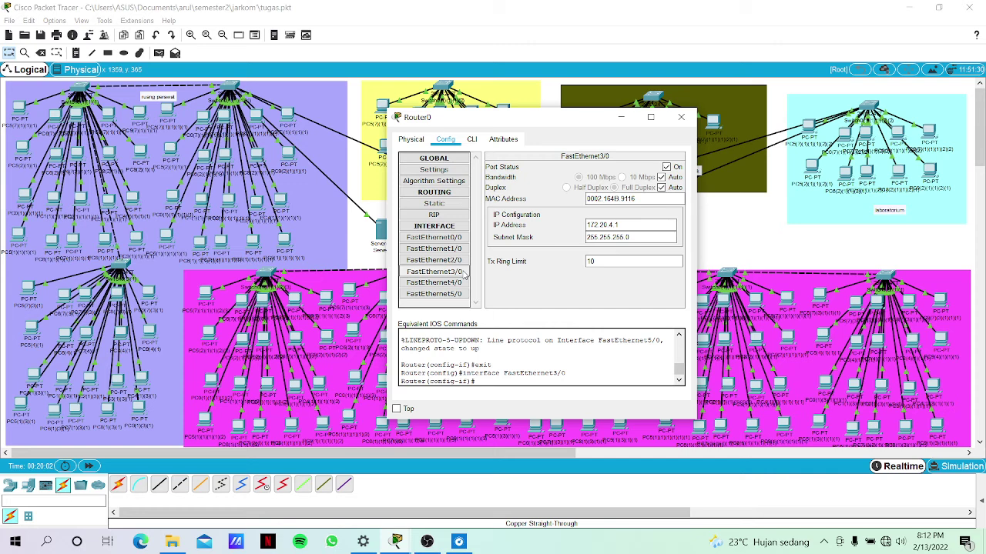
pyautogui.click(465, 262)
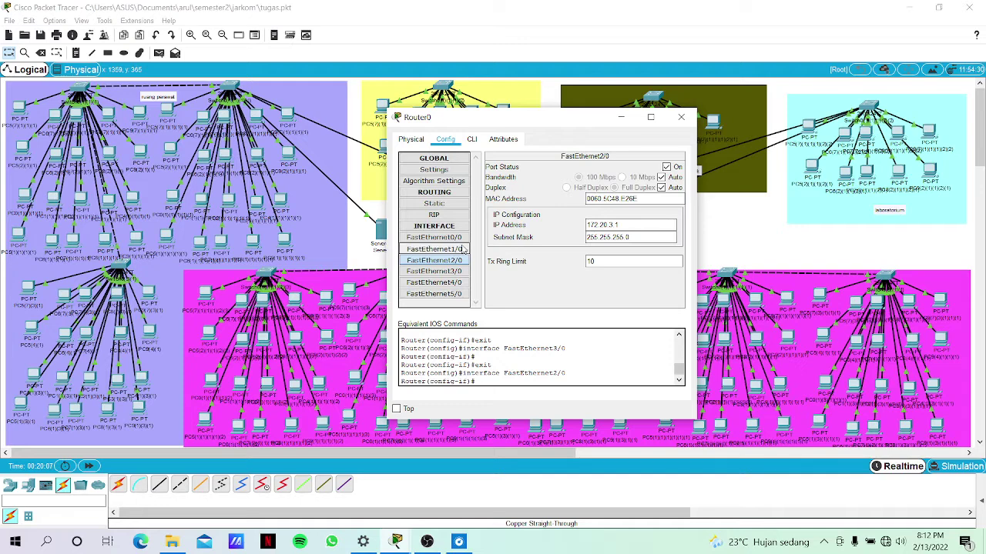
pyautogui.click(463, 249)
pyautogui.click(433, 237)
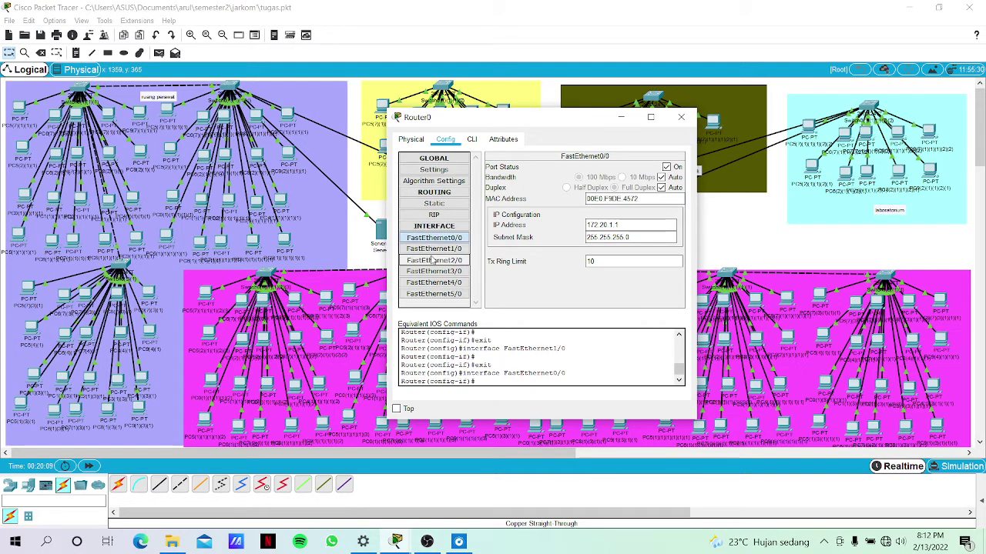
pyautogui.click(436, 261)
pyautogui.click(444, 269)
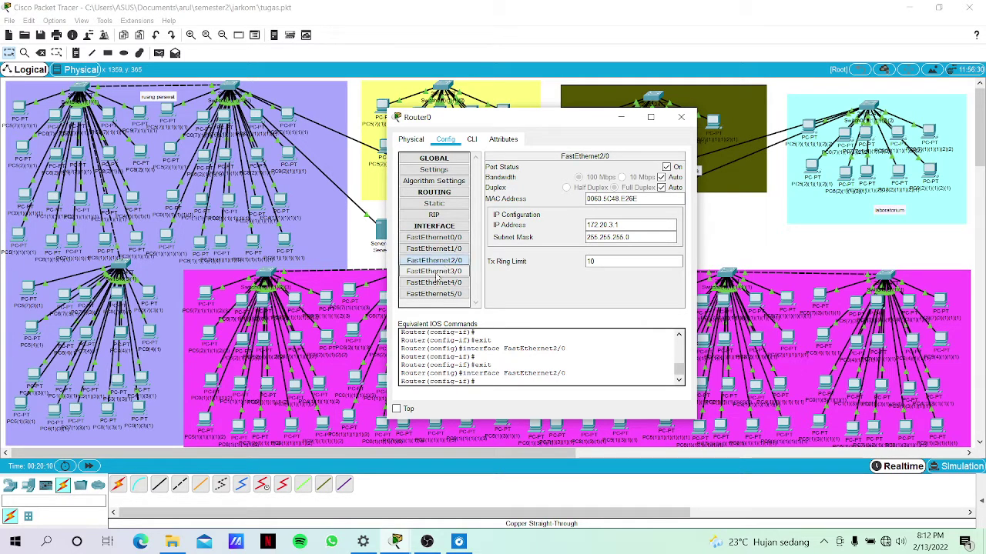
pyautogui.click(436, 283)
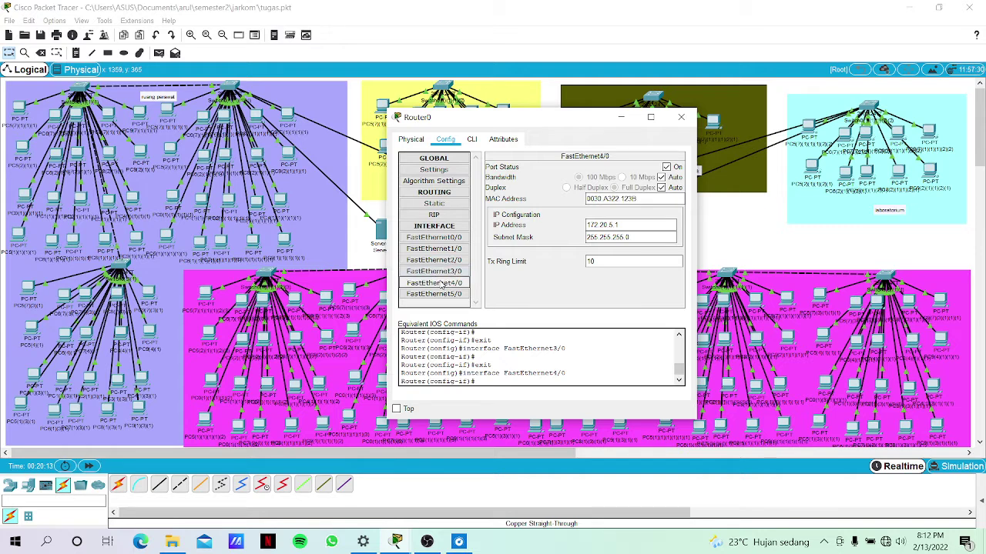
pyautogui.click(428, 296)
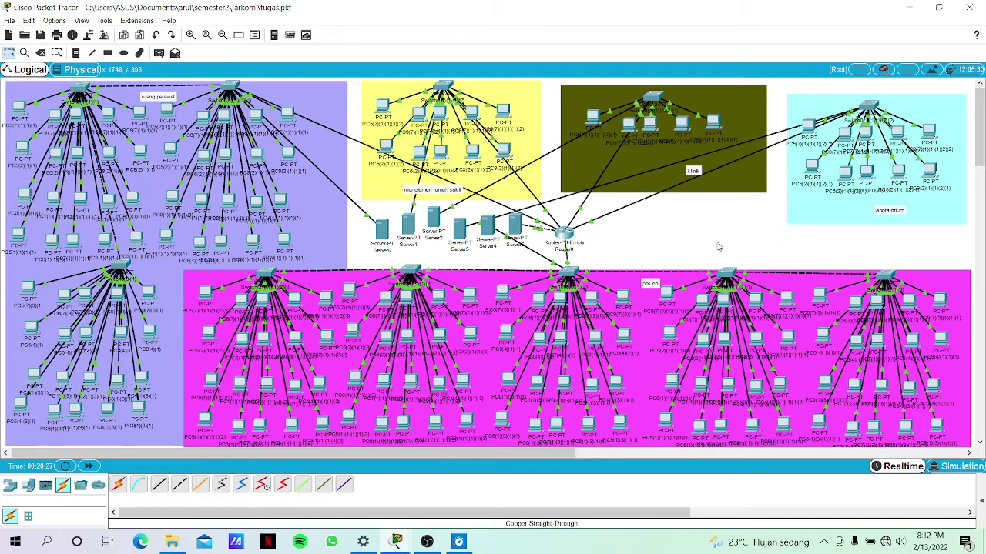
# Open index.html for editing in Server5's HTTP service.
pyautogui.click(514, 224)
pyautogui.click(395, 160)
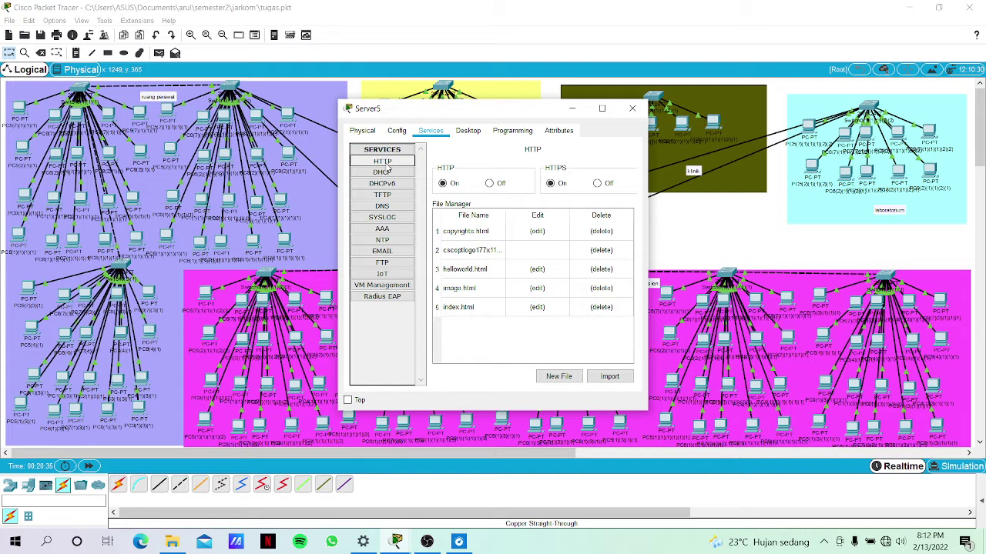
pyautogui.click(542, 308)
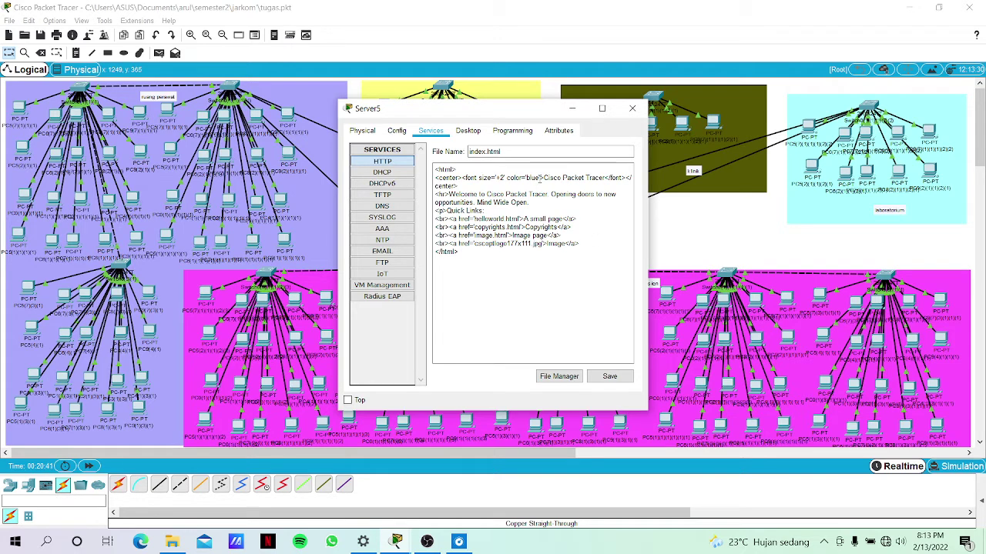
# Delete the welcome, Quick Links and image lines; relabel the first link 'WEB PORTAL PASIEN'.
pyautogui.moveTo(528, 202); pyautogui.dragTo(435, 194)
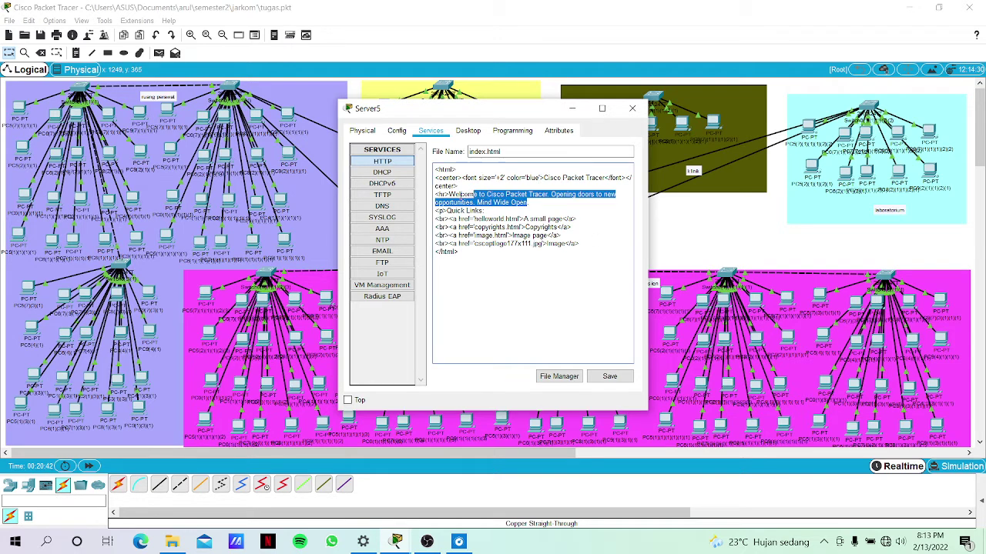
pyautogui.press('BackSpace')
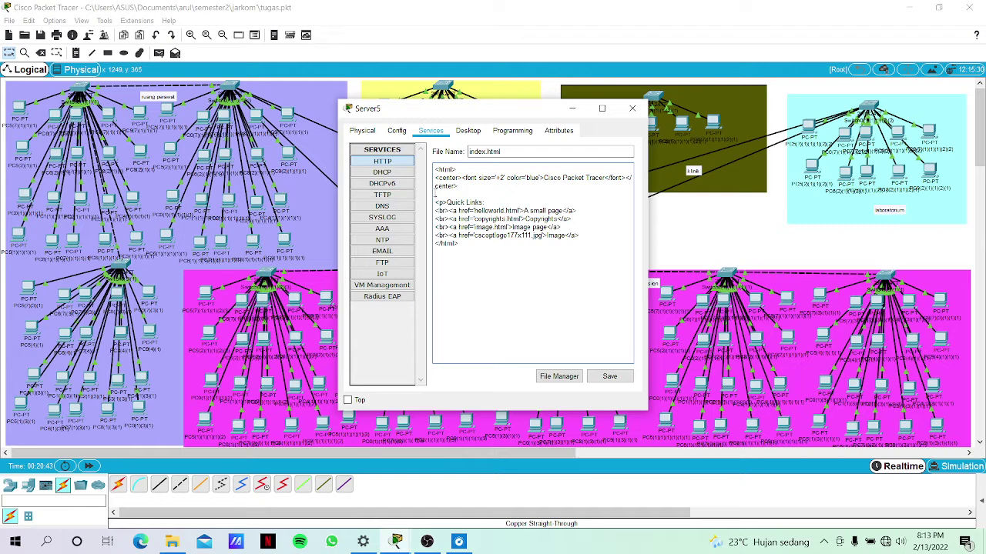
pyautogui.moveTo(488, 203); pyautogui.dragTo(431, 198)
pyautogui.press('BackSpace')
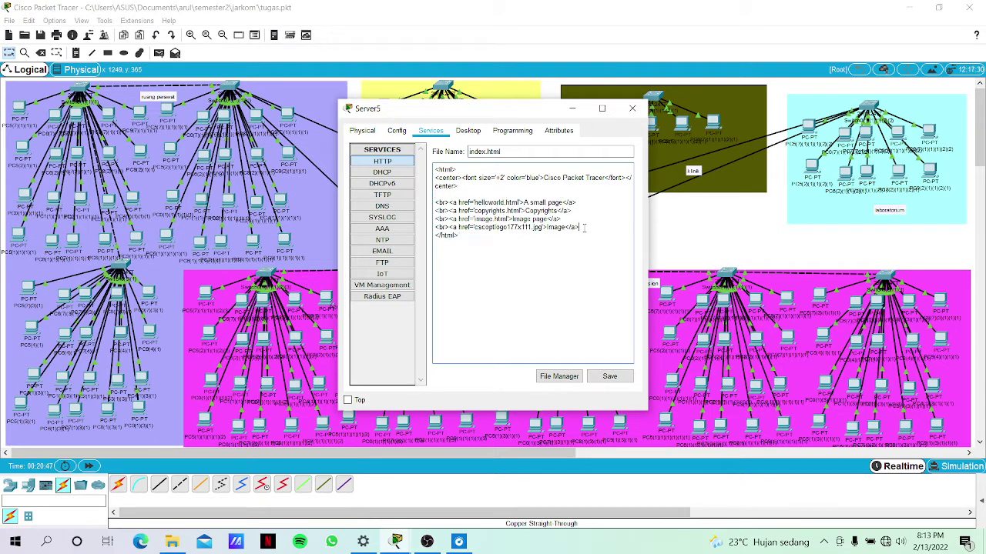
pyautogui.moveTo(583, 228); pyautogui.dragTo(433, 219)
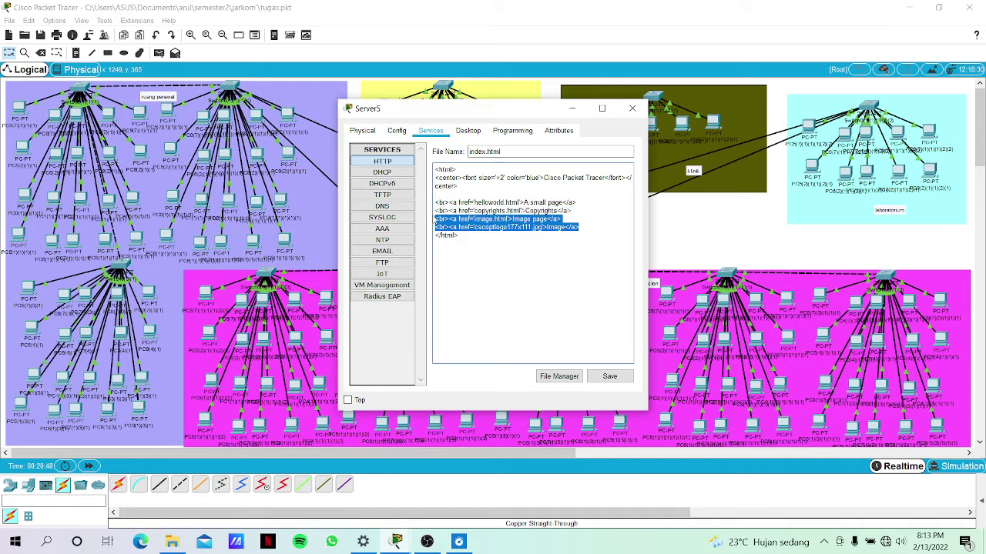
pyautogui.press('BackSpace')
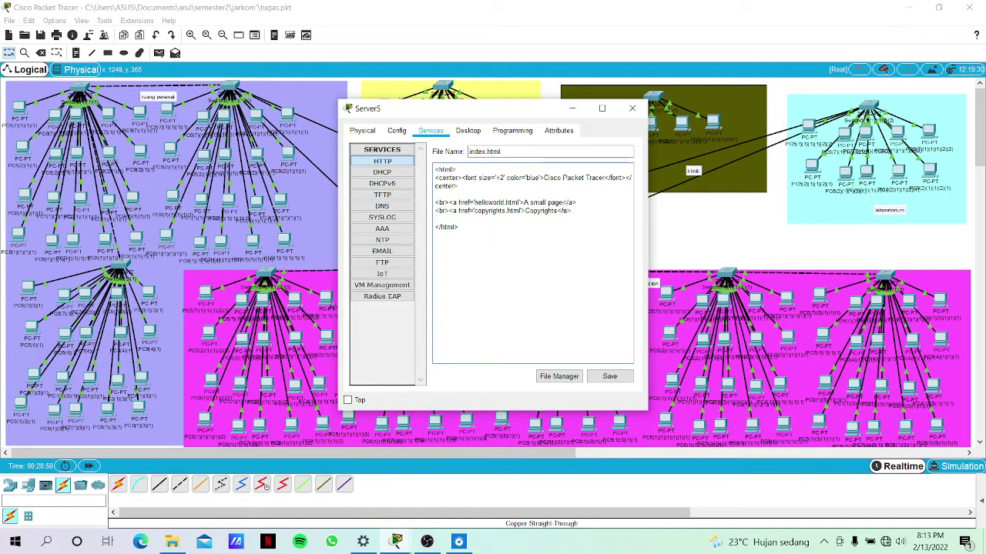
pyautogui.press('BackSpace')
pyautogui.press('BackSpace')
pyautogui.press('BackSpace')
pyautogui.press('BackSpace')
pyautogui.press('BackSpace')
pyautogui.press('BackSpace')
pyautogui.press('BackSpace')
pyautogui.press('BackSpace')
pyautogui.press('BackSpace')
pyautogui.press('BackSpace')
pyautogui.press('BackSpace')
pyautogui.press('BackSpace')
pyautogui.write('WEB P')
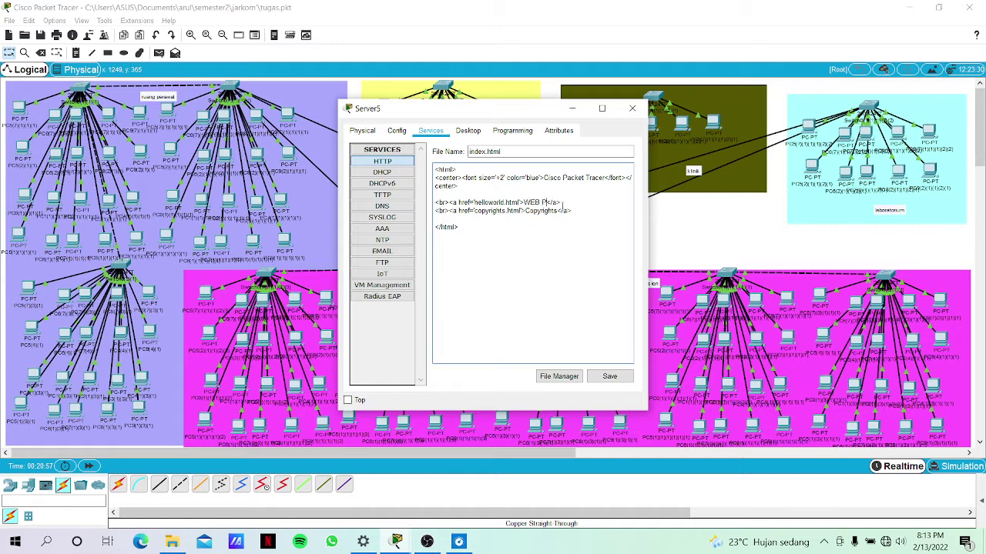
pyautogui.write('ORTAL PASIEN')
# Relabel the second link 'WEB RUMAH SAKIT' and point it to rumah_sakit.html.
pyautogui.click(560, 209)
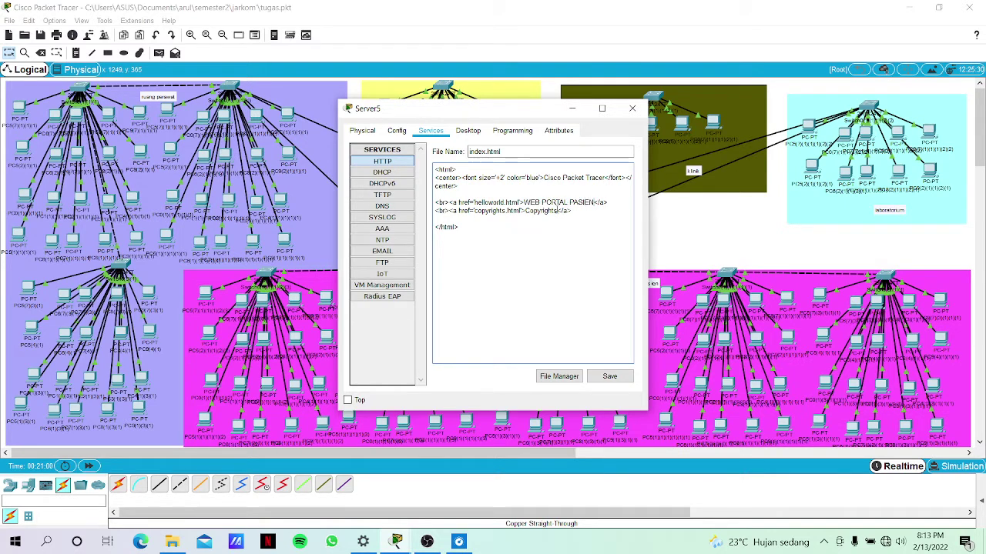
pyautogui.press('BackSpace')
pyautogui.press('BackSpace')
pyautogui.press('BackSpace')
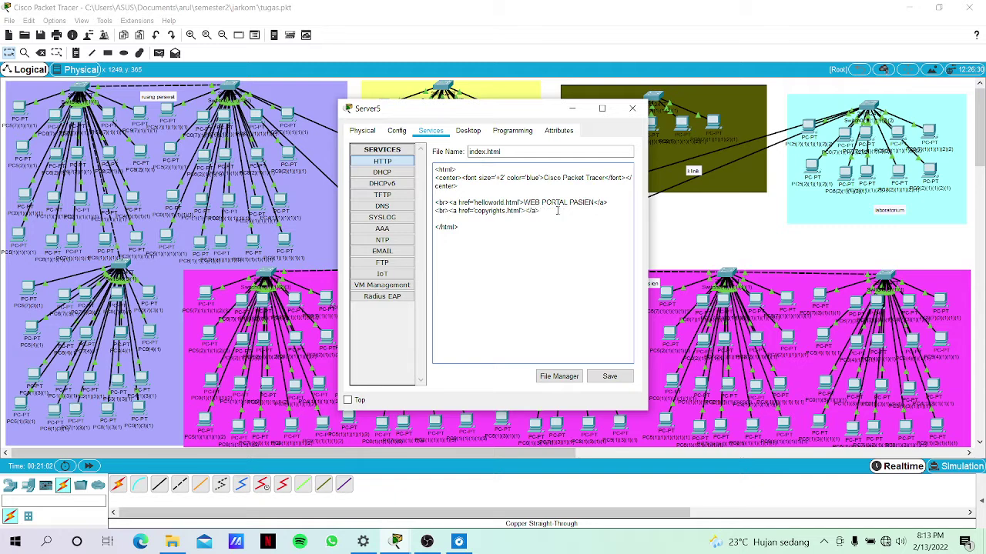
pyautogui.write('WEB RUMAH SAKIT')
pyautogui.click(505, 211)
pyautogui.press('BackSpace')
pyautogui.press('BackSpace')
pyautogui.press('BackSpace')
pyautogui.press('BackSpace')
pyautogui.press('BackSpace')
pyautogui.press('BackSpace')
pyautogui.press('BackSpace')
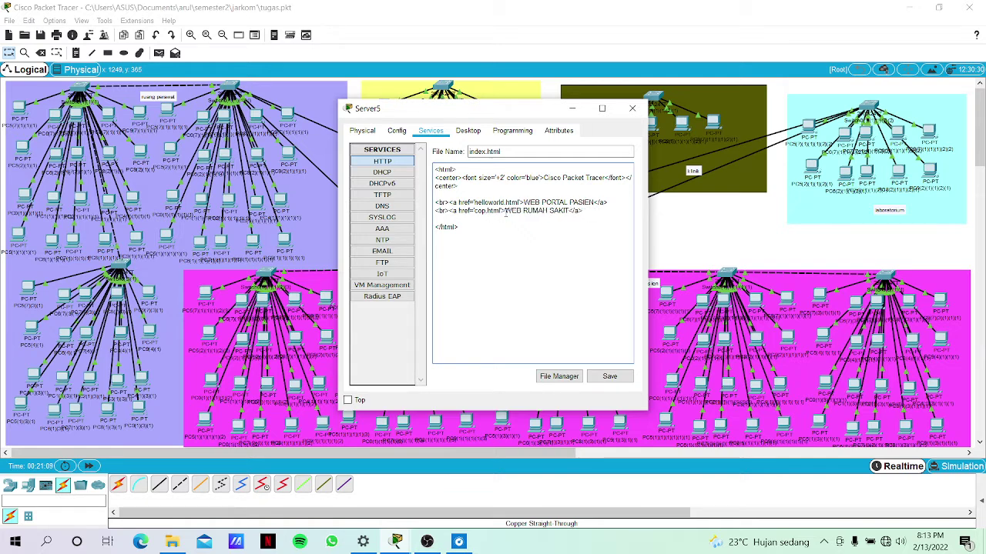
pyautogui.press('BackSpace')
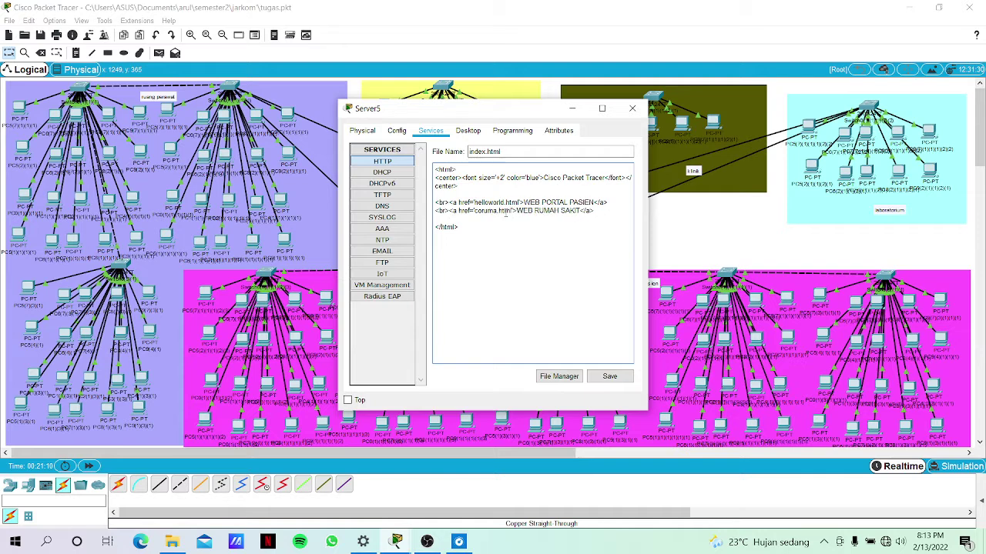
pyautogui.write('r')
pyautogui.press('BackSpace')
pyautogui.press('BackSpace')
pyautogui.press('BackSpace')
pyautogui.write('ry')
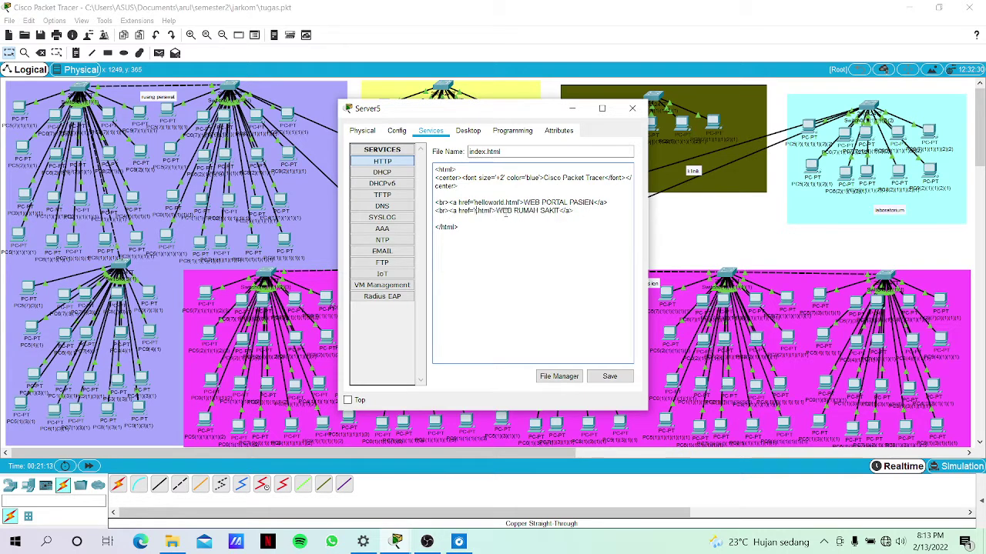
pyautogui.press('BackSpace')
pyautogui.write('umah_sakit')
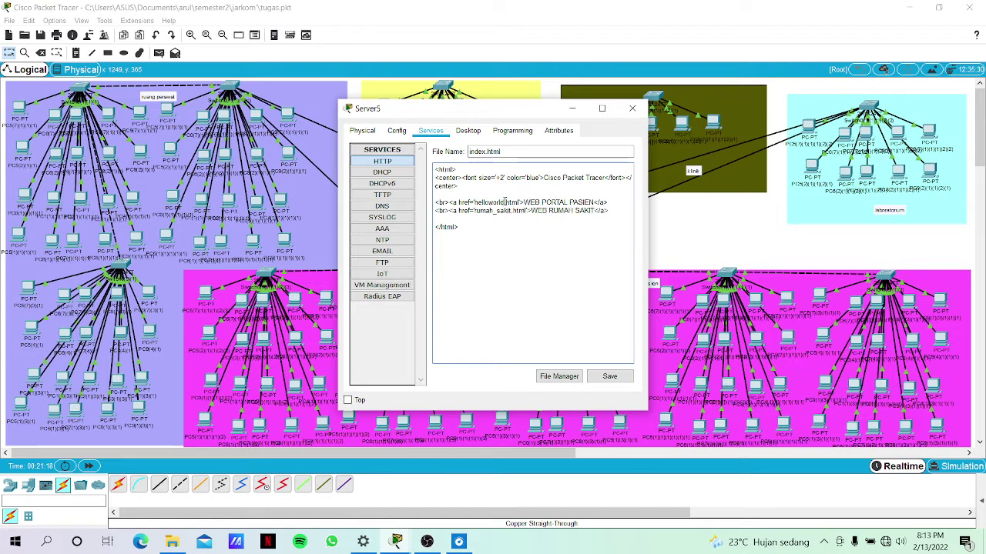
# Point the first link's target to data_pasien.html.
pyautogui.click(506, 201)
pyautogui.press('BackSpace')
pyautogui.press('BackSpace')
pyautogui.press('BackSpace')
pyautogui.press('BackSpace')
pyautogui.press('BackSpace')
pyautogui.press('BackSpace')
pyautogui.press('BackSpace')
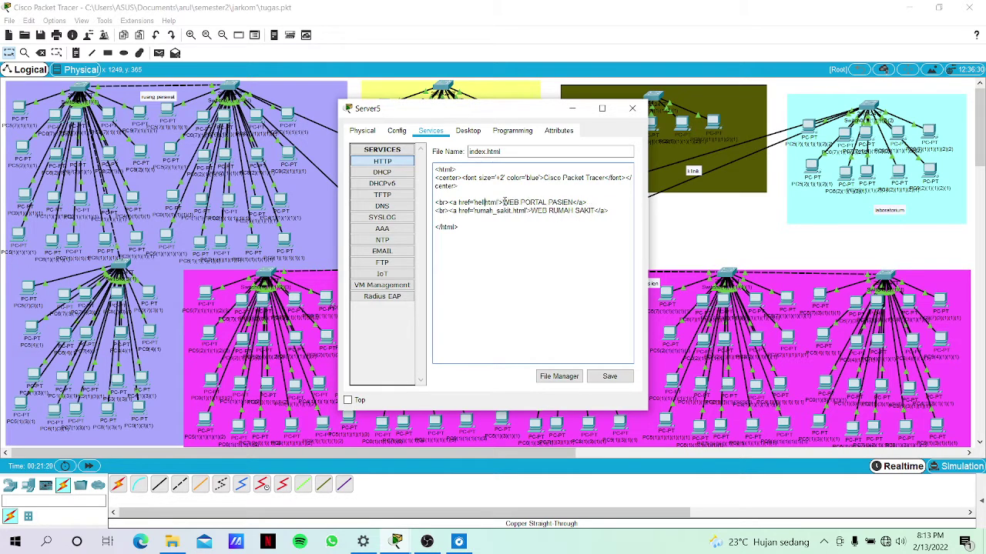
pyautogui.press('BackSpace')
pyautogui.press('BackSpace')
pyautogui.press('BackSpace')
pyautogui.press('BackSpace')
pyautogui.write('sat')
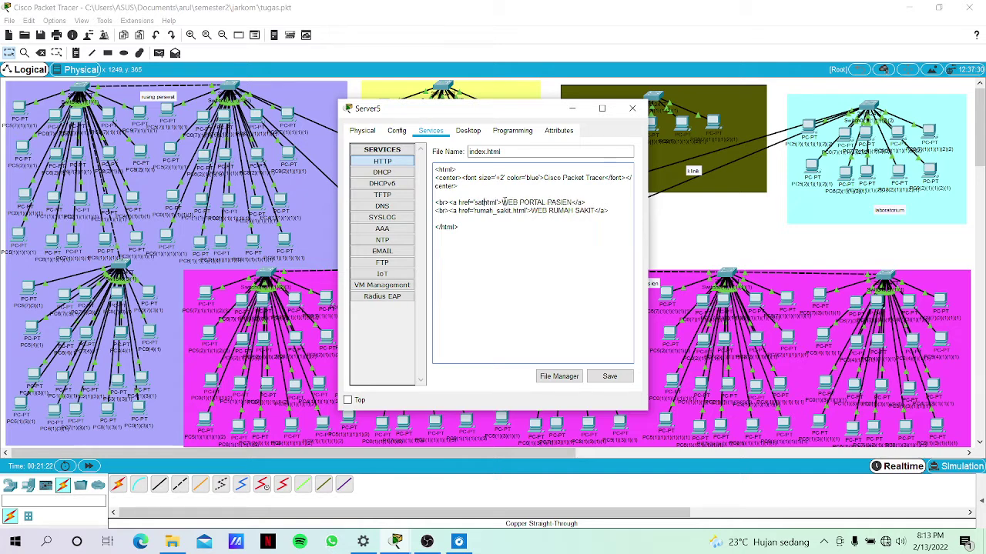
pyautogui.press('BackSpace')
pyautogui.press('BackSpace')
pyautogui.press('BackSpace')
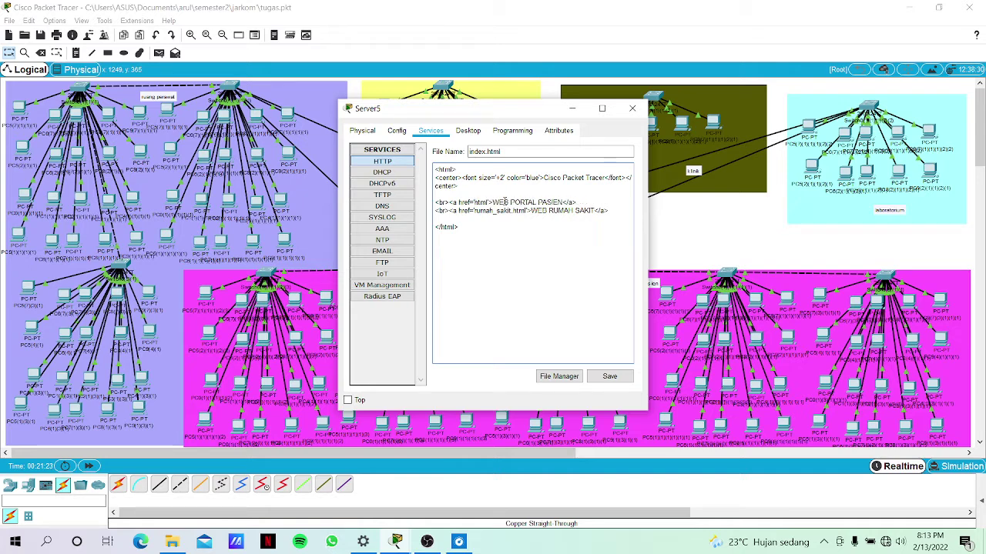
pyautogui.write('data')
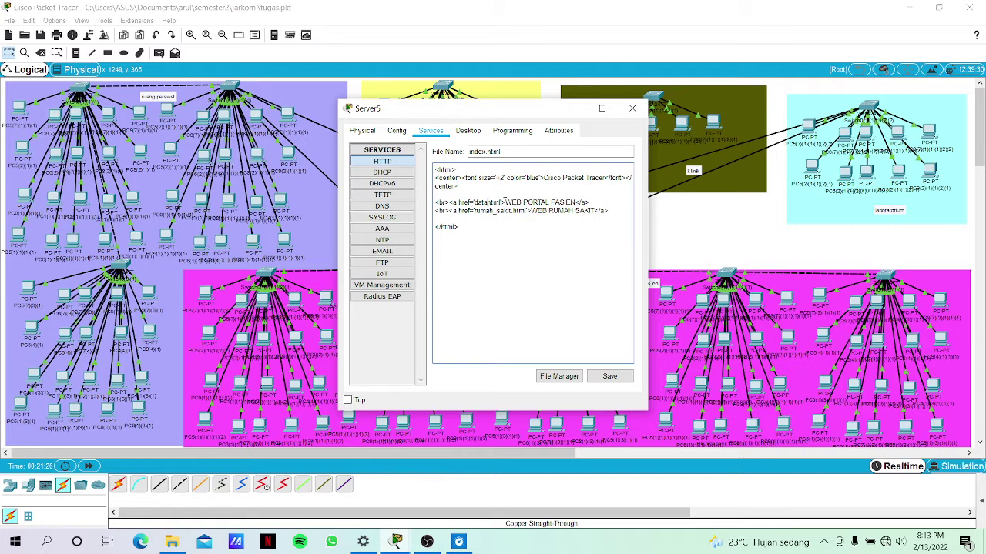
pyautogui.write('_pasien')
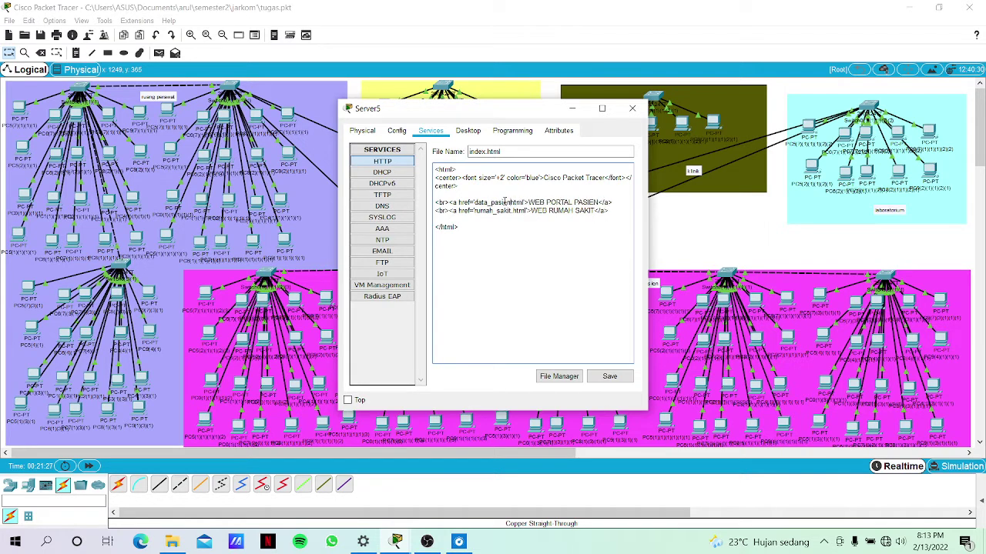
pyautogui.write('.')
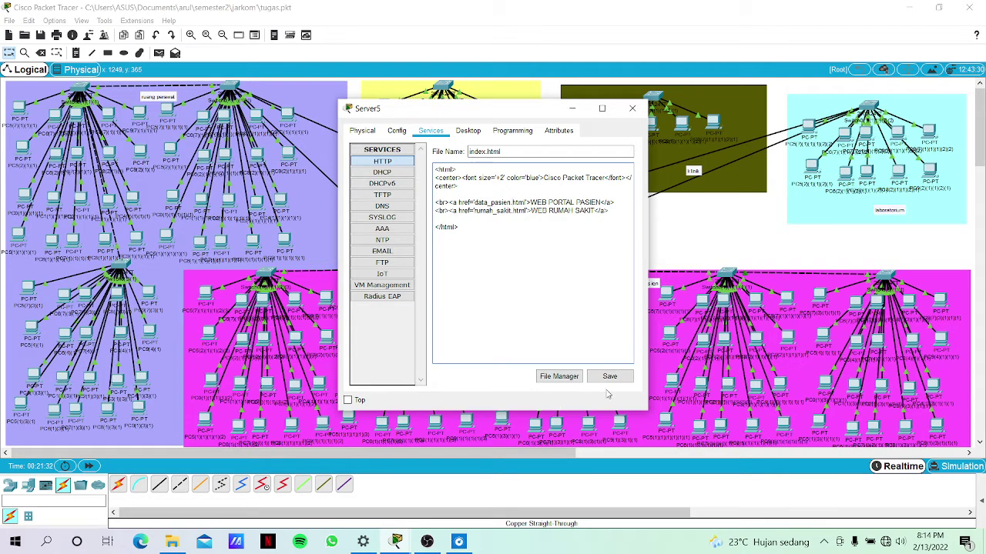
# Replace the heading text with 'SELAMAT DATANG'.
pyautogui.click(604, 178)
pyautogui.press('BackSpace')
pyautogui.press('BackSpace')
pyautogui.press('BackSpace')
pyautogui.press('BackSpace')
pyautogui.press('BackSpace')
pyautogui.press('BackSpace')
pyautogui.press('BackSpace')
pyautogui.press('BackSpace')
pyautogui.press('BackSpace')
pyautogui.press('BackSpace')
pyautogui.press('BackSpace')
pyautogui.press('BackSpace')
pyautogui.press('BackSpace')
pyautogui.press('BackSpace')
pyautogui.press('BackSpace')
pyautogui.press('BackSpace')
pyautogui.press('BackSpace')
pyautogui.press('BackSpace')
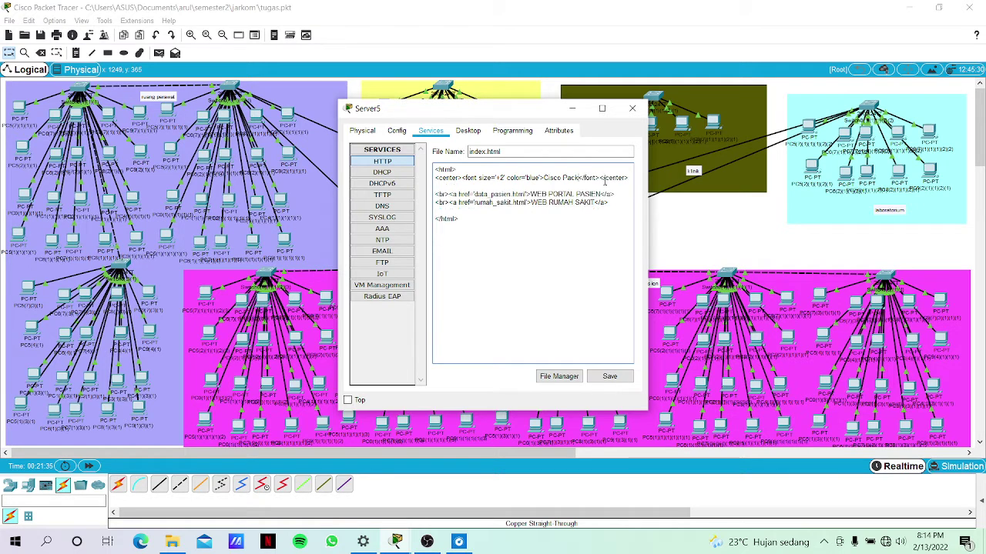
pyautogui.press('BackSpace')
pyautogui.write('SELAMAT DATANG')
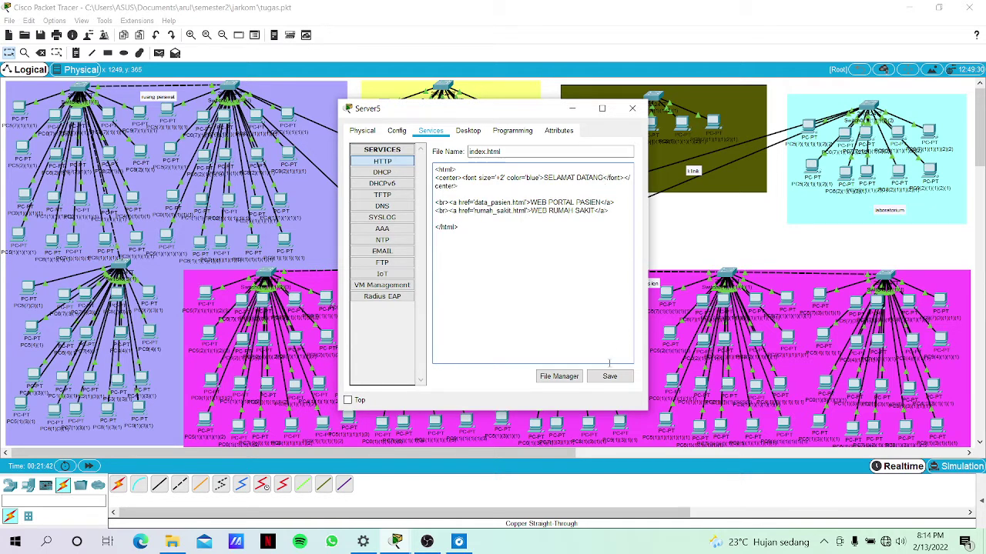
# Save index.html, overwriting the old version, and copy all its HTML code.
pyautogui.click(606, 377)
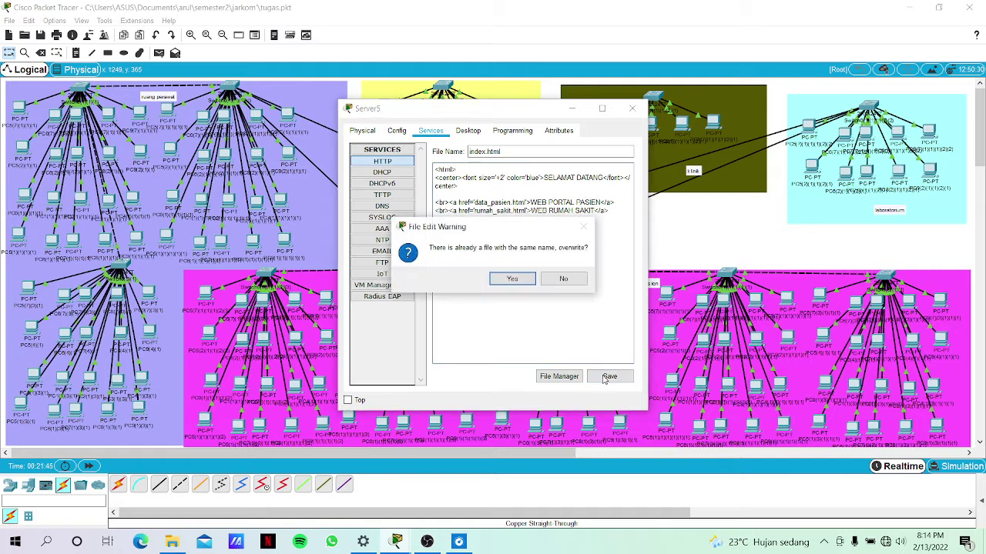
pyautogui.click(501, 281)
pyautogui.click(488, 246)
pyautogui.hotkey('ctrl', 'a')
pyautogui.hotkey('ctrl', 'c')
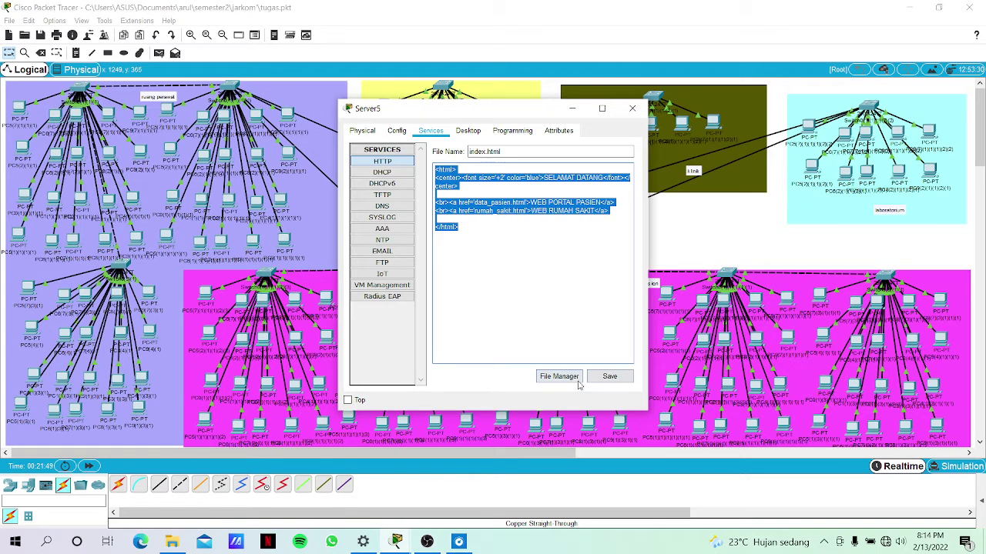
# Create a new file rumah_sakit.html and paste the copied code into it.
pyautogui.click(576, 380)
pyautogui.click(575, 380)
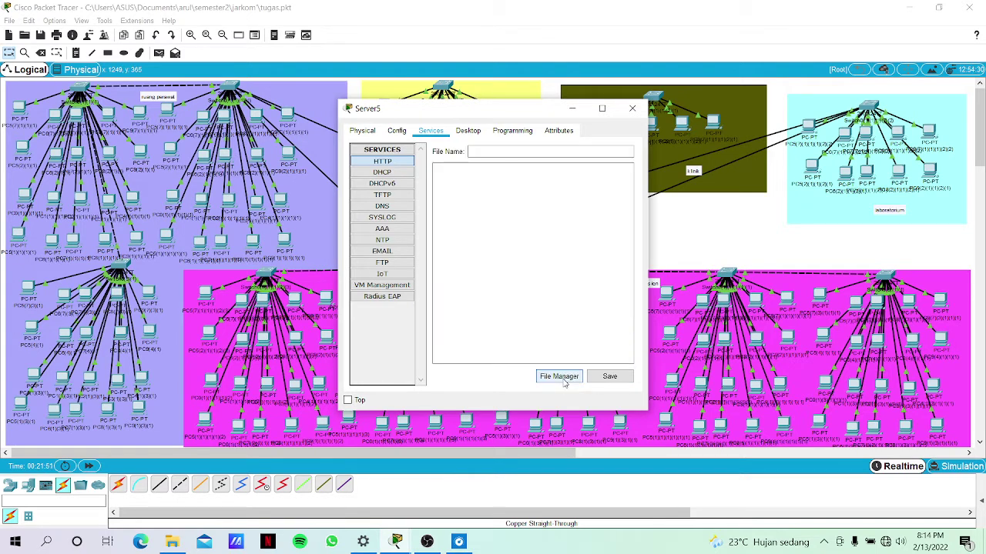
pyautogui.click(513, 153)
pyautogui.write('i')
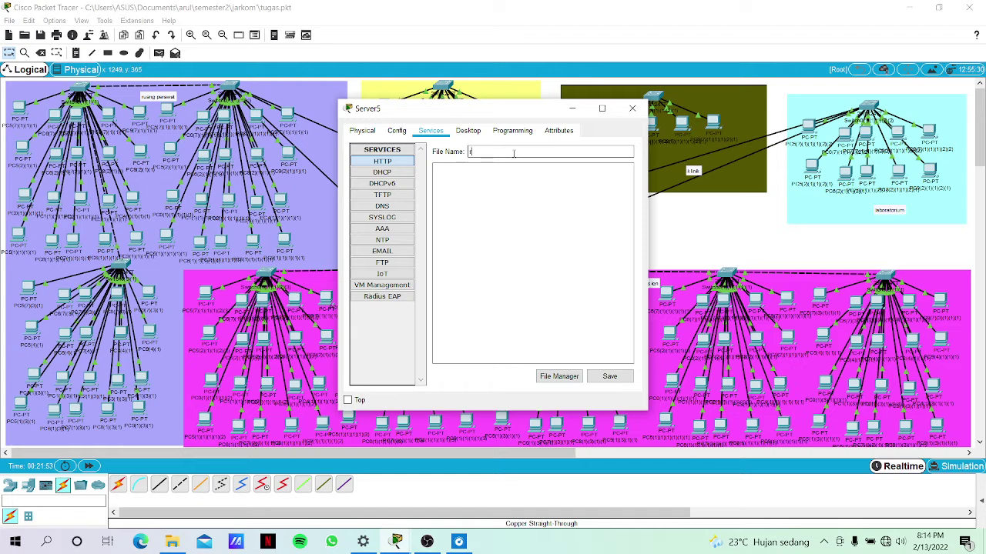
pyautogui.write('umah_sakit.html')
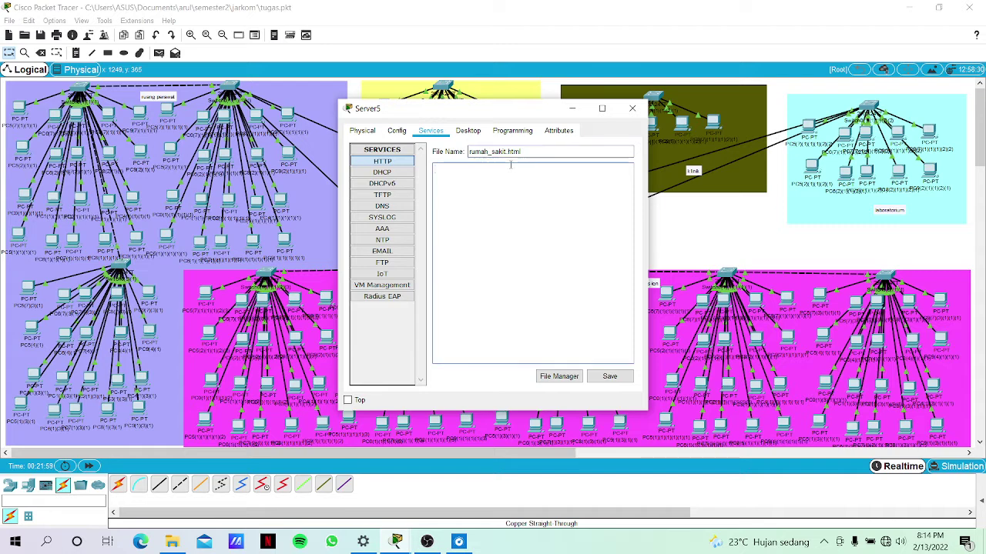
pyautogui.click(512, 167)
pyautogui.hotkey('ctrl', 'v')
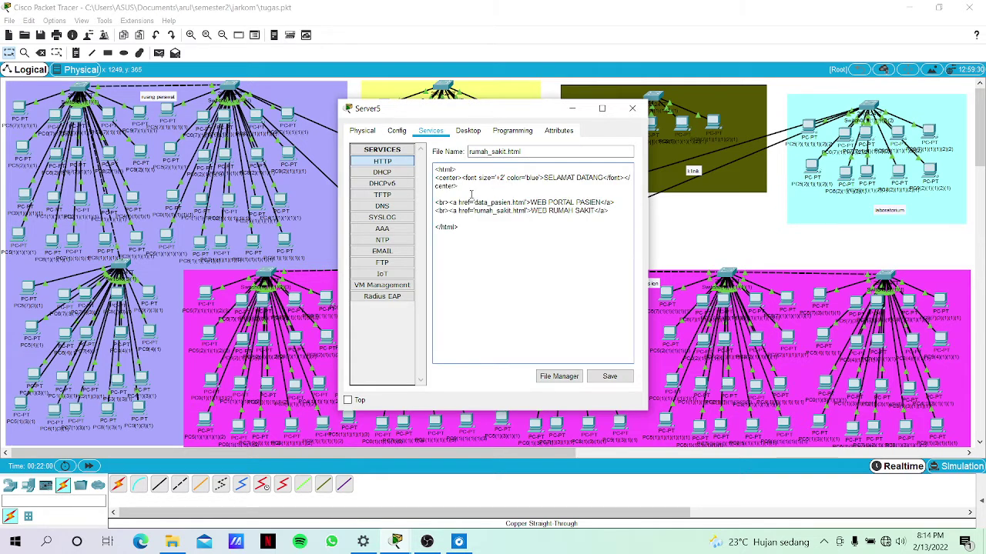
# Replace the page body with an h1 heading 'WEB RUMAH SAKIT' and save.
pyautogui.moveTo(460, 186); pyautogui.dragTo(431, 179)
pyautogui.press('BackSpace')
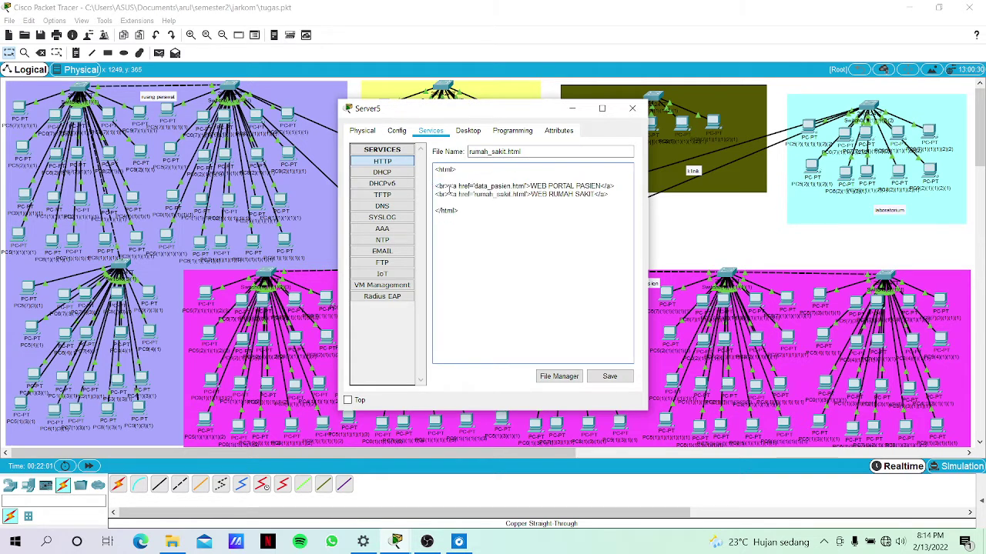
pyautogui.moveTo(610, 195); pyautogui.dragTo(422, 191)
pyautogui.press('BackSpace')
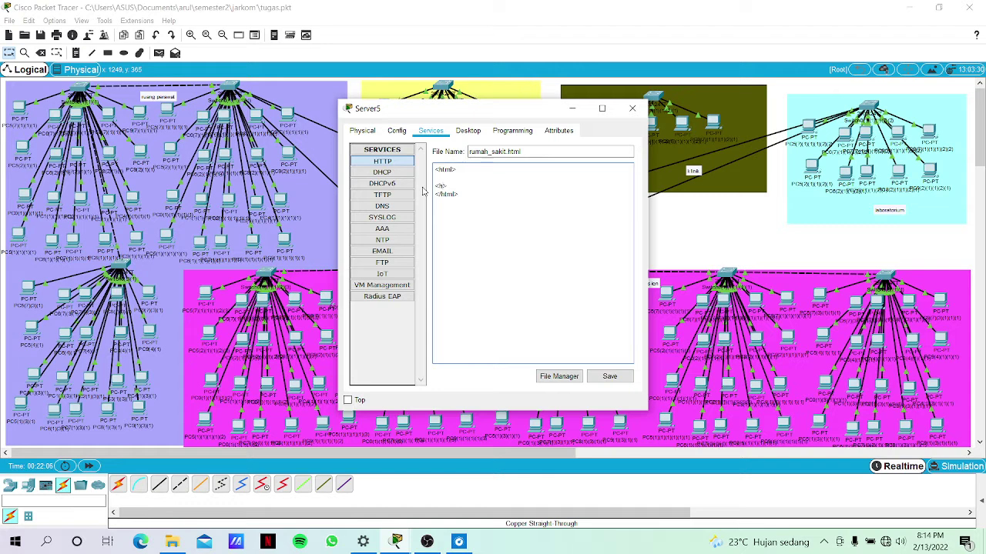
pyautogui.write('1')
pyautogui.write('WEB RUMAH SAKIT</h1>')
pyautogui.click(608, 377)
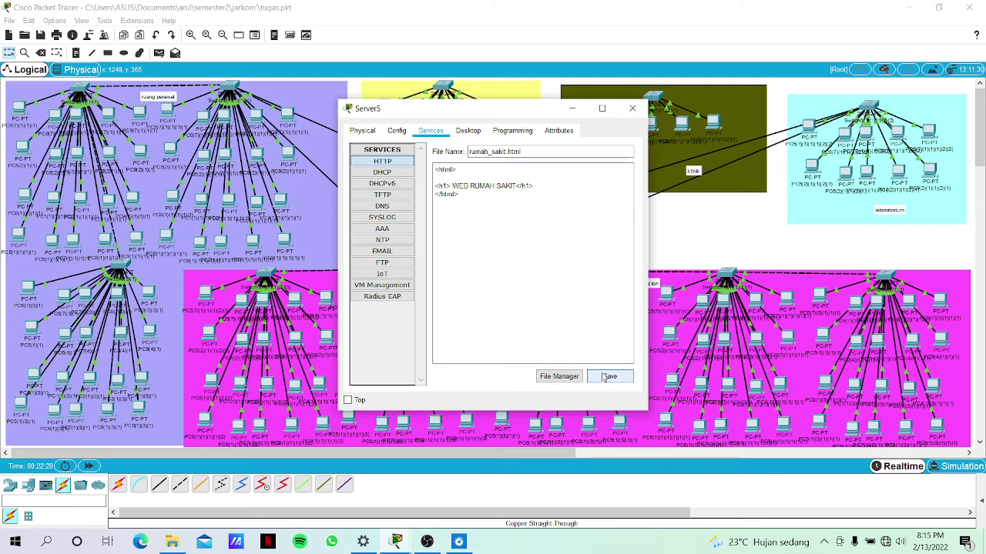
# Copy rumah_sakit.html's code and start another new file.
pyautogui.click(511, 238)
pyautogui.hotkey('ctrl', 'a')
pyautogui.hotkey('ctrl', 'c')
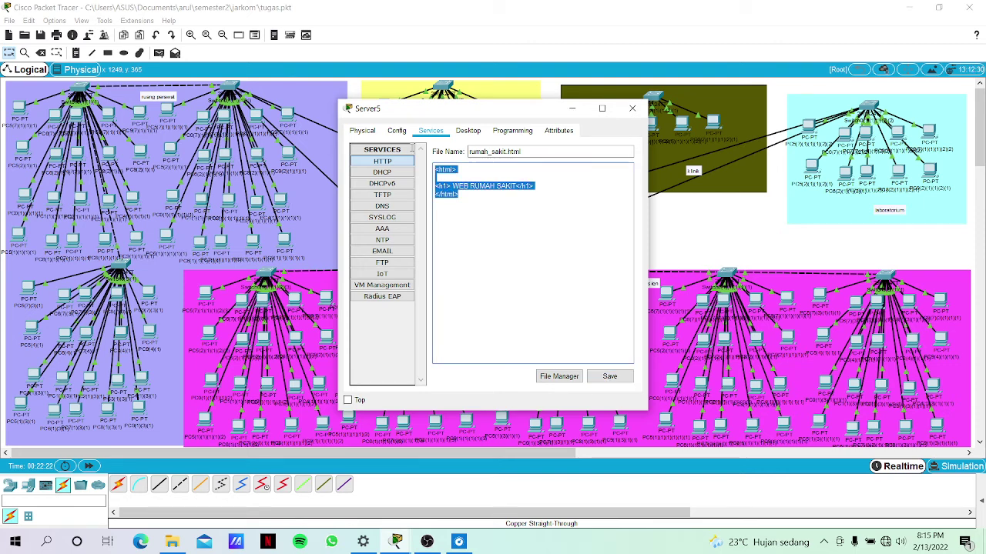
pyautogui.click(559, 376)
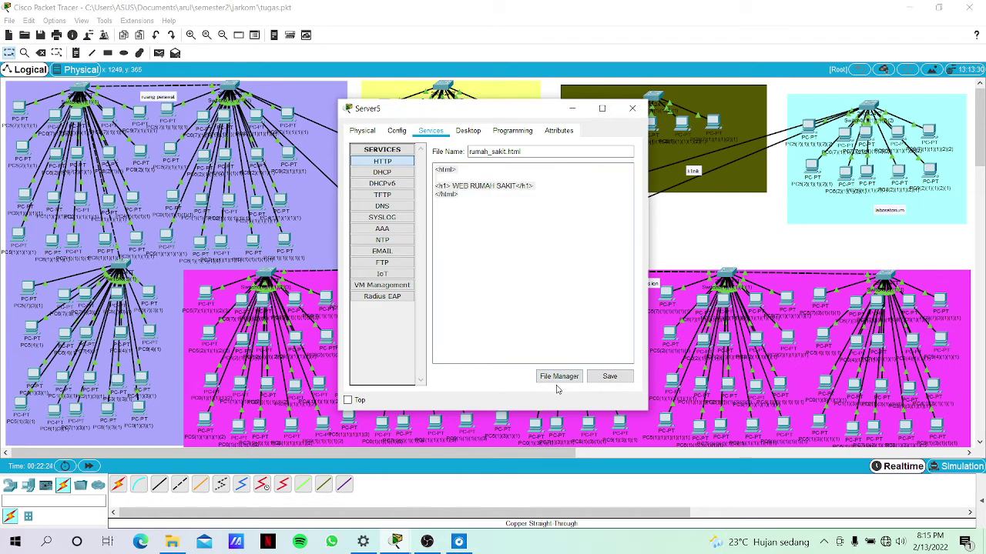
pyautogui.click(559, 375)
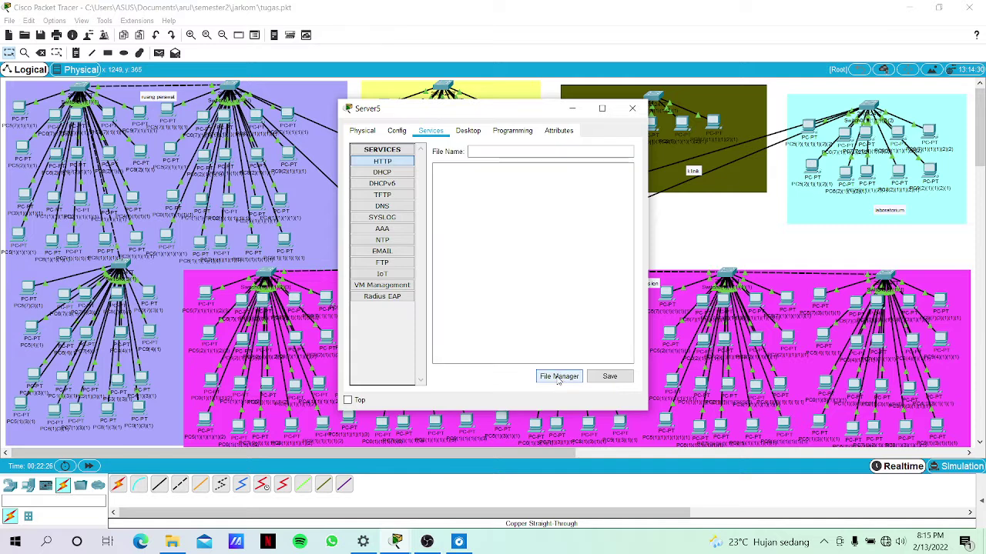
# Name the new file data_pasien.html and paste in the copied page code.
pyautogui.click(517, 152)
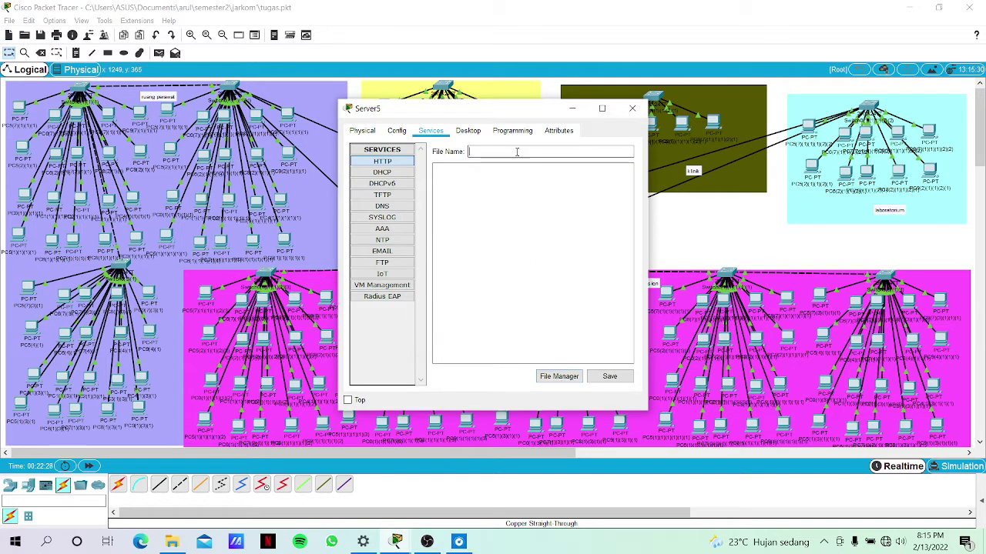
pyautogui.write('data_pasien')
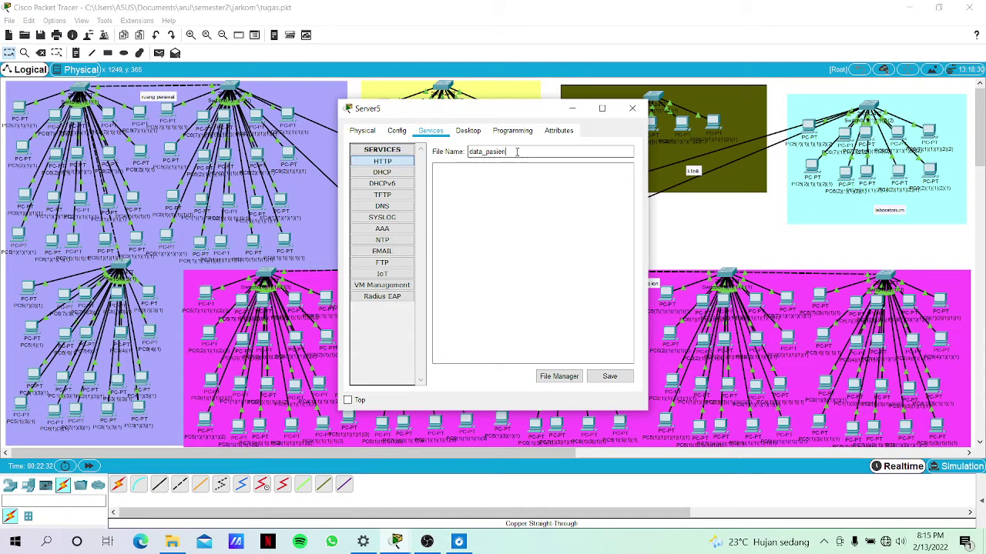
pyautogui.write('.html')
pyautogui.click(558, 179)
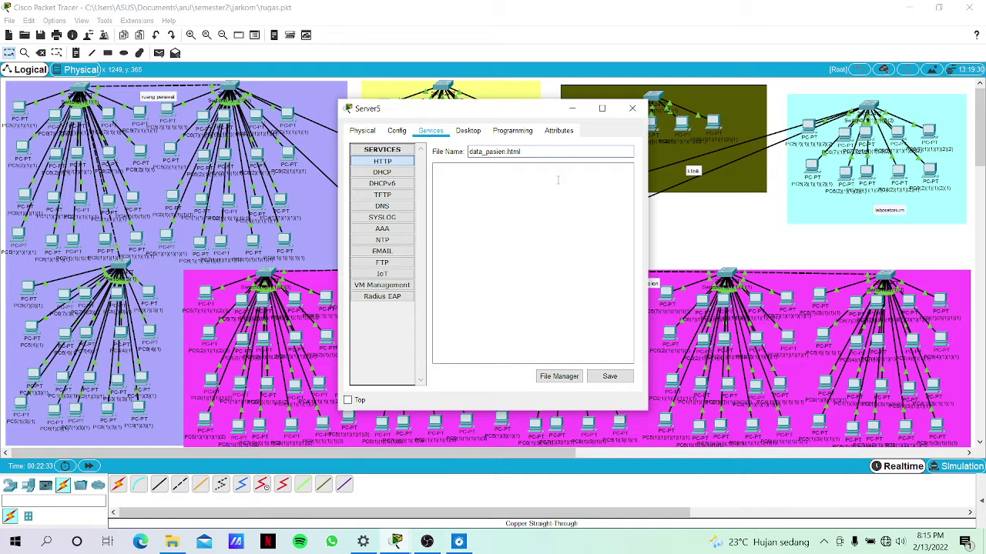
pyautogui.hotkey('ctrl', 'v')
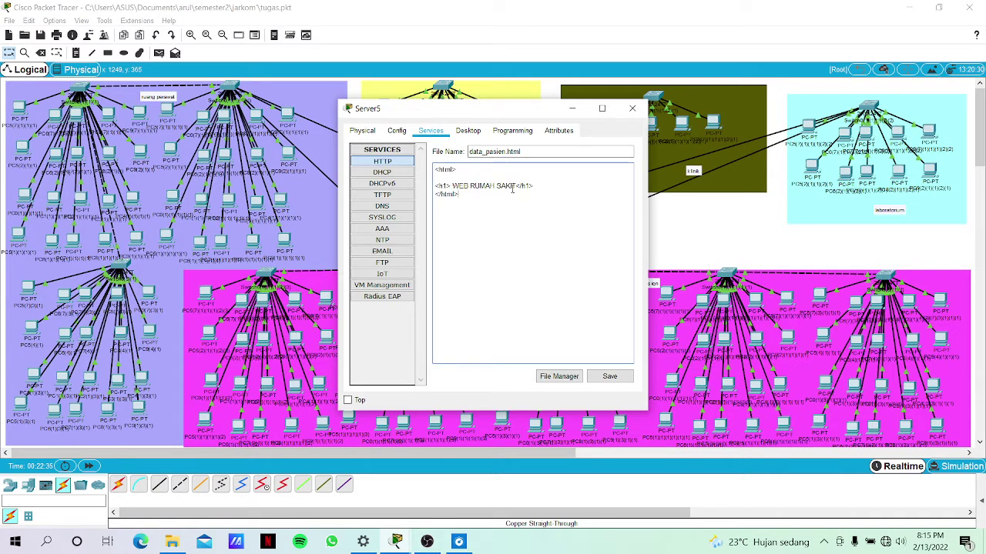
# Change the heading to 'WEB PORTAL PASIEN', save, check the file list, and close Server5.
pyautogui.press('BackSpace')
pyautogui.press('BackSpace')
pyautogui.press('BackSpace')
pyautogui.press('BackSpace')
pyautogui.press('BackSpace')
pyautogui.press('BackSpace')
pyautogui.press('BackSpace')
pyautogui.press('BackSpace')
pyautogui.press('BackSpace')
pyautogui.press('BackSpace')
pyautogui.write('POR')
pyautogui.press('Right')
pyautogui.write('AL PAS')
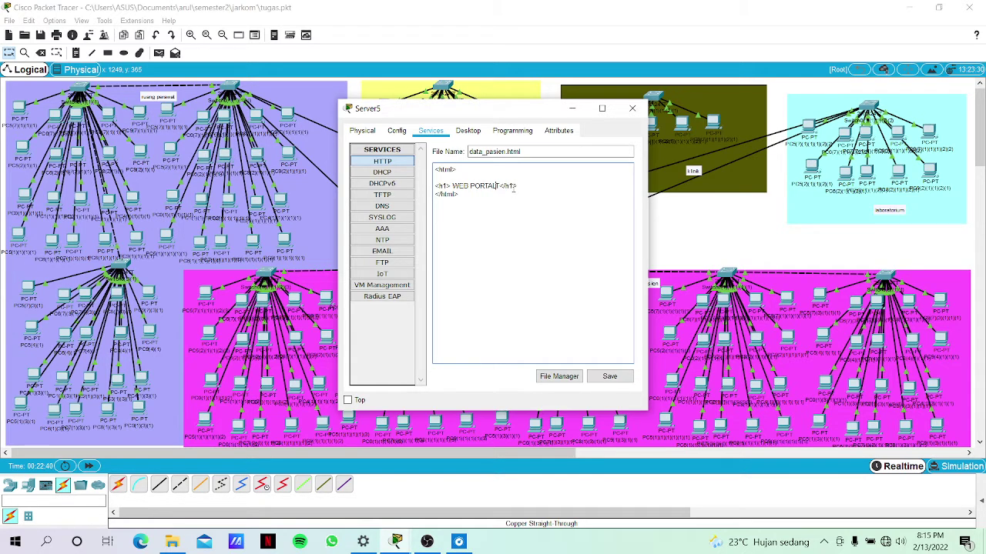
pyautogui.write('IENT')
pyautogui.click(610, 376)
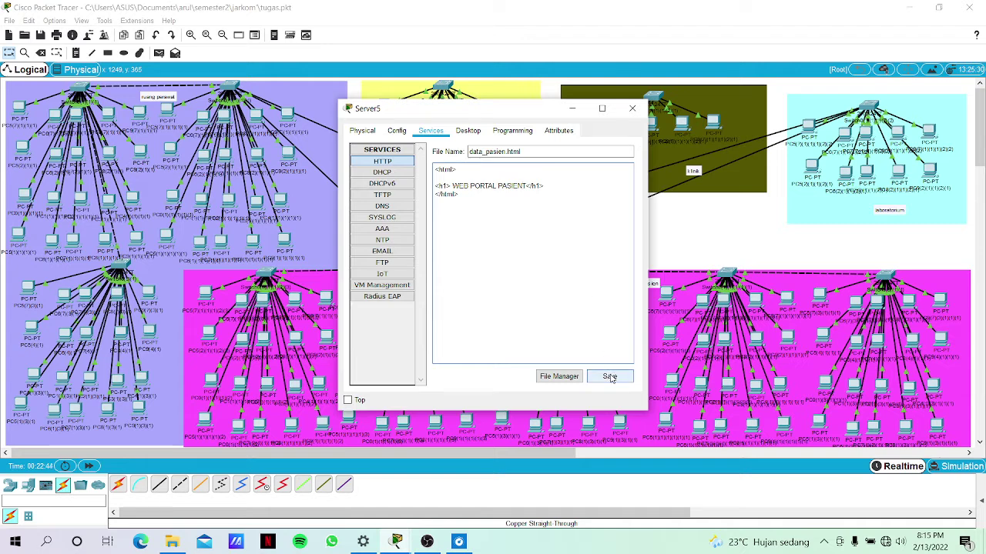
pyautogui.press('BackSpace')
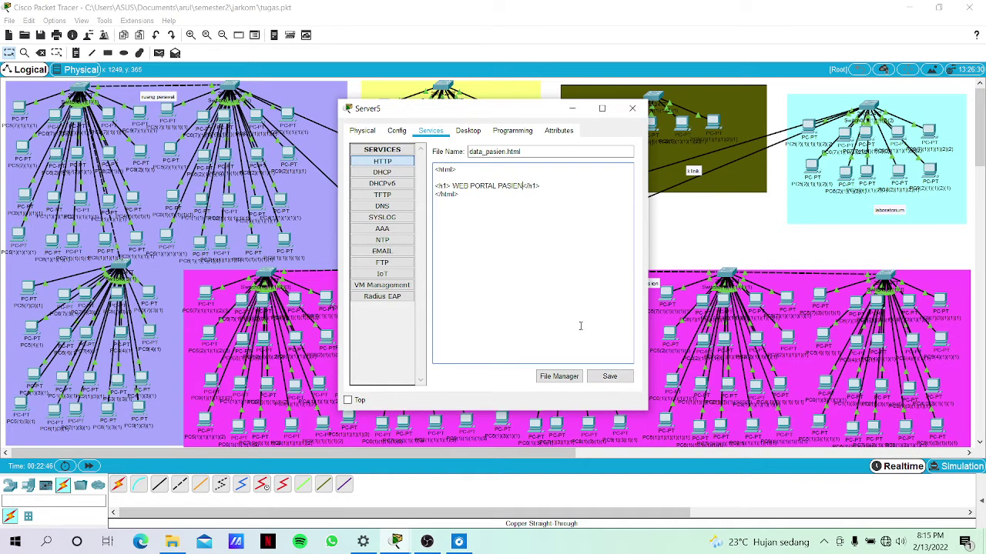
pyautogui.click(608, 376)
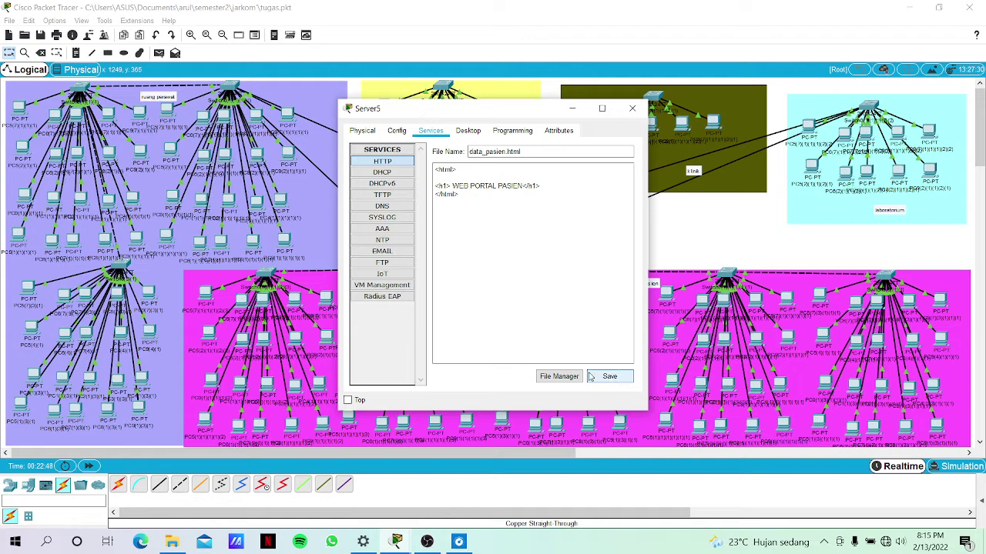
pyautogui.click(559, 375)
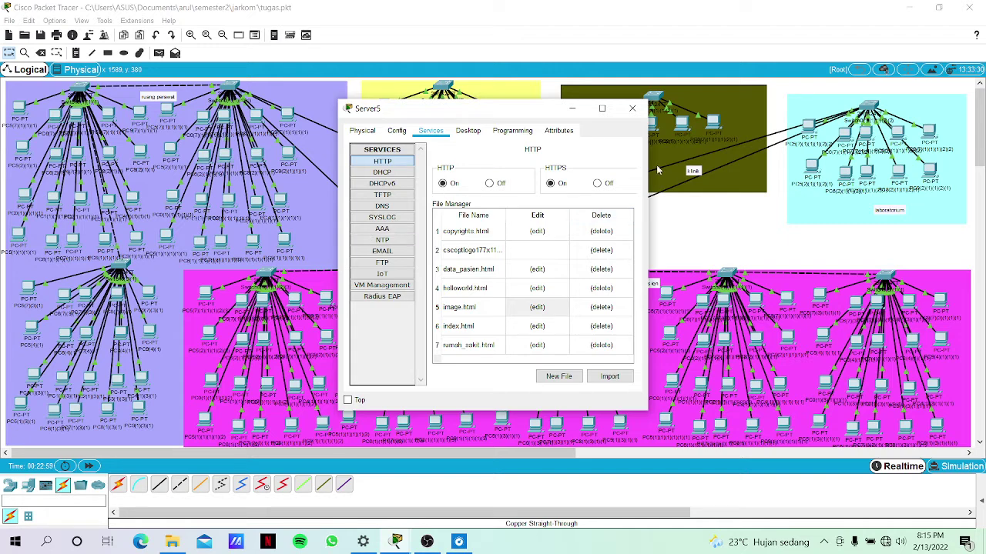
pyautogui.click(670, 241)
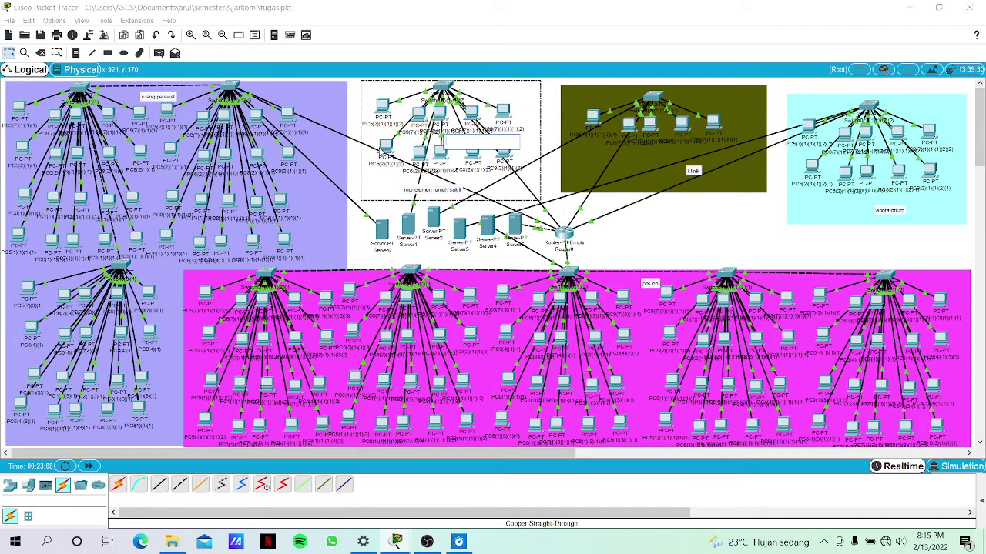
# Open Server1's DNS service settings.
pyautogui.click(392, 151)
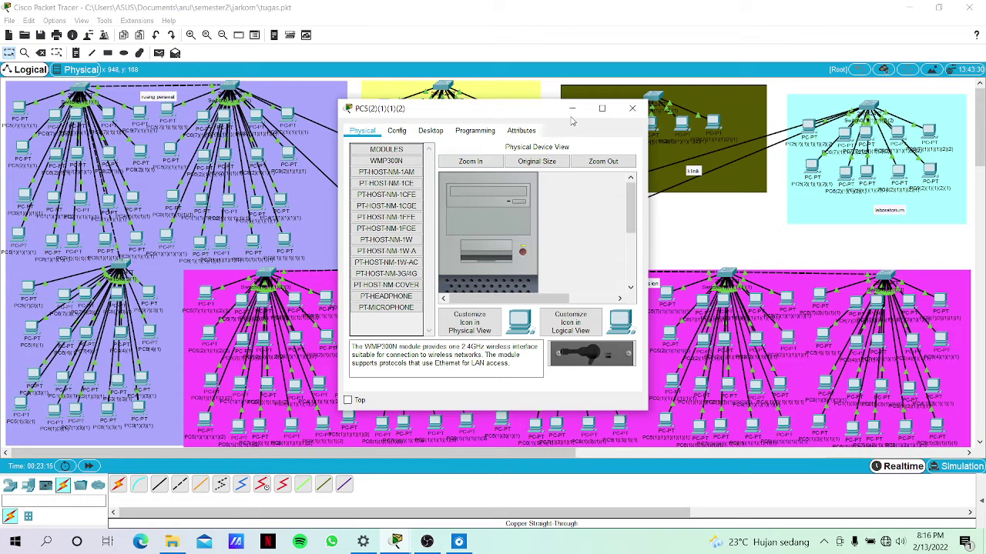
pyautogui.click(571, 108)
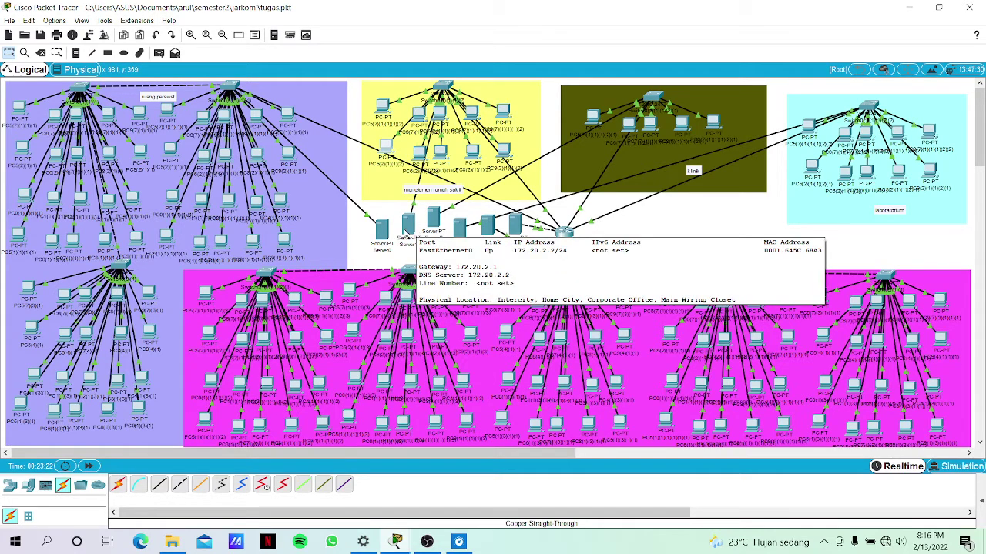
pyautogui.click(406, 228)
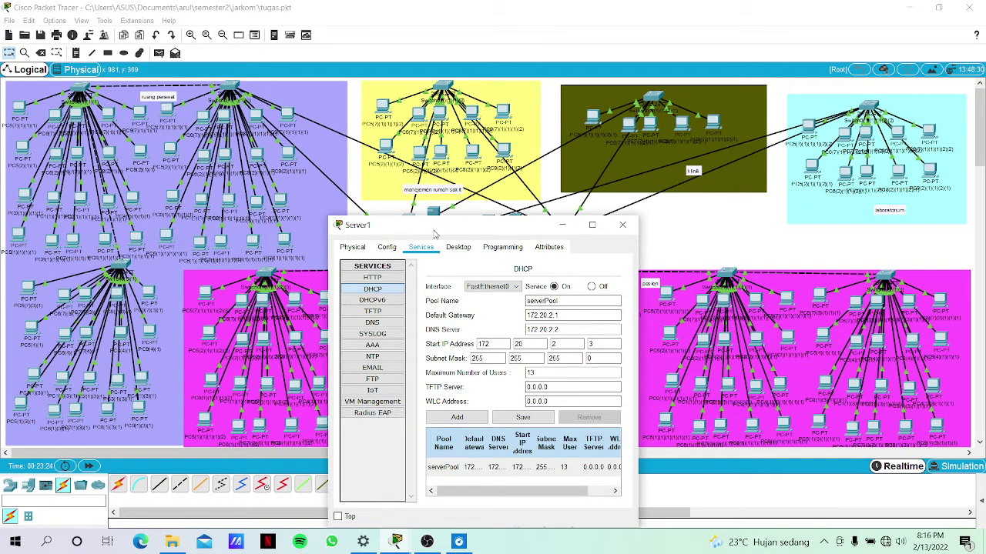
pyautogui.moveTo(404, 231); pyautogui.dragTo(393, 163)
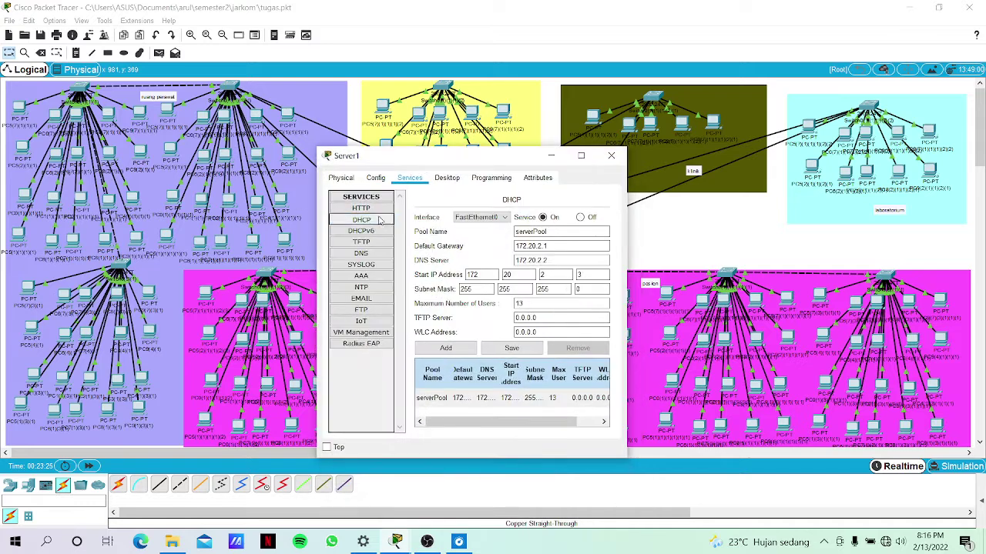
pyautogui.click(371, 255)
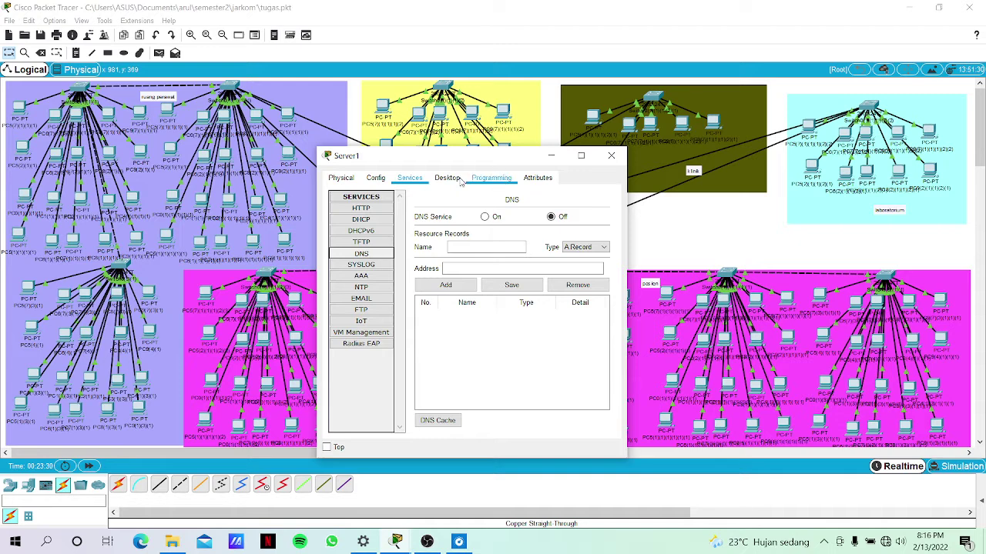
# Add an A record 'index' pointing to 172.20.6.2, then close Server1.
pyautogui.click(491, 247)
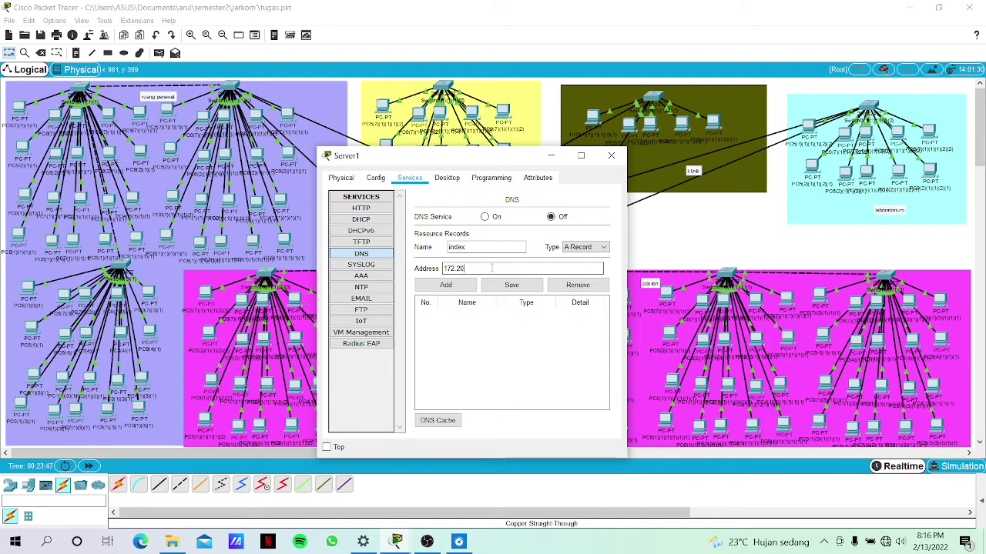
pyautogui.write('6.2')
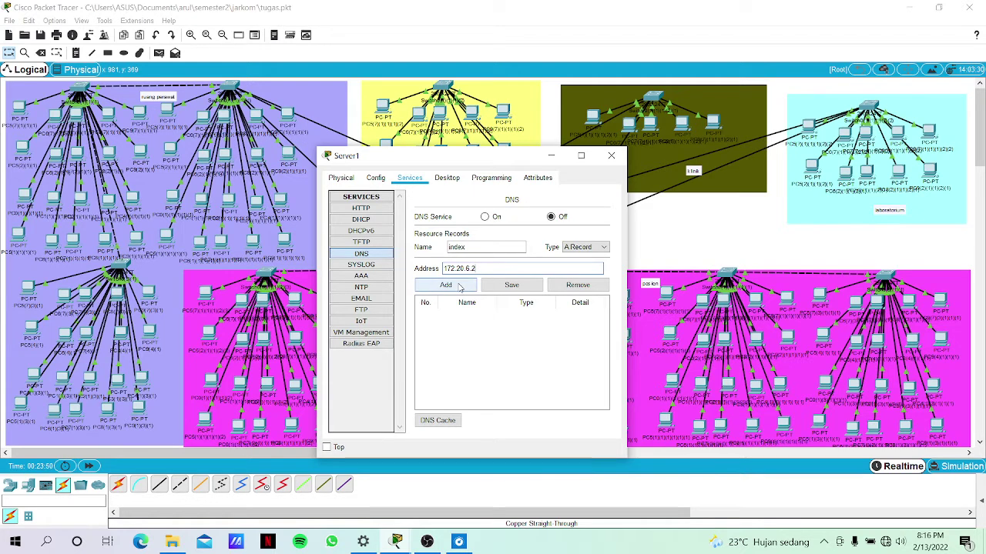
pyautogui.click(459, 287)
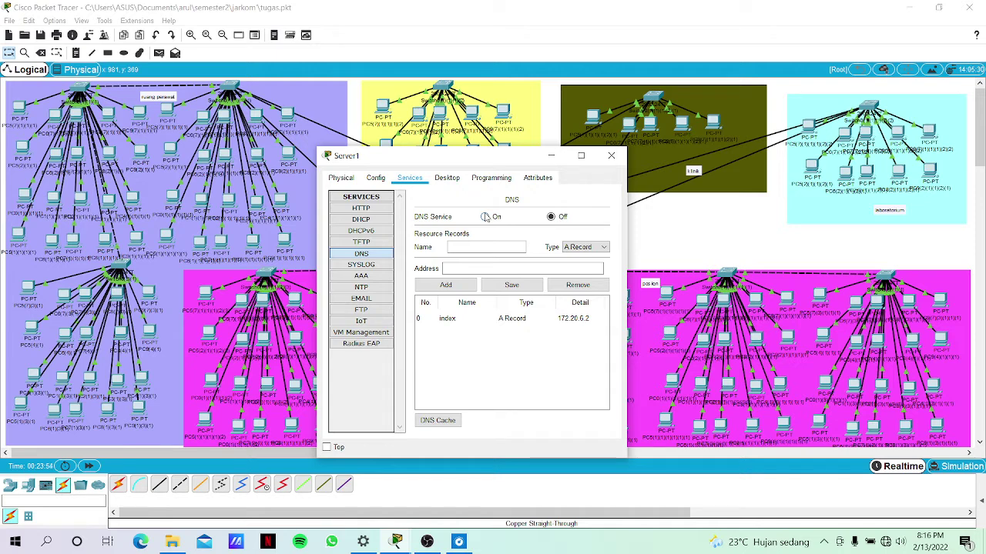
pyautogui.click(656, 265)
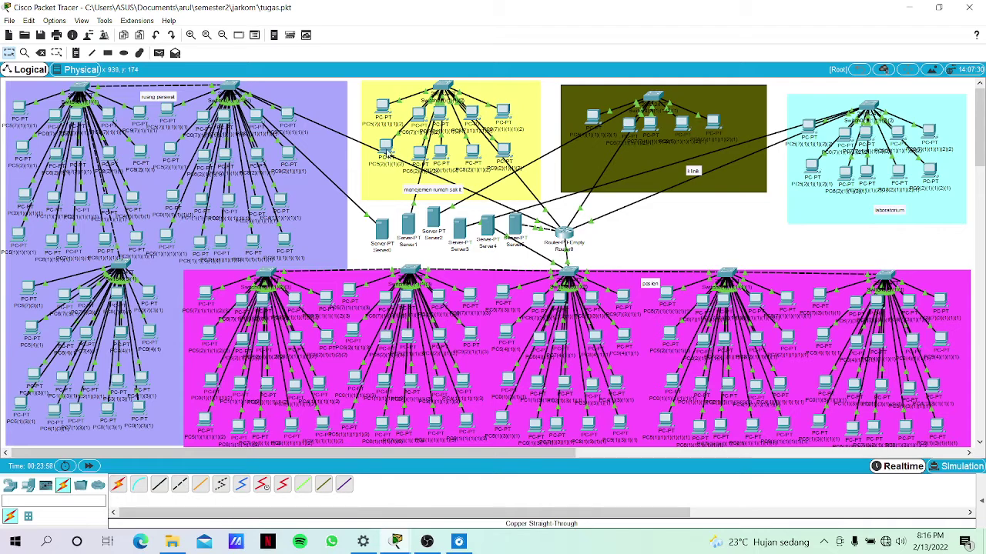
# Load 'index' in PC5(2)(1)(1)(2)'s Web Browser.
pyautogui.click(385, 148)
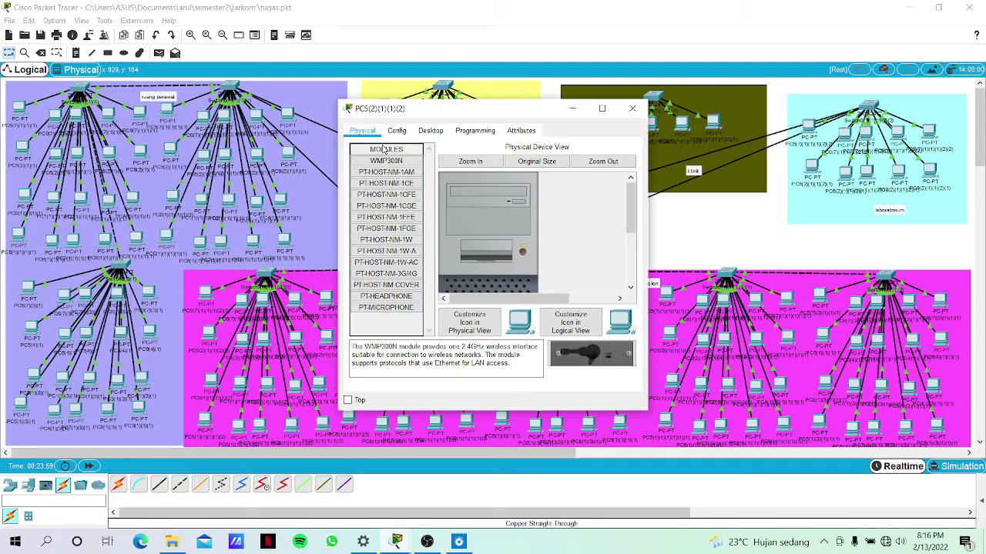
pyautogui.click(433, 131)
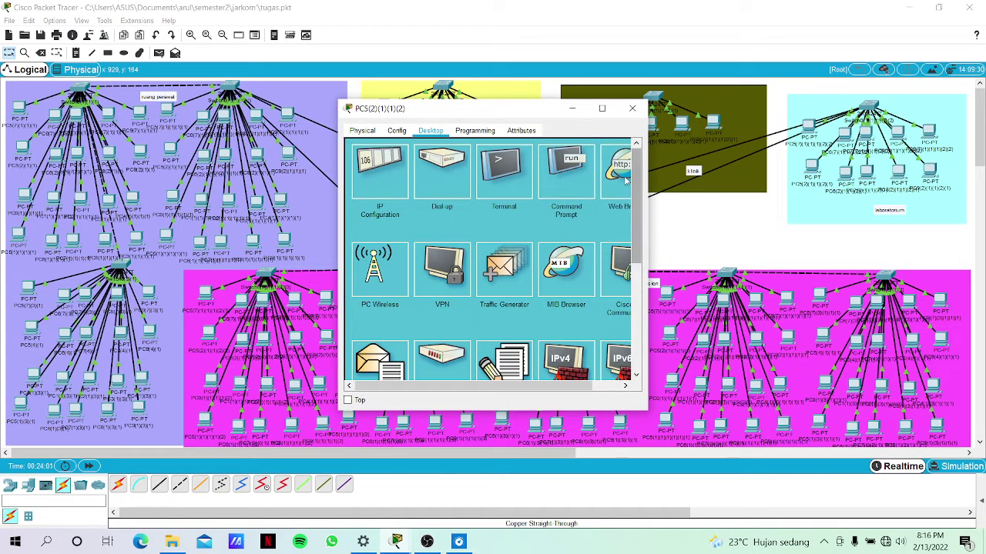
pyautogui.moveTo(493, 385); pyautogui.dragTo(520, 385)
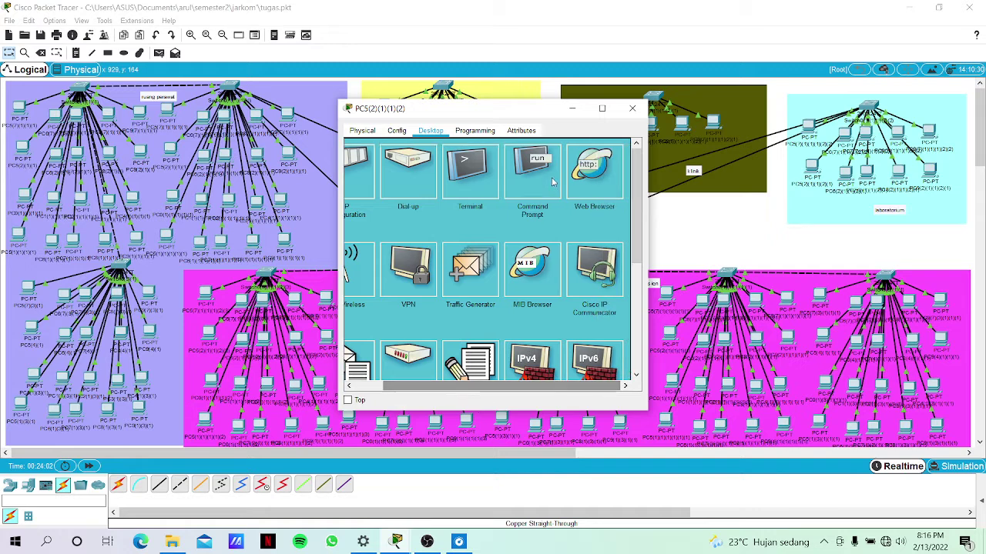
pyautogui.click(589, 164)
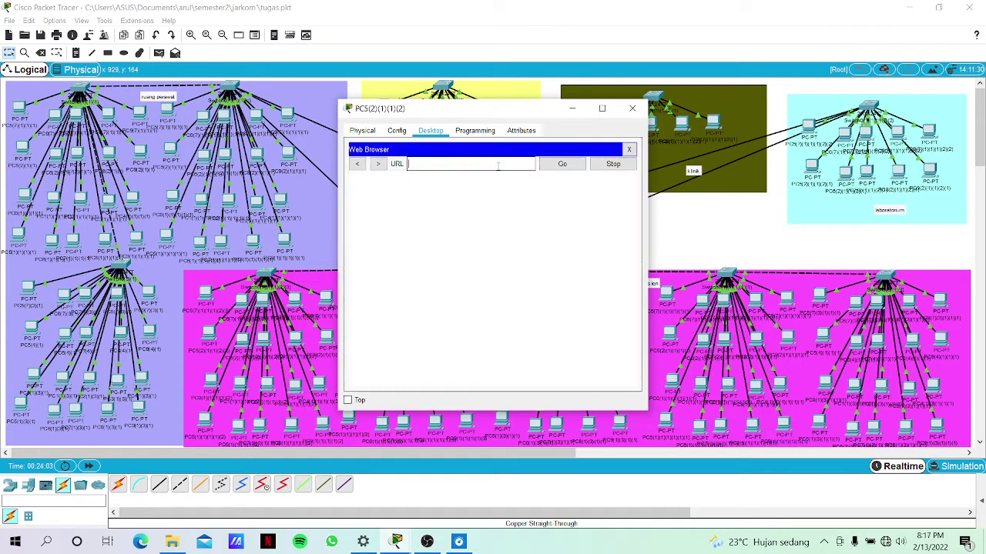
pyautogui.write('index')
pyautogui.press('Return')
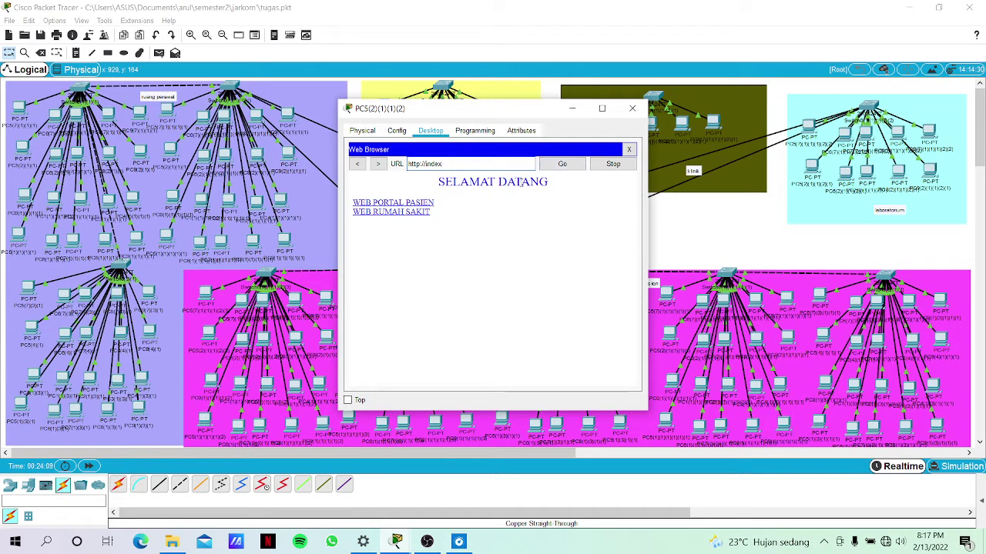
# Follow the WEB PORTAL PASIEN and WEB RUMAH SAKIT links, going back each time, then close.
pyautogui.click(397, 204)
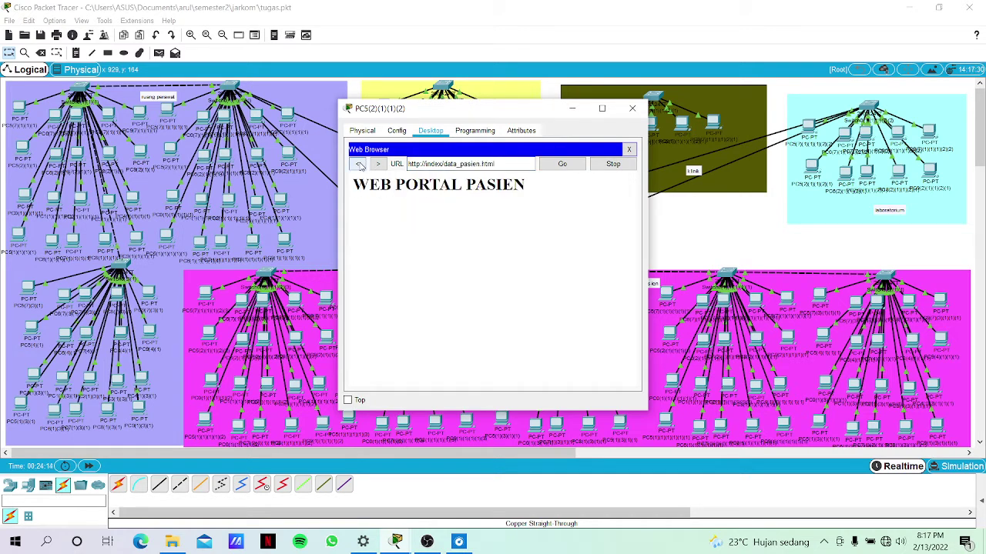
pyautogui.click(360, 166)
pyautogui.click(385, 216)
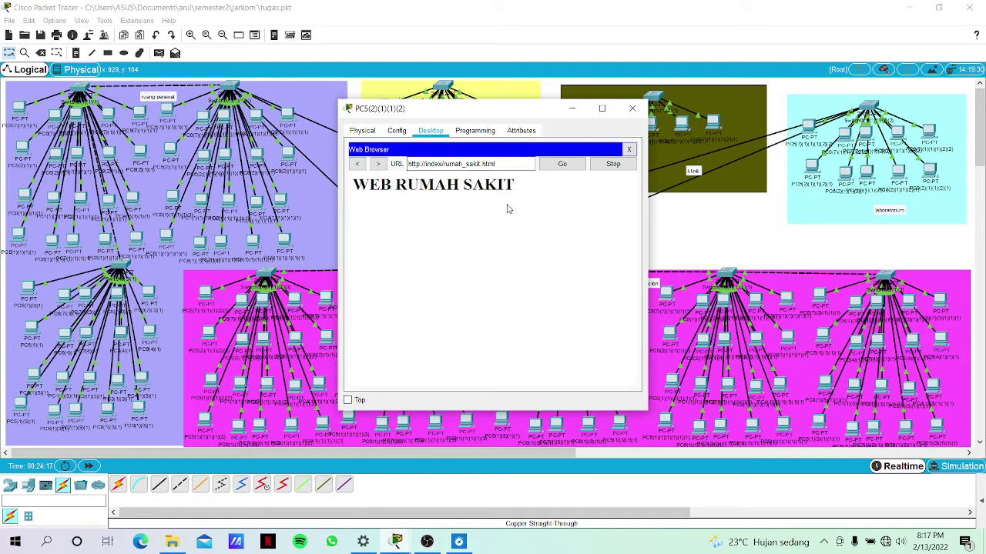
pyautogui.click(360, 166)
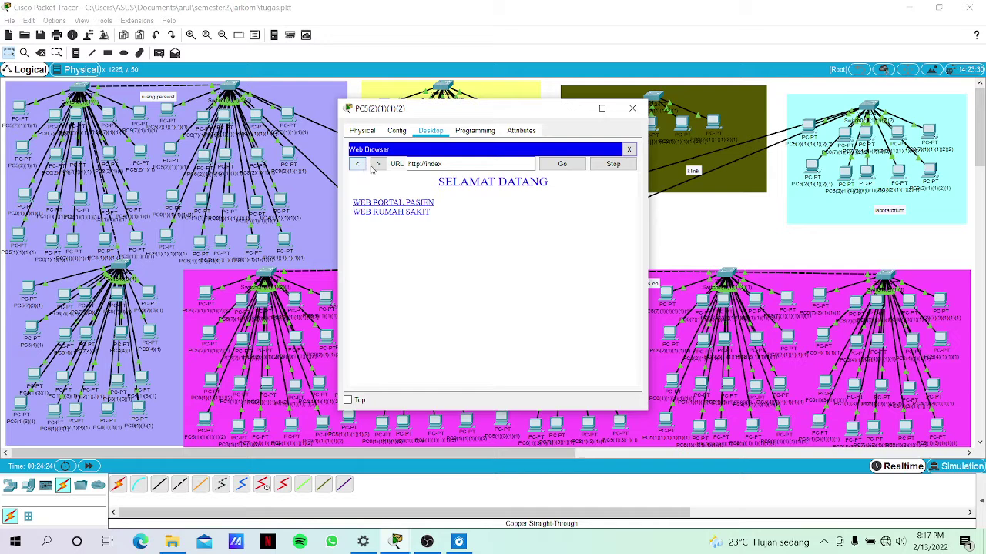
pyautogui.click(720, 242)
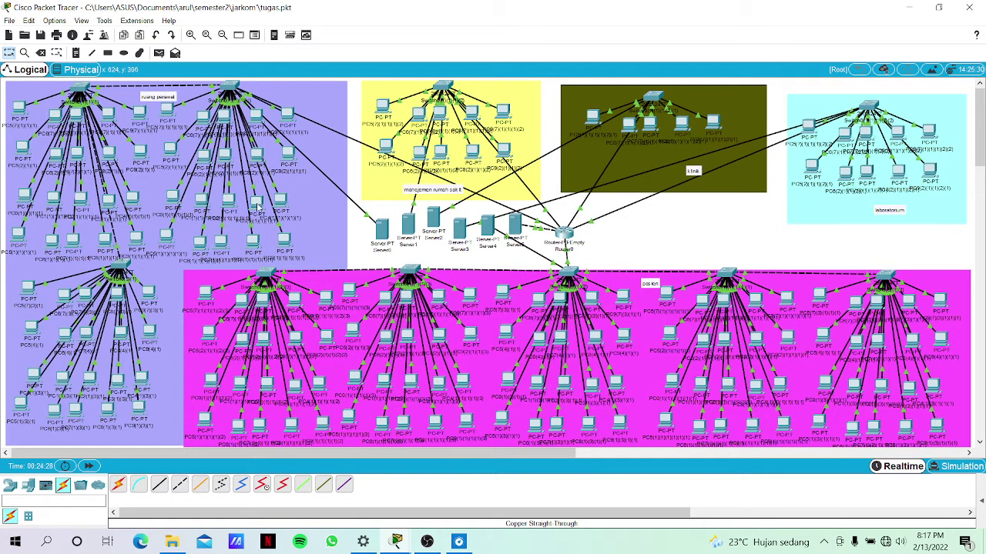
pyautogui.click(262, 204)
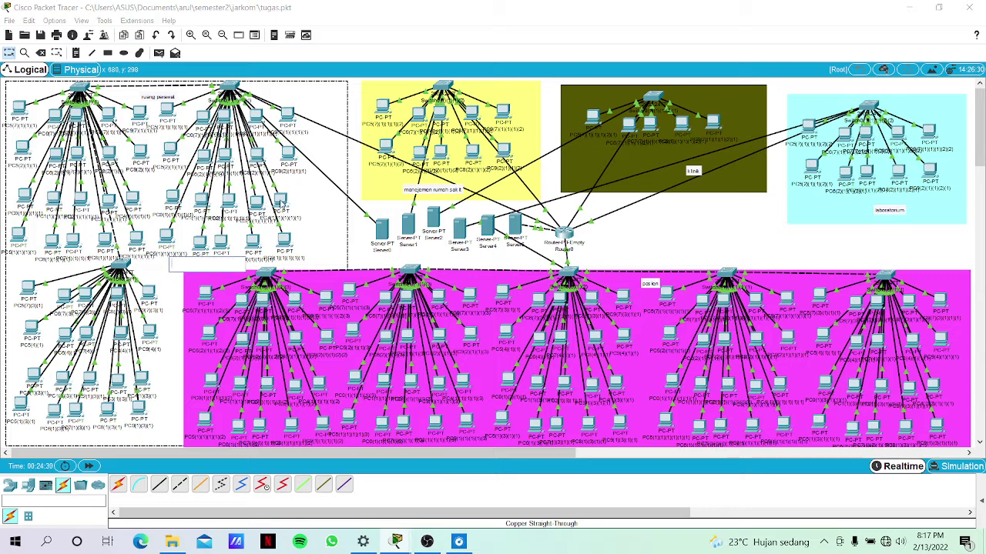
pyautogui.click(281, 203)
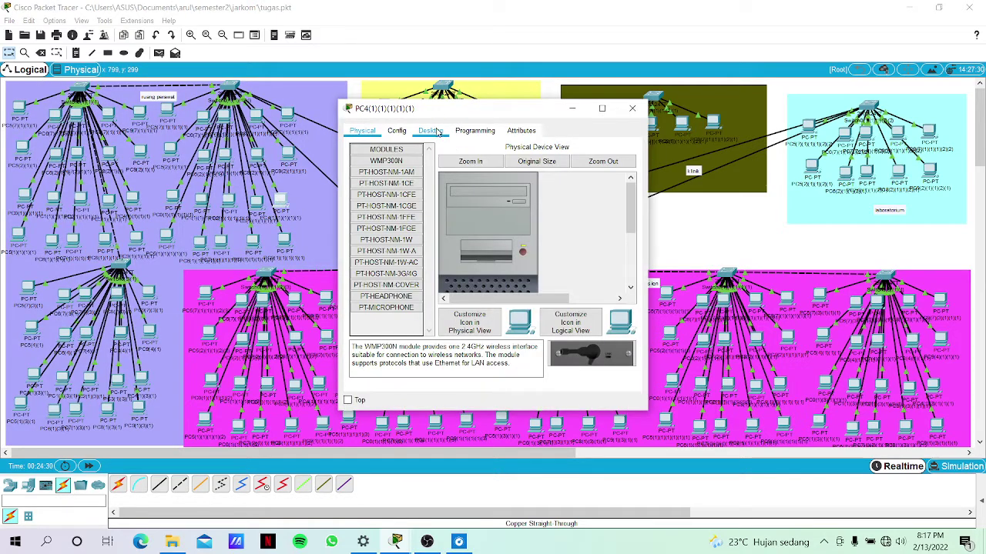
pyautogui.click(433, 131)
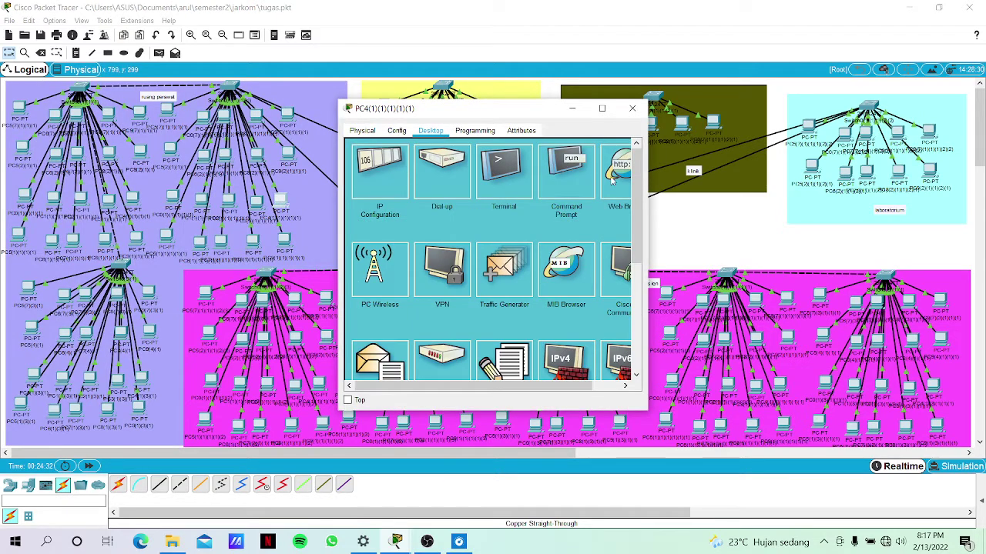
pyautogui.click(616, 175)
pyautogui.click(477, 166)
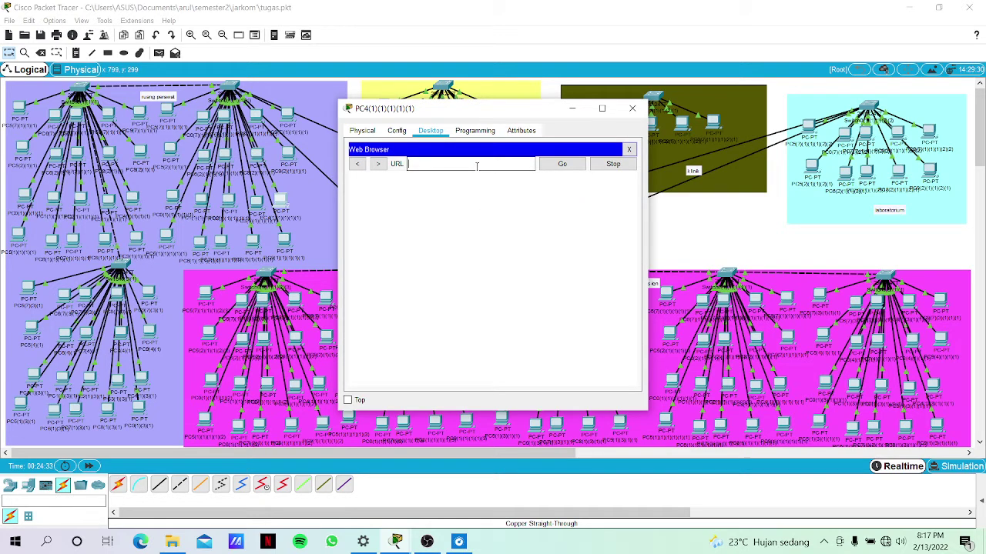
pyautogui.write('index')
pyautogui.press('Home')
pyautogui.write('http://')
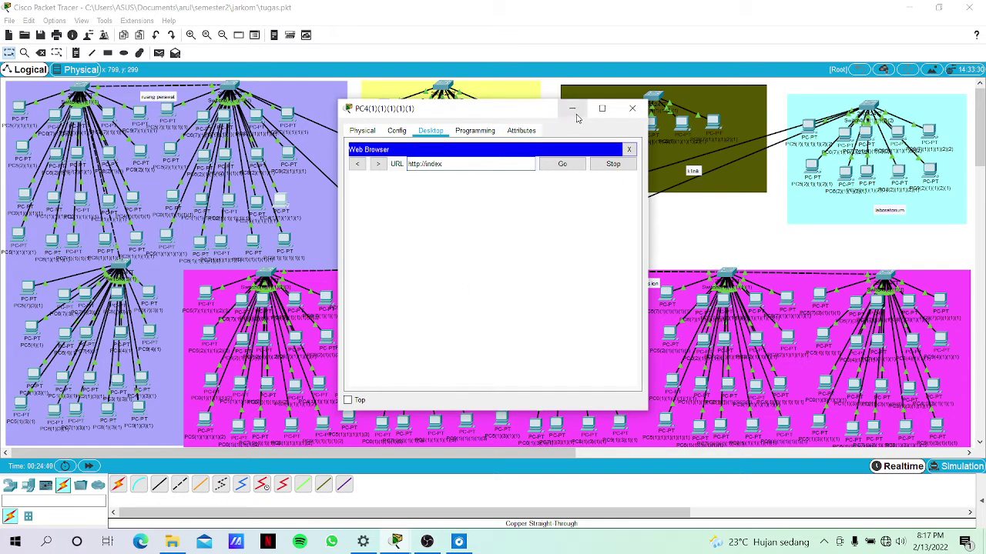
pyautogui.click(573, 109)
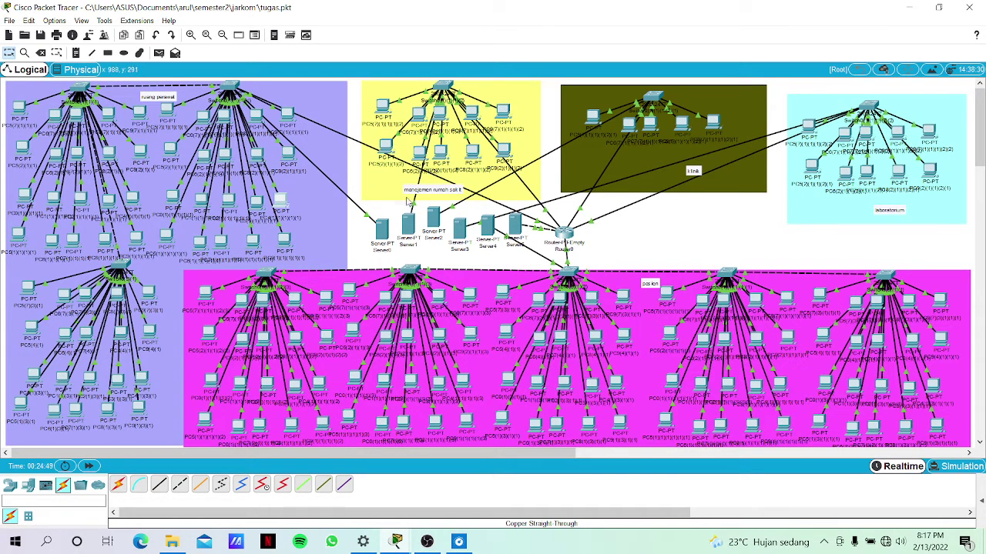
# Add a DNS A record named index pointing to 172.20.6.2 on Server0.
pyautogui.moveTo(407, 224)
pyautogui.click(378, 228)
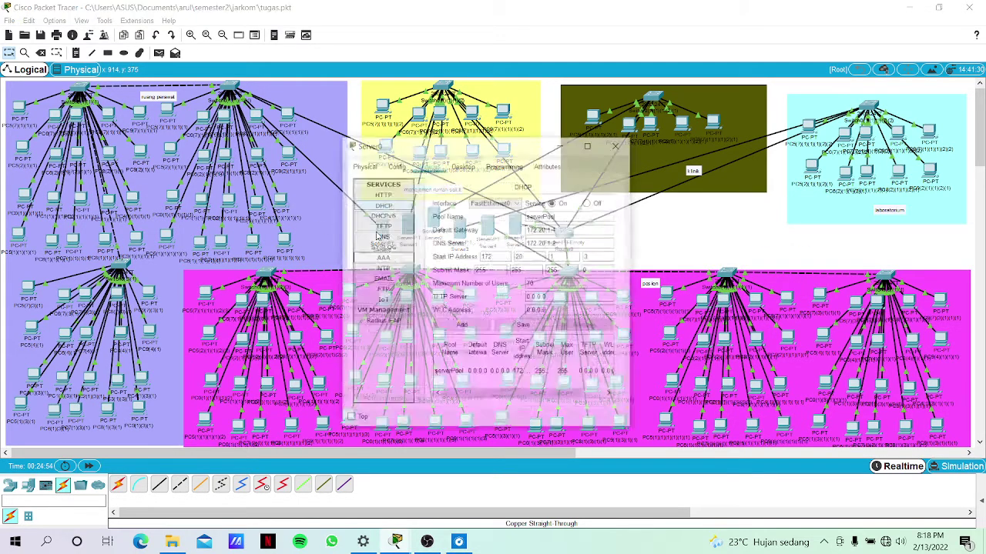
pyautogui.click(385, 207)
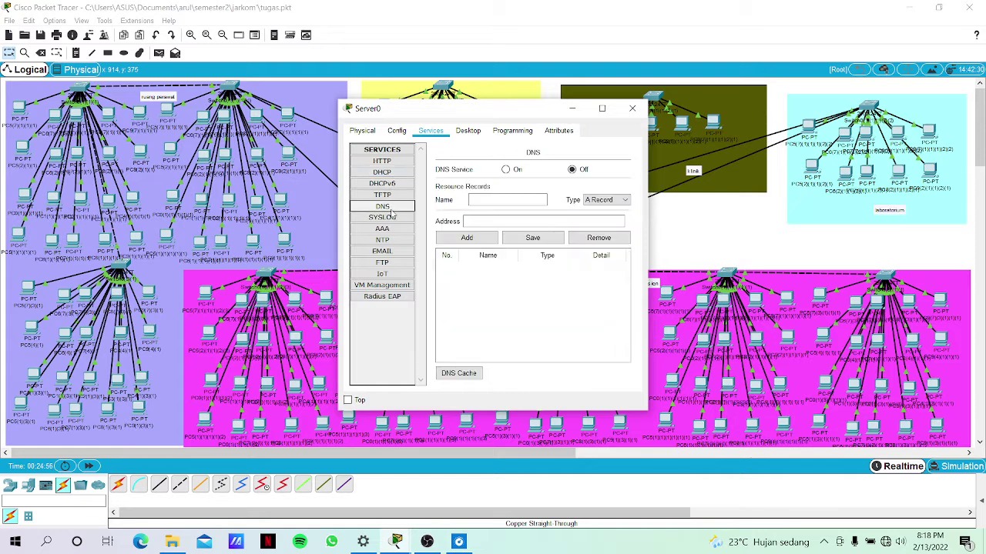
pyautogui.click(499, 200)
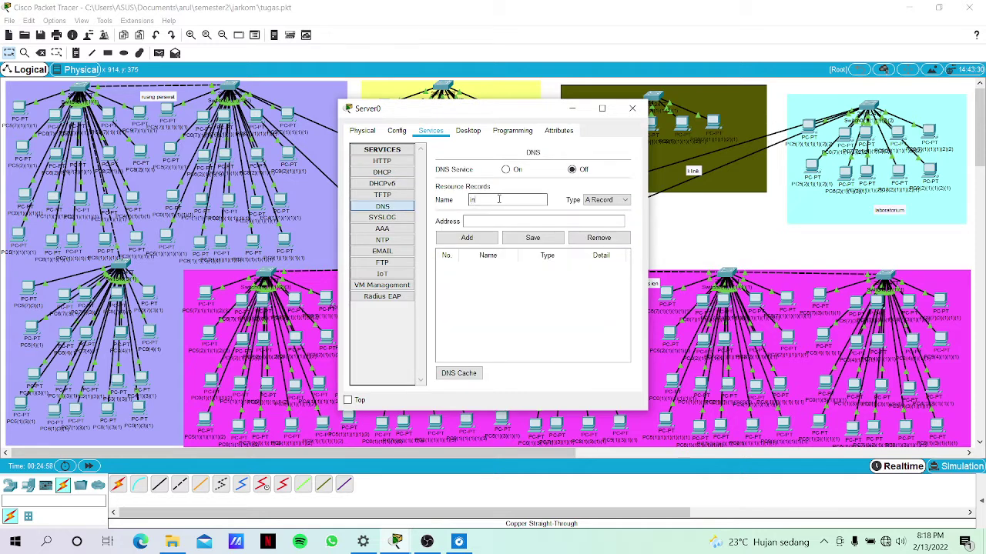
pyautogui.click(500, 220)
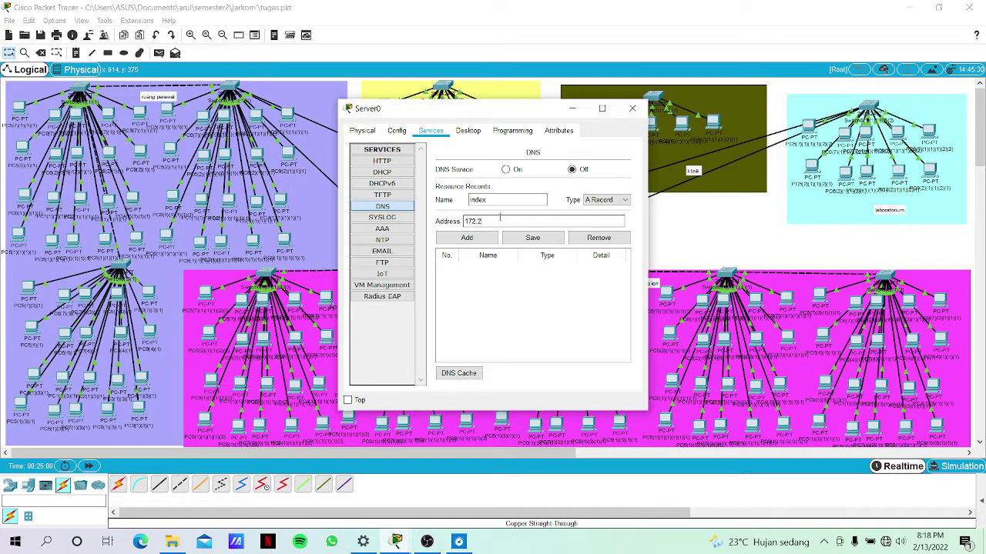
pyautogui.write('172.20.6.2')
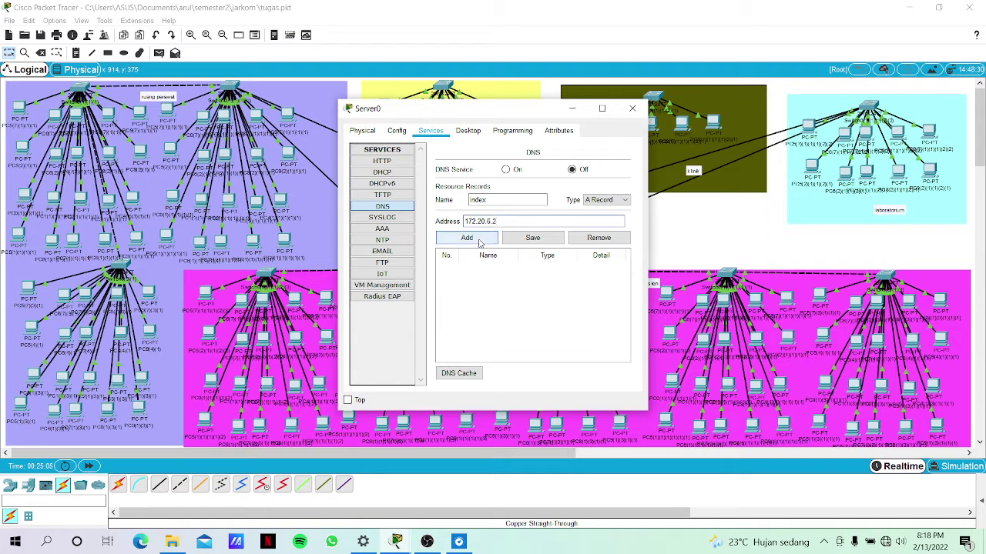
pyautogui.click(479, 240)
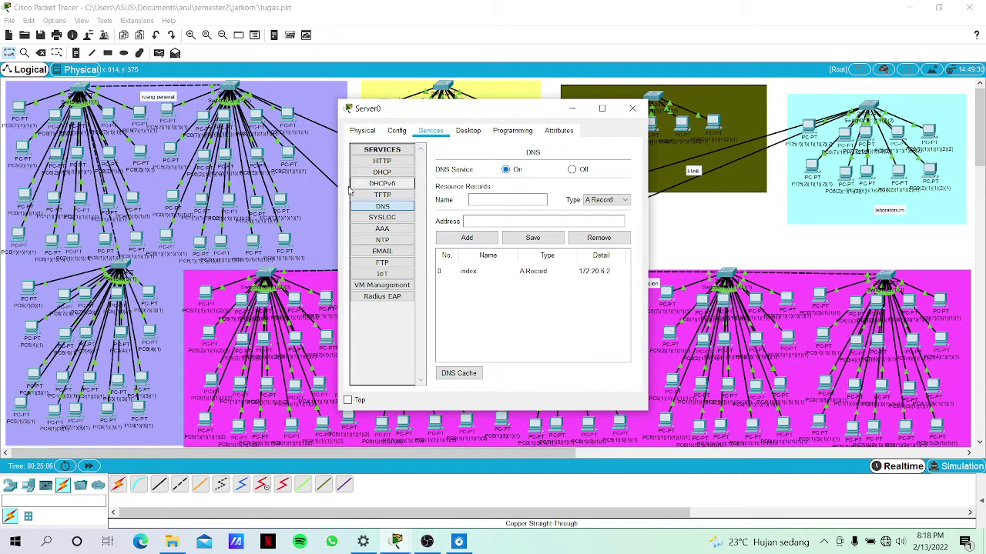
# Try loading index in PC9(1)(1)(1)(1)'s web browser, then close the browser.
pyautogui.click(286, 245)
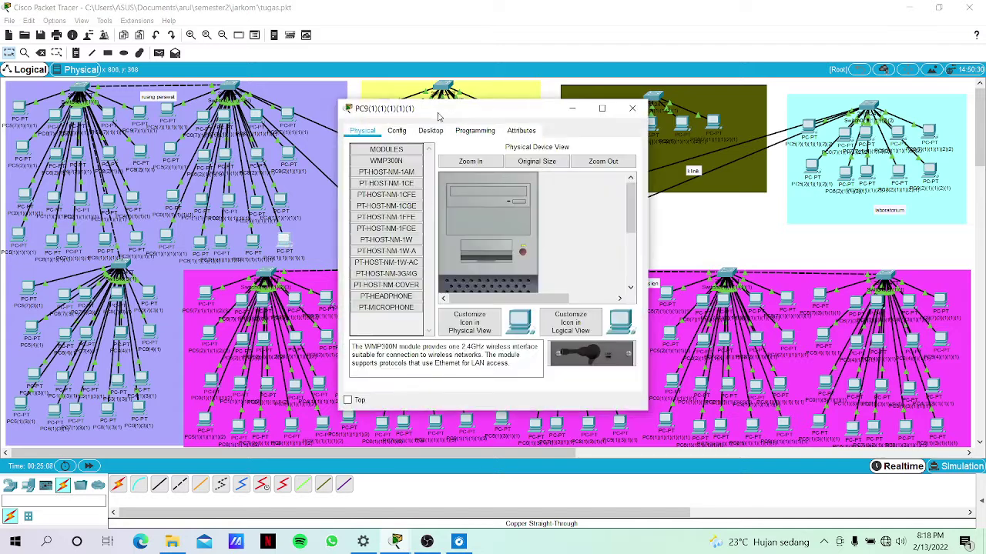
pyautogui.click(435, 132)
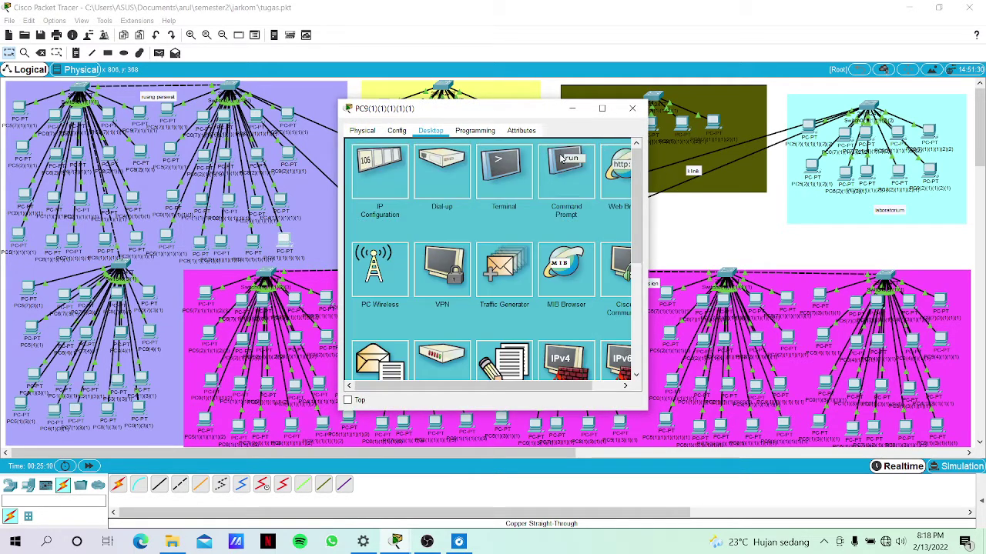
pyautogui.click(620, 174)
pyautogui.click(522, 165)
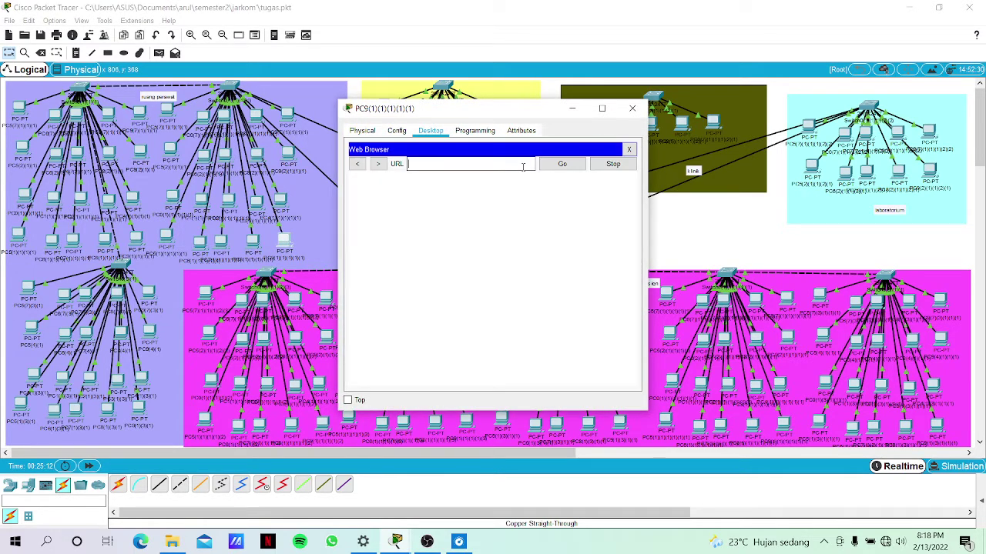
pyautogui.write('index')
pyautogui.press('Return')
pyautogui.click(632, 108)
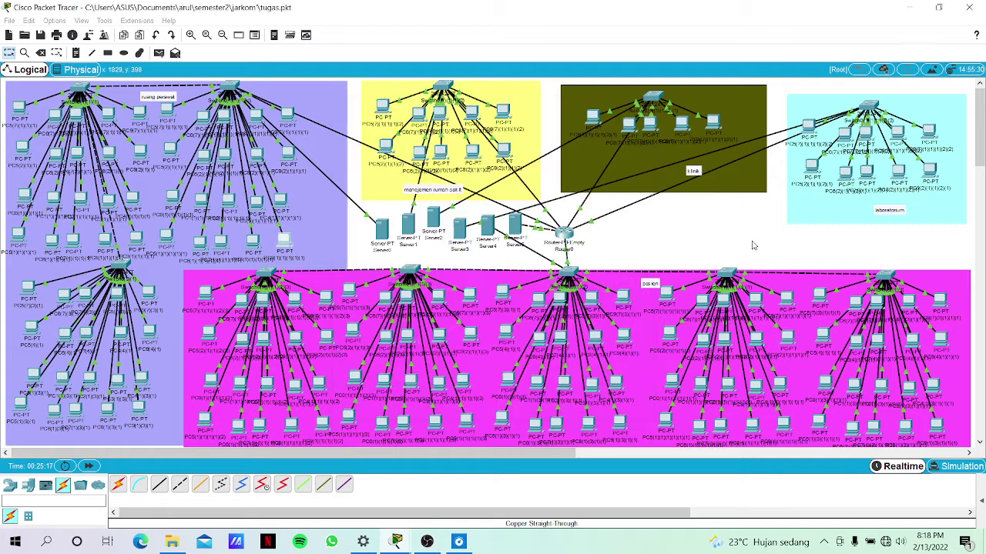
# Re-add Server0's index A record, then bring up PC9(7)(1)(1)(1)'s command prompt.
pyautogui.click(382, 229)
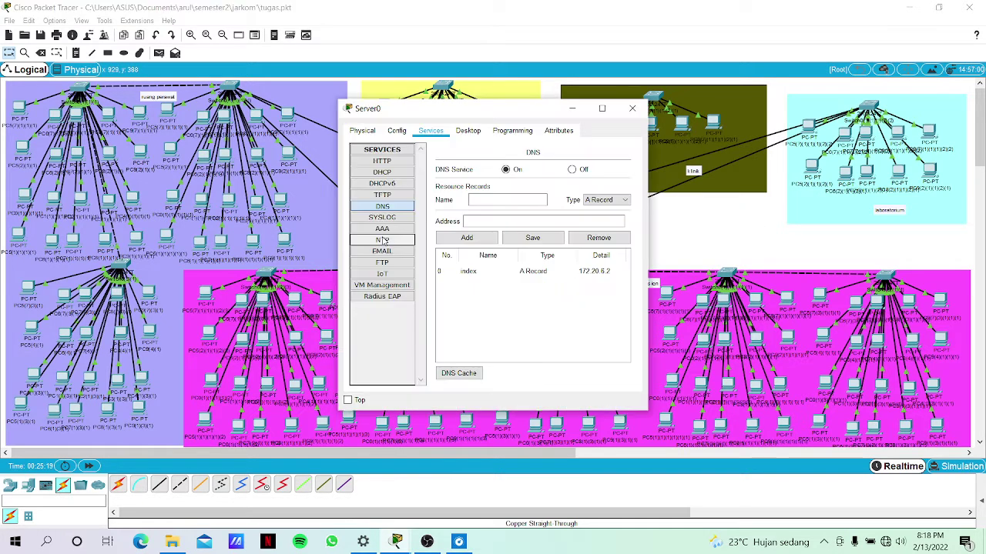
pyautogui.click(506, 271)
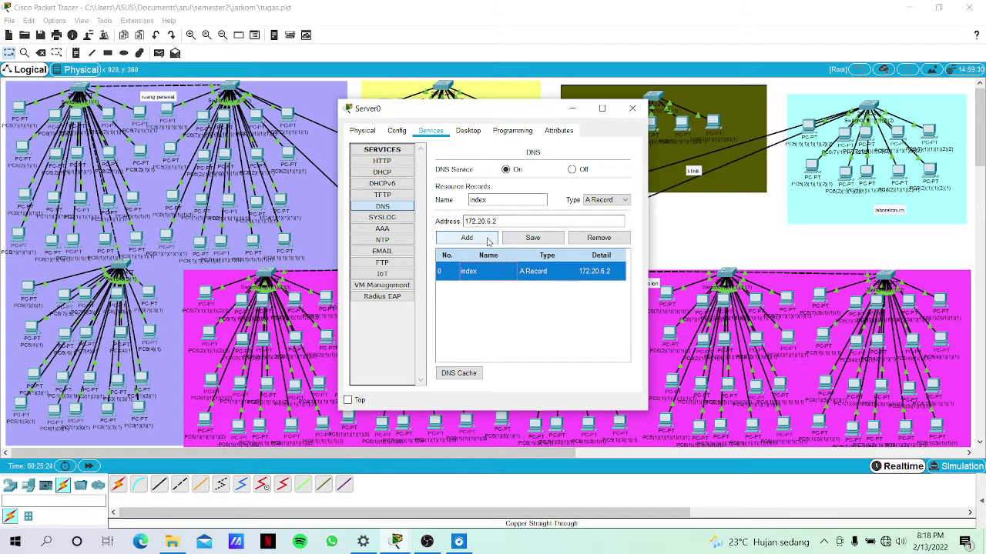
pyautogui.click(486, 241)
pyautogui.click(689, 222)
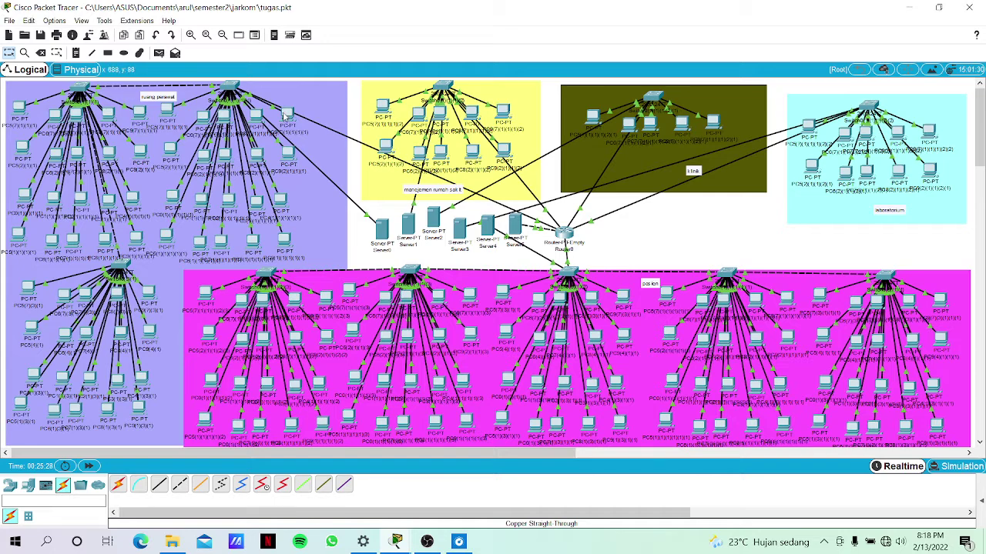
pyautogui.click(285, 115)
pyautogui.scroll(-1, 488, 262)
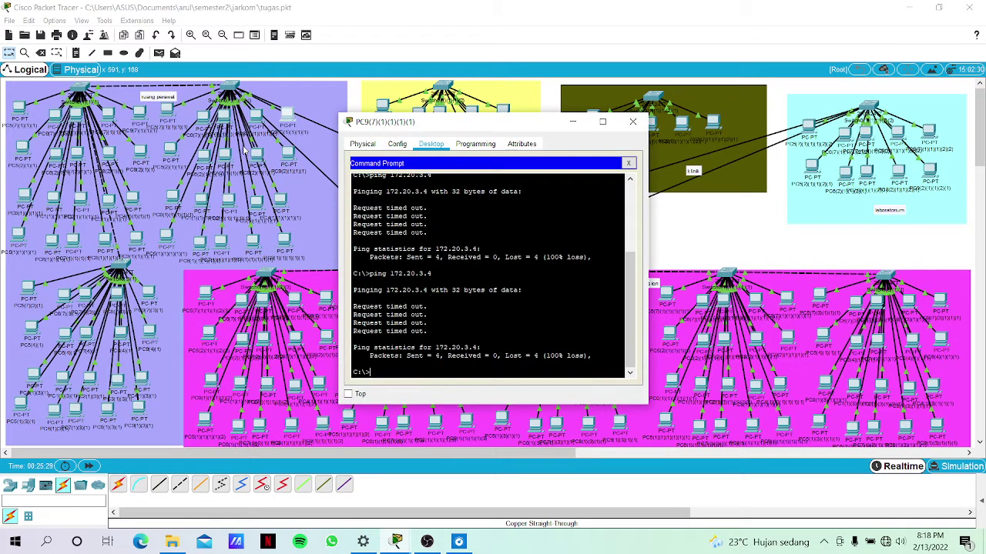
# Check PC8(2)(1)(1)(1)'s IP addressing and DNS server settings.
pyautogui.click(247, 153)
pyautogui.click(258, 155)
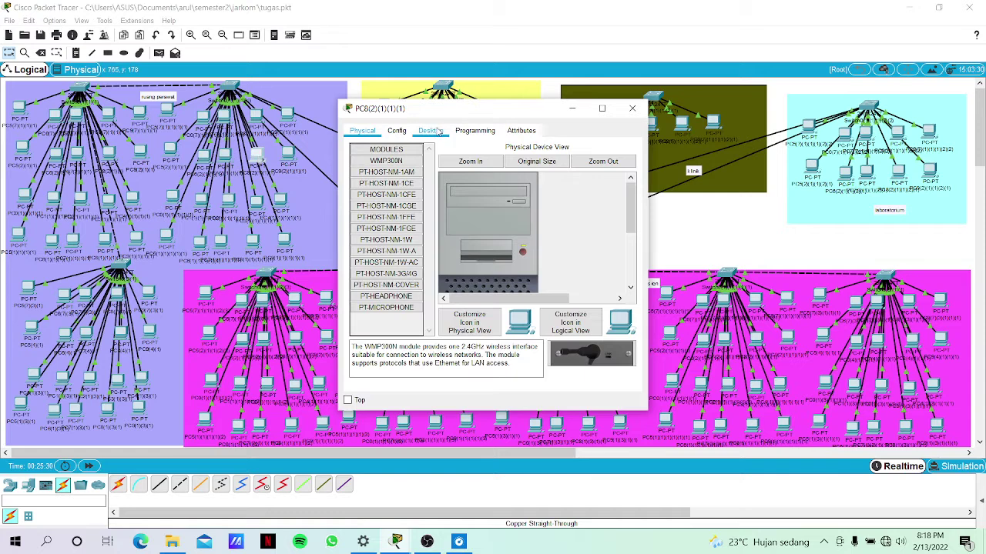
pyautogui.click(439, 132)
pyautogui.click(389, 173)
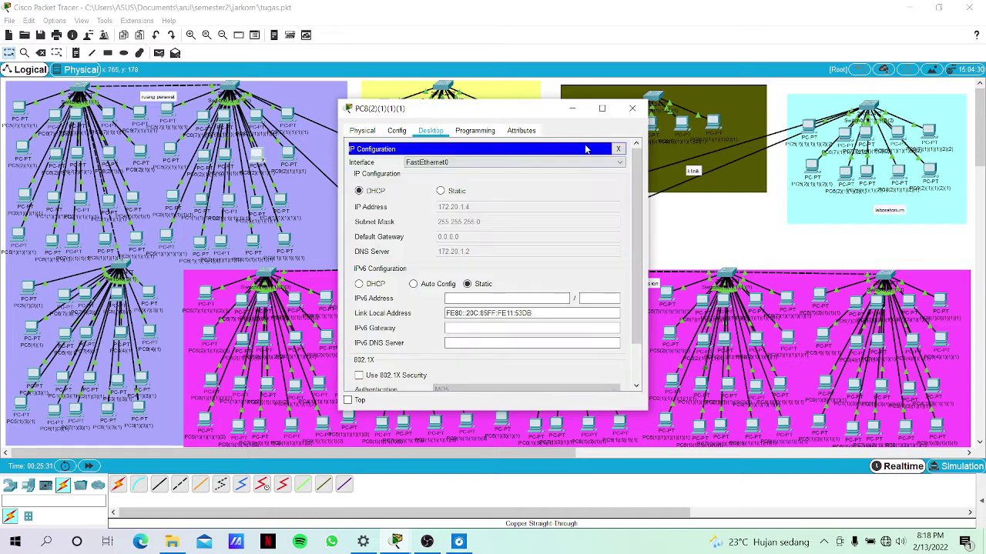
pyautogui.click(618, 148)
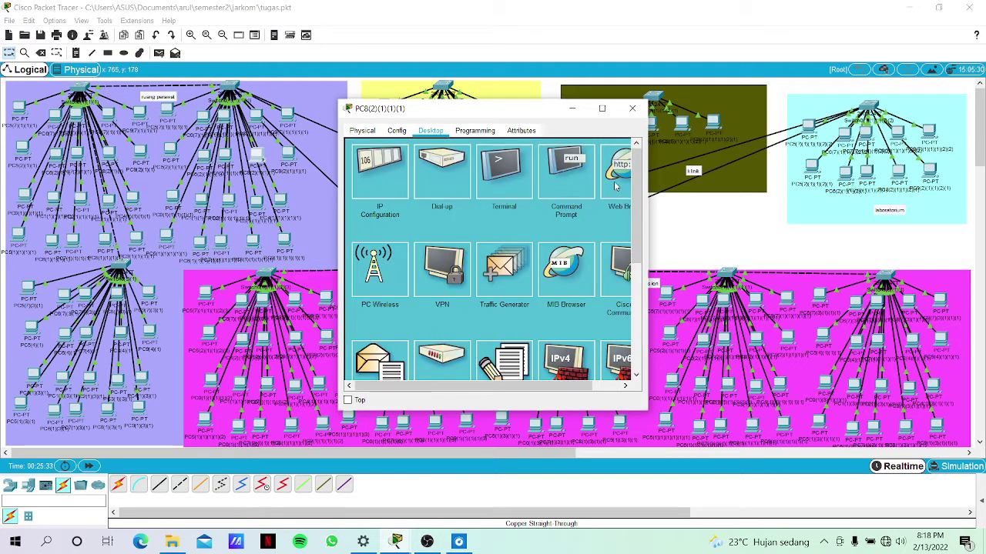
# Request index from PC8's web browser, which comes back blank.
pyautogui.click(615, 184)
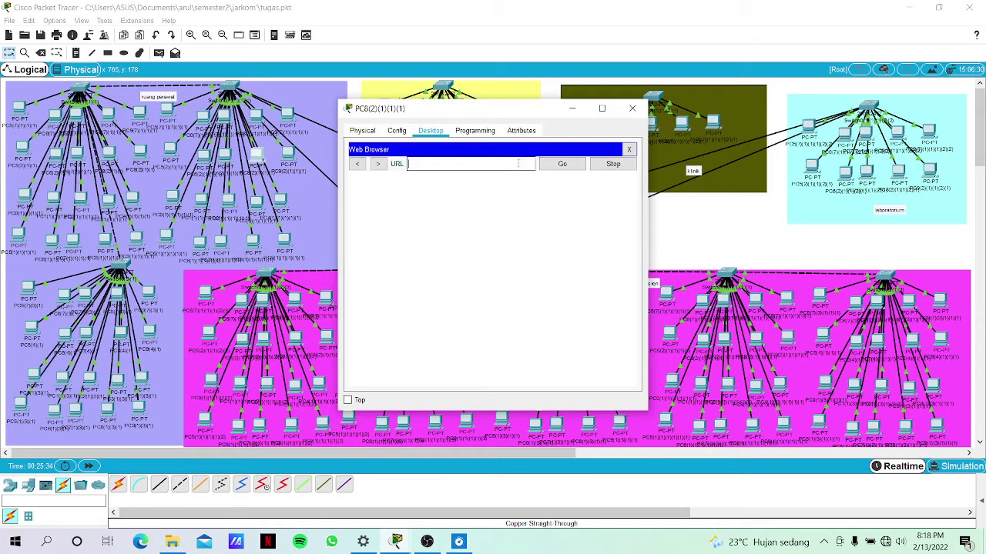
pyautogui.write('index')
pyautogui.click(569, 168)
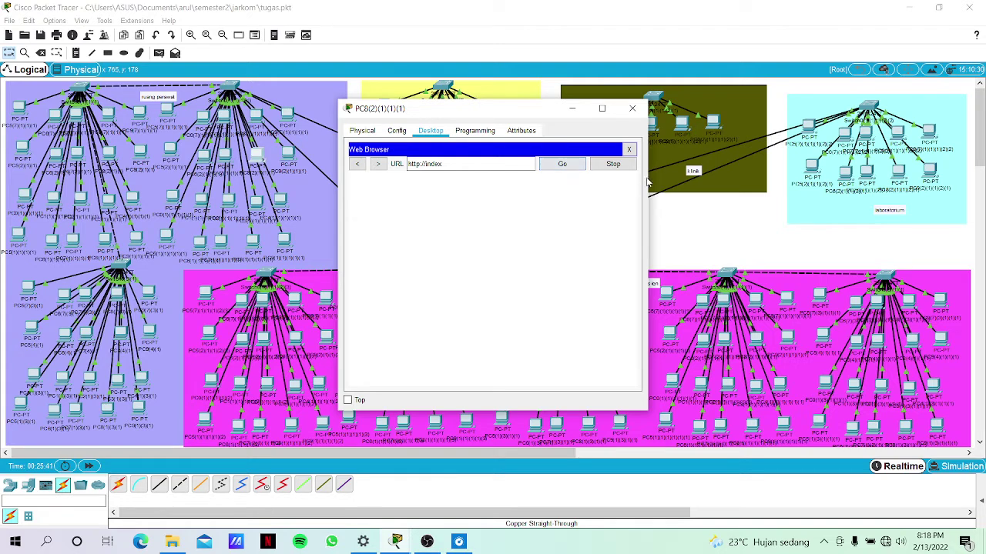
pyautogui.click(659, 244)
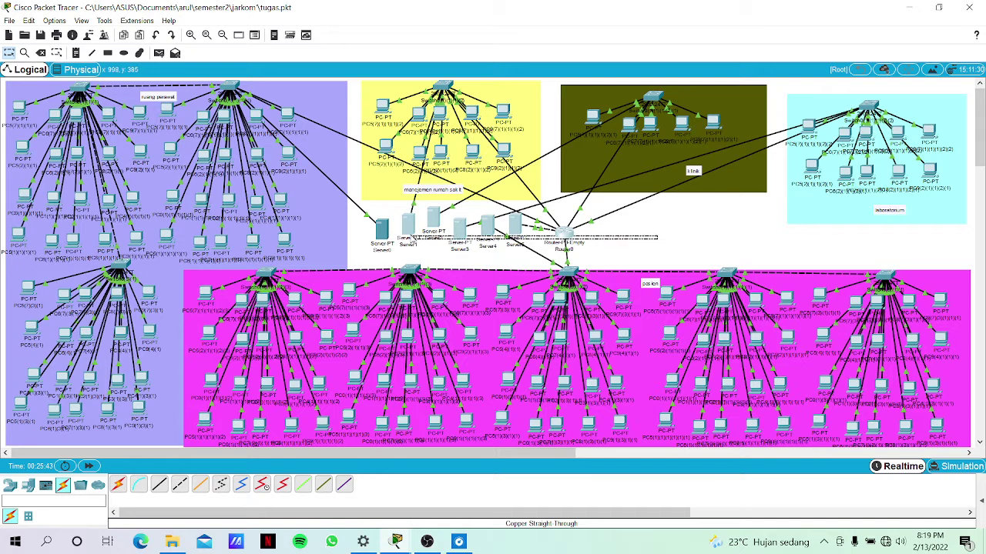
# Check Server1's DNS records, then re-save Server0's index A record for 172.20.6.2.
pyautogui.click(411, 236)
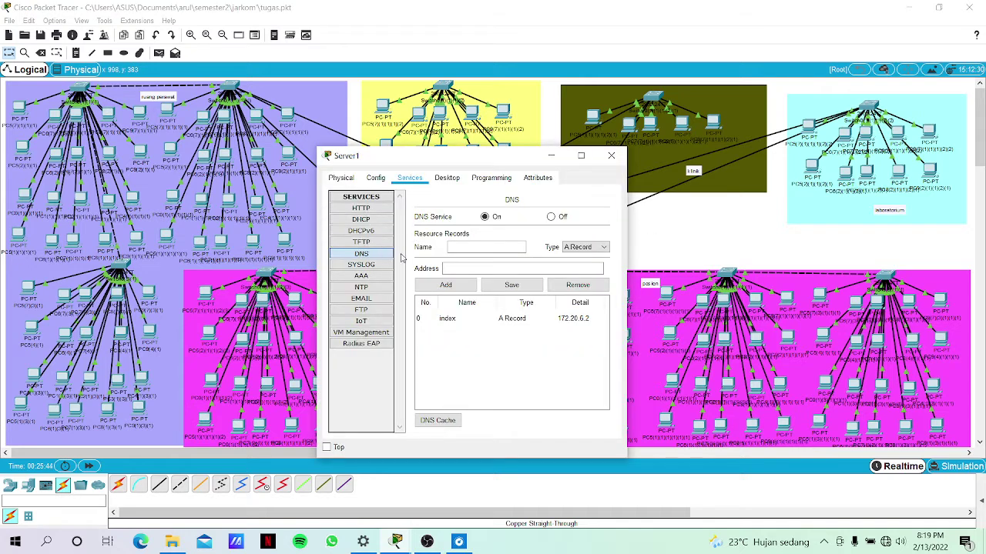
pyautogui.click(701, 235)
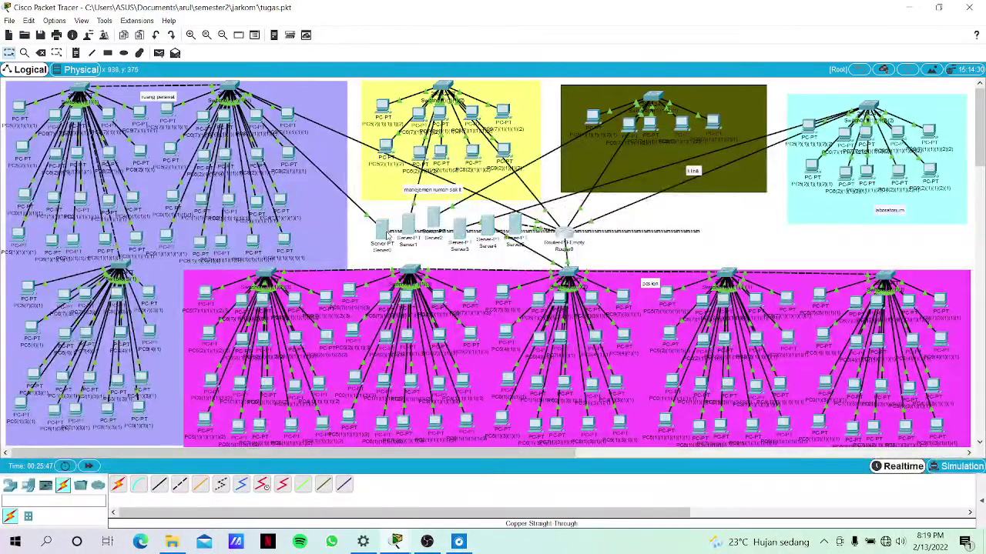
pyautogui.click(384, 231)
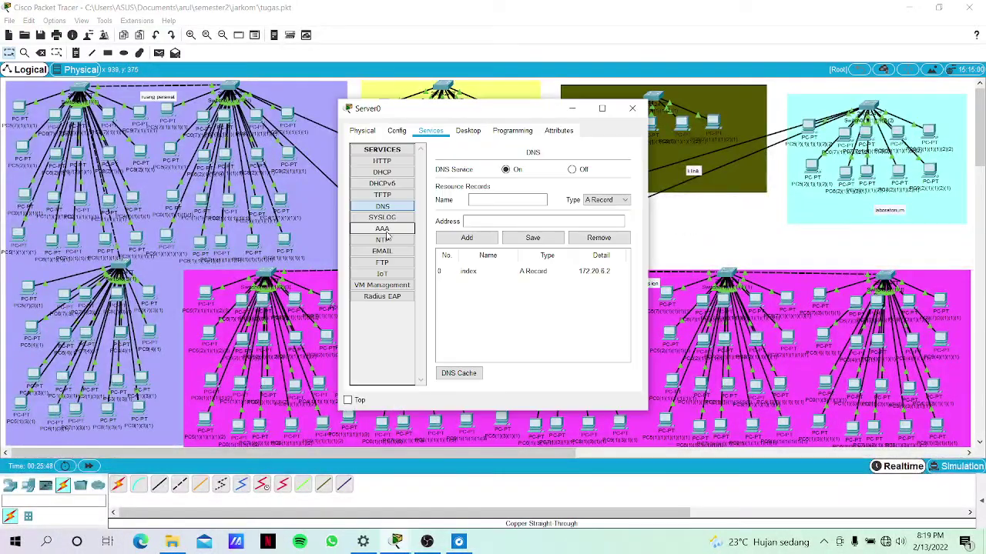
pyautogui.click(516, 275)
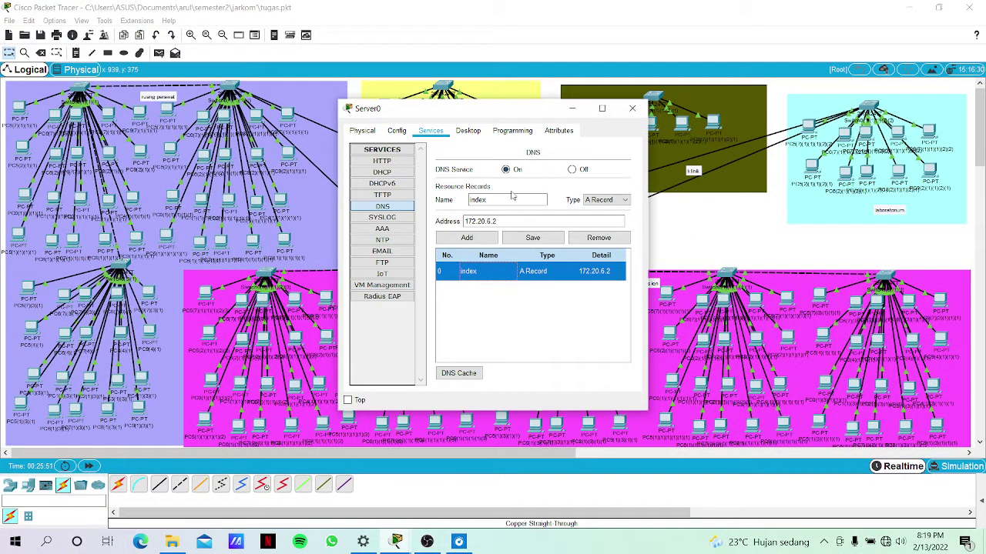
pyautogui.click(531, 244)
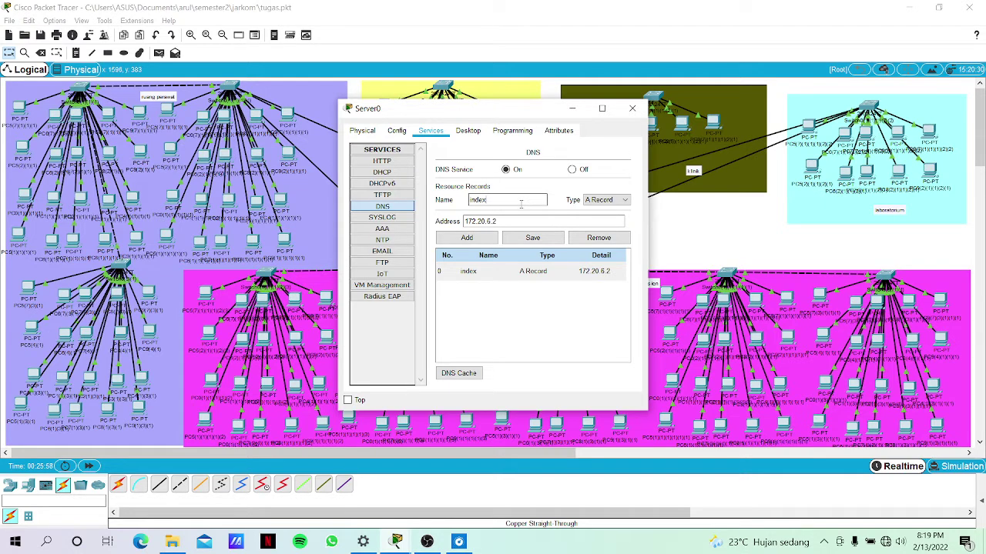
pyautogui.click(655, 224)
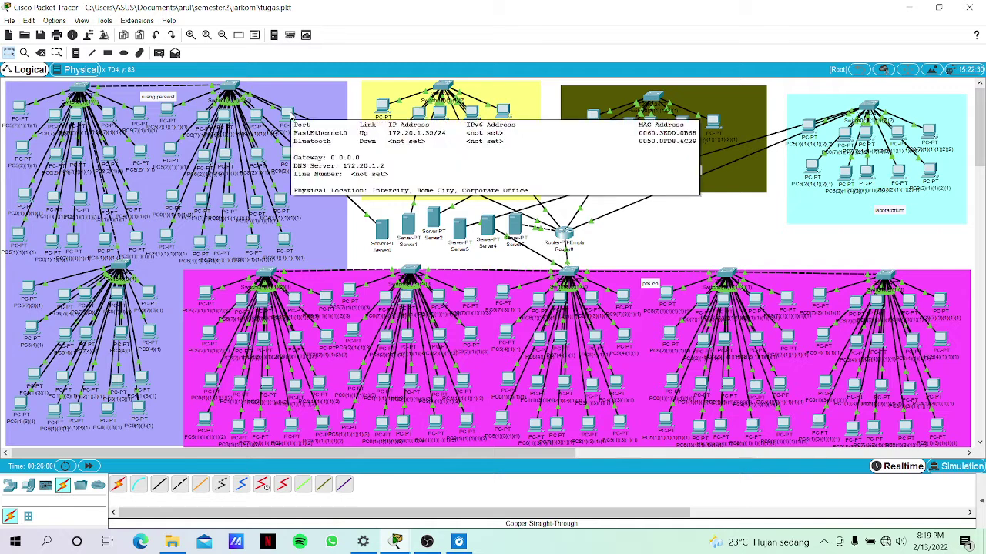
pyautogui.click(287, 114)
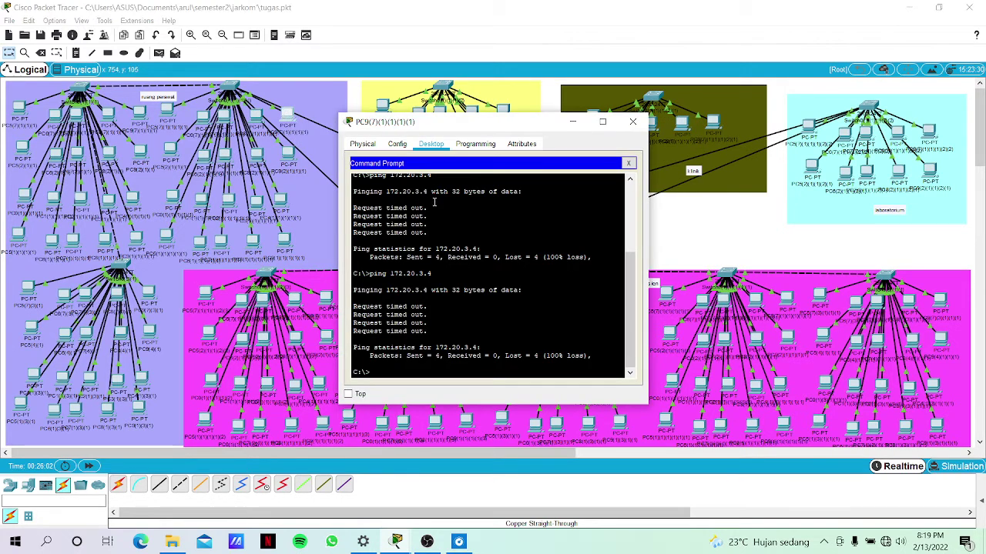
pyautogui.click(464, 148)
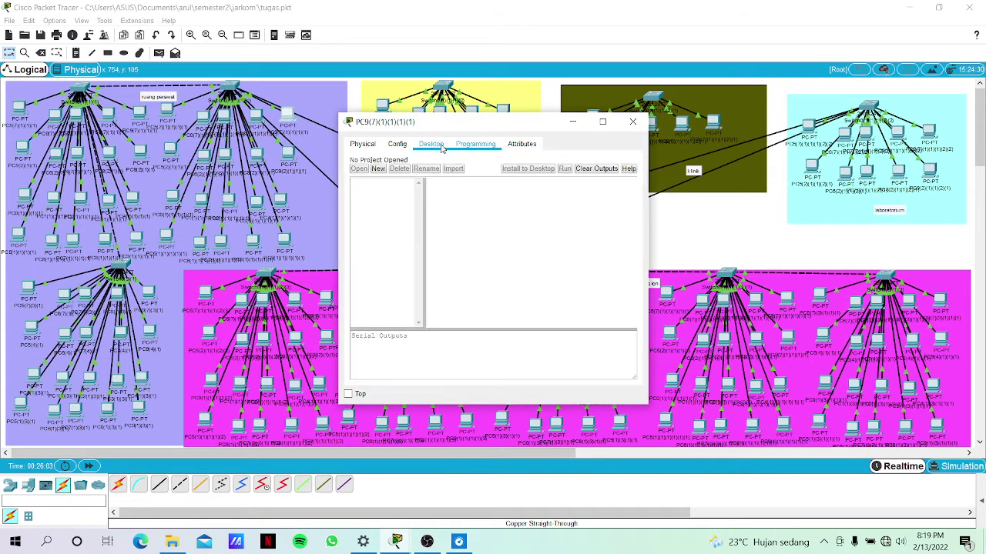
pyautogui.click(438, 145)
pyautogui.click(627, 164)
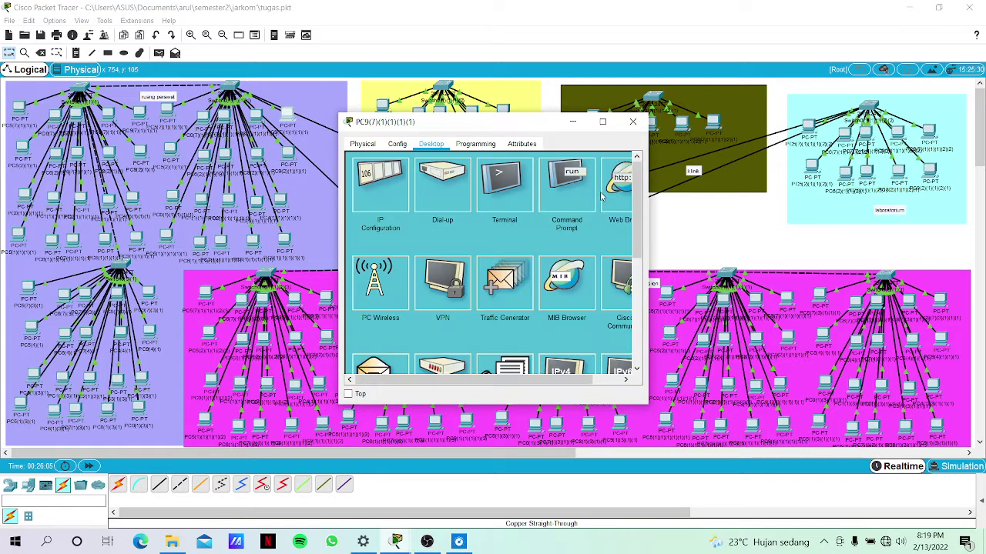
pyautogui.click(612, 198)
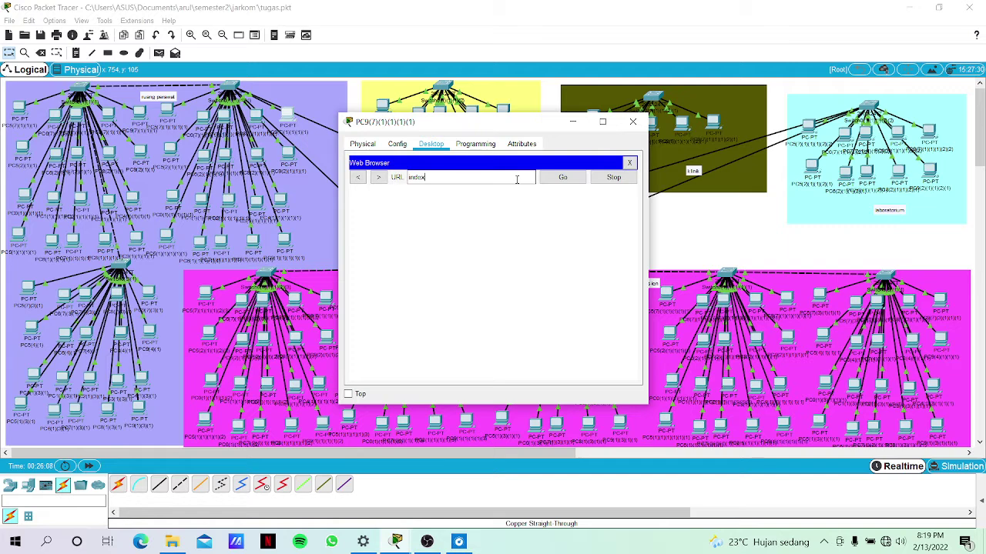
pyautogui.click(562, 182)
# View the index page in PC5(2)(1)(1)(2)'s web browser, then close it.
pyautogui.moveTo(487, 114); pyautogui.dragTo(137, 156)
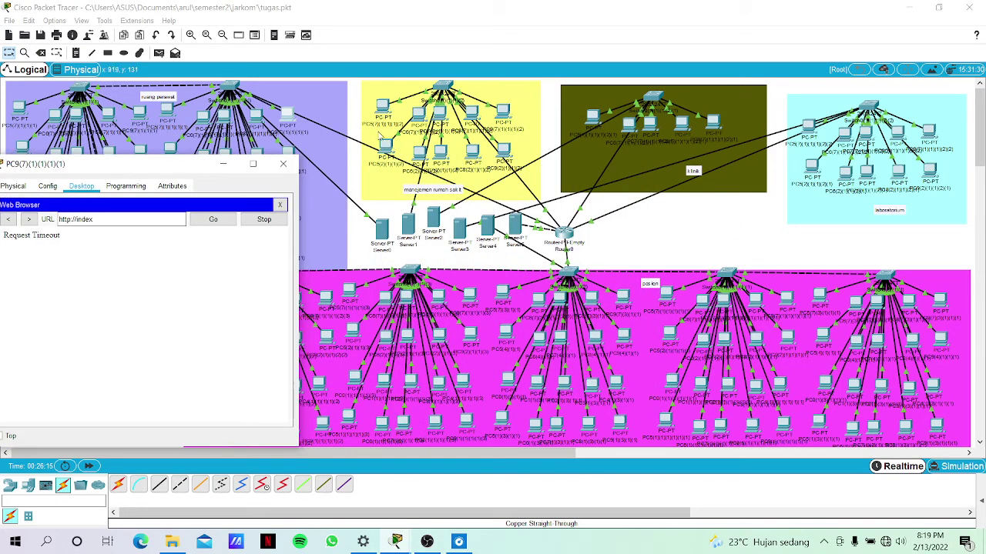
pyautogui.click(385, 147)
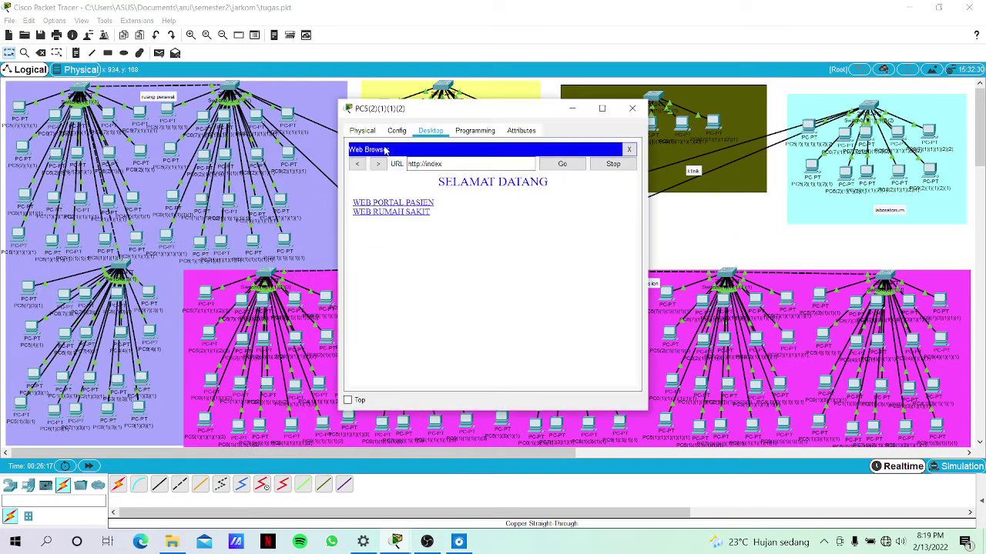
pyautogui.click(629, 150)
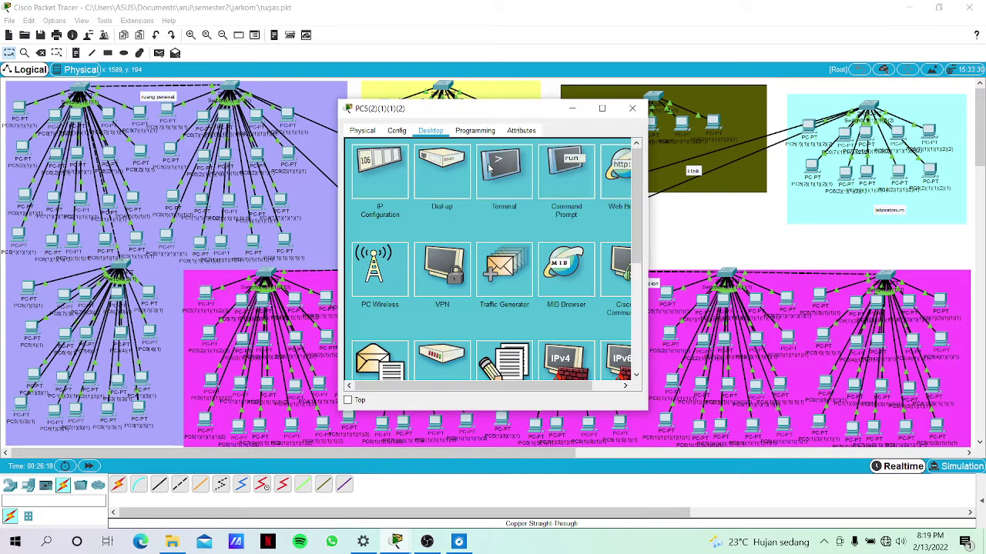
pyautogui.click(290, 115)
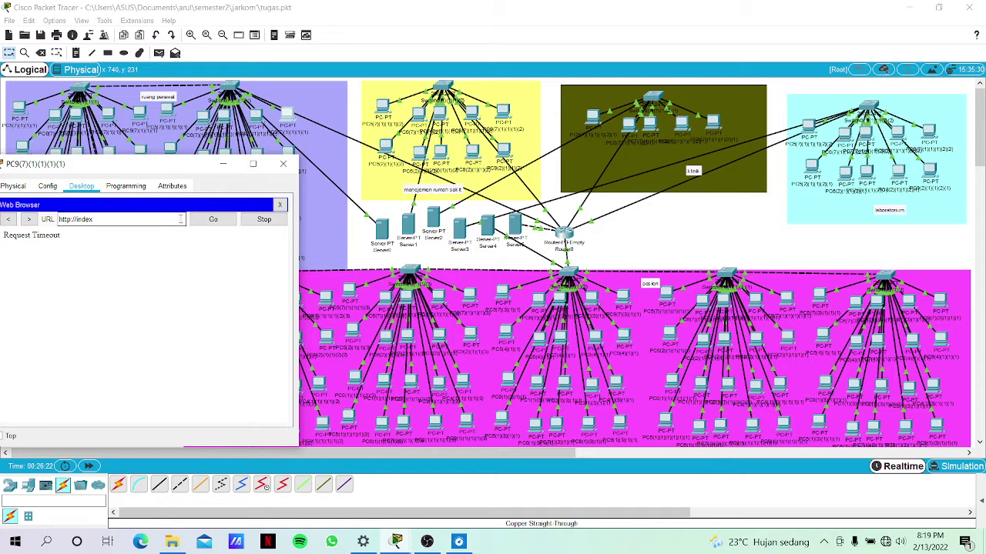
pyautogui.moveTo(187, 164); pyautogui.dragTo(651, 122)
pyautogui.click(685, 182)
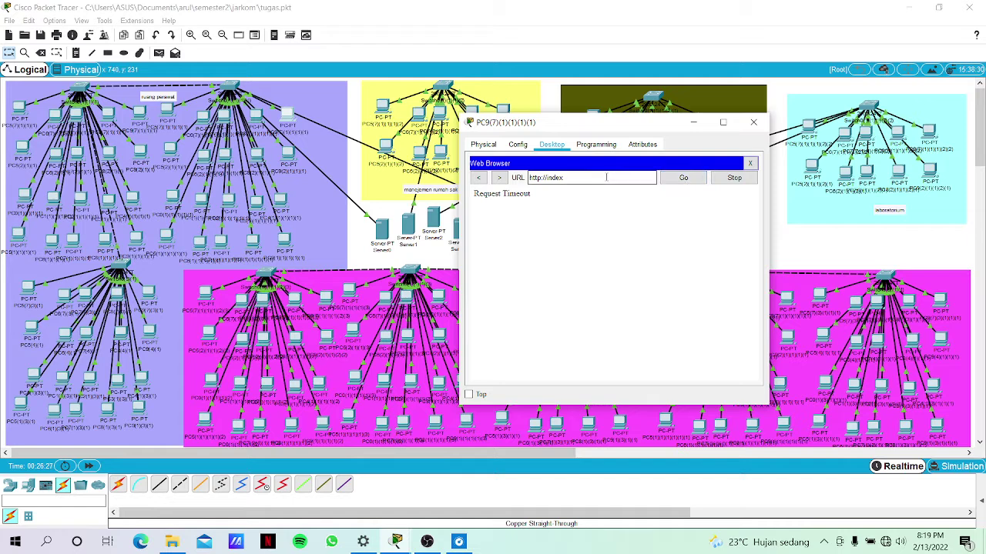
pyautogui.press('BackSpace')
pyautogui.press('BackSpace')
pyautogui.press('BackSpace')
pyautogui.press('BackSpace')
pyautogui.press('BackSpace')
pyautogui.press('BackSpace')
pyautogui.press('BackSpace')
pyautogui.press('BackSpace')
pyautogui.press('BackSpace')
pyautogui.press('BackSpace')
pyautogui.press('BackSpace')
pyautogui.write('index')
pyautogui.press('Home')
pyautogui.write('http://')
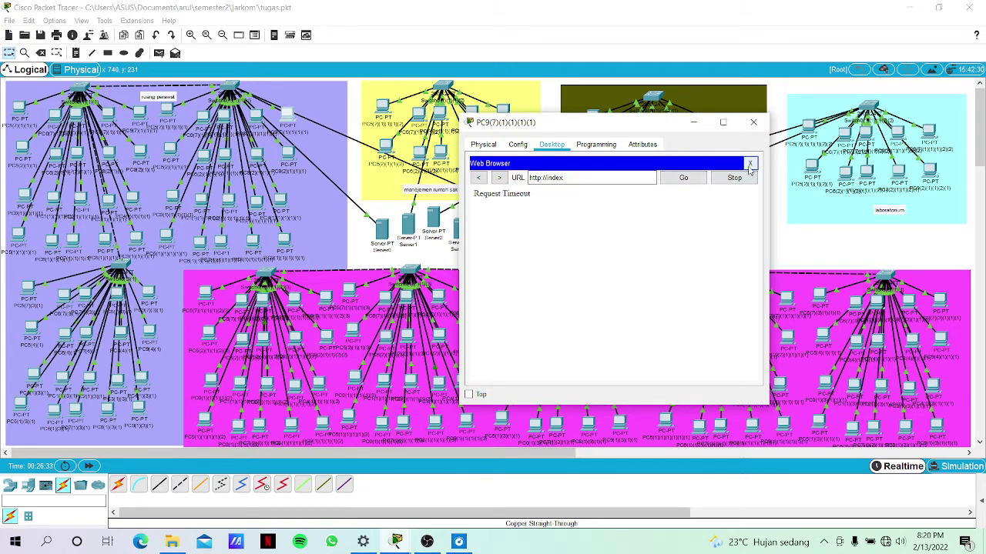
pyautogui.click(751, 165)
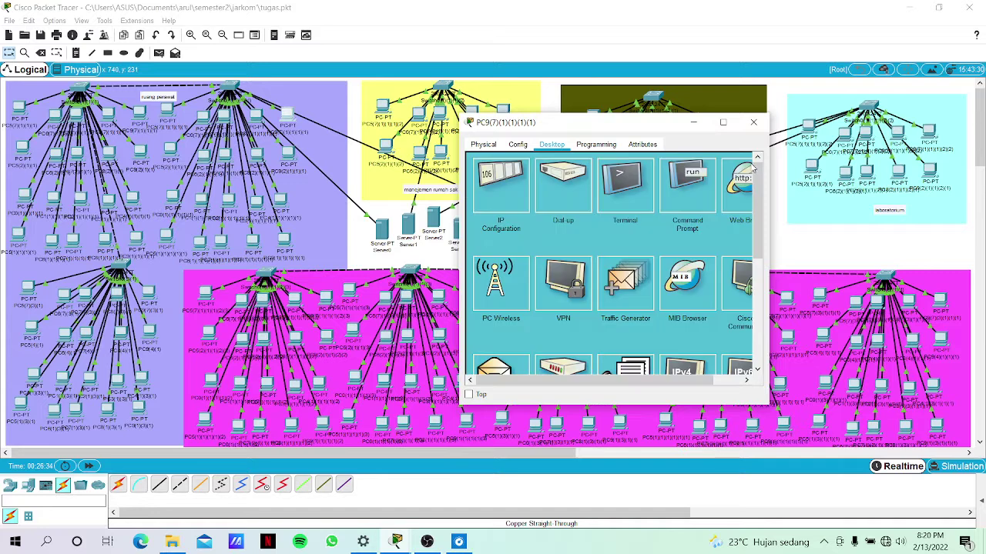
# Reopen PC9's browser, retry the index page, then close the browser and PC9's window.
pyautogui.click(737, 185)
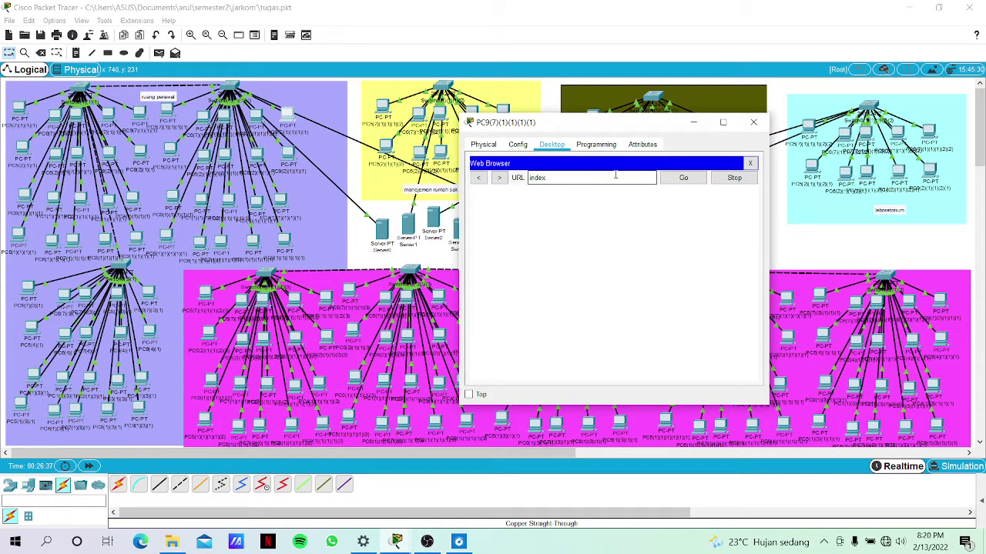
pyautogui.click(670, 184)
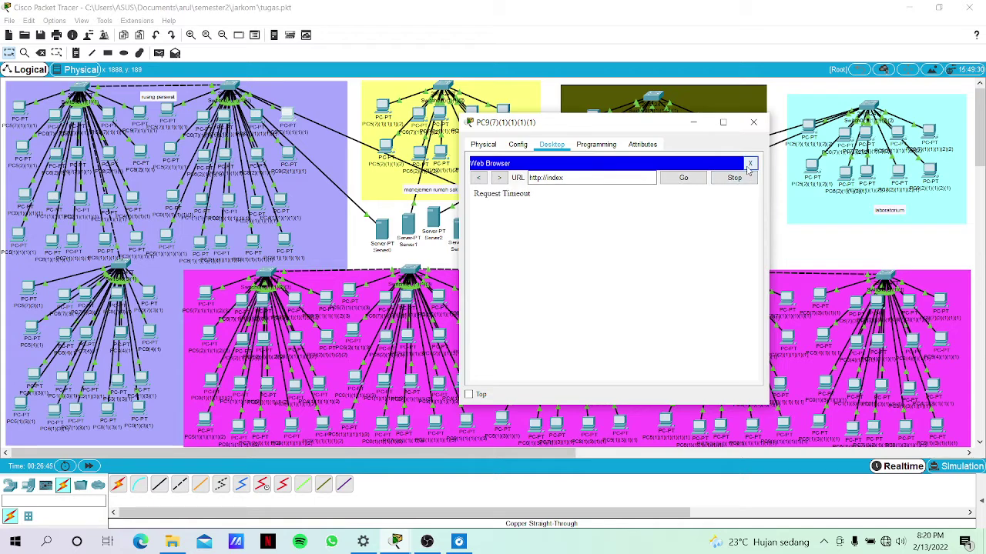
pyautogui.click(750, 164)
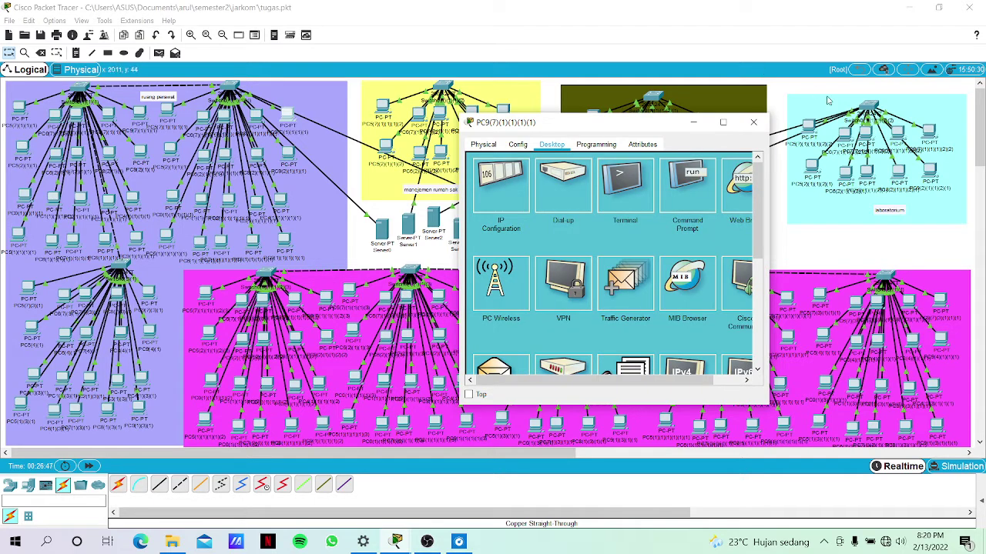
pyautogui.click(753, 122)
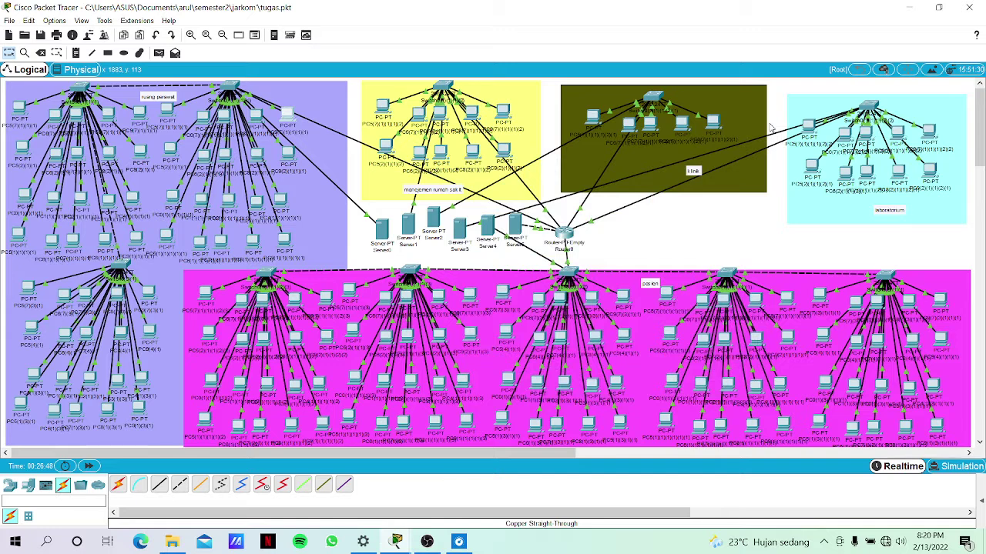
# Set Server5's email service domain name to server.com.
pyautogui.click(515, 227)
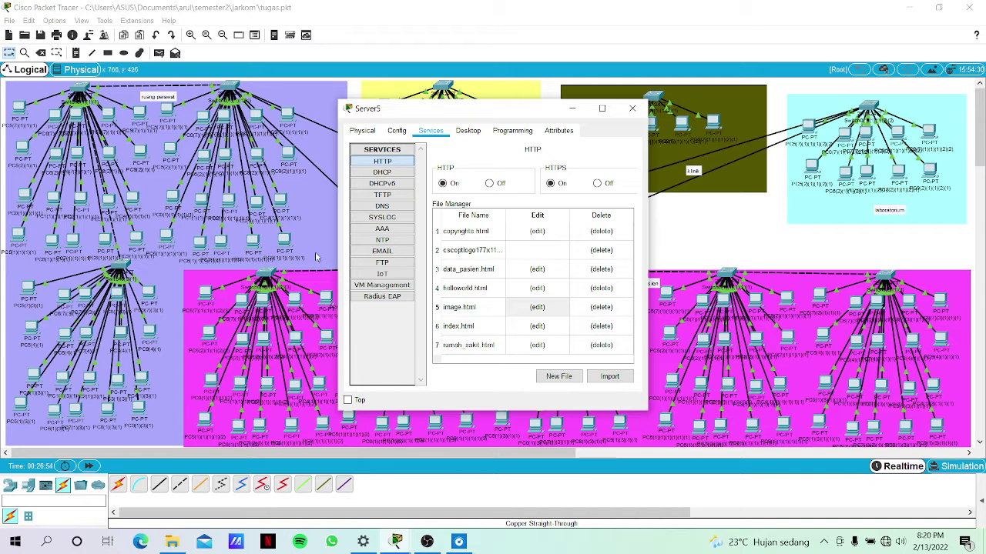
pyautogui.click(388, 253)
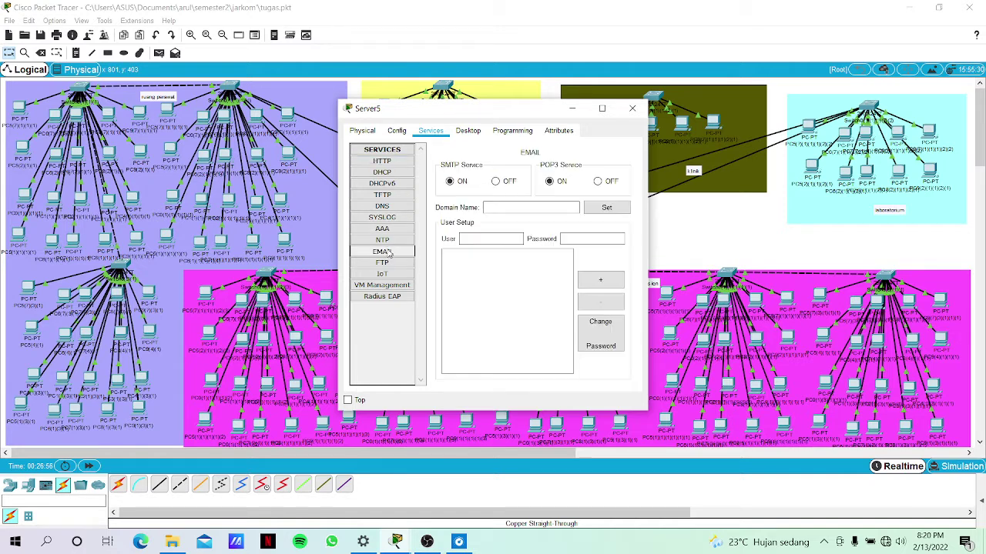
pyautogui.click(669, 229)
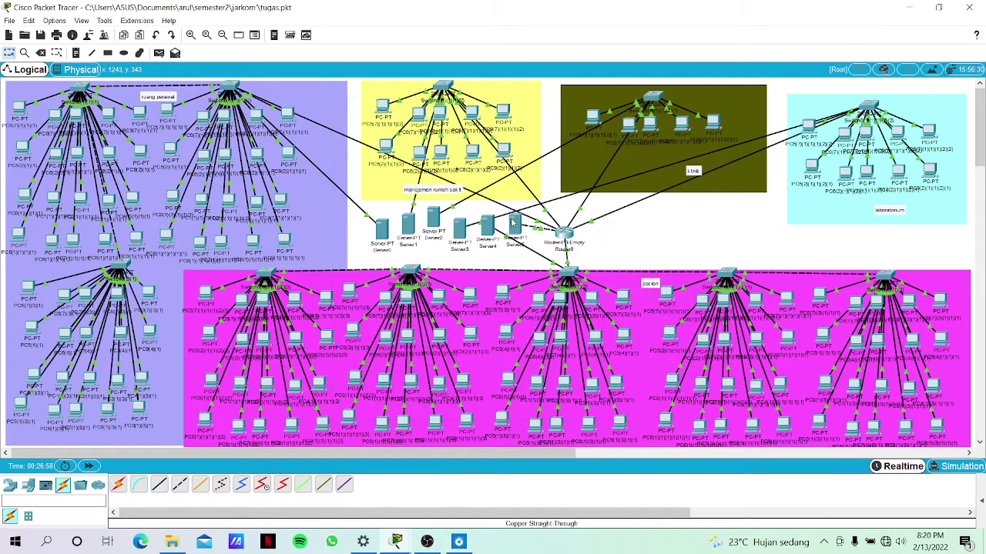
pyautogui.click(512, 220)
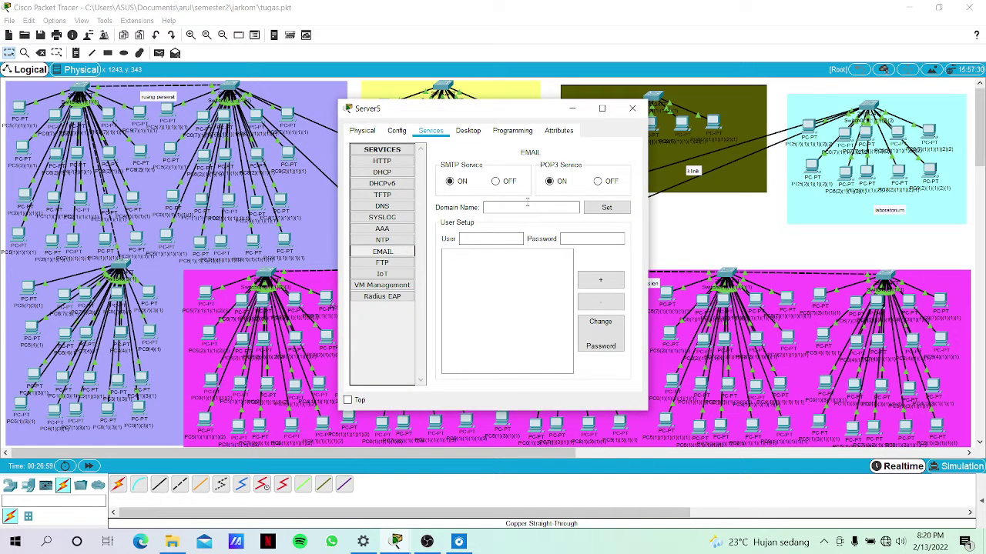
pyautogui.click(527, 206)
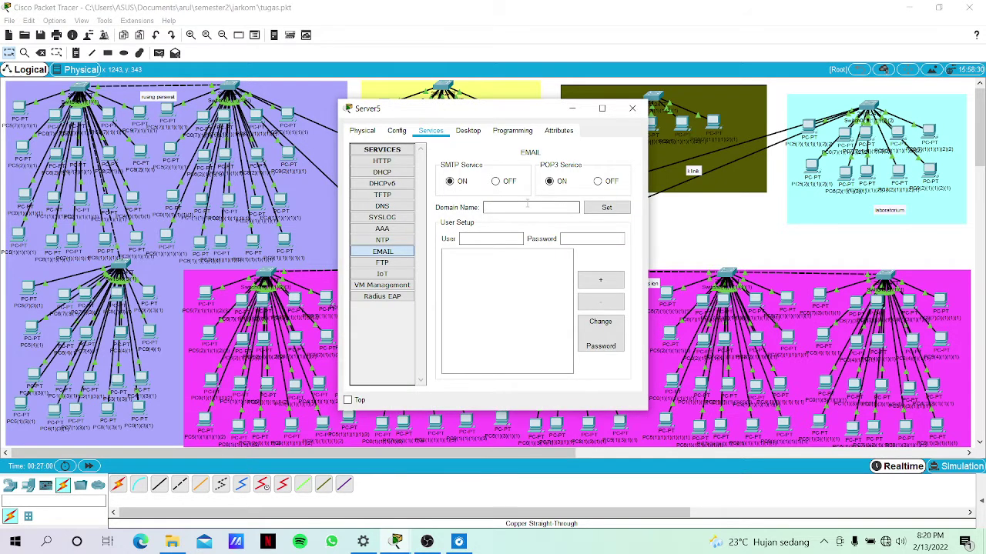
pyautogui.write('server.com')
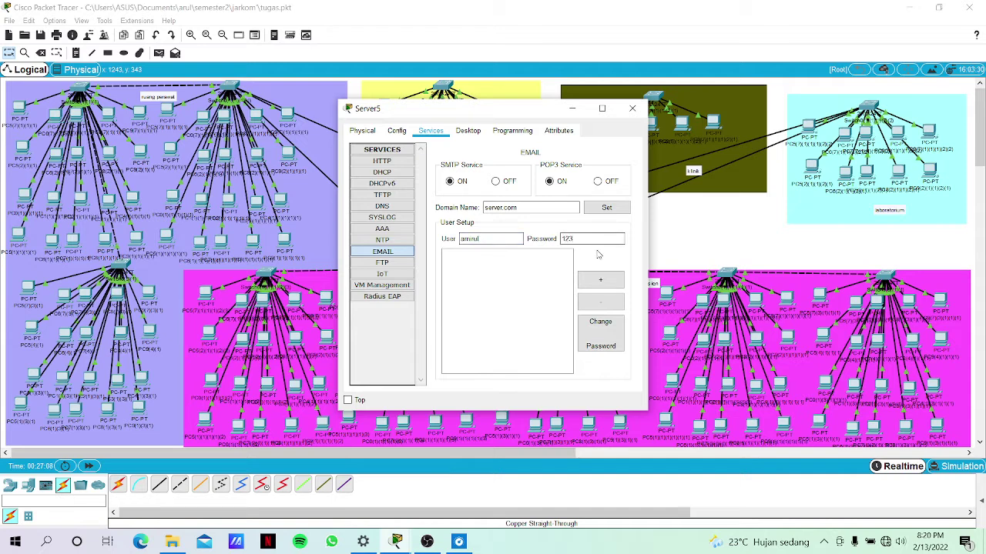
# Add three mail user accounts, each with its own password.
pyautogui.click(606, 289)
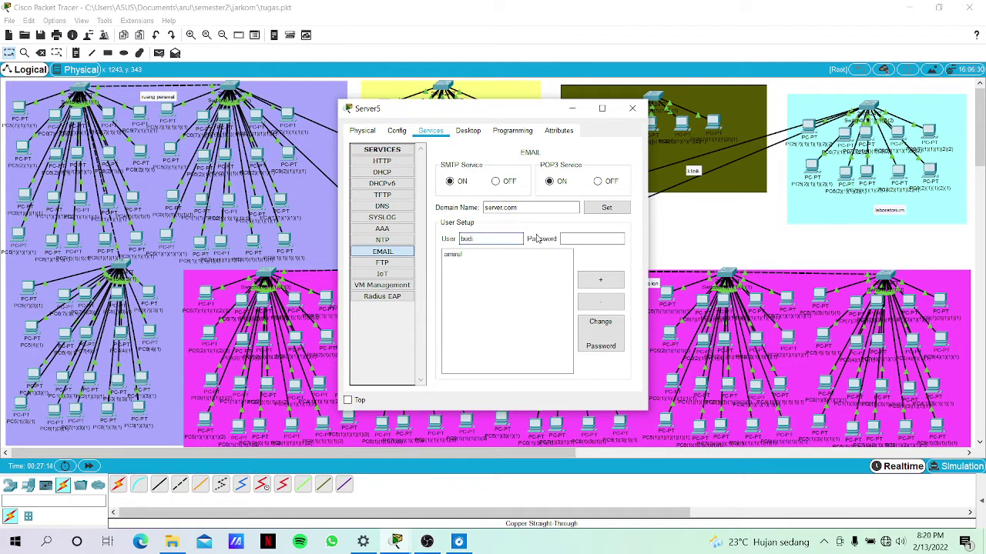
pyautogui.click(571, 240)
pyautogui.write('123')
pyautogui.click(601, 281)
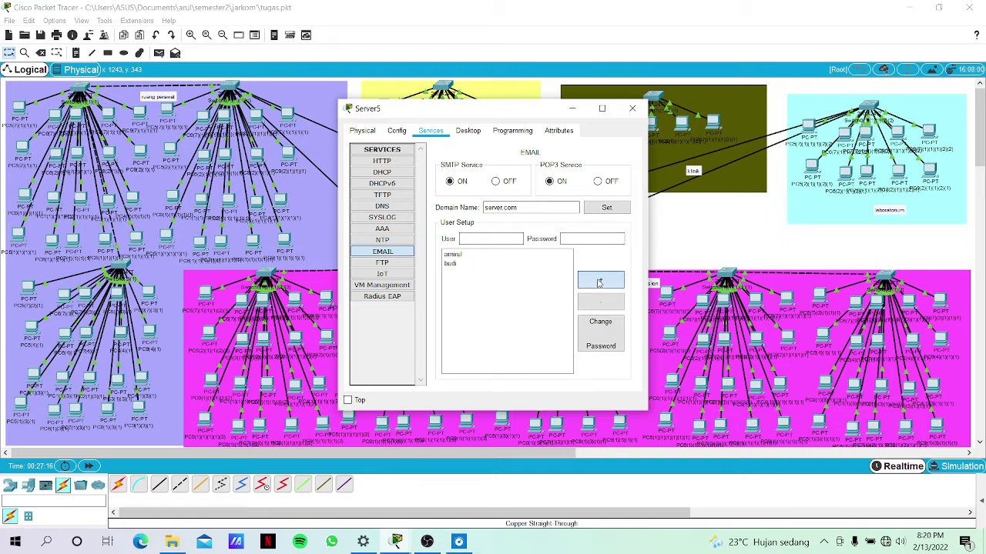
pyautogui.click(478, 238)
pyautogui.write('alan')
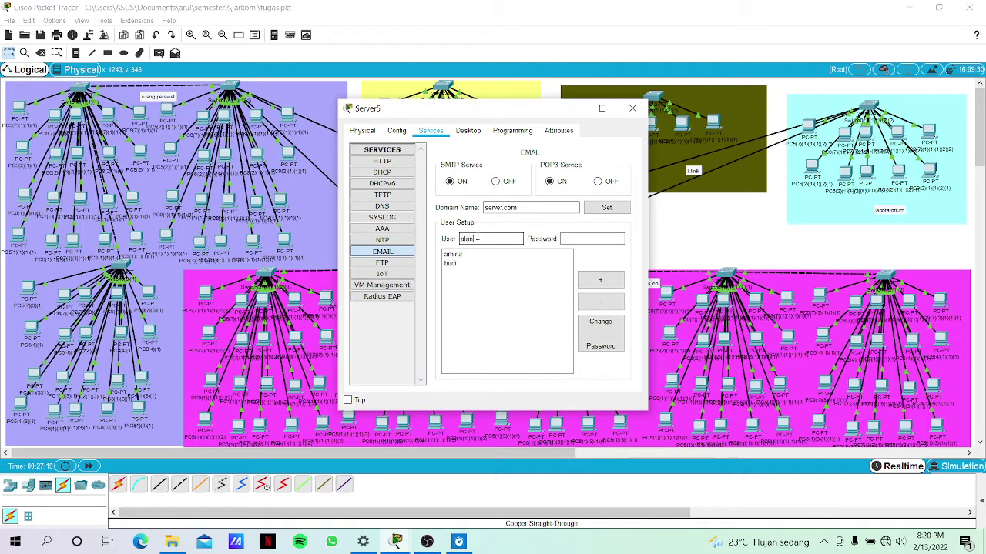
pyautogui.click(575, 240)
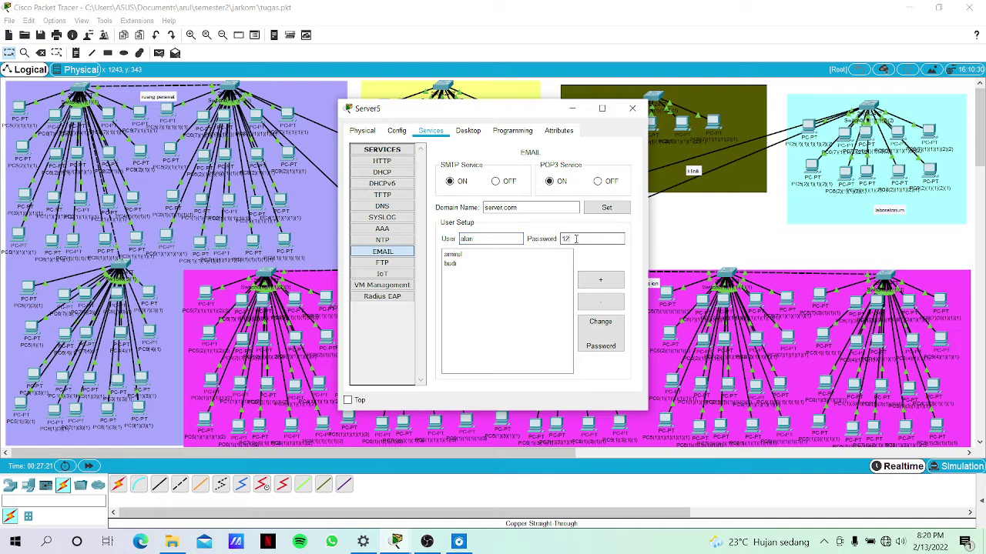
pyautogui.write('12')
pyautogui.click(600, 280)
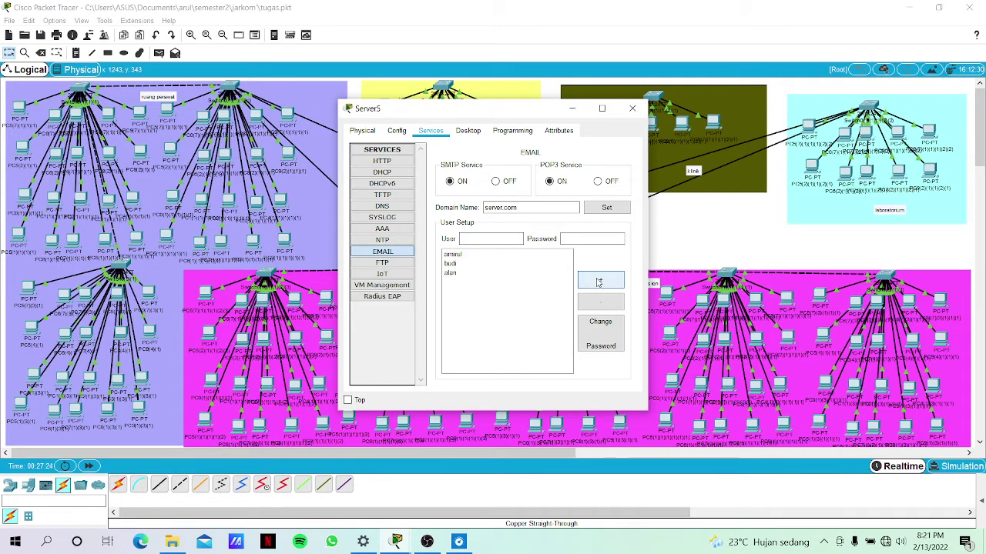
pyautogui.click(720, 262)
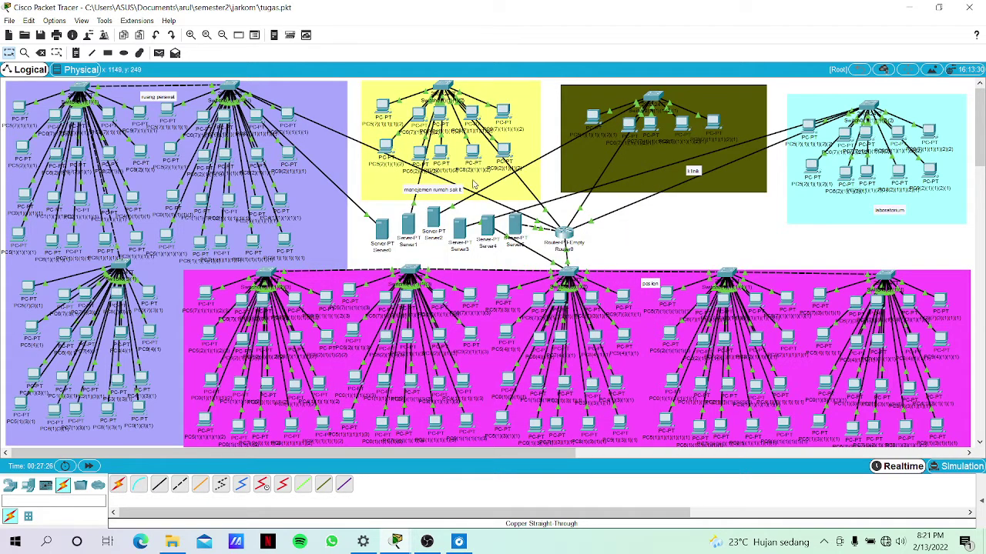
# Turn on Server5's DNS service.
pyautogui.moveTo(583, 245)
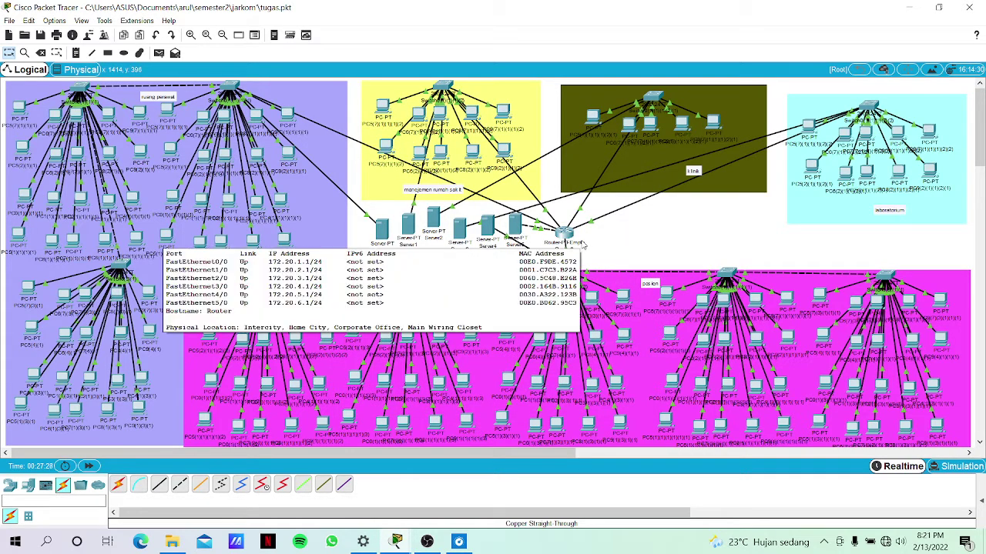
pyautogui.click(513, 224)
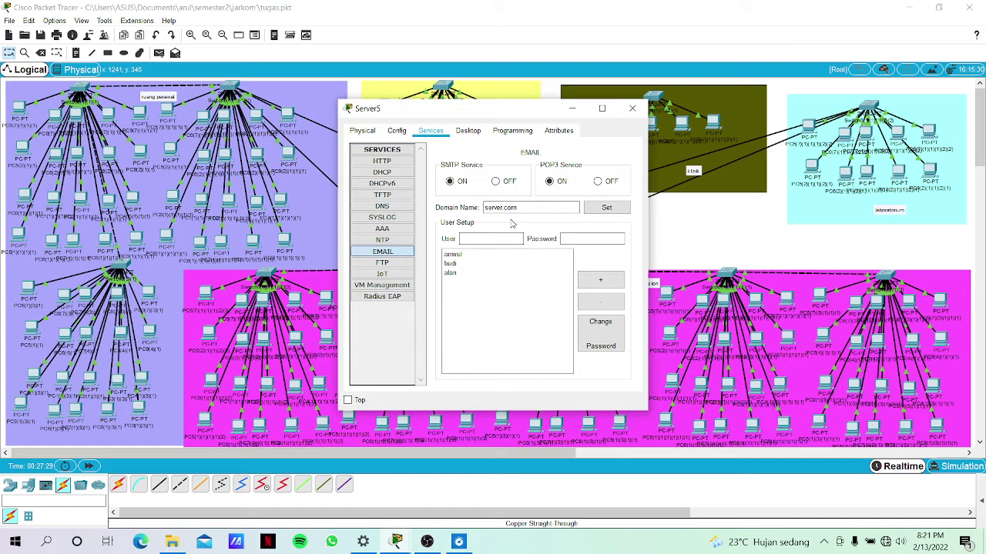
pyautogui.click(383, 206)
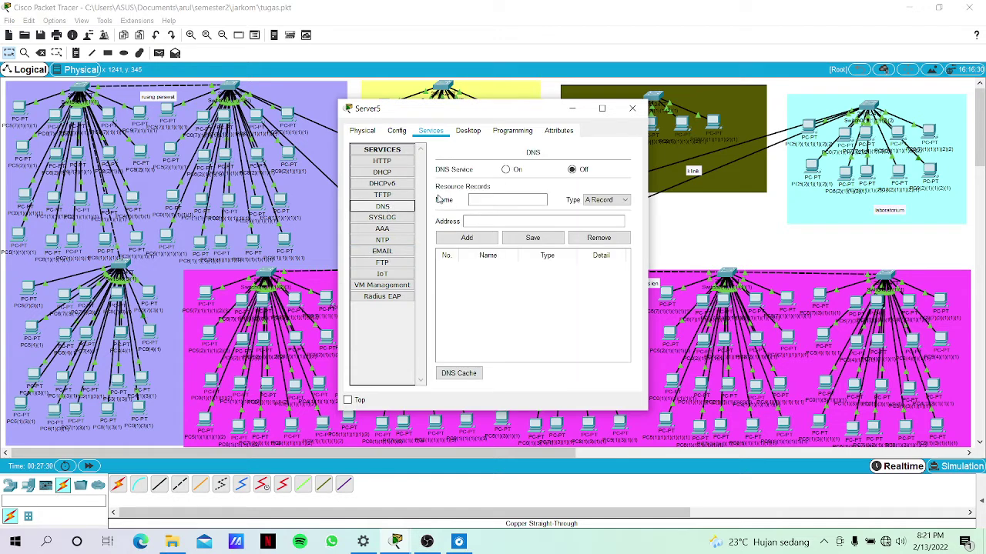
pyautogui.click(507, 171)
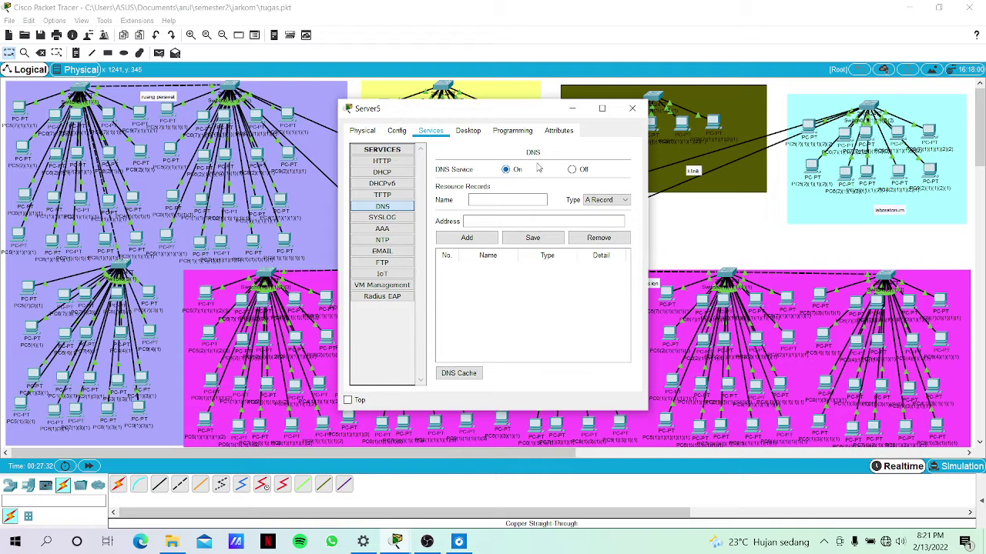
# Review Server5's DHCP pool serverPool, starting at 172.20.6.0 for 512 users.
pyautogui.click(581, 115)
pyautogui.click(511, 235)
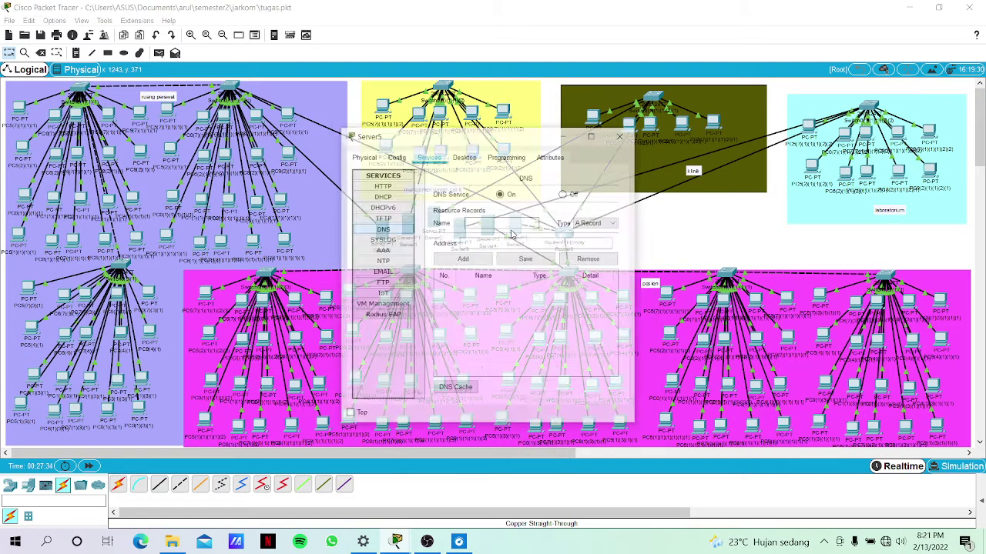
pyautogui.click(384, 172)
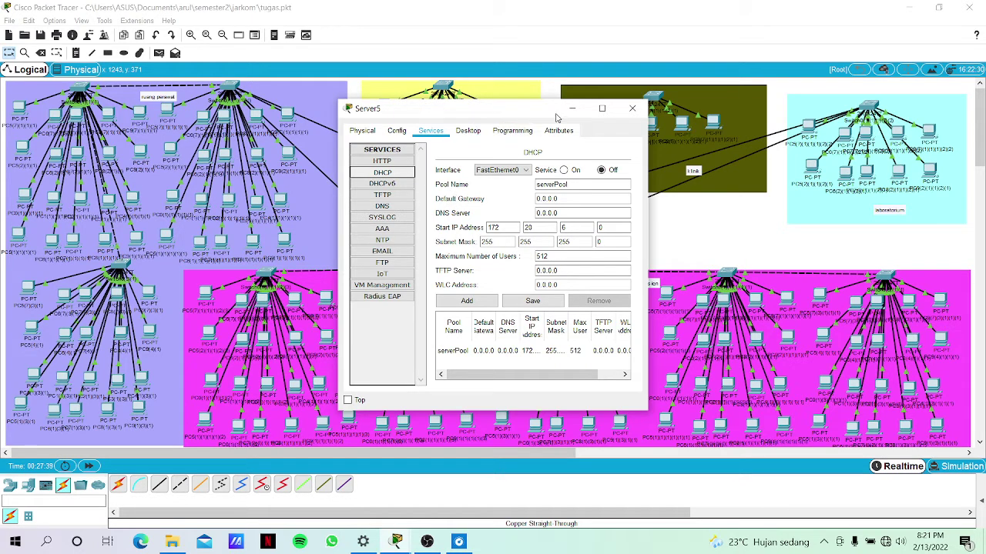
pyautogui.click(572, 109)
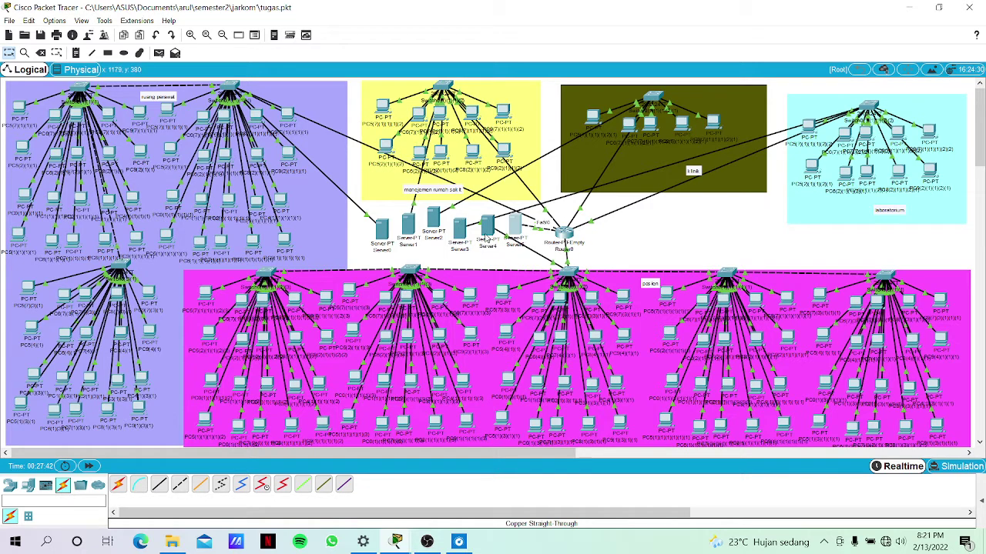
pyautogui.click(518, 225)
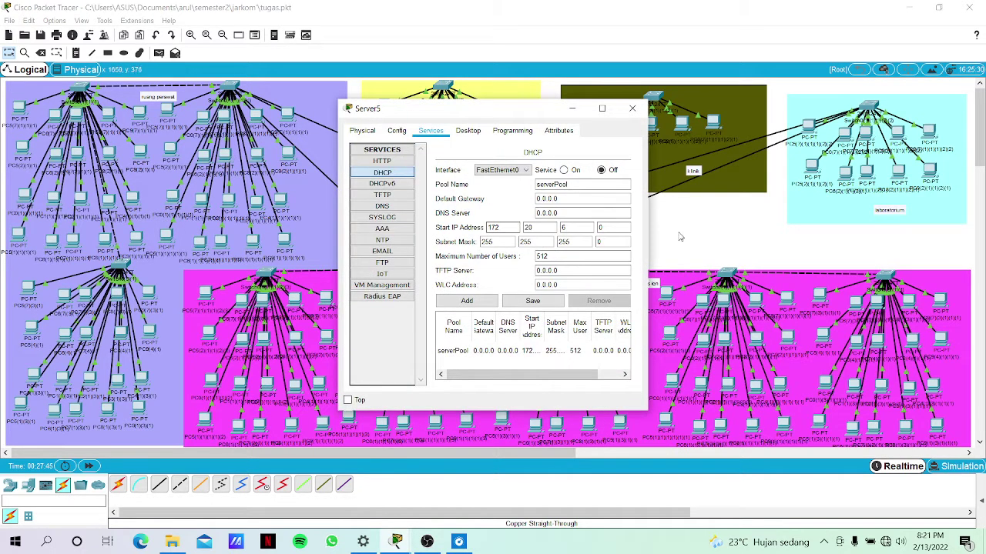
pyautogui.click(680, 237)
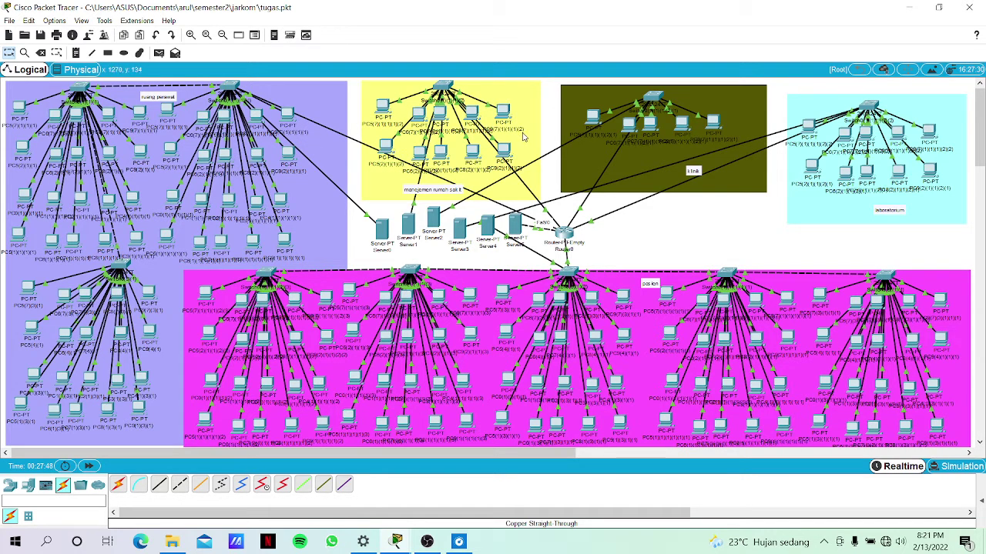
# In PC5(2)(1)(1)(2)'s email setup, enter the user's name and server.com e-mail address.
pyautogui.click(387, 151)
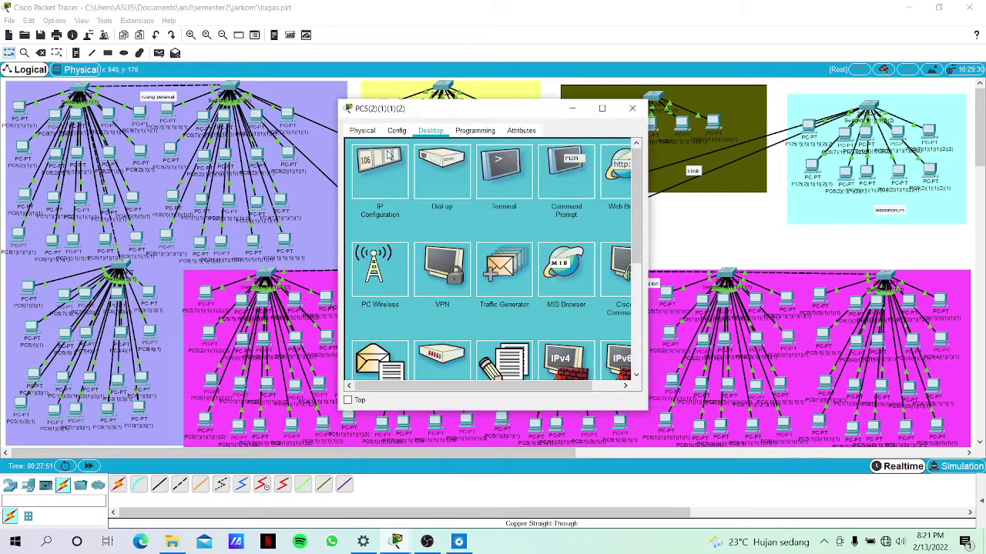
pyautogui.scroll(-3, 433, 301)
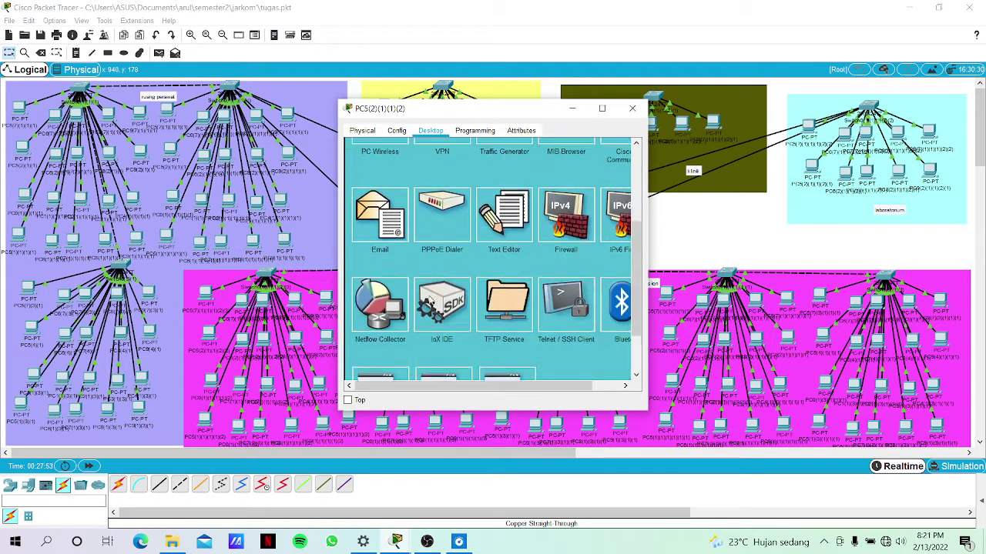
pyautogui.scroll(-1, 350, 282)
pyautogui.click(370, 202)
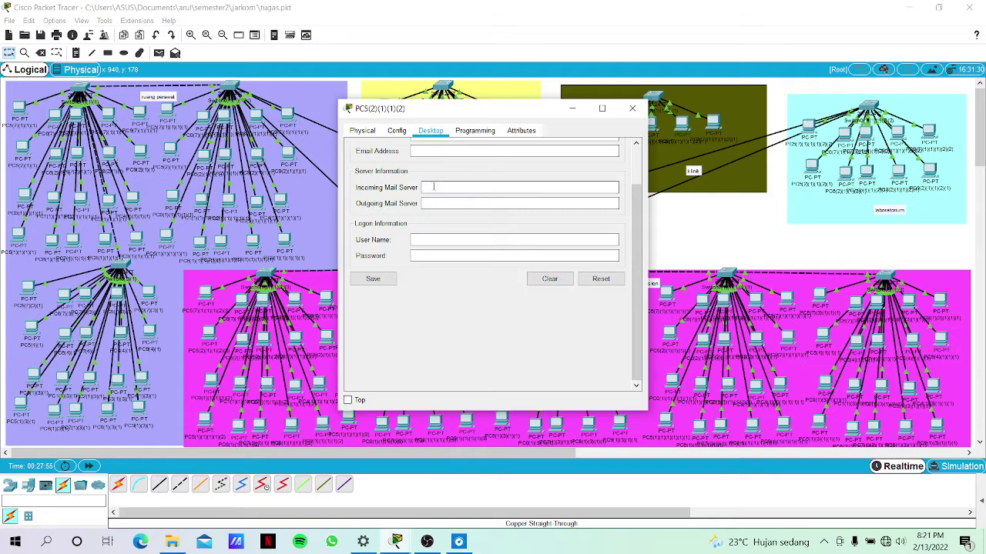
pyautogui.scroll(1, 443, 168)
pyautogui.click(463, 182)
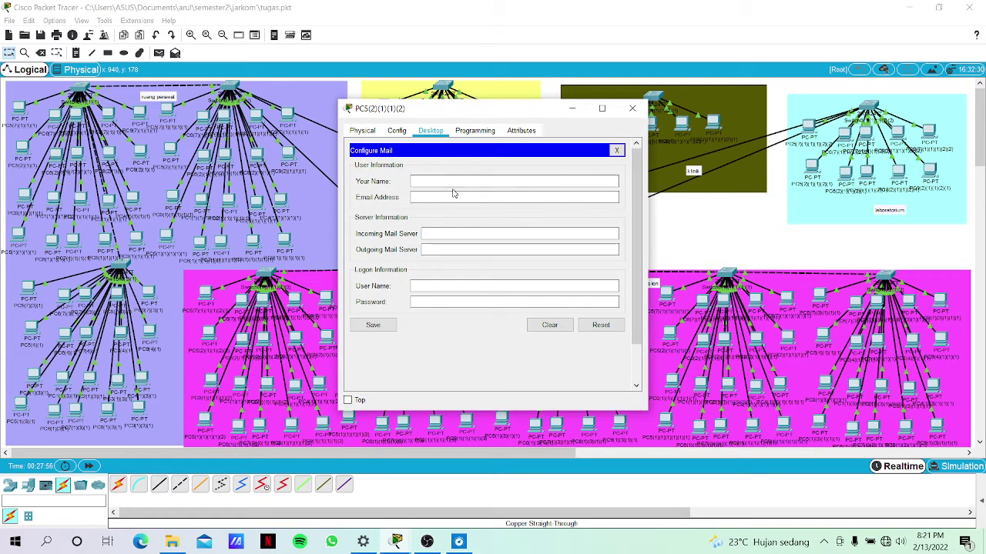
pyautogui.write('amirul')
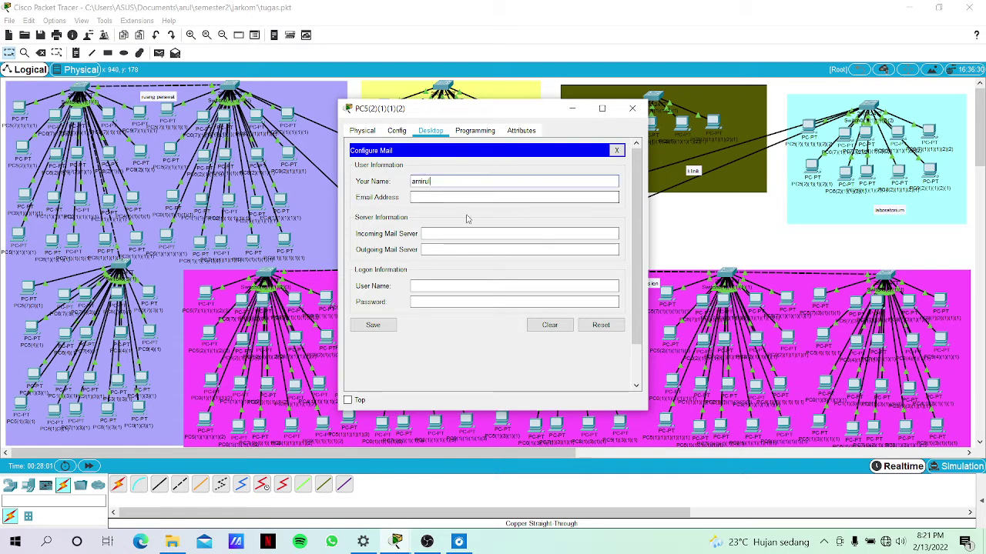
pyautogui.click(461, 198)
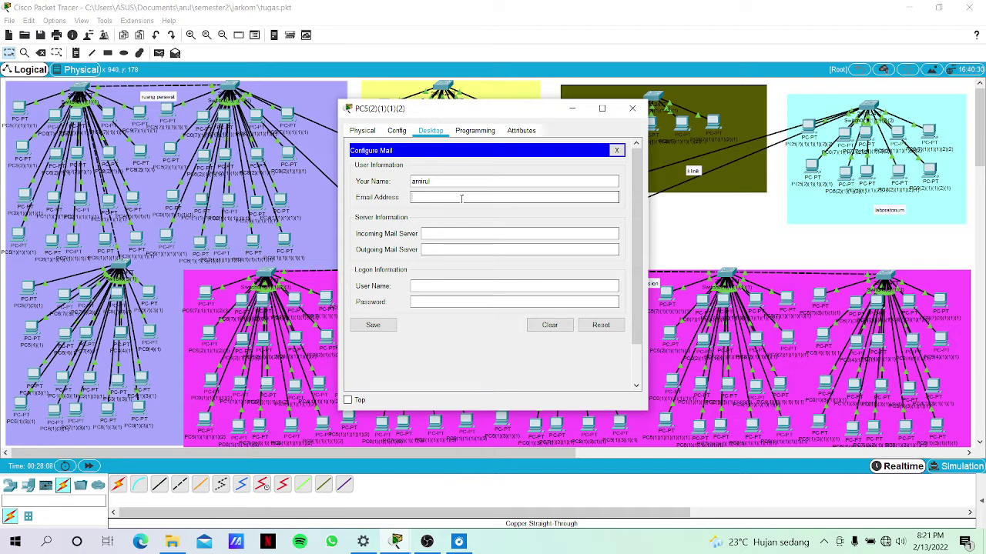
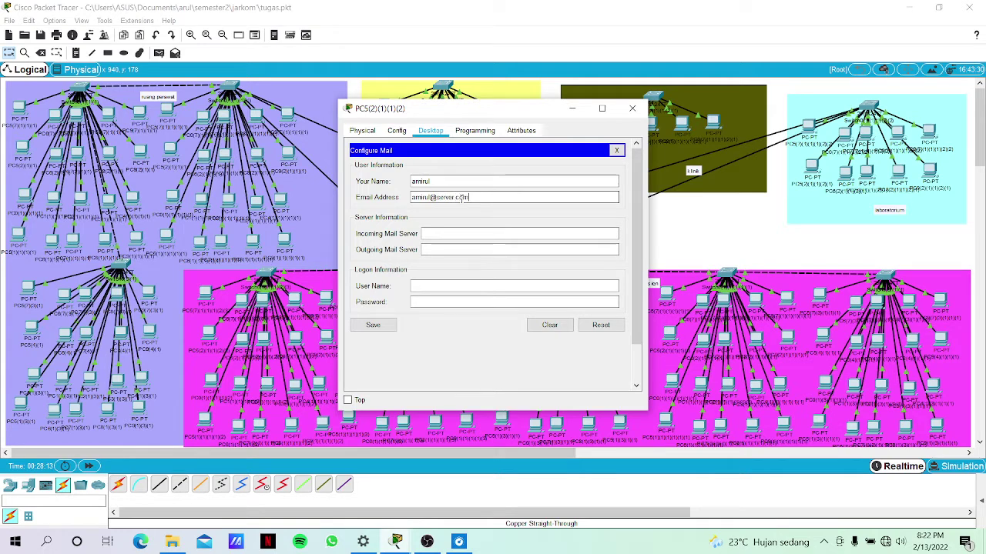
# Set server.com as incoming and outgoing mail server, enter the login name and password, and save.
pyautogui.click(464, 233)
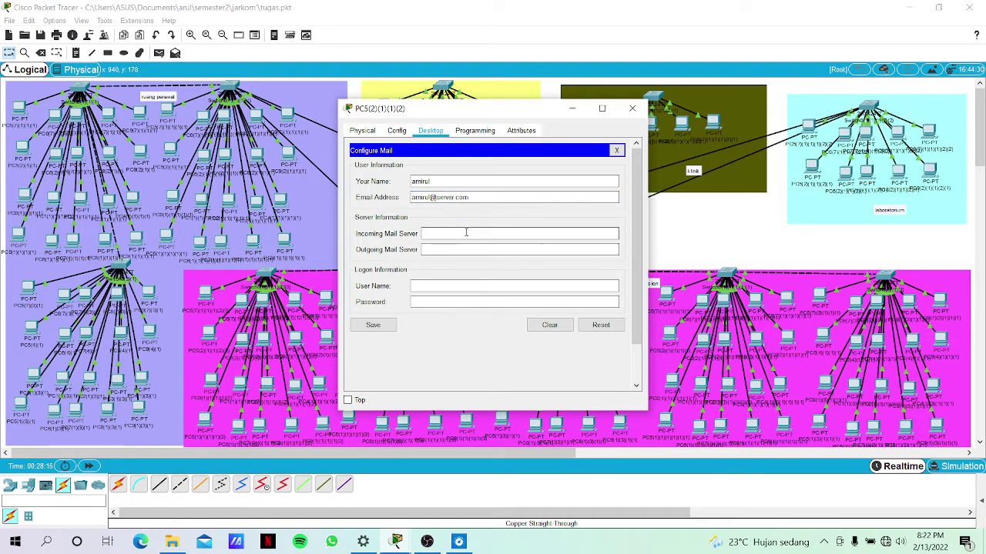
pyautogui.write('server')
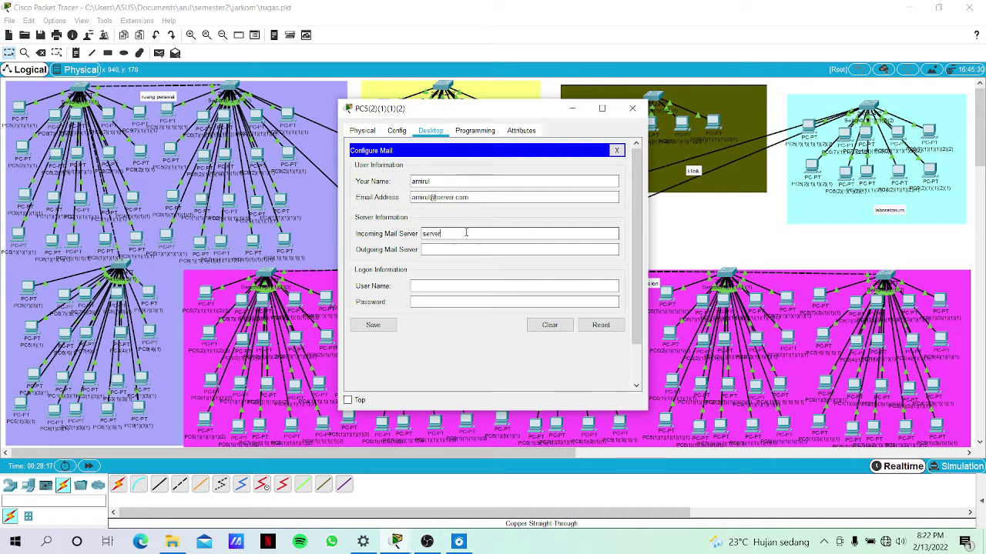
pyautogui.write('.com')
pyautogui.click(449, 249)
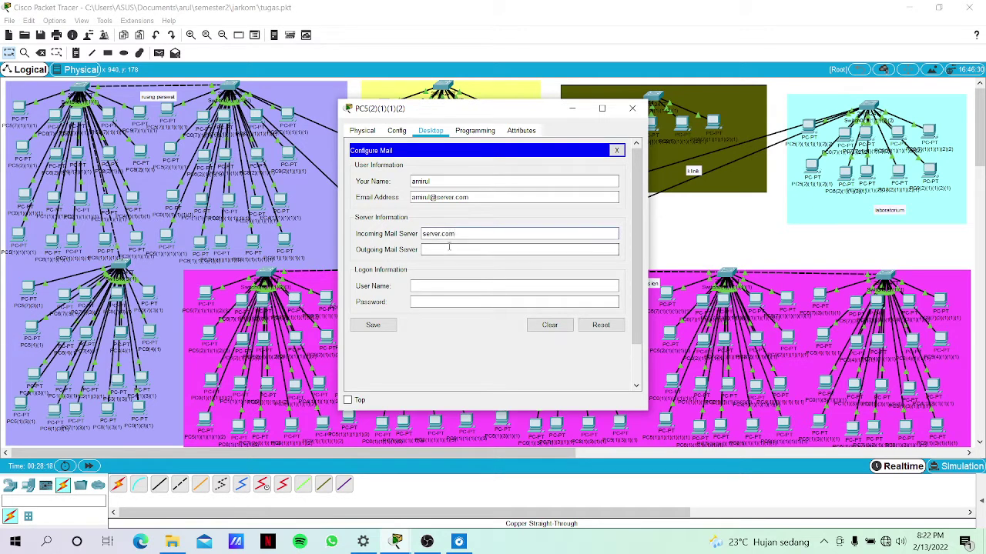
pyautogui.write('serv')
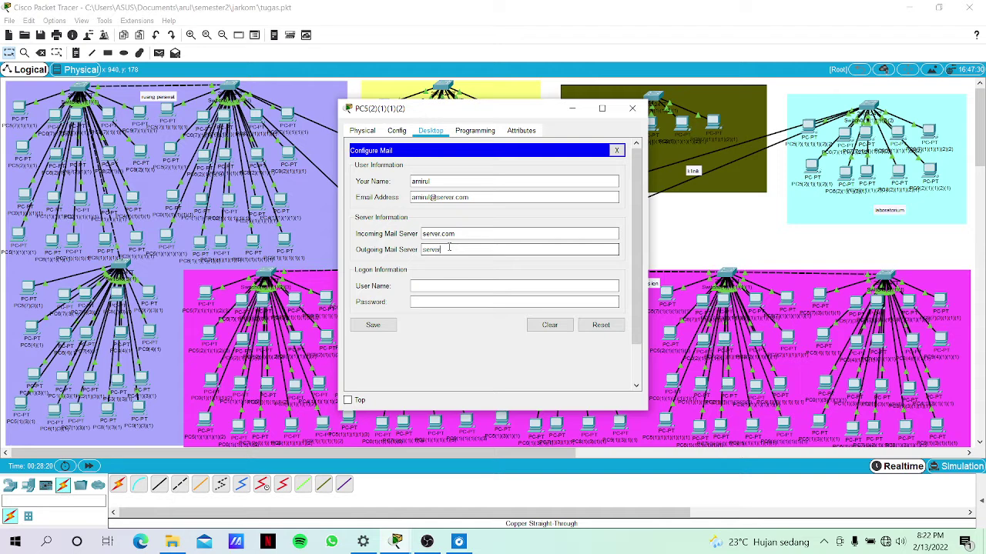
pyautogui.write('er.com')
pyautogui.click(422, 290)
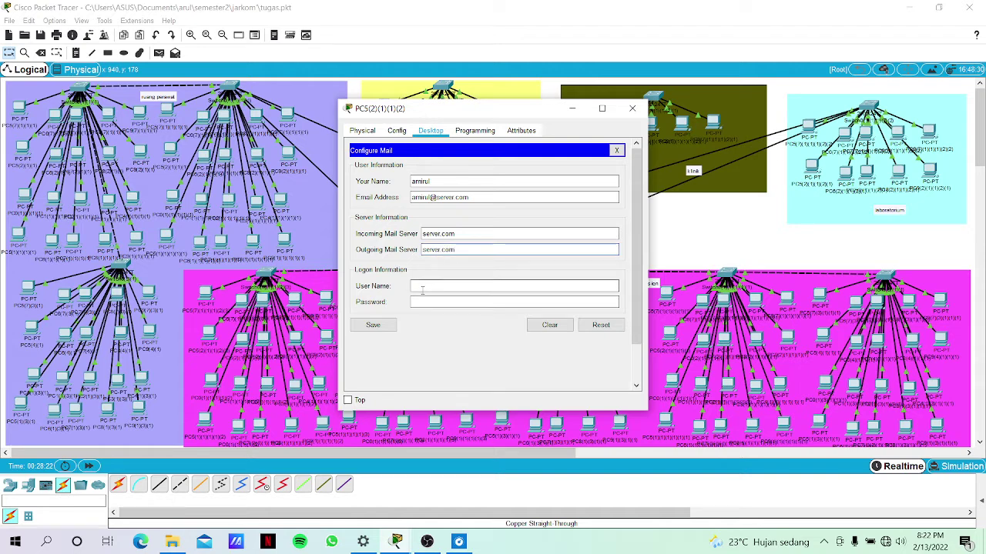
pyautogui.write('amirul')
pyautogui.click(423, 299)
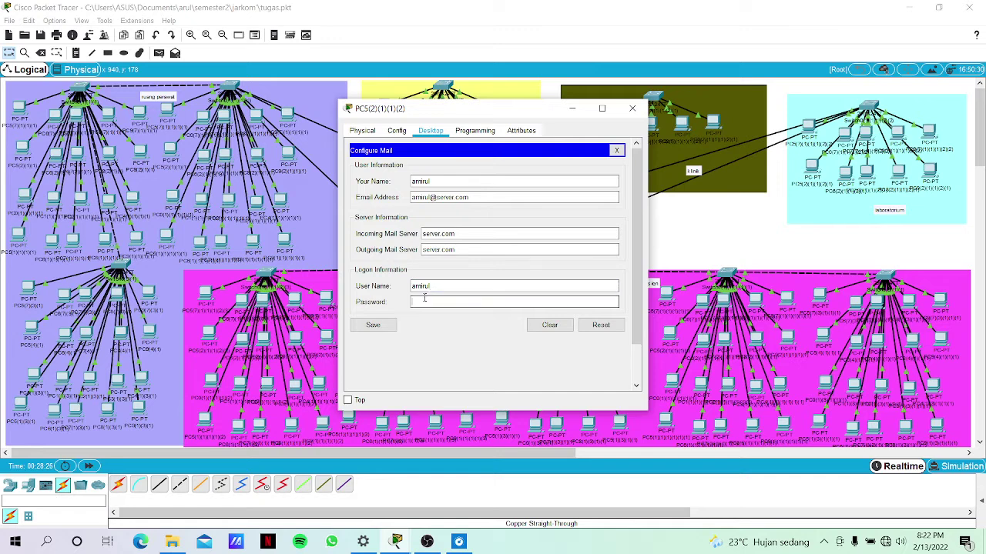
pyautogui.write('123')
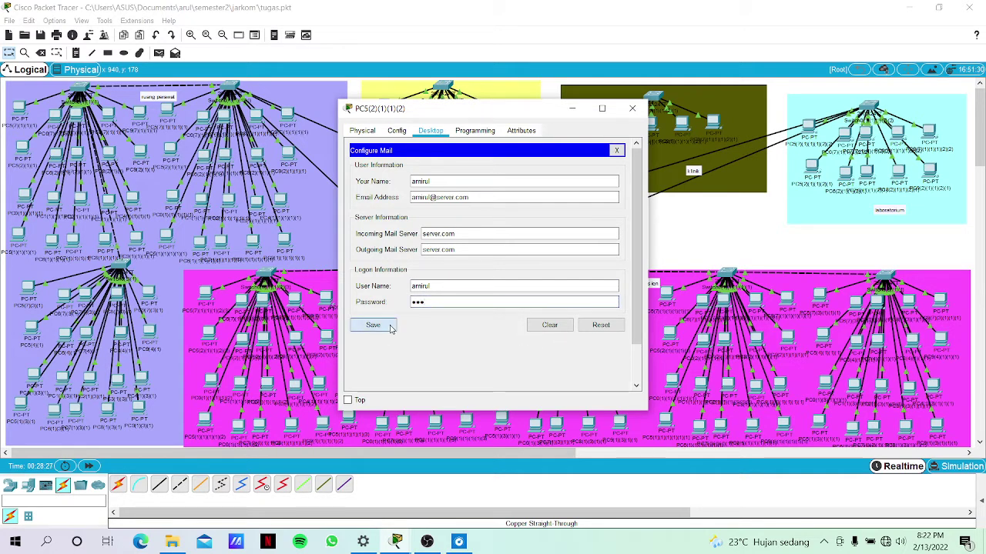
pyautogui.click(373, 325)
pyautogui.click(571, 108)
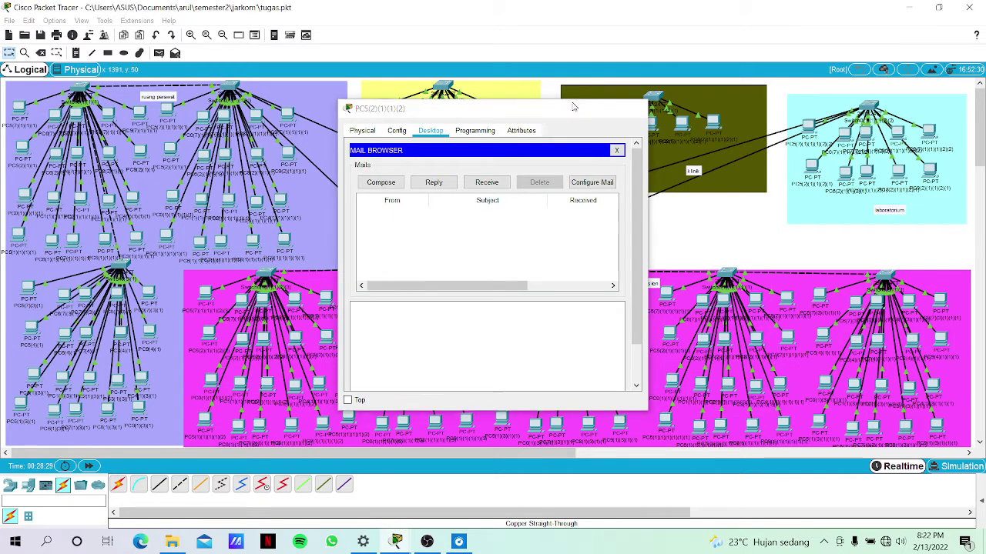
# In PC6(2)(1)(1)(2)'s email setup, enter the user's name and server.com e-mail address.
pyautogui.click(420, 154)
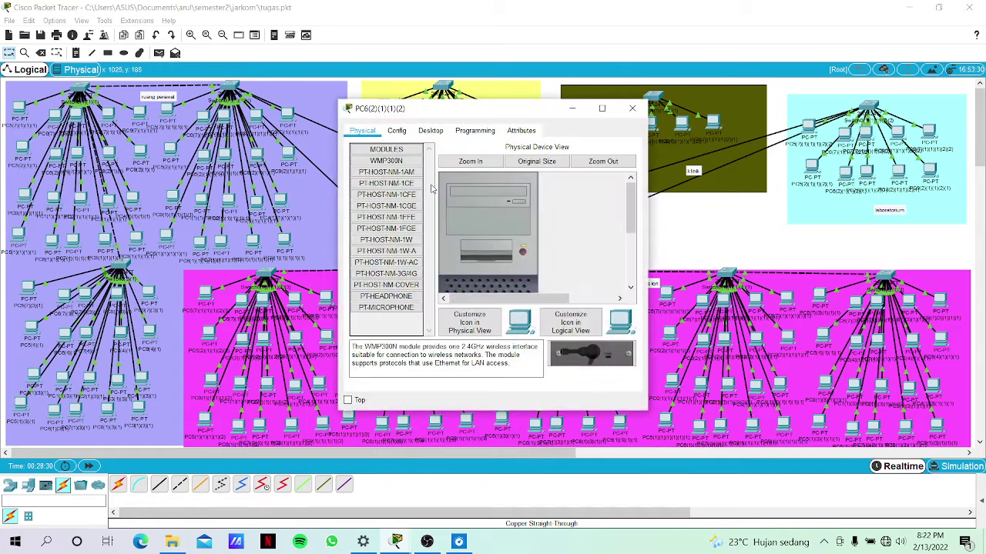
pyautogui.click(398, 134)
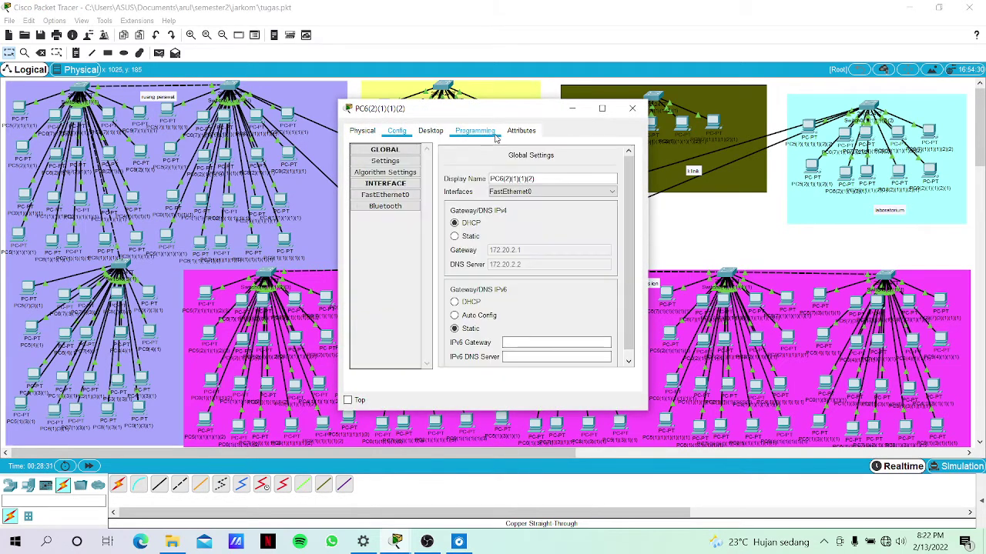
pyautogui.click(432, 134)
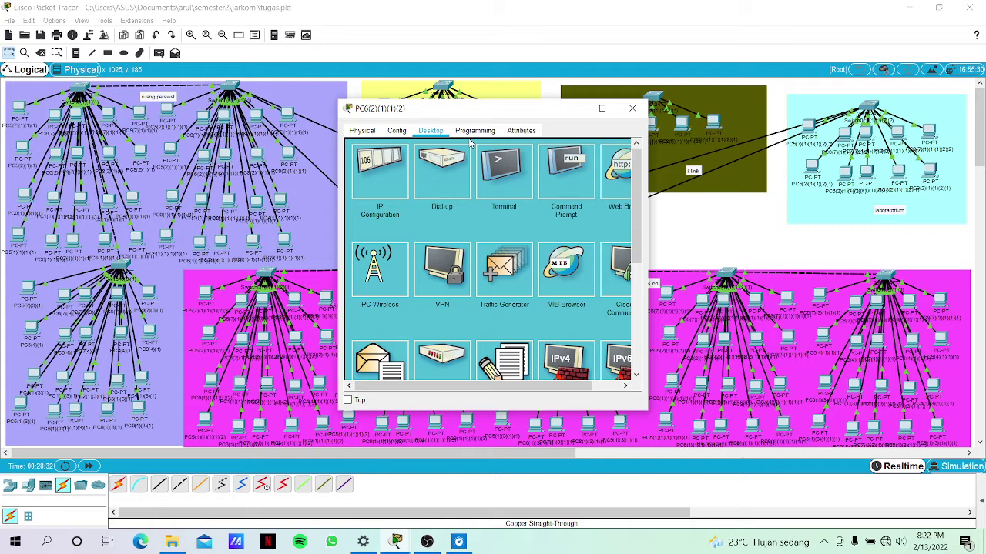
pyautogui.click(382, 360)
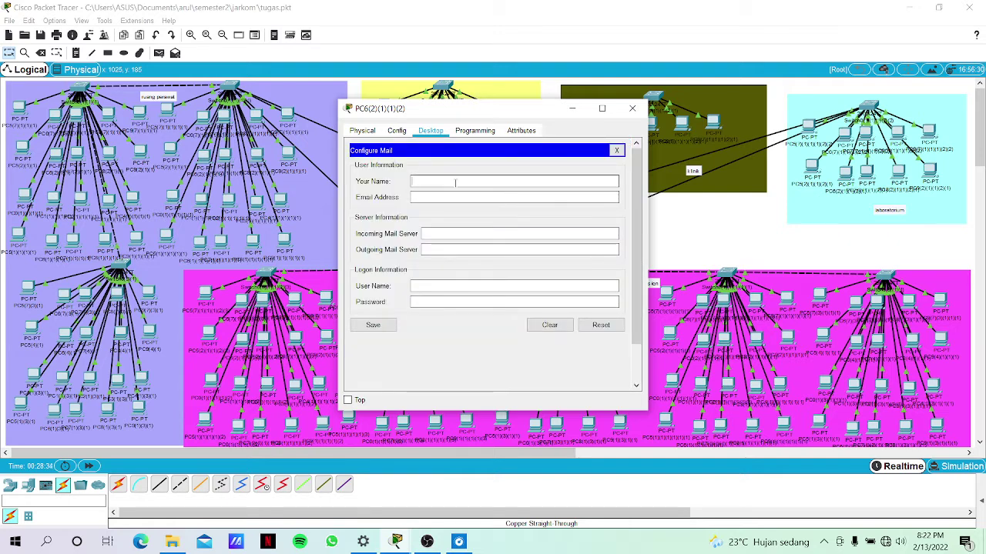
pyautogui.write('budi')
pyautogui.click(438, 198)
pyautogui.write('budi')
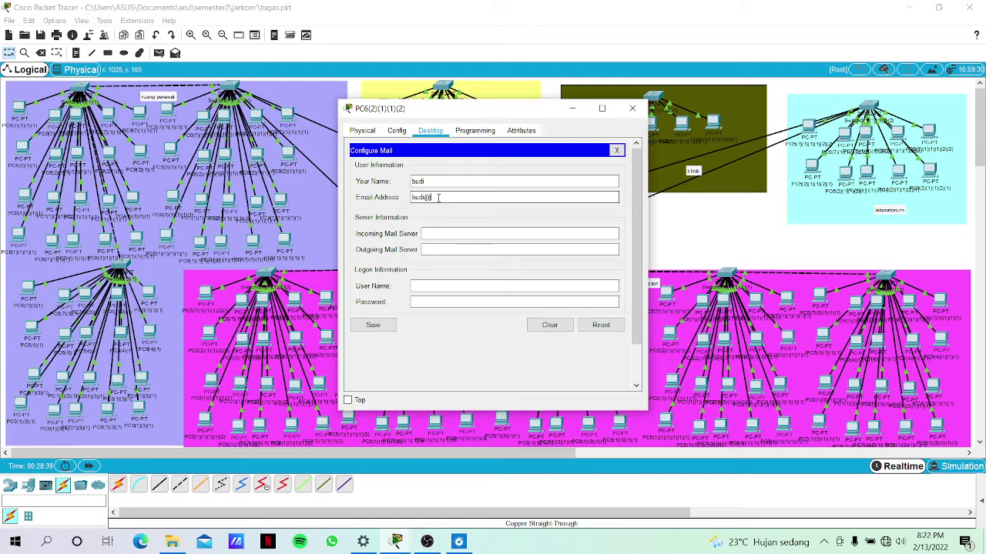
pyautogui.write('rver.com')
# Set server.com as incoming and outgoing mail server, enter the login details, and save.
pyautogui.click(445, 233)
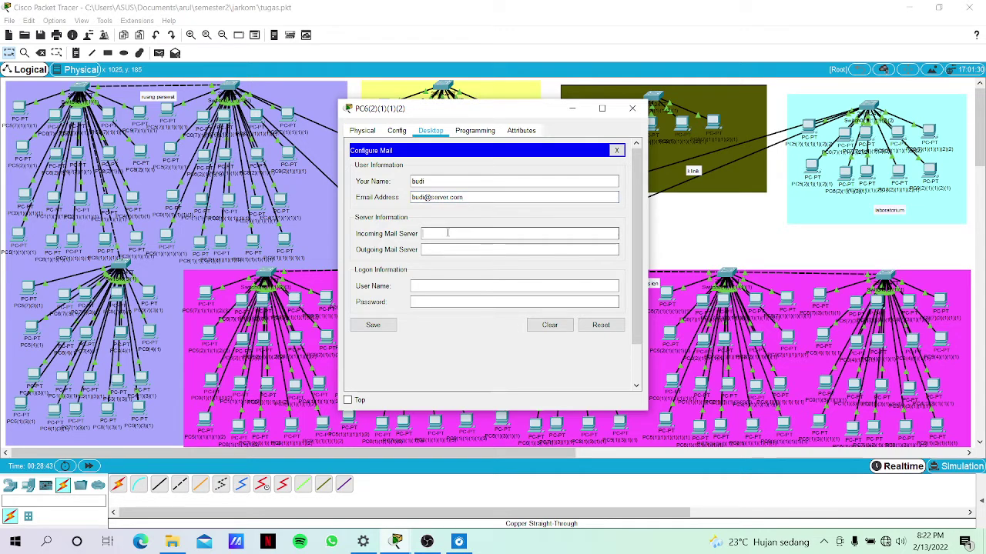
pyautogui.write('server.com')
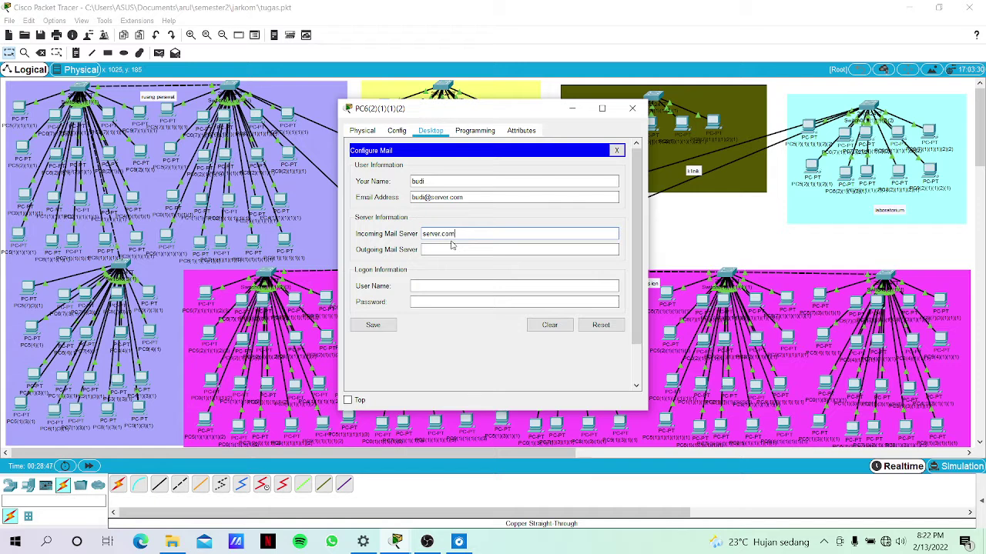
pyautogui.click(439, 248)
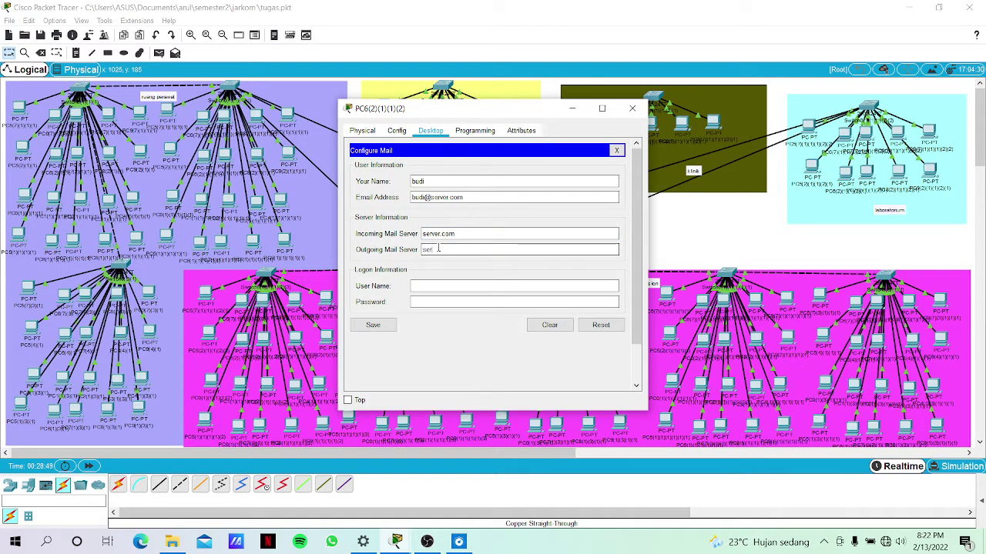
pyautogui.write('server.com')
pyautogui.click(447, 283)
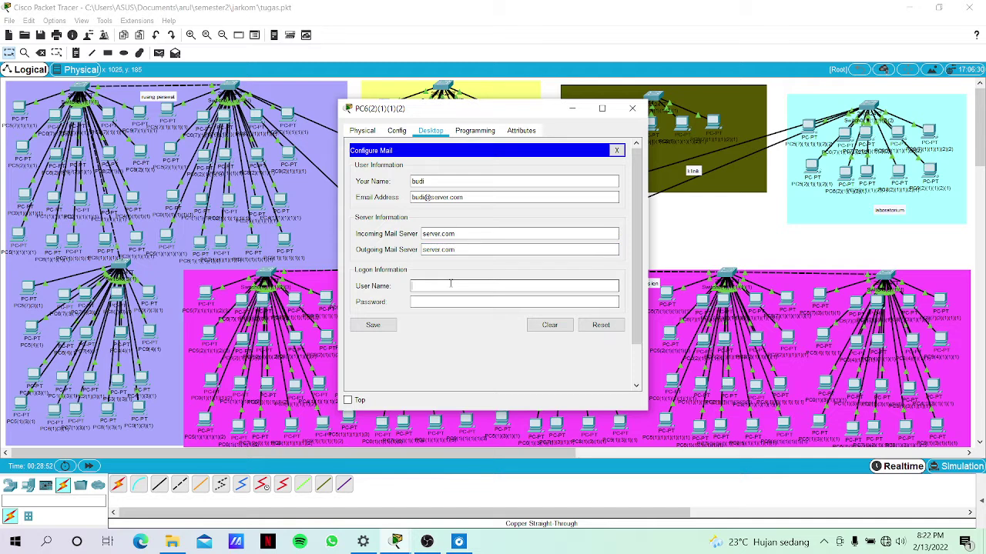
pyautogui.write('budi')
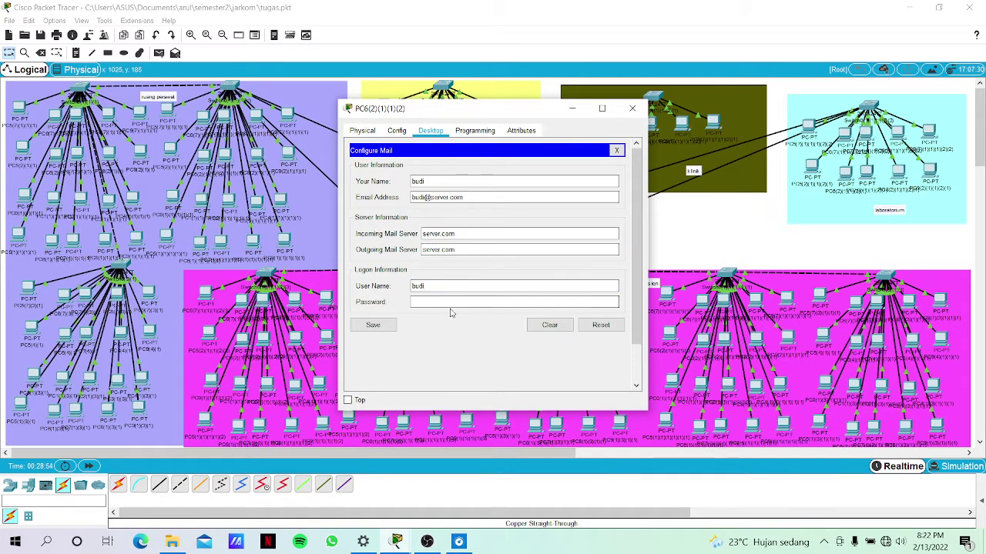
pyautogui.click(464, 302)
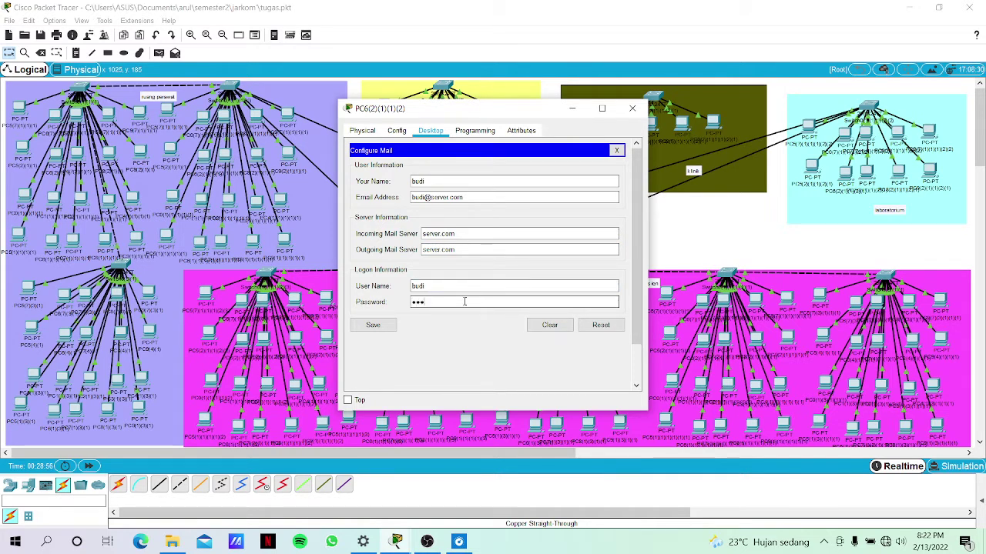
pyautogui.click(374, 325)
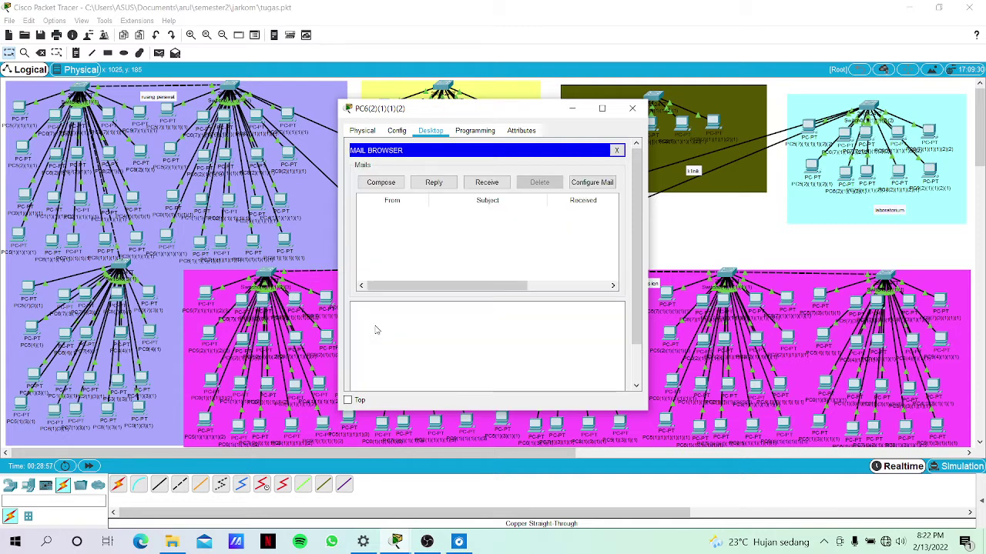
pyautogui.click(381, 185)
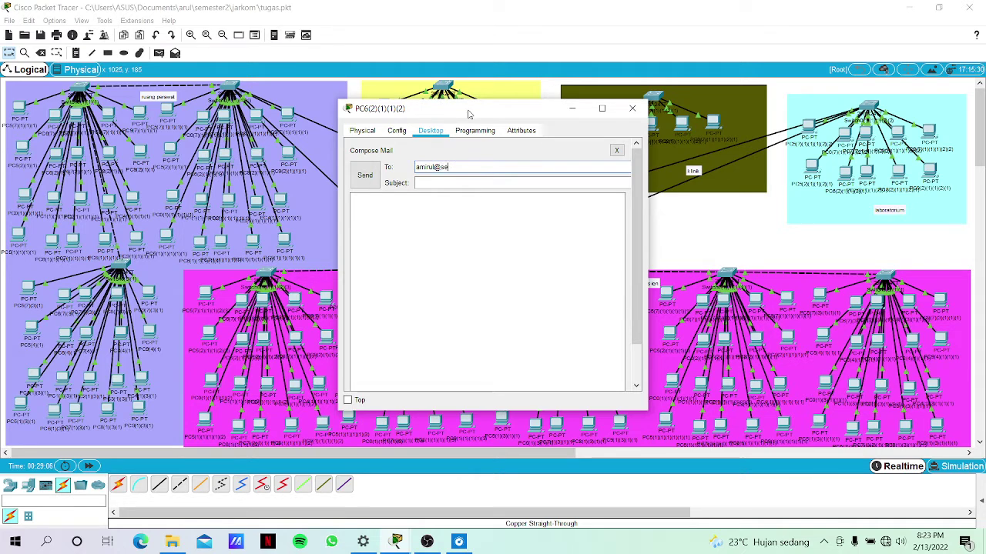
# Send a test mail with subject 'hai' from PC6 to PC5's server.com user, dismiss the outgoing-server error, and close the window.
pyautogui.write('rver.com')
pyautogui.click(433, 182)
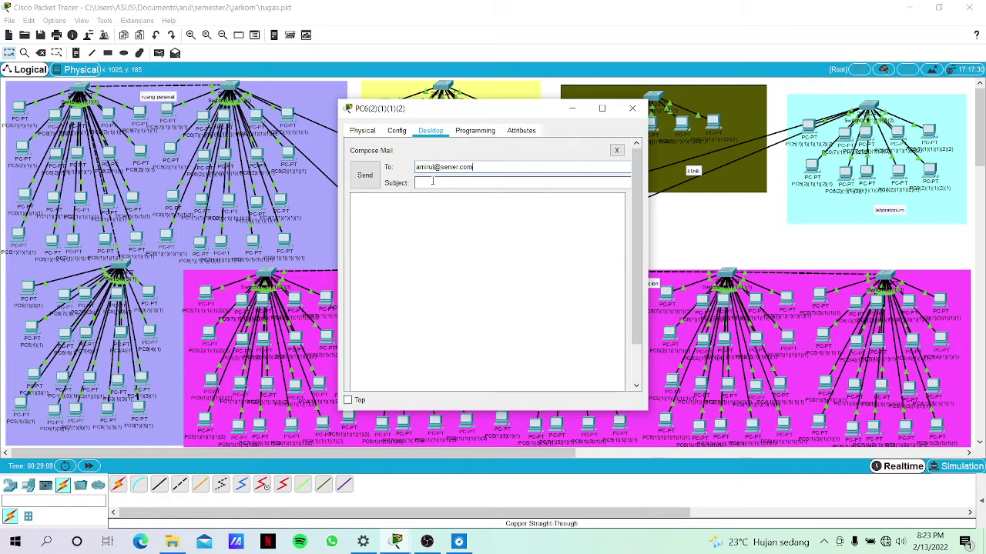
pyautogui.write('haii')
pyautogui.click(365, 177)
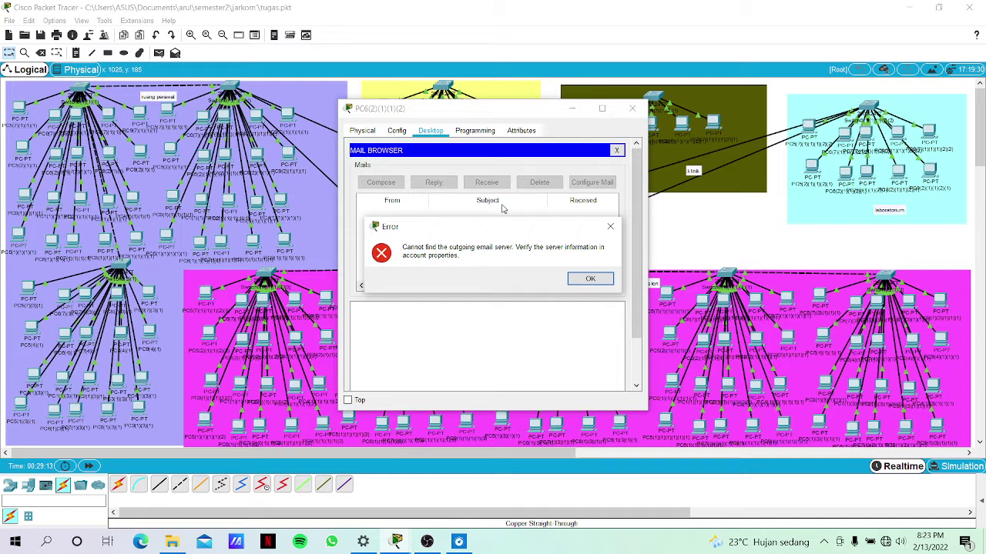
pyautogui.click(594, 281)
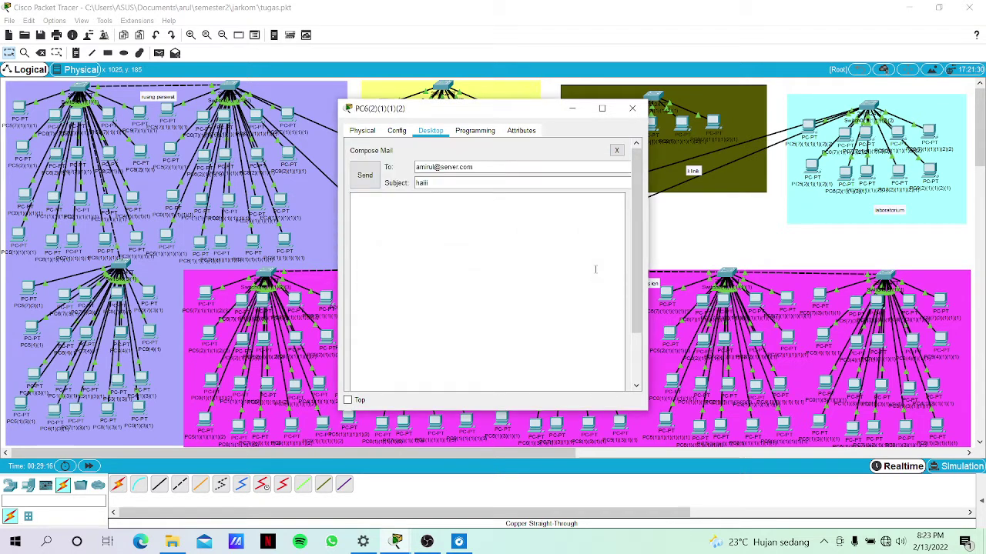
pyautogui.click(571, 108)
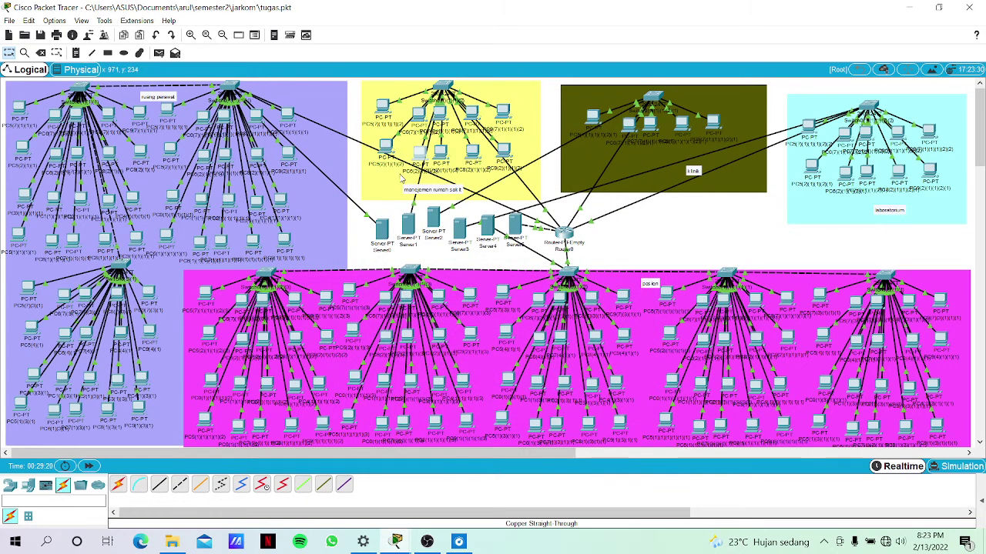
# On Server1's DNS service, start a record named server.com and begin entering its 172.20 address.
pyautogui.click(409, 225)
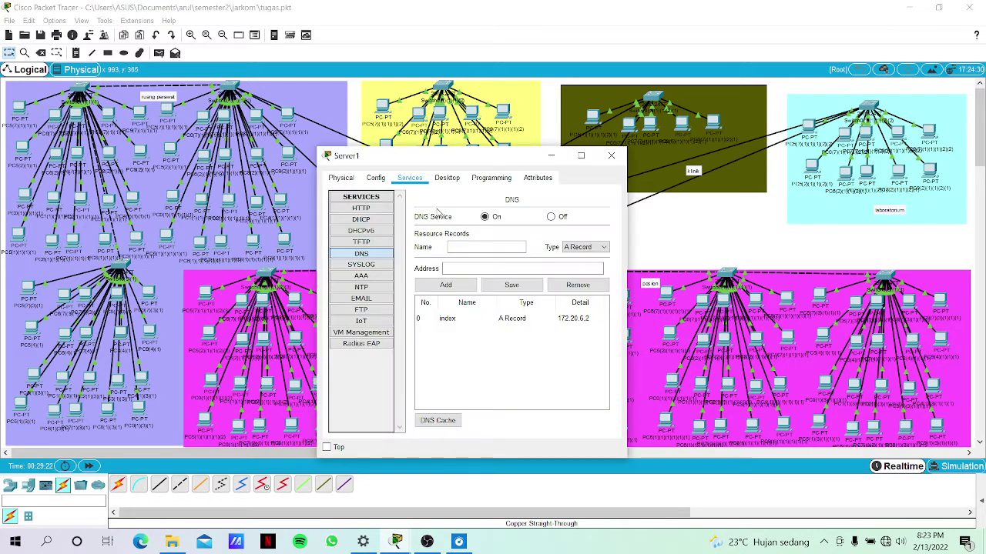
pyautogui.moveTo(509, 164); pyautogui.dragTo(529, 149)
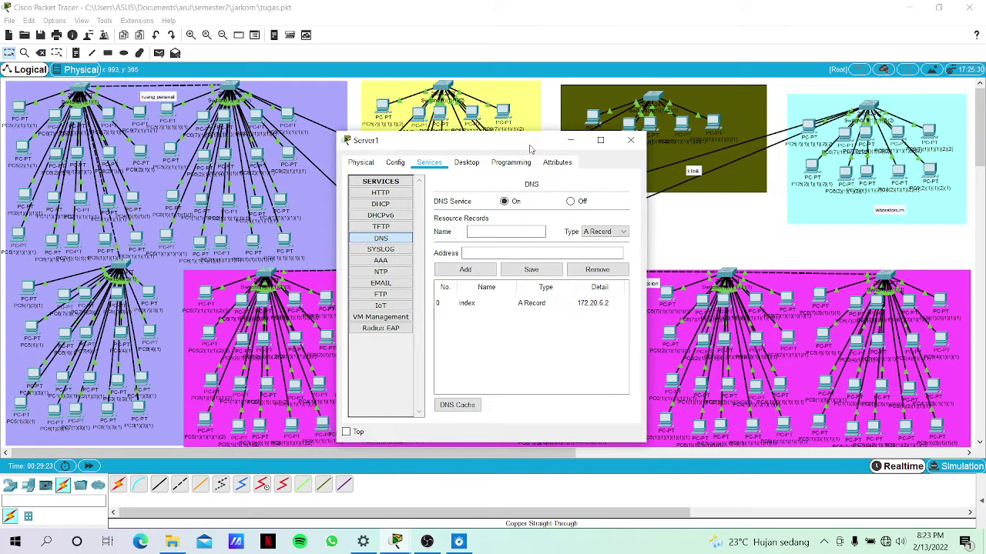
pyautogui.click(482, 233)
pyautogui.write('server.com')
pyautogui.click(488, 256)
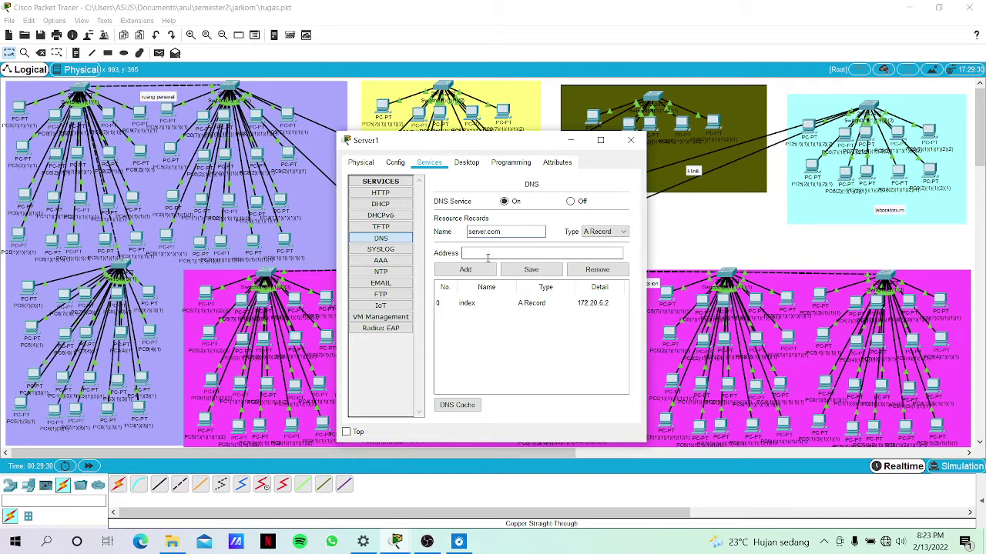
pyautogui.write('172.20.6.2')
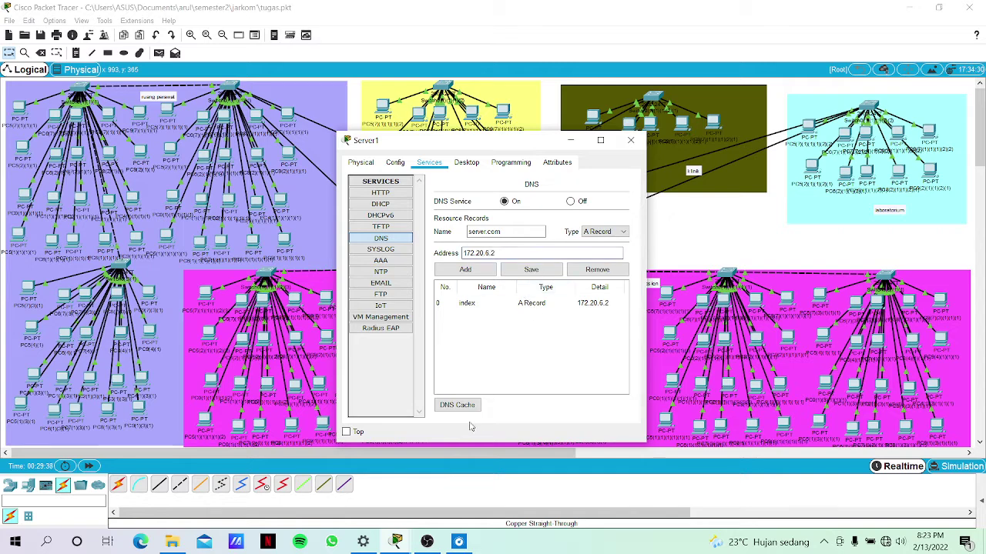
# Add the server.com A record to Server1's DNS, close Server1, and open PC6's mail compose screen.
pyautogui.click(465, 270)
pyautogui.click(697, 236)
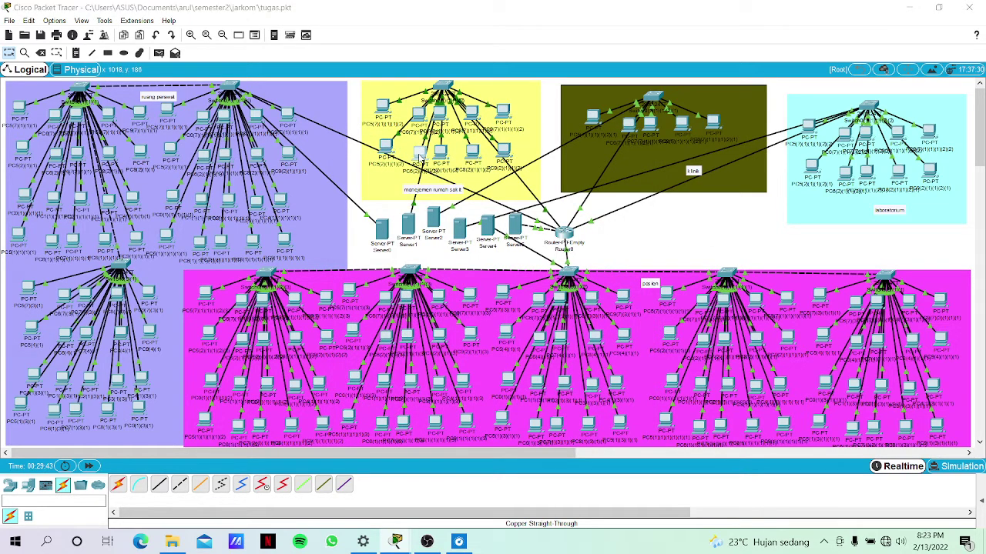
pyautogui.click(394, 150)
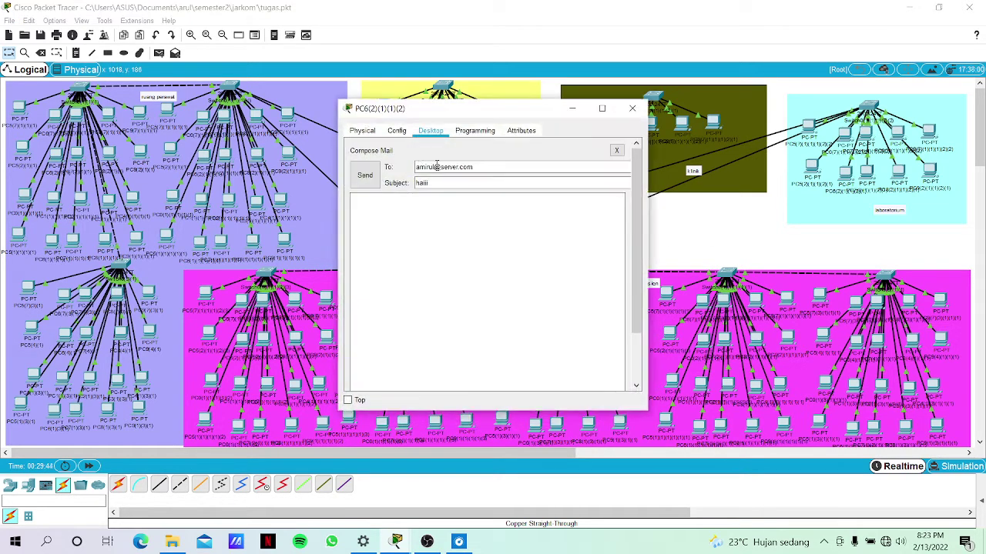
# Try sending PC6's composed test mail and dismiss the Server not found error.
pyautogui.click(364, 176)
pyautogui.click(508, 279)
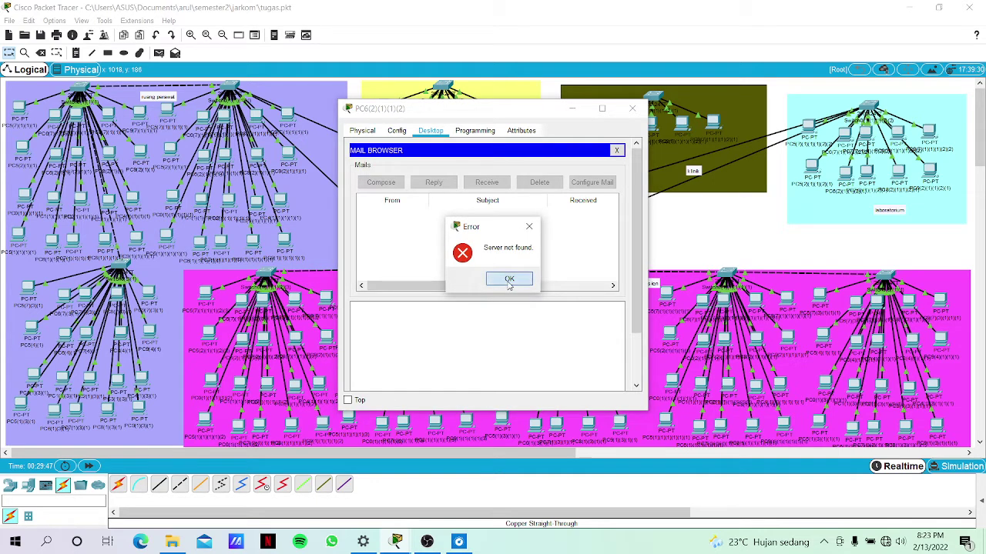
pyautogui.click(702, 236)
# Check Server5's IP configuration, then review Server1's DNS records listing server.com at 172.20.6.2.
pyautogui.click(516, 226)
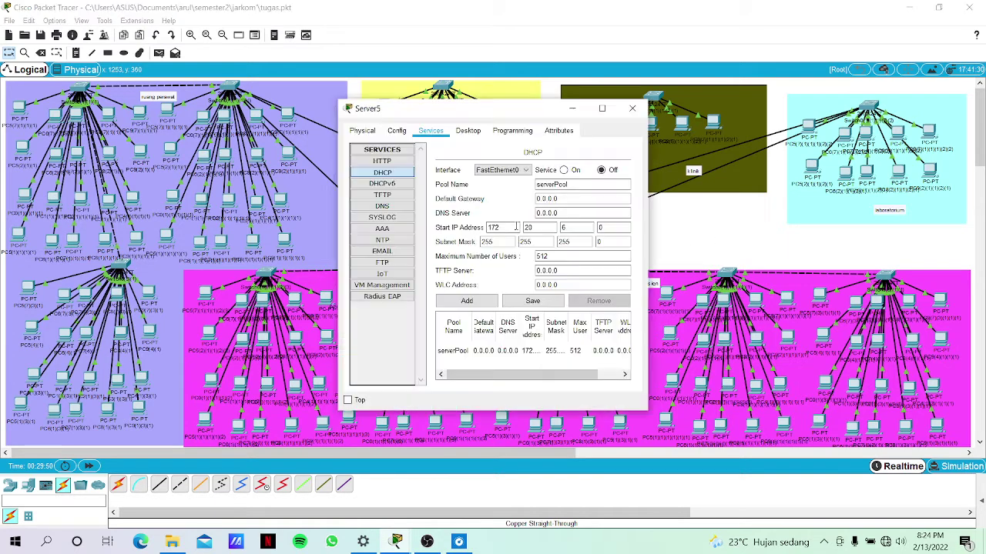
pyautogui.click(471, 133)
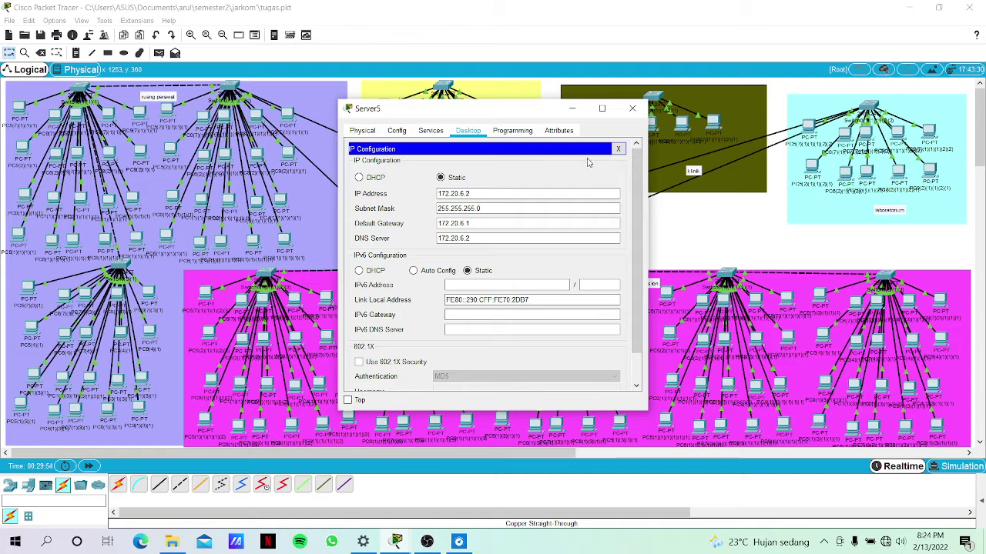
pyautogui.click(619, 149)
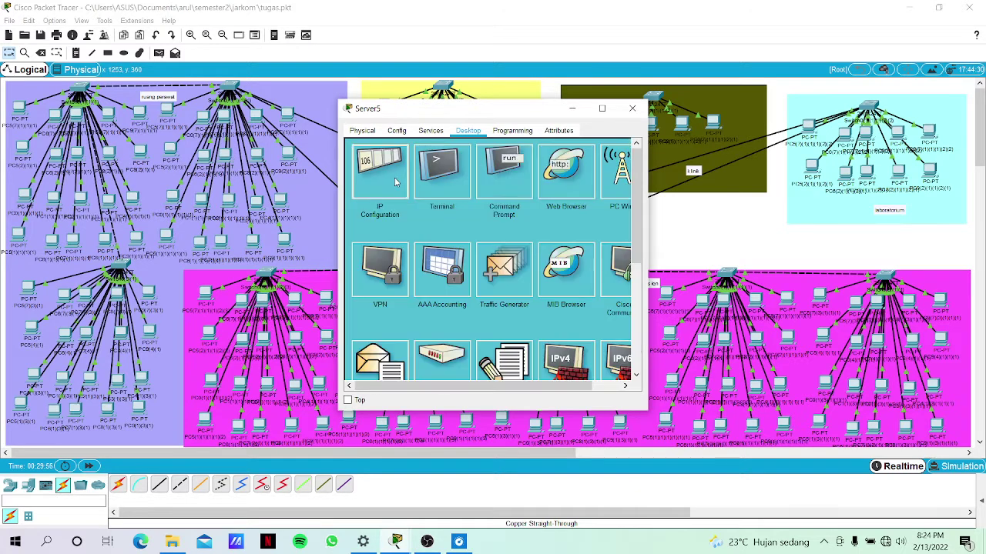
pyautogui.click(398, 182)
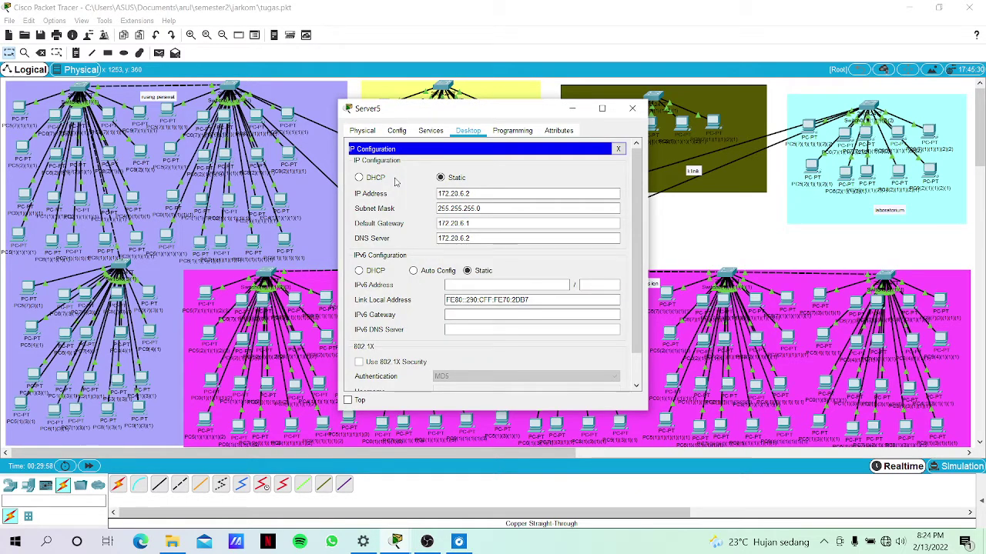
pyautogui.click(672, 241)
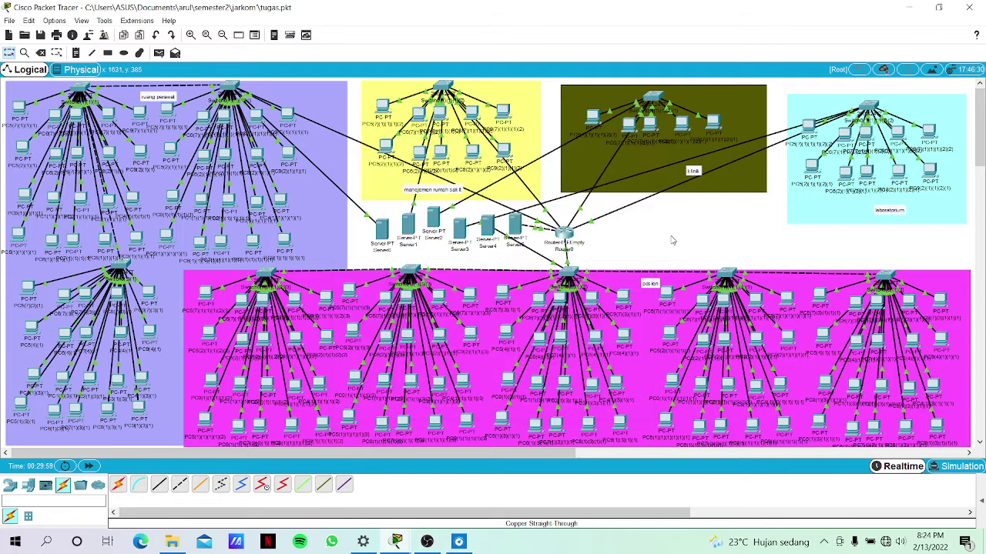
pyautogui.click(414, 230)
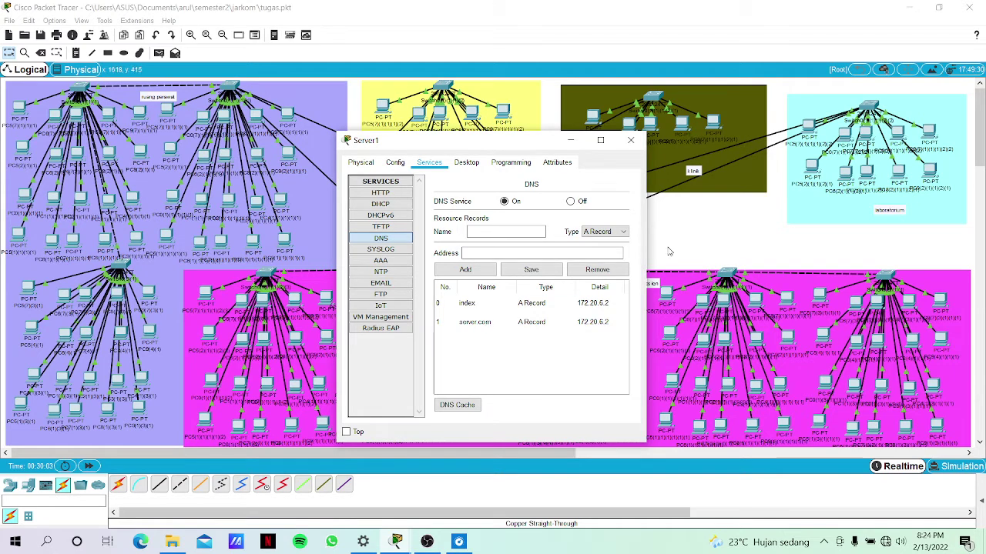
pyautogui.click(671, 248)
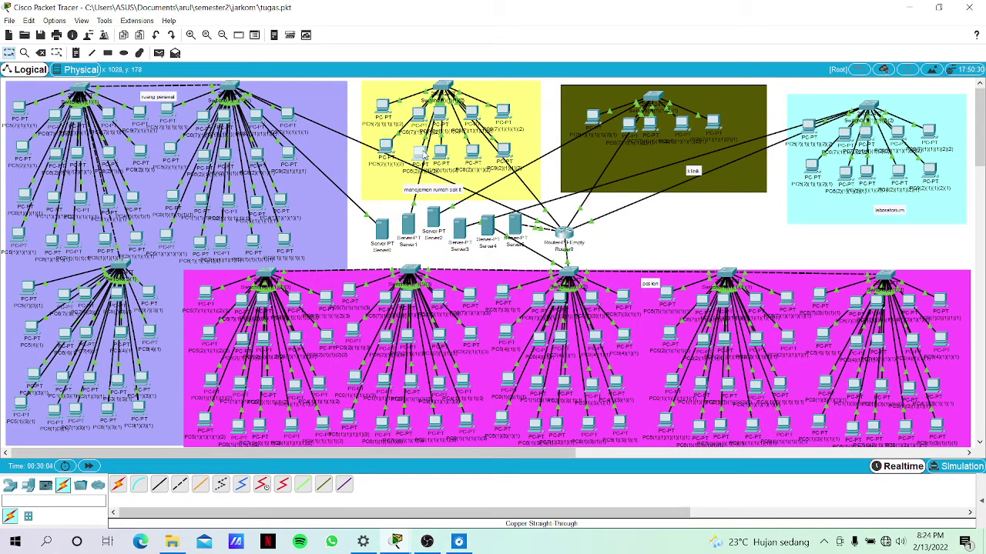
# Resend PC6's test mail, dismiss the repeated Server not found error, and reopen Server1's DNS records.
pyautogui.click(419, 150)
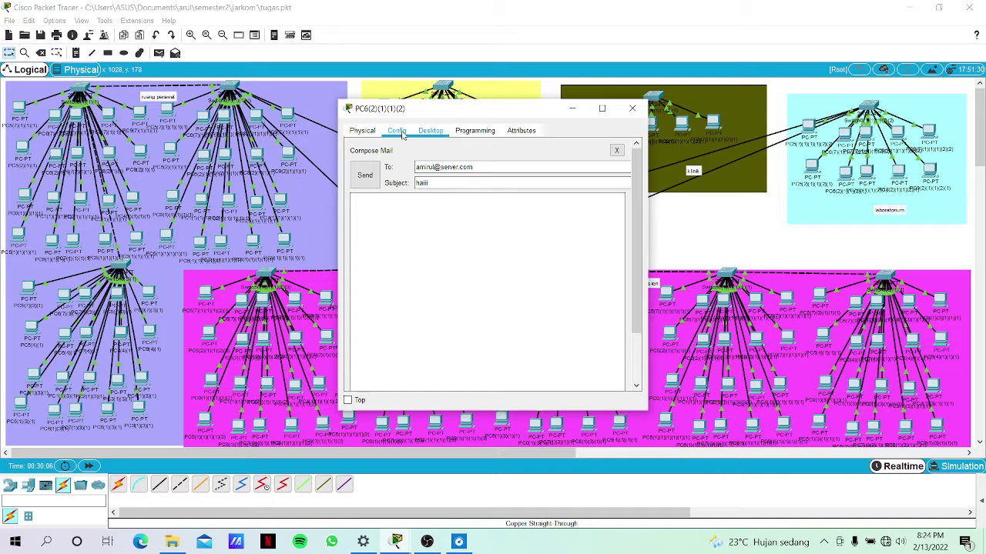
pyautogui.click(401, 132)
pyautogui.click(424, 132)
pyautogui.click(362, 185)
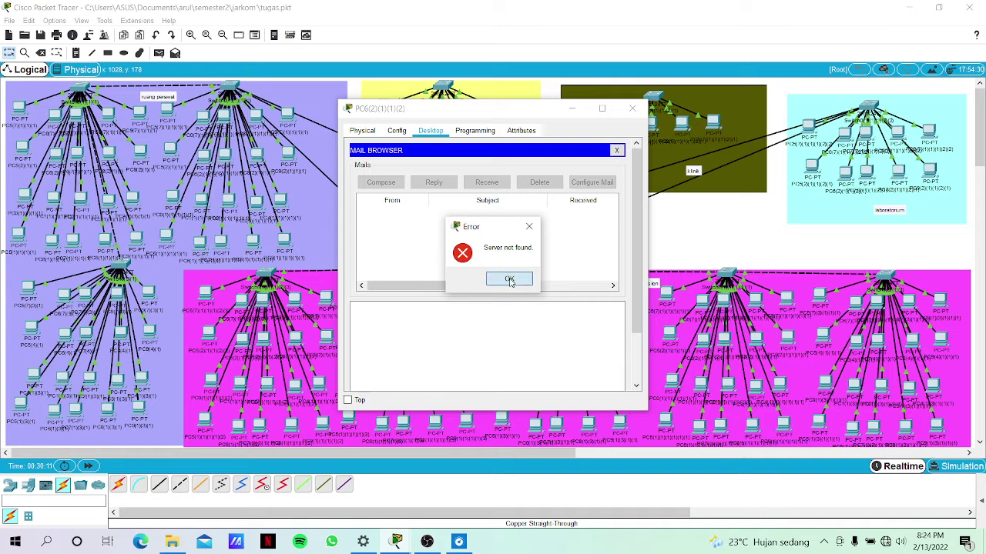
pyautogui.click(509, 280)
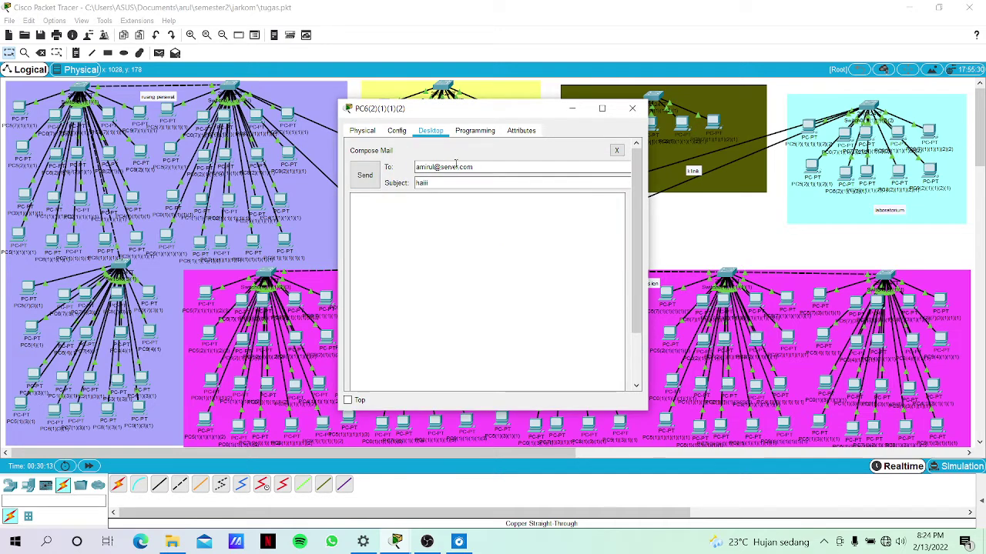
pyautogui.click(680, 223)
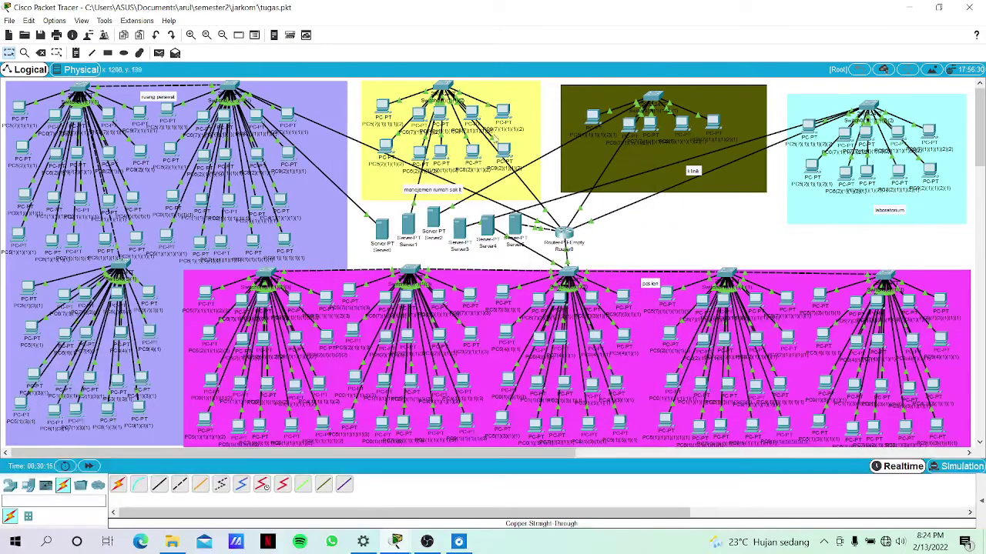
pyautogui.click(408, 224)
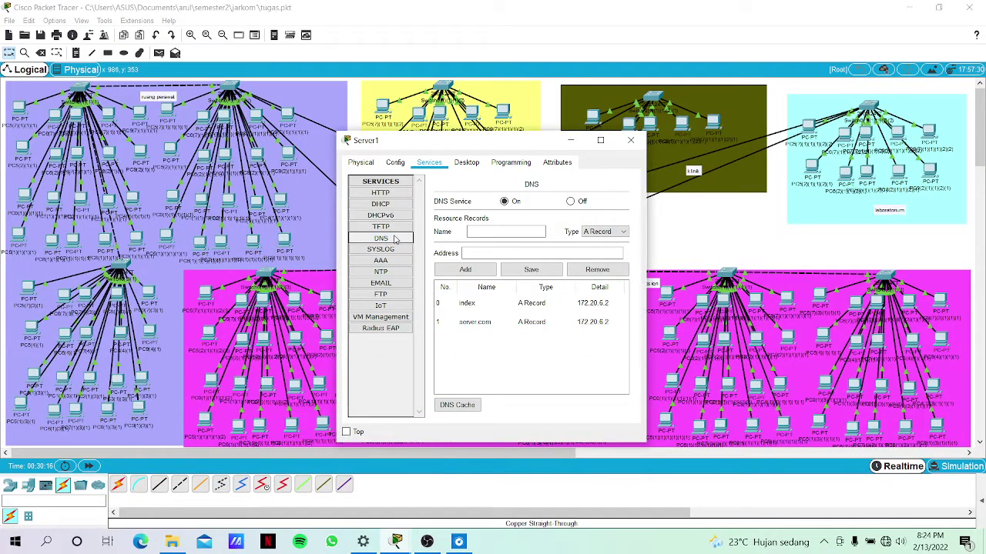
# Look over Server1's EMAIL and DNS service pages, then close Server1.
pyautogui.click(381, 284)
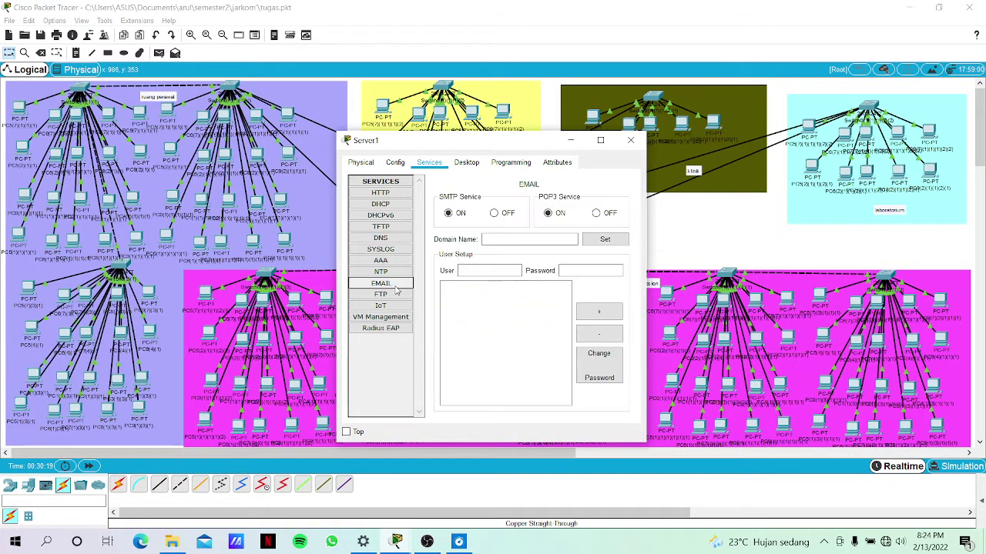
pyautogui.click(391, 238)
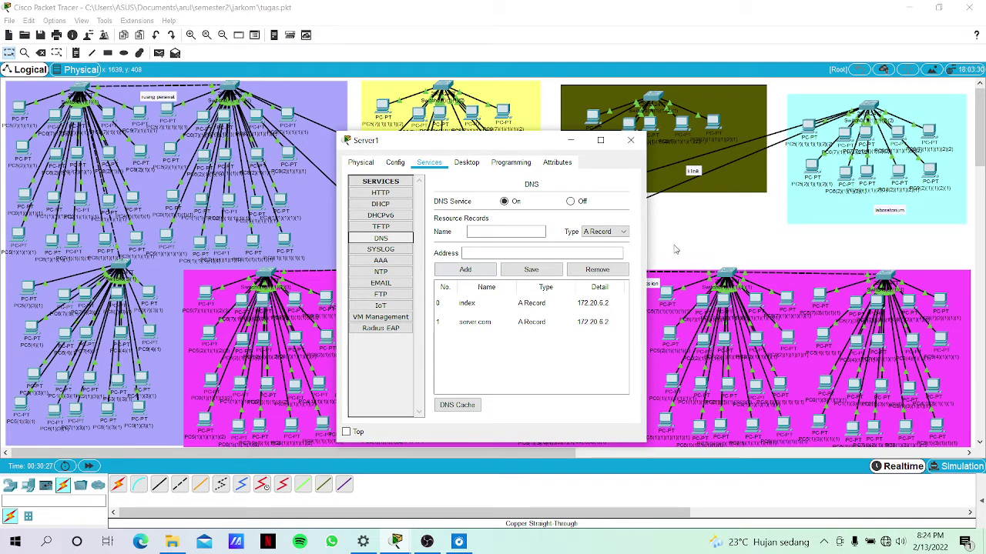
pyautogui.click(677, 250)
# Bring up Server5's EMAIL service, with SMTP and POP3 on and three users listed.
pyautogui.click(517, 234)
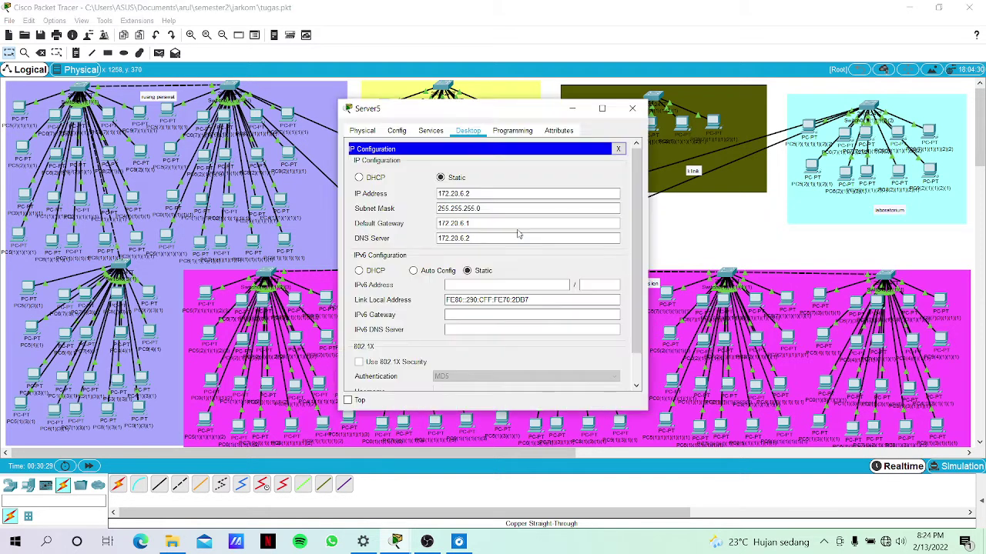
pyautogui.moveTo(699, 215); pyautogui.dragTo(516, 225)
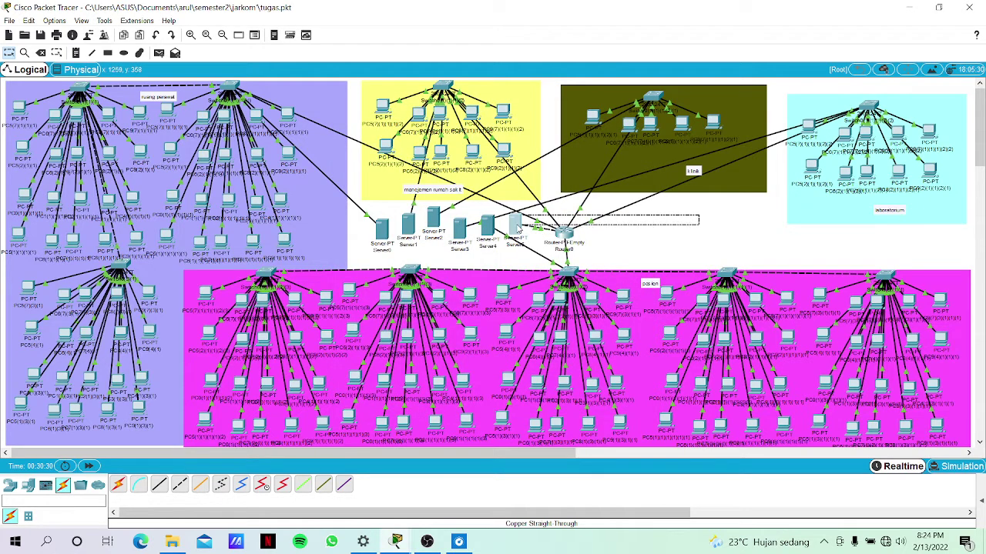
pyautogui.click(516, 224)
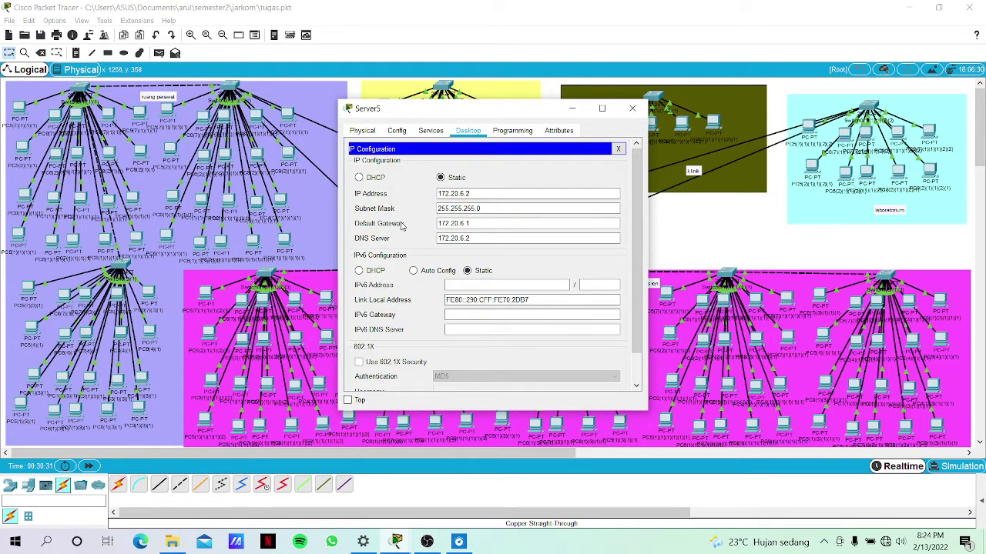
pyautogui.click(431, 130)
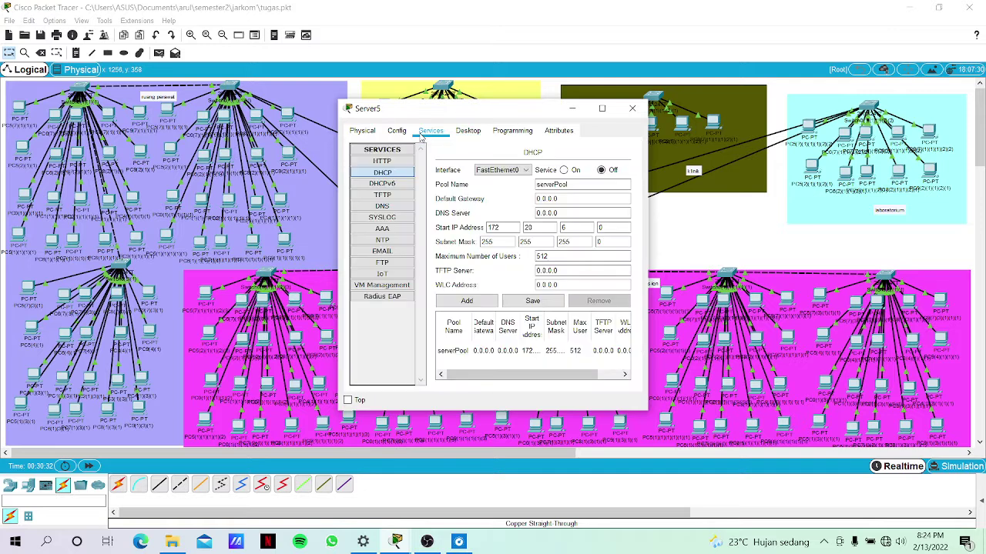
pyautogui.click(389, 251)
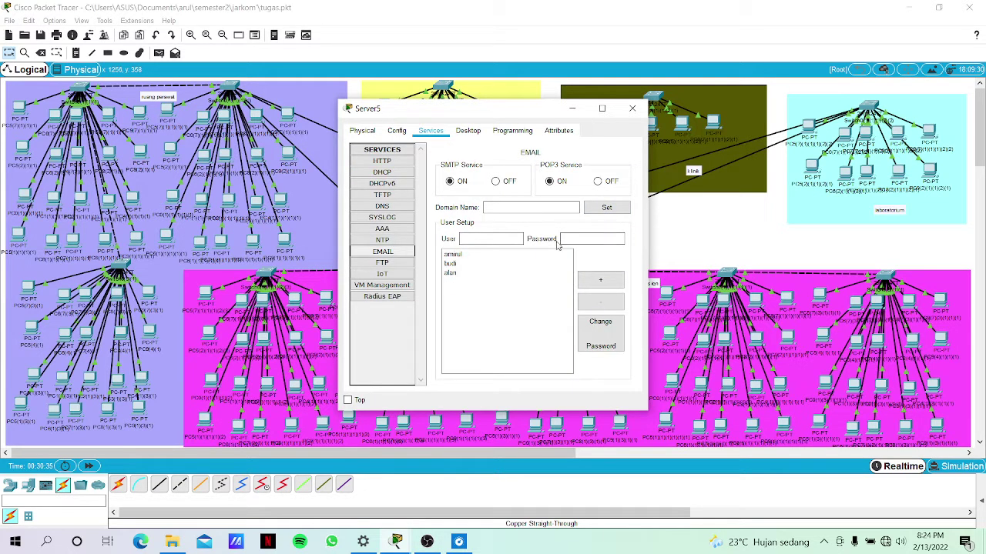
# Delete the three existing mail user accounts on Server5's EMAIL service.
pyautogui.click(530, 207)
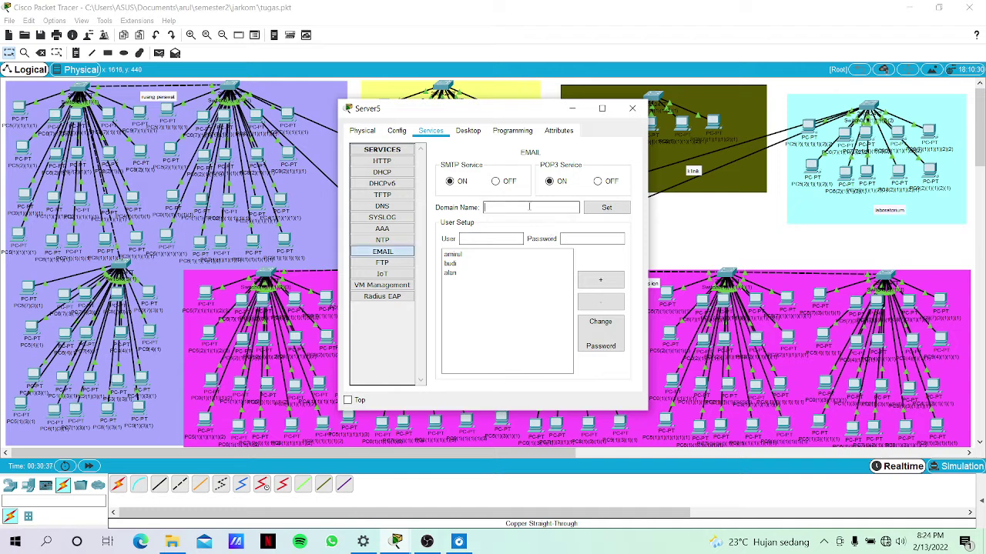
pyautogui.click(498, 256)
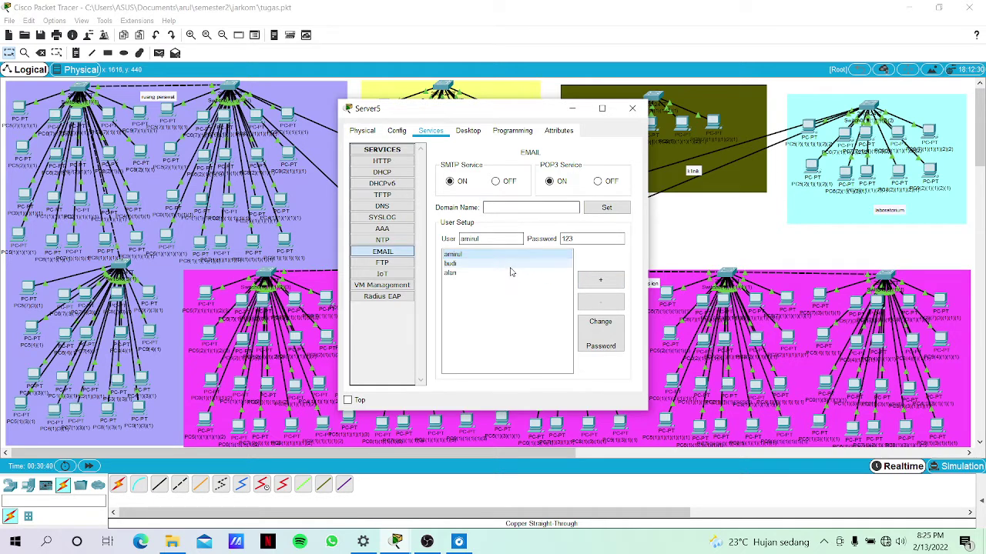
pyautogui.click(532, 208)
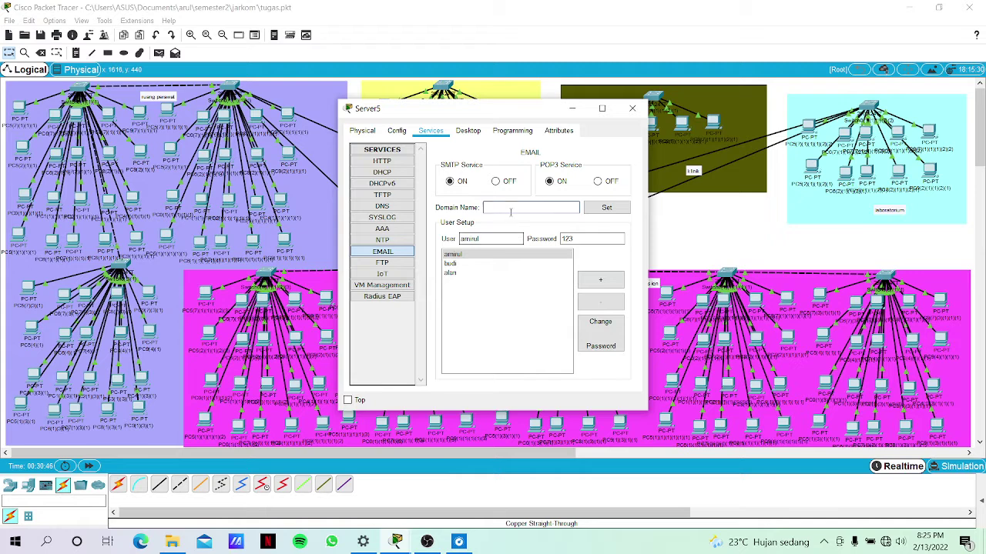
pyautogui.click(534, 264)
pyautogui.click(547, 274)
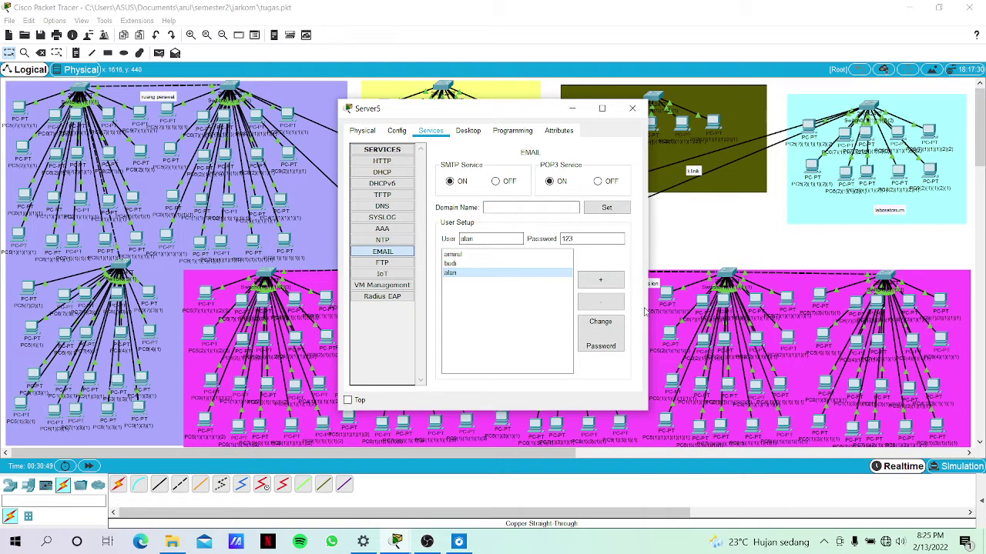
pyautogui.click(613, 308)
pyautogui.click(607, 306)
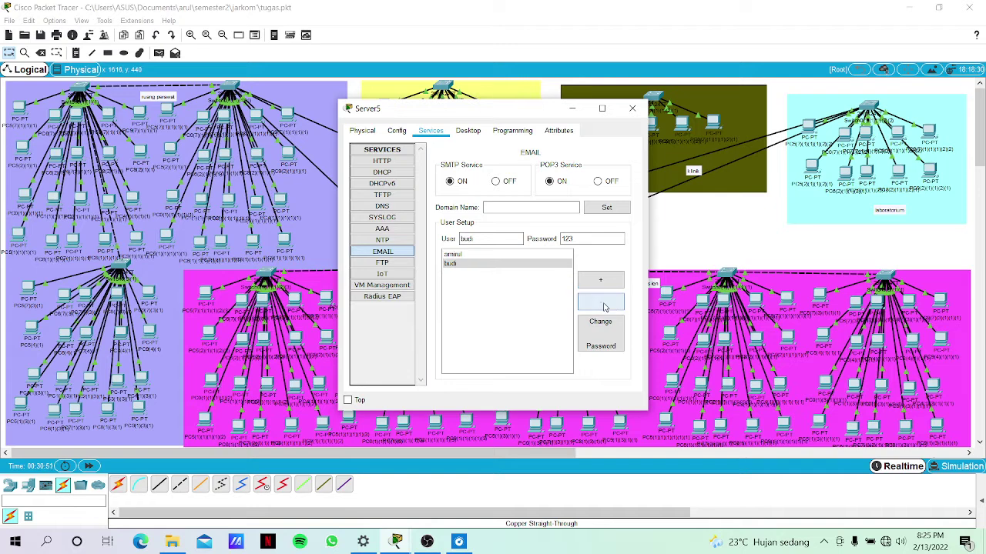
pyautogui.click(604, 306)
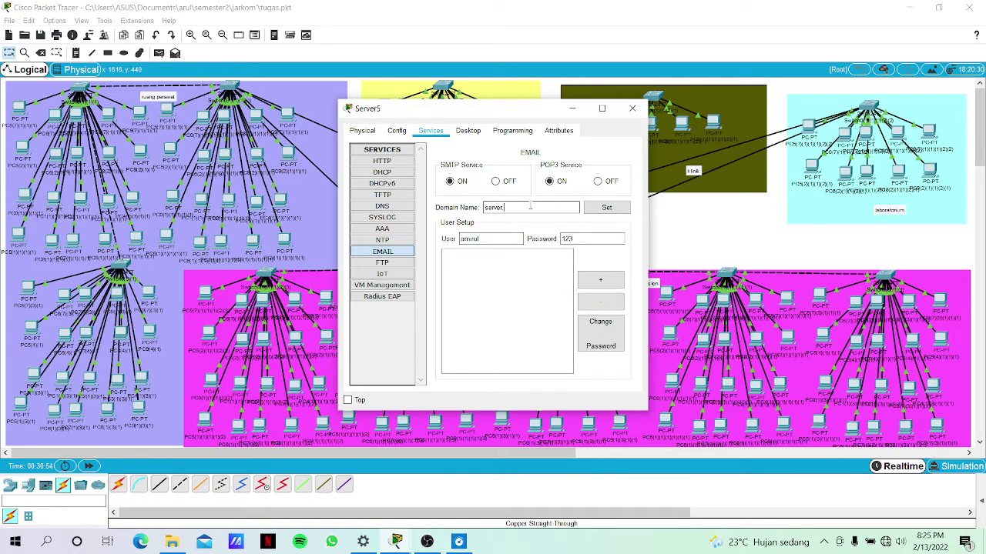
# Set the mail domain to server.com and add three new email user accounts.
pyautogui.click(606, 209)
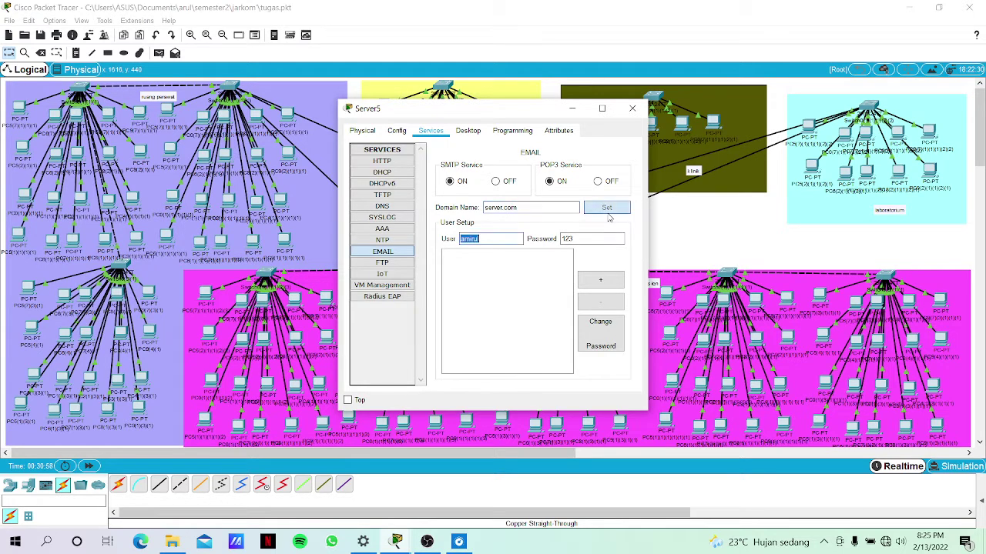
pyautogui.click(608, 282)
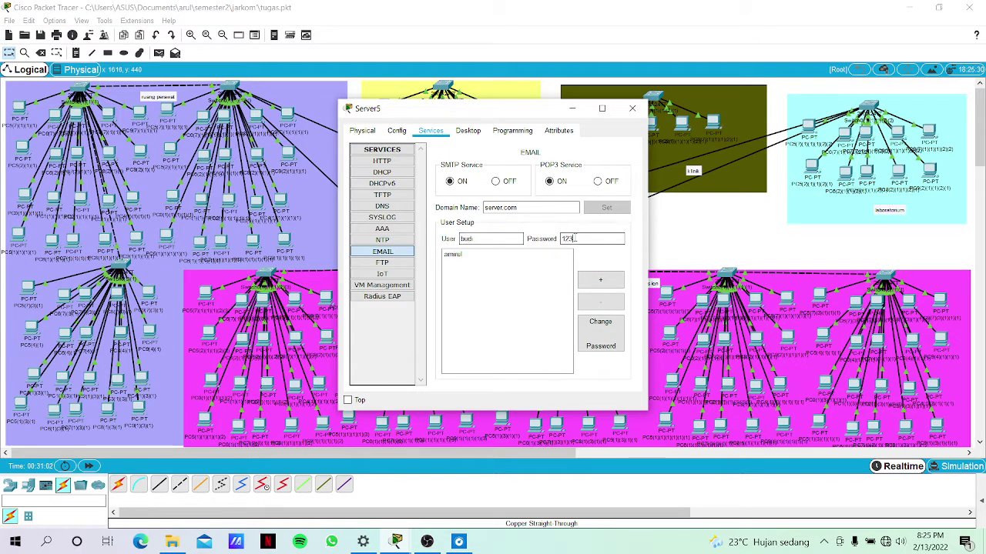
pyautogui.click(600, 281)
pyautogui.click(509, 241)
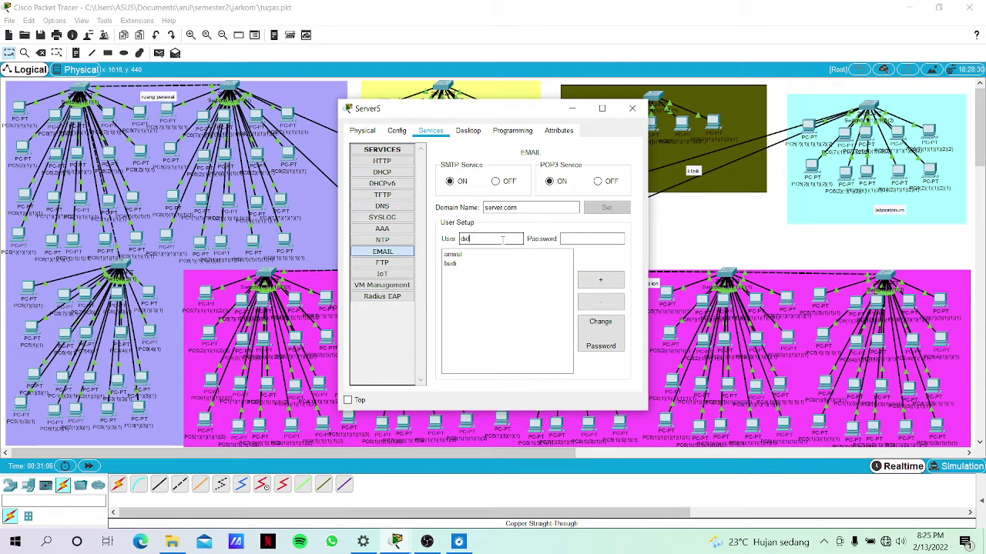
pyautogui.click(573, 239)
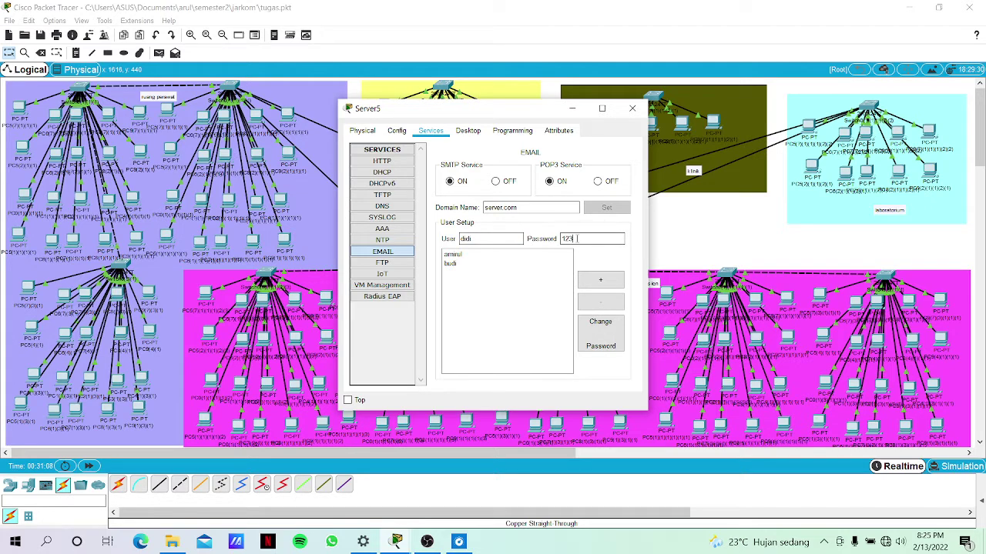
pyautogui.click(590, 279)
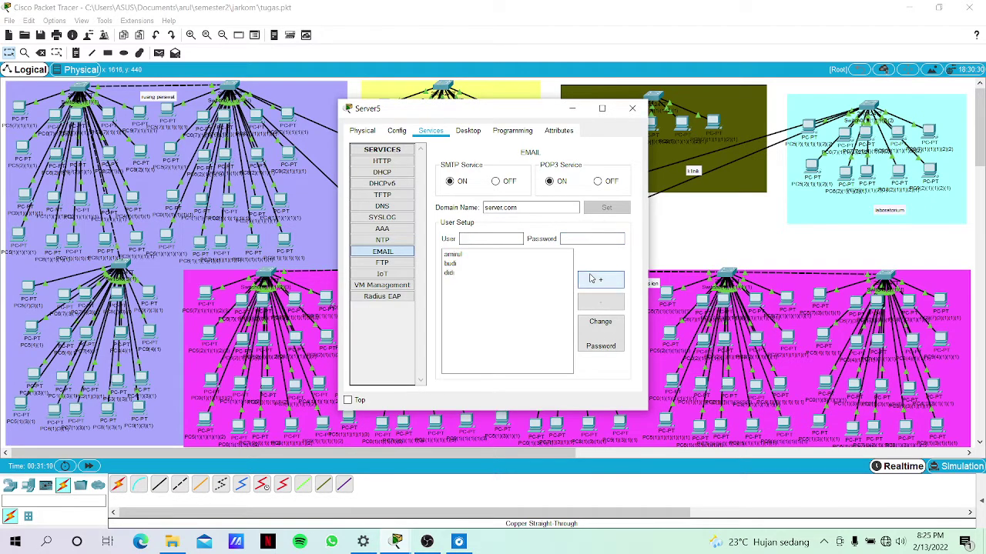
# Send the composed test mail from PC6's Mail Browser.
pyautogui.click(675, 253)
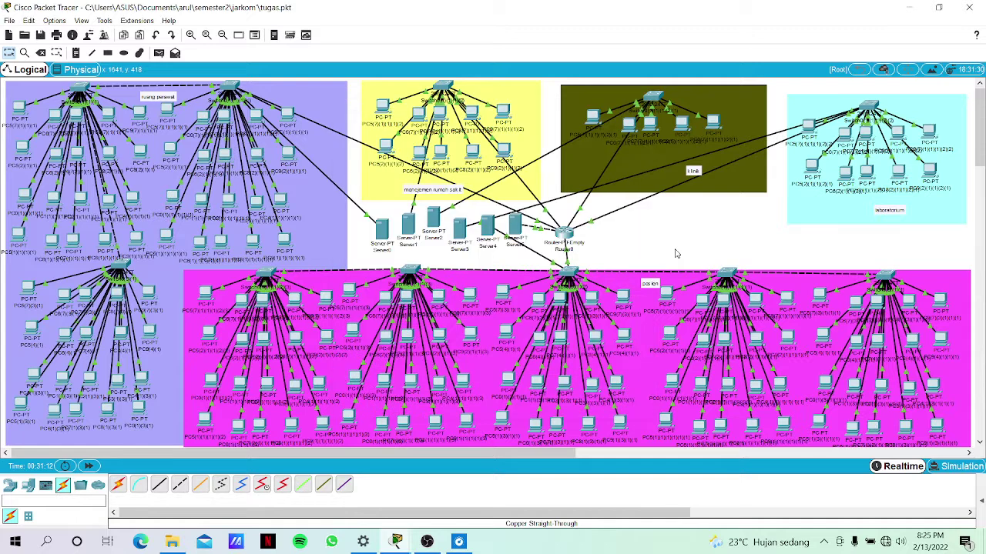
pyautogui.click(422, 154)
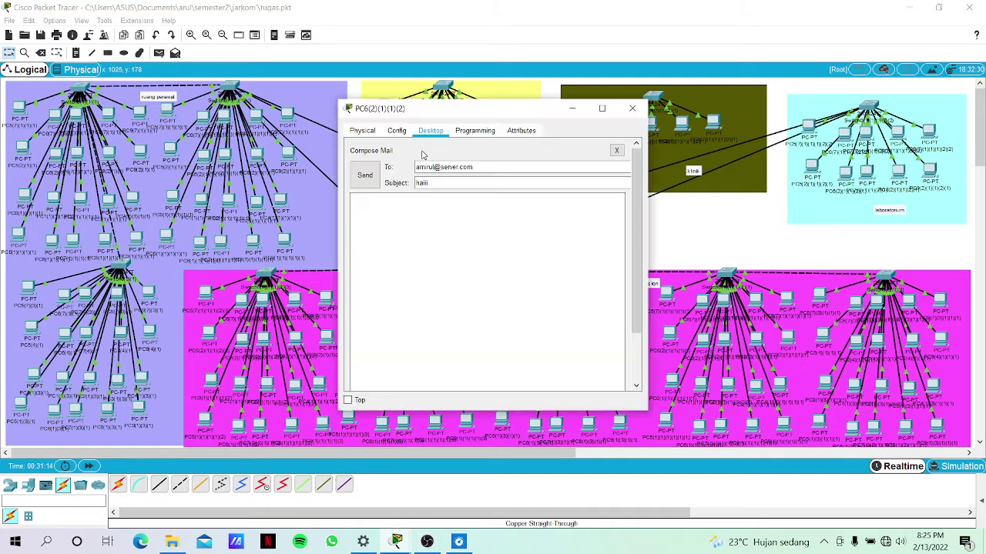
pyautogui.click(365, 176)
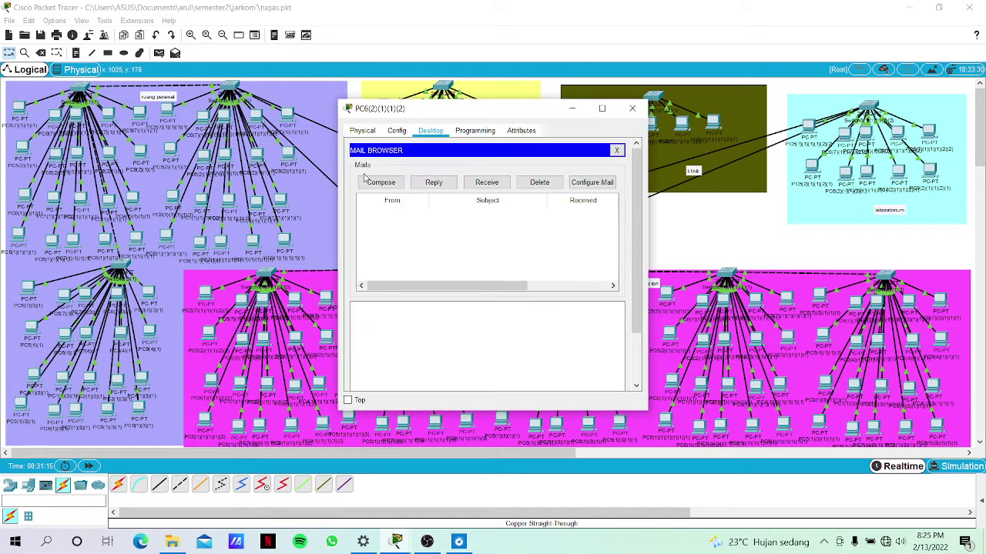
# Receive the test mail on PC5 and send a short greeting reply to PC6's server.com user.
pyautogui.click(673, 227)
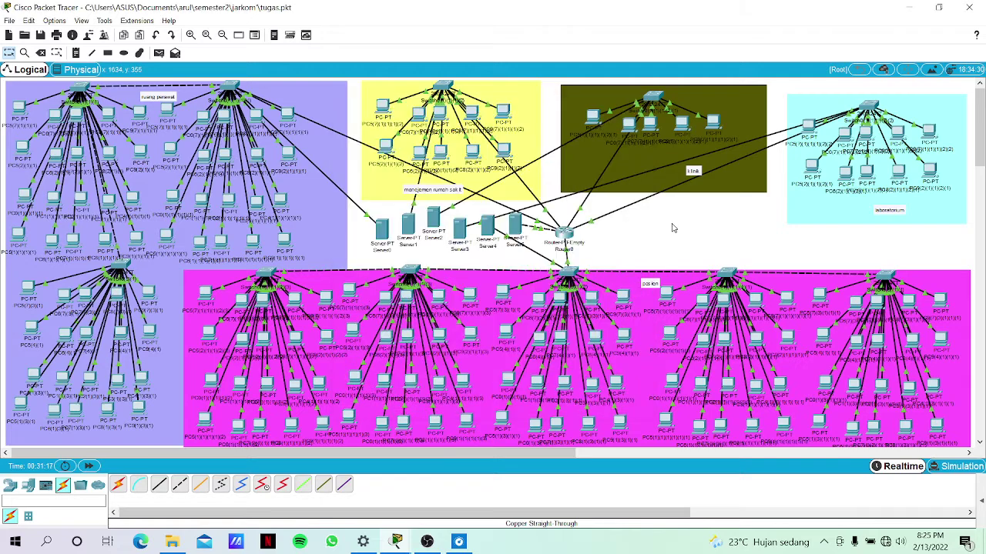
pyautogui.click(385, 146)
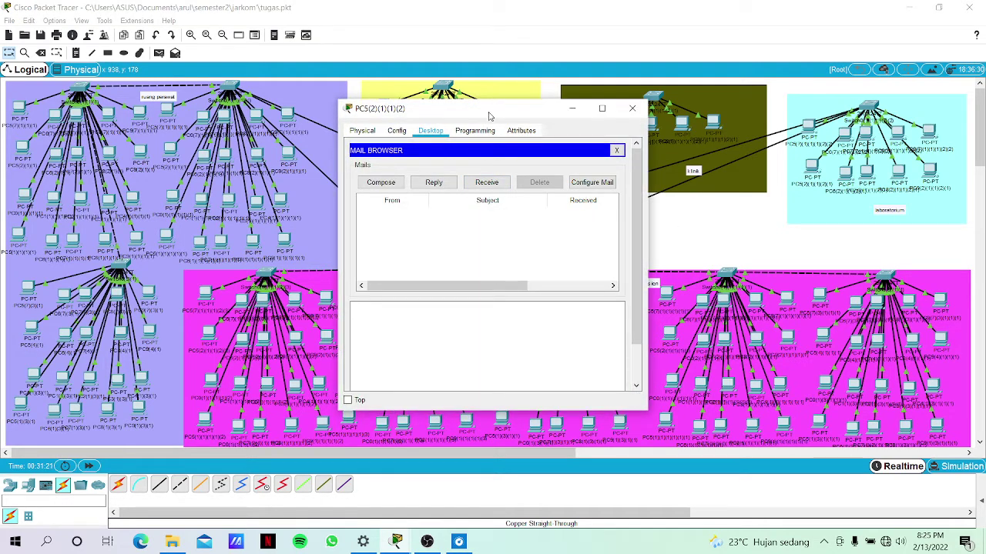
pyautogui.moveTo(488, 116); pyautogui.dragTo(449, 128)
pyautogui.click(445, 195)
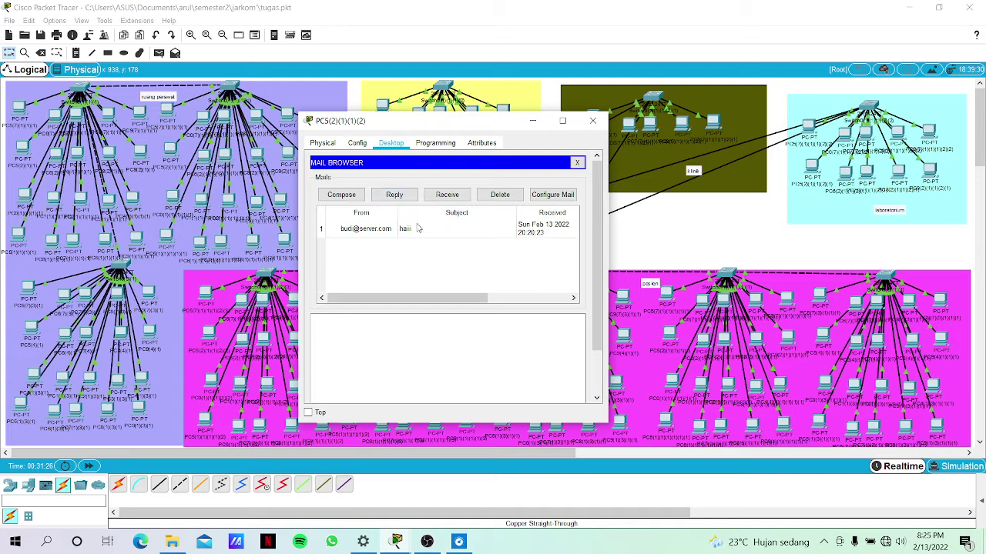
pyautogui.click(356, 199)
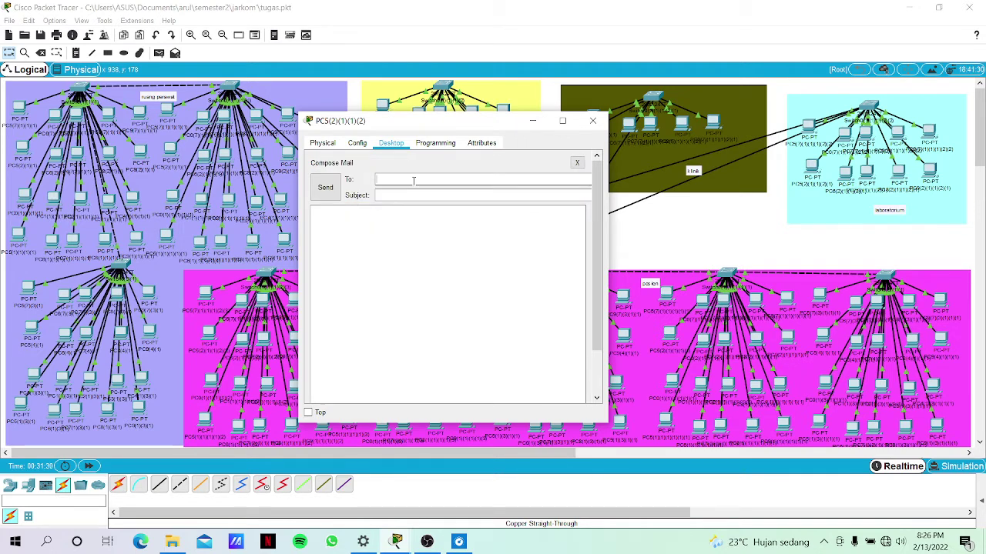
pyautogui.click(414, 195)
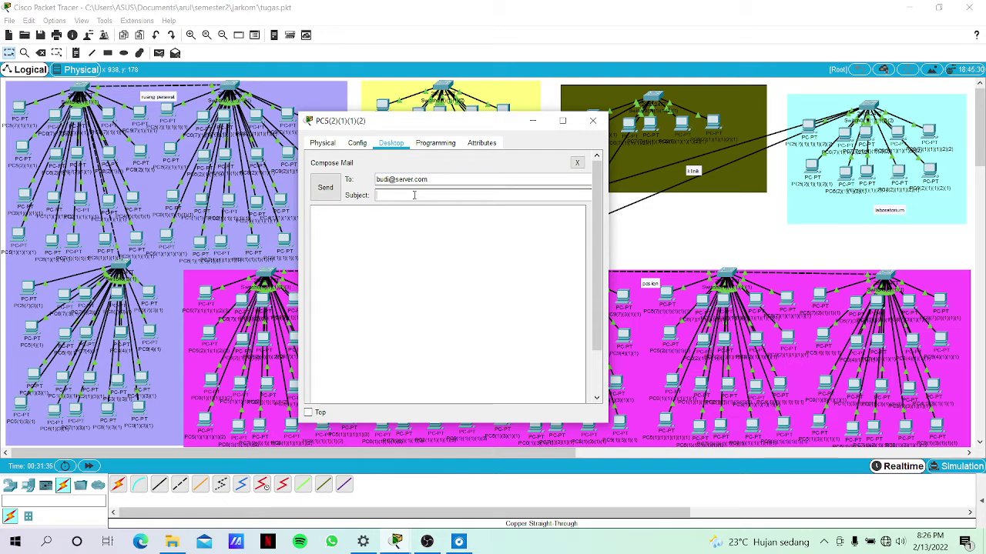
pyautogui.write('haii juga budiii')
pyautogui.click(326, 187)
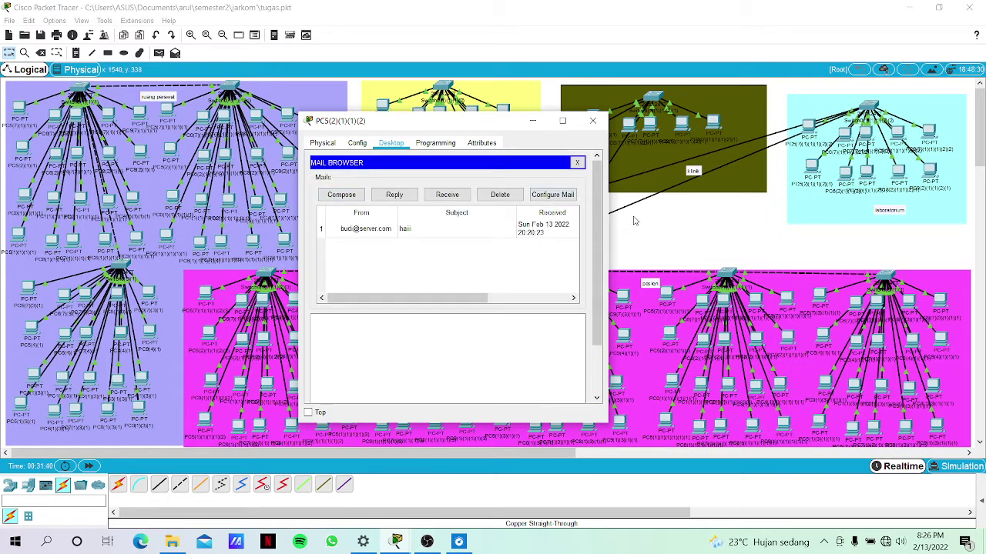
# Receive the reply in PC6's inbox, then open Server5's service settings.
pyautogui.click(631, 224)
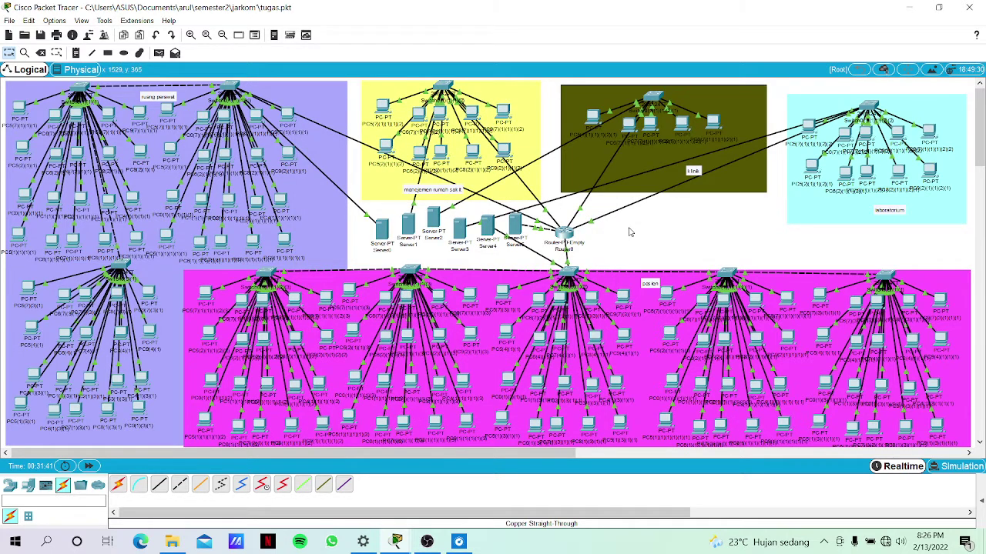
pyautogui.click(424, 152)
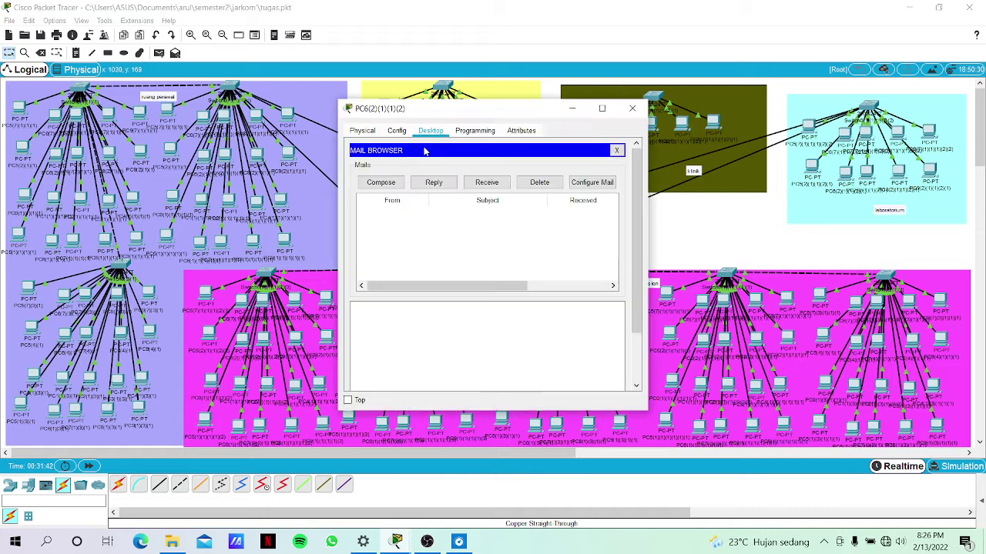
pyautogui.click(485, 185)
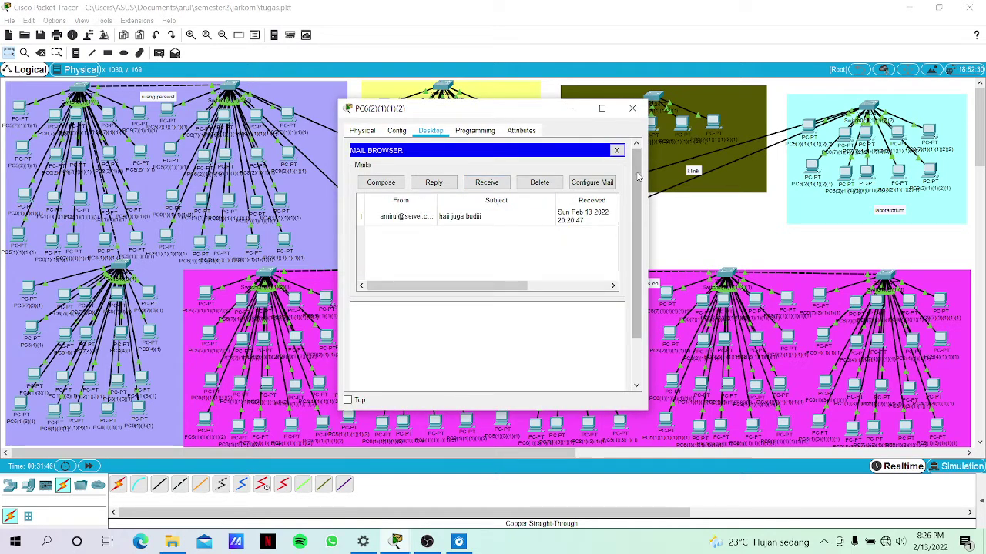
pyautogui.click(664, 236)
pyautogui.click(513, 230)
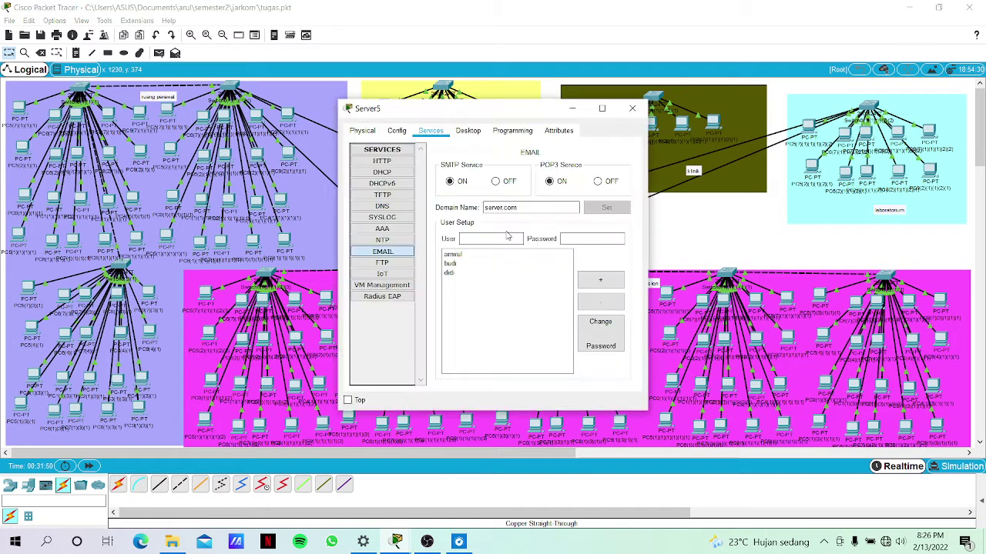
# Add FTP user 'portal' with a password and Write, Read, Delete, Rename, List permissions.
pyautogui.click(382, 263)
pyautogui.click(513, 206)
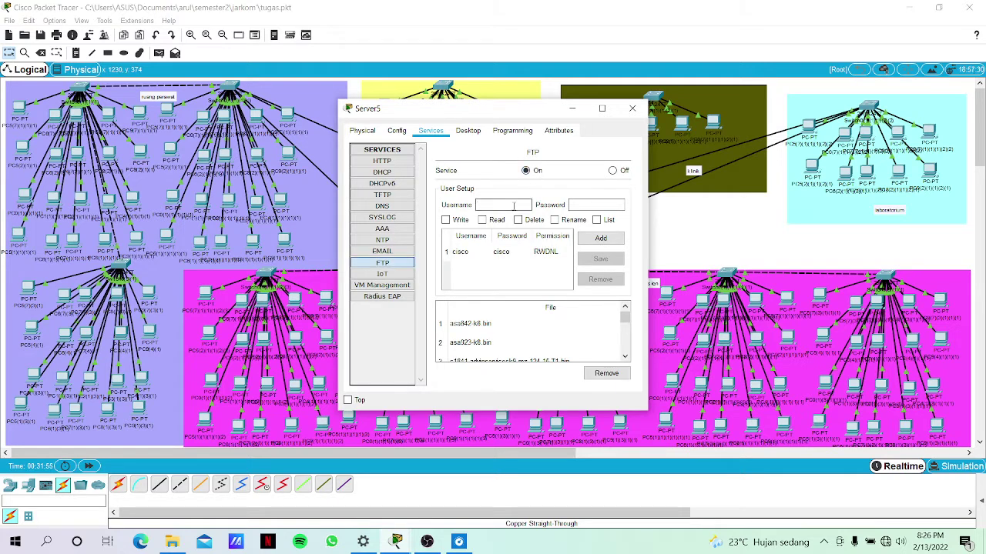
pyautogui.write('portal')
pyautogui.click(615, 204)
pyautogui.write('123')
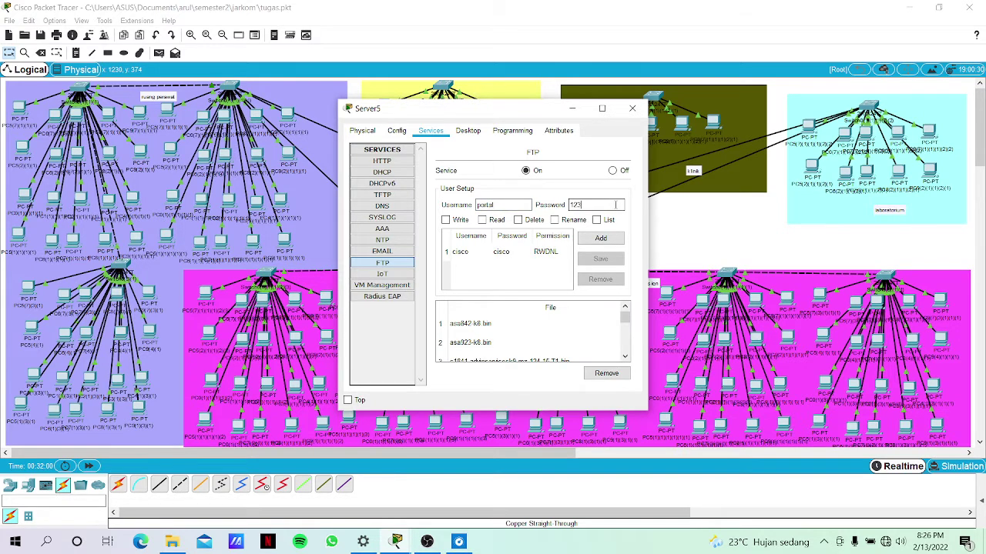
pyautogui.click(445, 220)
pyautogui.click(482, 220)
pyautogui.click(518, 221)
pyautogui.click(555, 221)
pyautogui.click(598, 222)
pyautogui.click(582, 240)
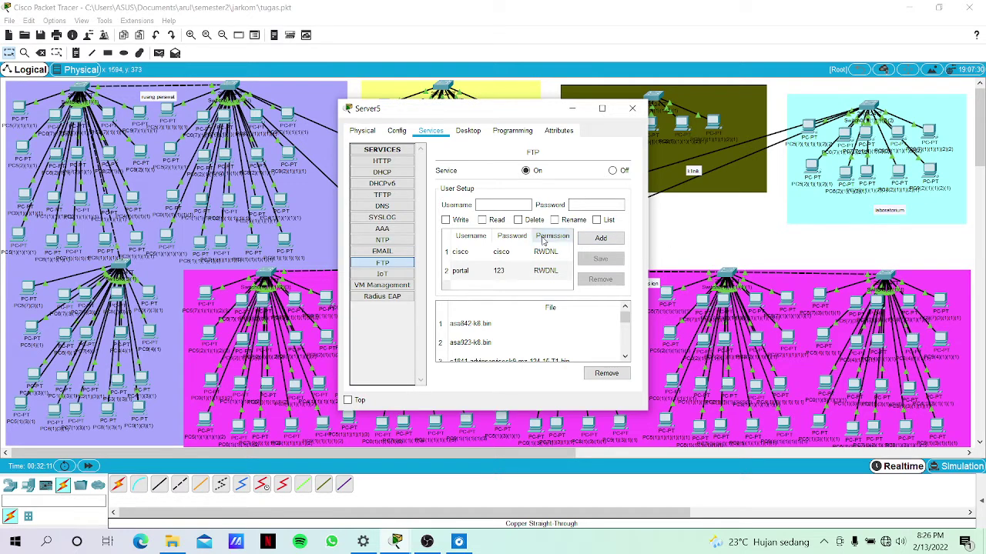
pyautogui.click(687, 223)
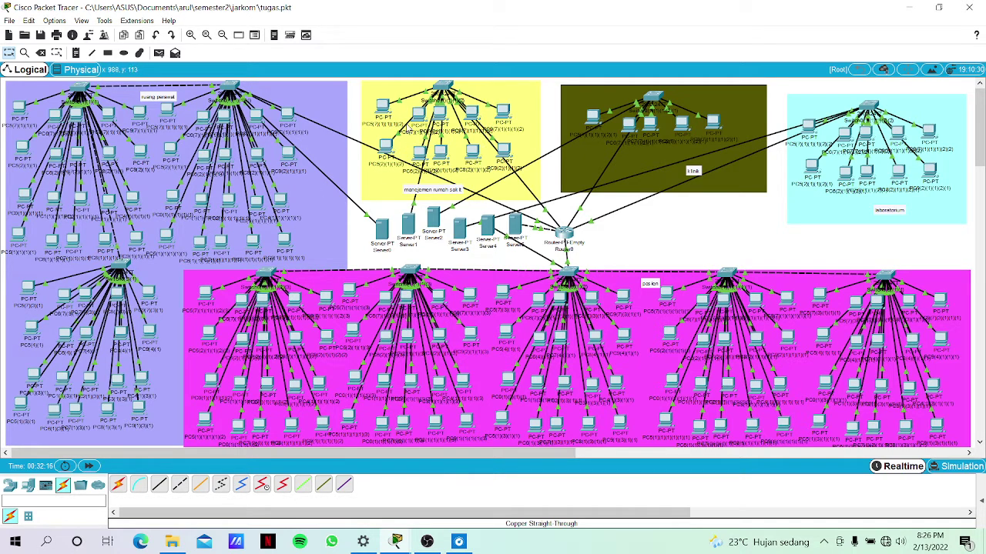
# Close PC5's mail browser and command prompt, then launch its Text Editor.
pyautogui.click(389, 148)
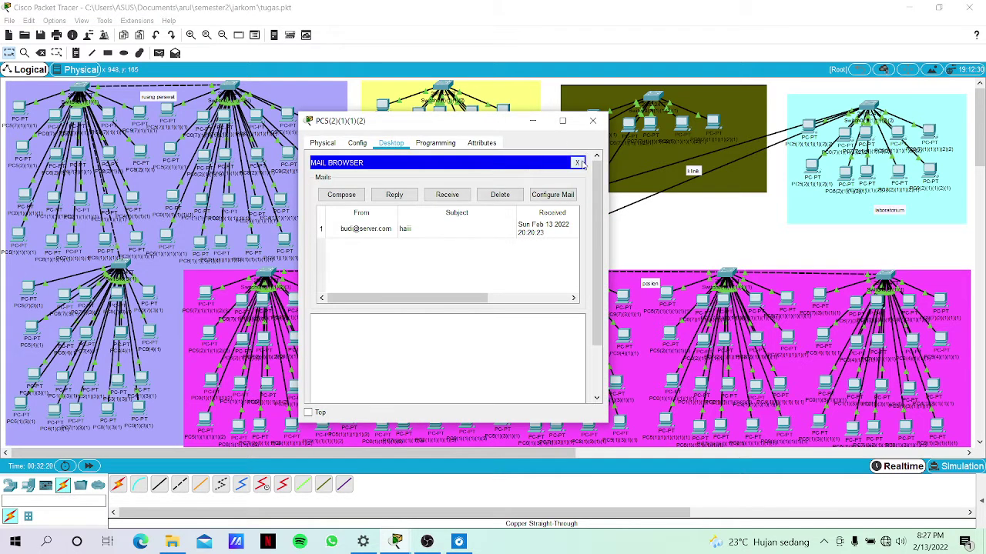
pyautogui.click(577, 163)
pyautogui.click(523, 182)
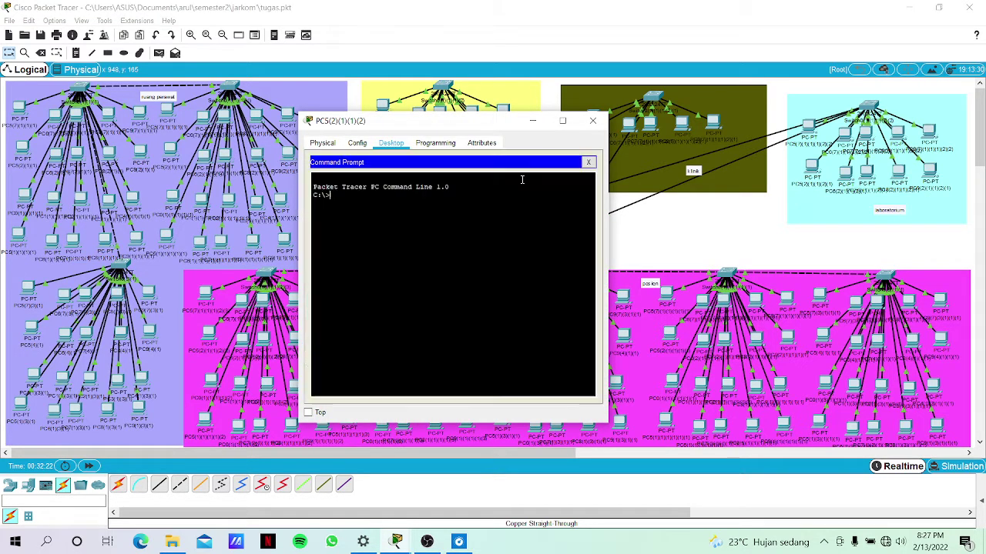
pyautogui.click(588, 163)
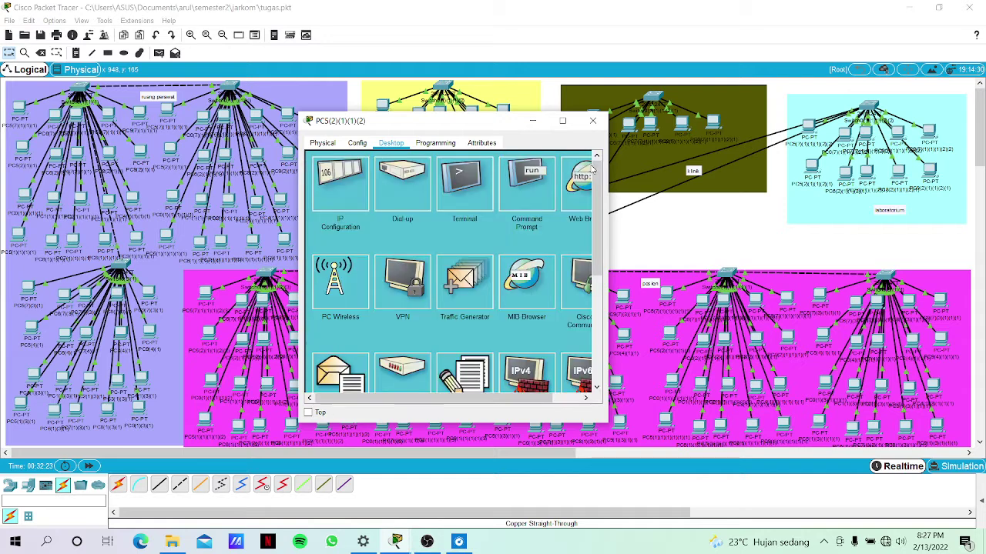
pyautogui.scroll(-2, 539, 270)
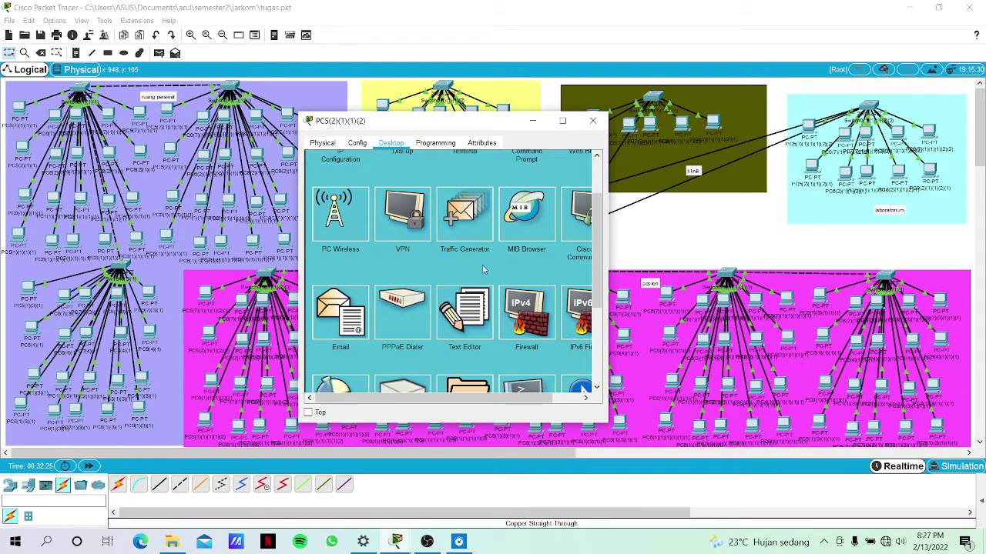
pyautogui.click(466, 308)
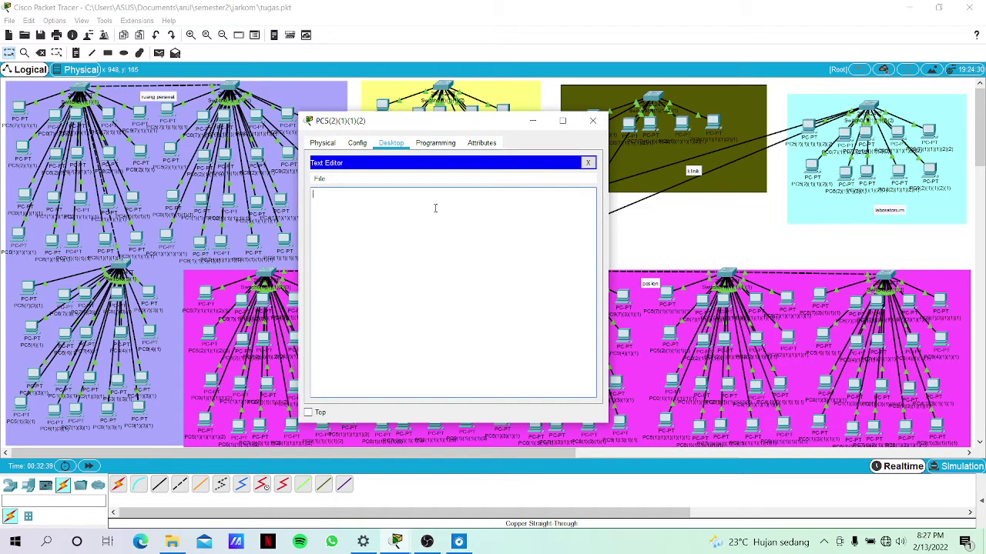
# Write a short Indonesian greeting note and save it as test.txt.
pyautogui.write('tui nam')
pyautogui.write('a saya amirul')
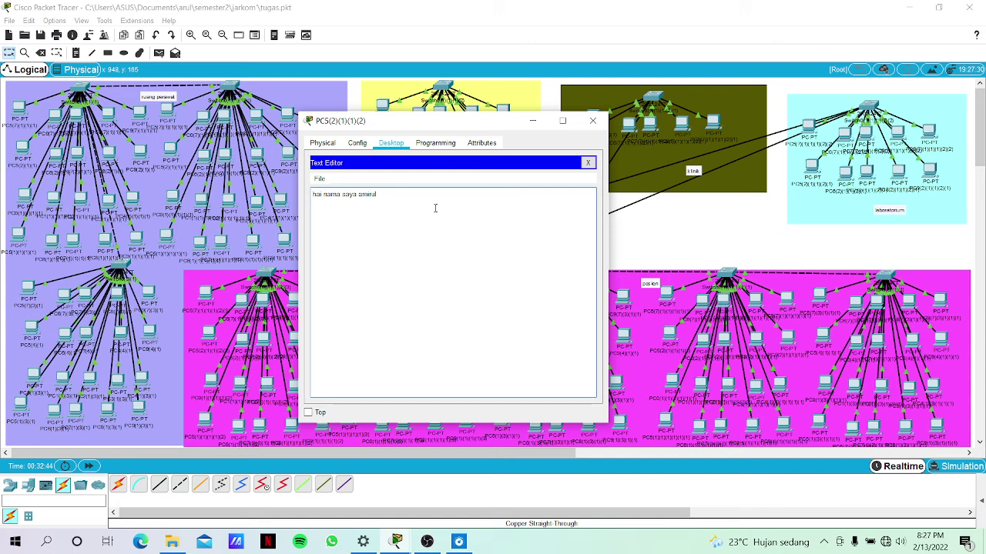
pyautogui.write(' salam kenal :)')
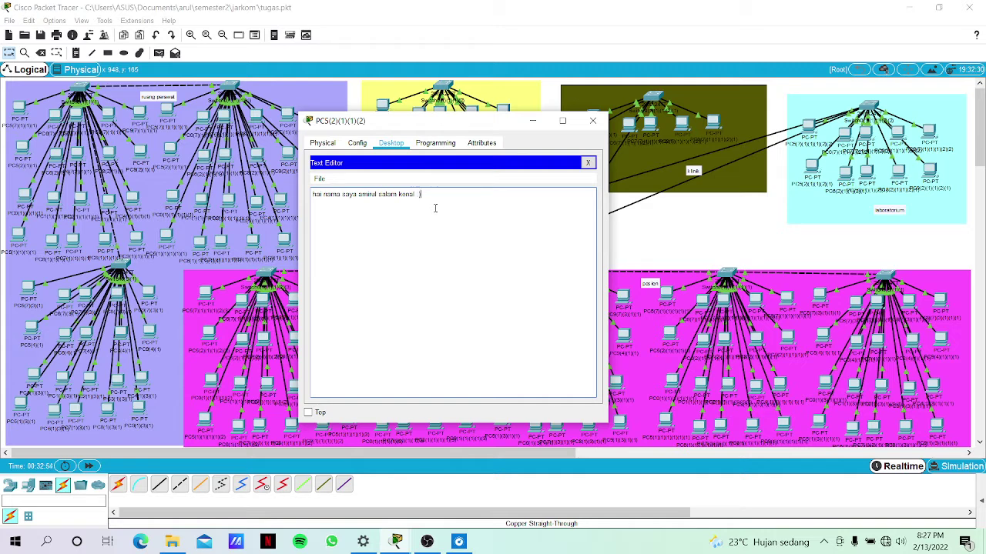
pyautogui.hotkey('ctrl', 's')
pyautogui.write('tes')
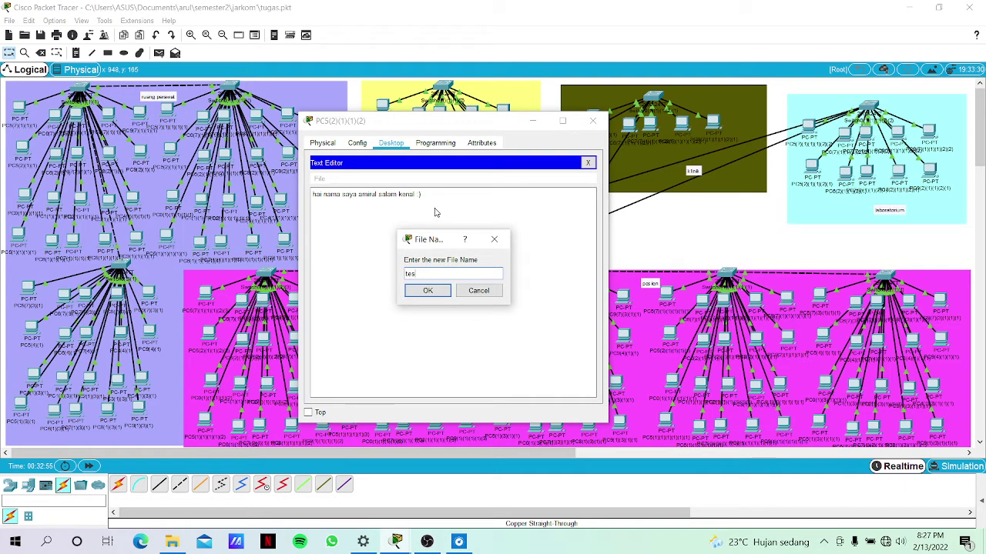
pyautogui.write('t.txt')
pyautogui.press('Return')
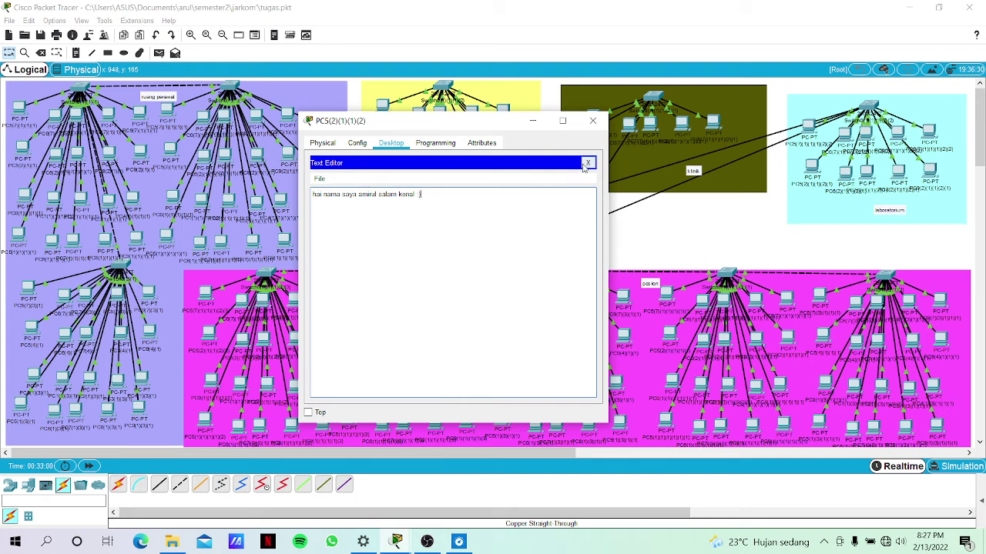
pyautogui.click(586, 165)
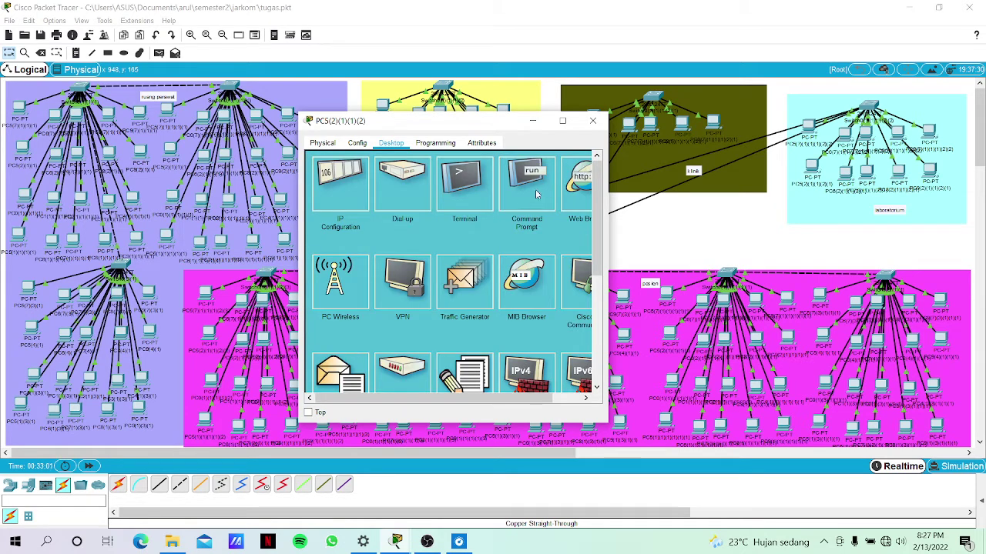
# Upload test.txt via 'ftp 172.20.6.2', logging in as portal and running 'put test.txt'.
pyautogui.click(518, 200)
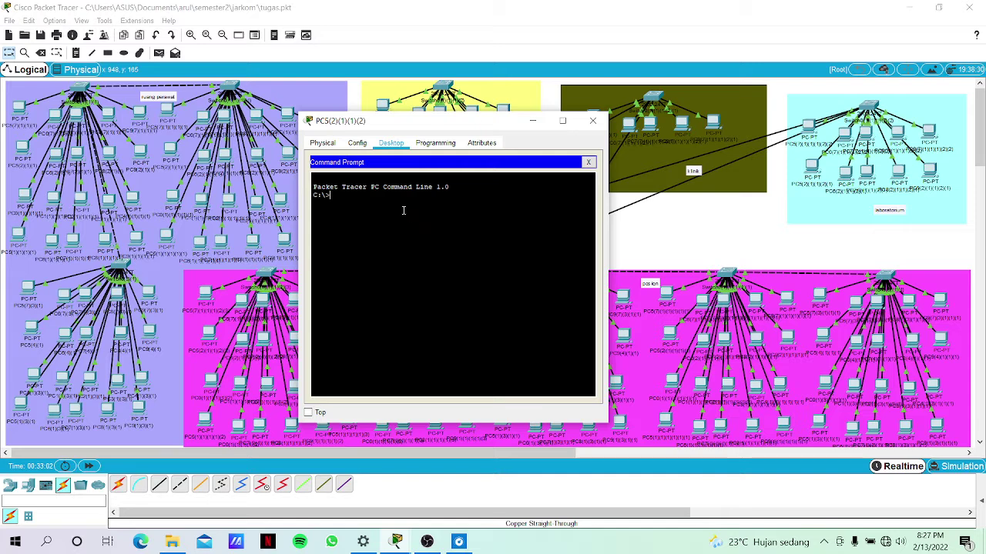
pyautogui.write('ftp 172.20.6.2')
pyautogui.press('Return')
pyautogui.write('po')
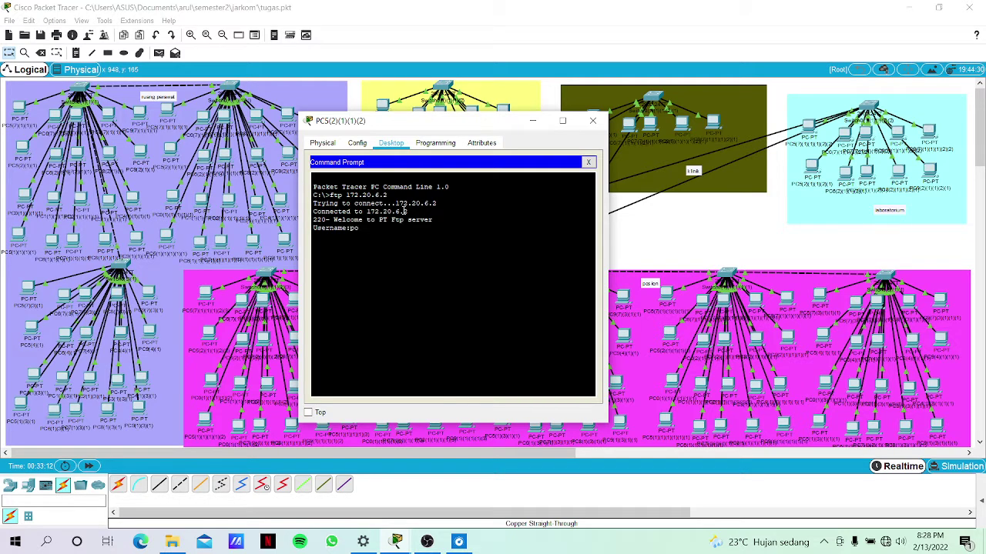
pyautogui.write('rtal')
pyautogui.press('Return')
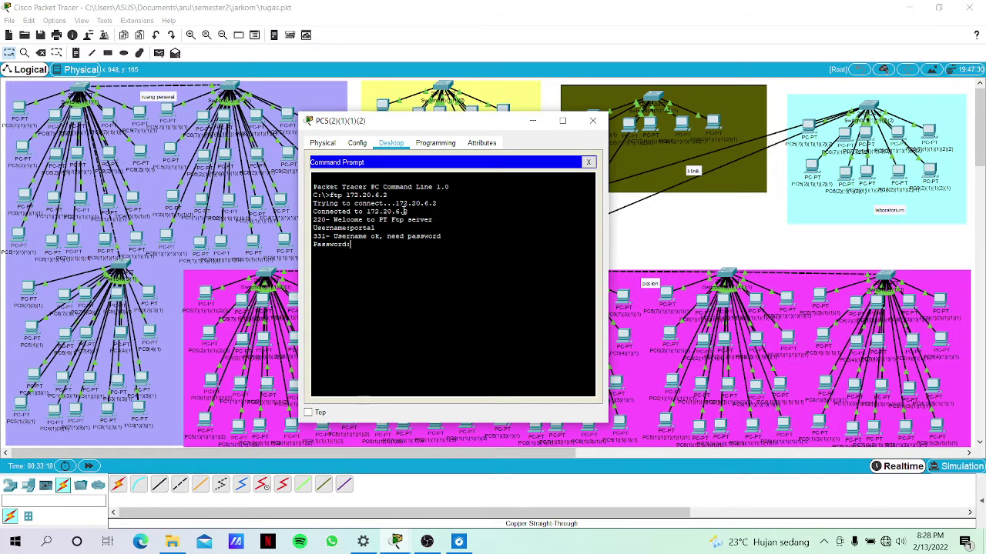
pyautogui.press('Return')
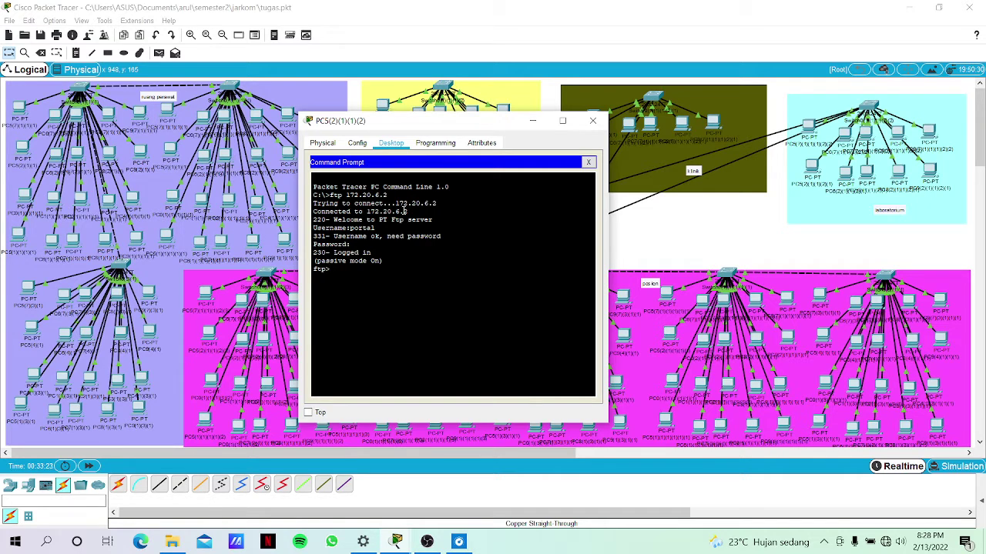
pyautogui.write('put test.txt')
pyautogui.press('Return')
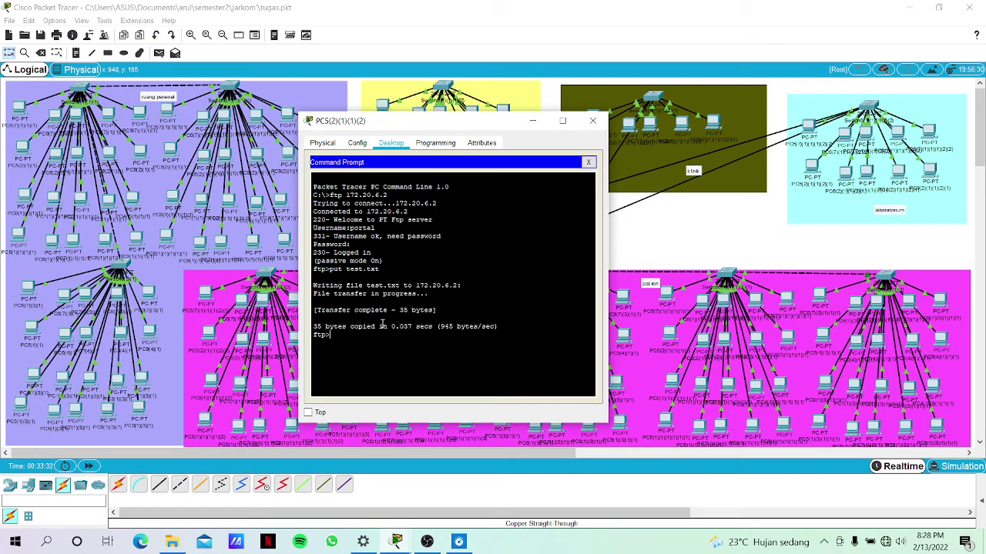
pyautogui.click(647, 223)
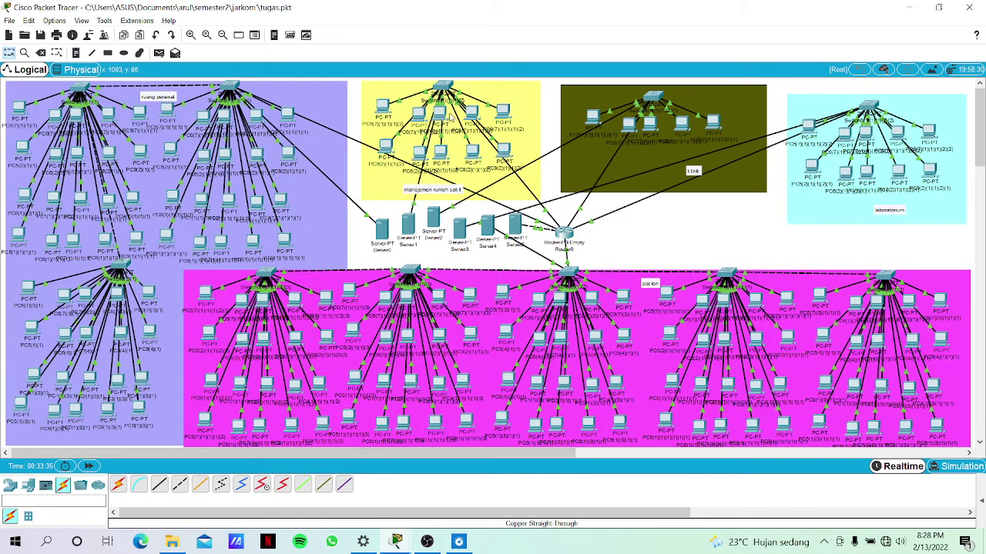
# On the yellow-area PC's command prompt, connect to the FTP server at 172.20.6.2.
pyautogui.click(472, 112)
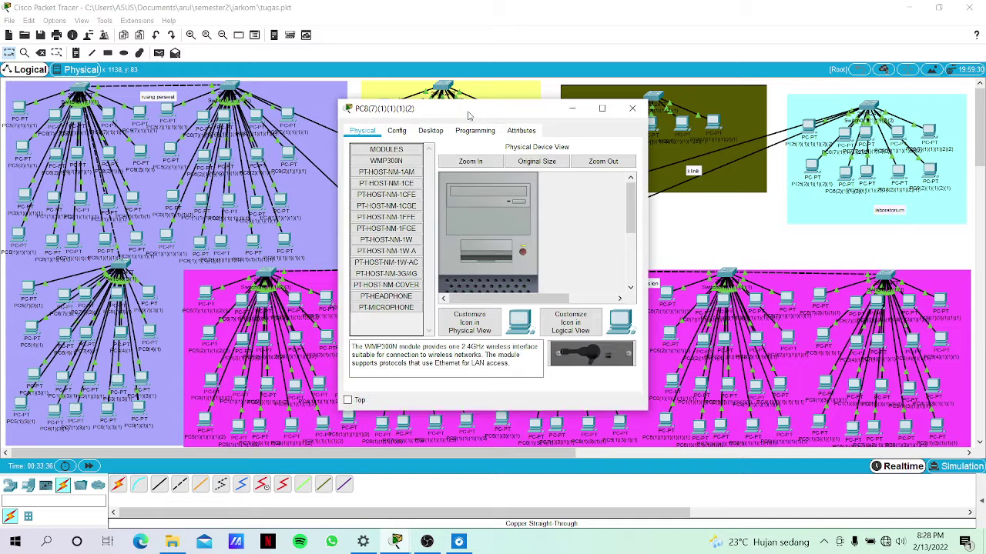
pyautogui.click(425, 131)
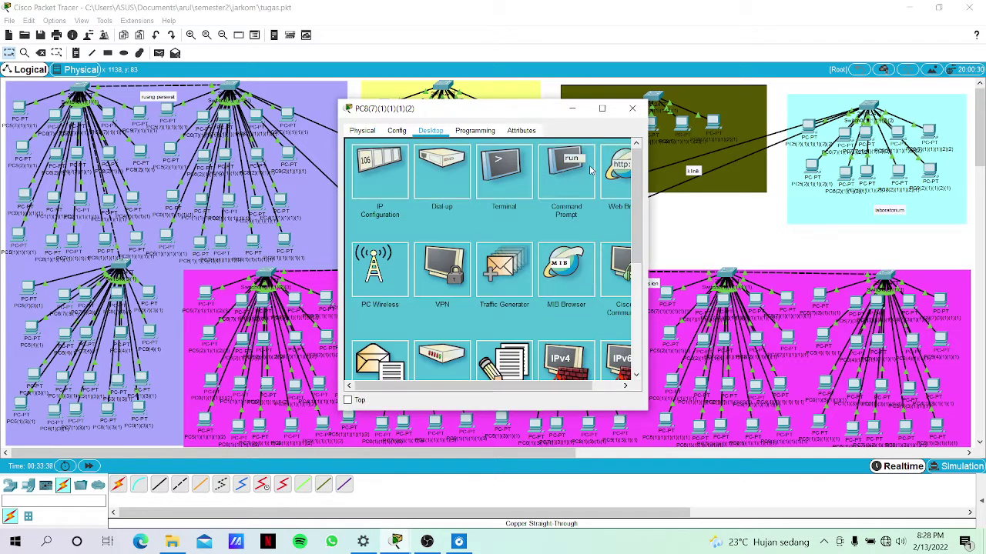
pyautogui.click(590, 166)
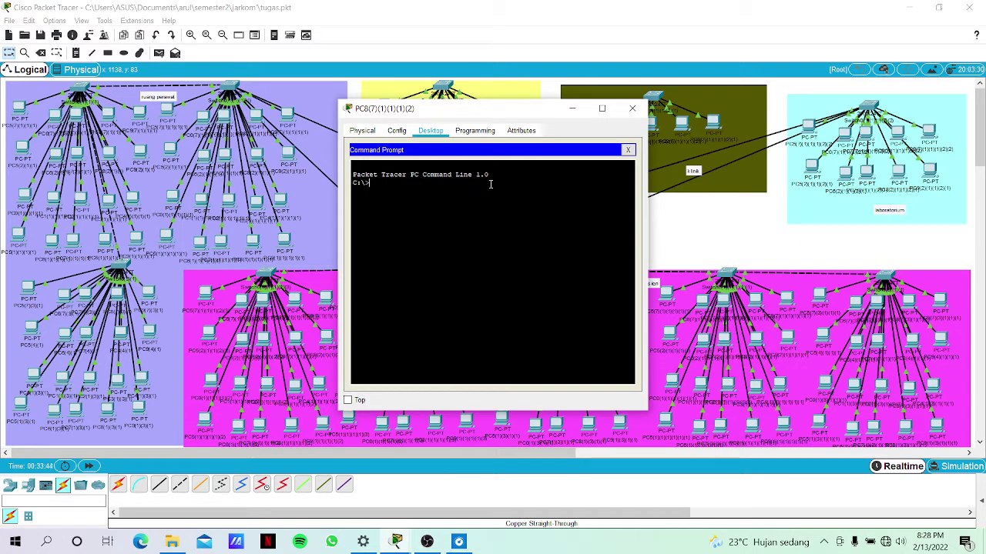
pyautogui.write('ftp 172.')
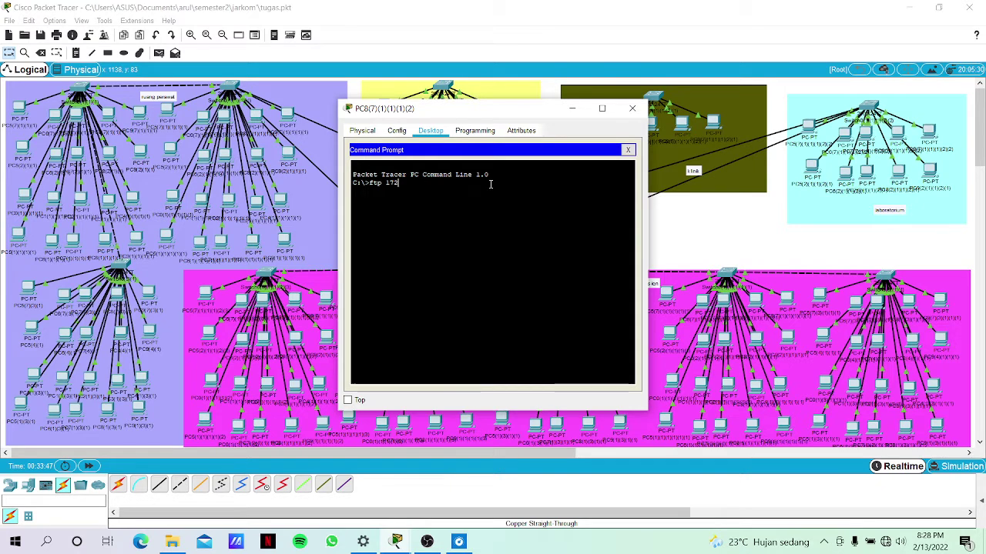
pyautogui.write('20')
pyautogui.press('BackSpace')
pyautogui.write('.8.20.6.2')
pyautogui.press('Return')
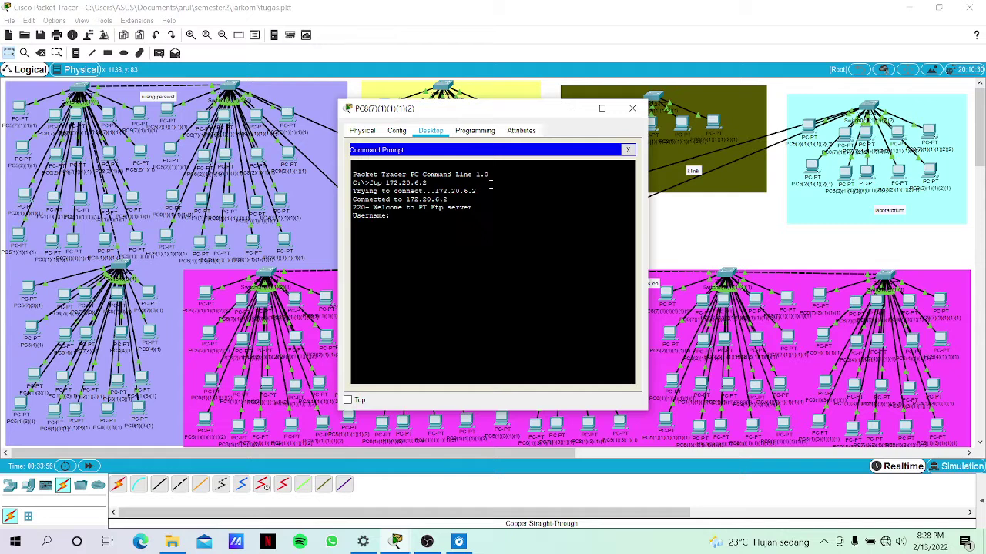
# Log in as portal and download test.txt with the get command.
pyautogui.write('portal')
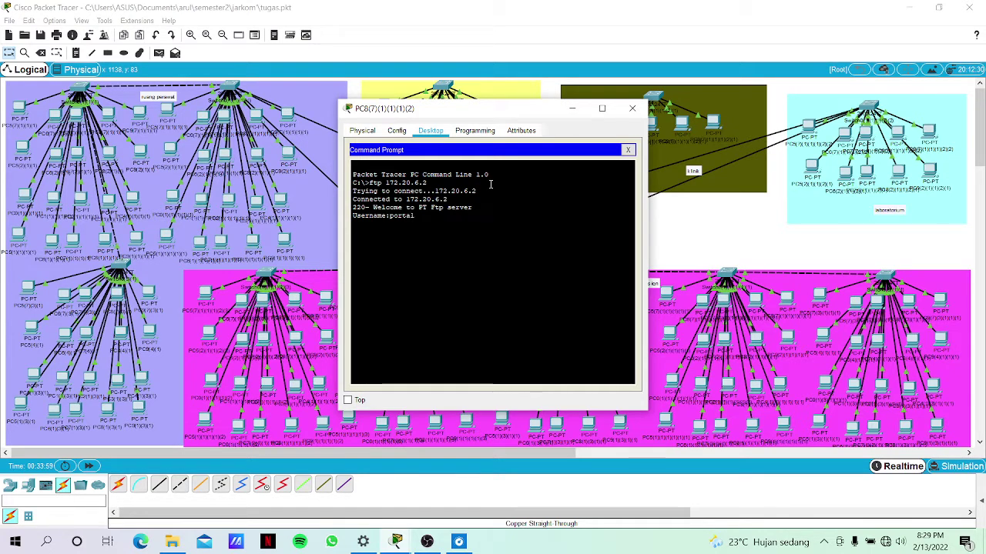
pyautogui.press('Return')
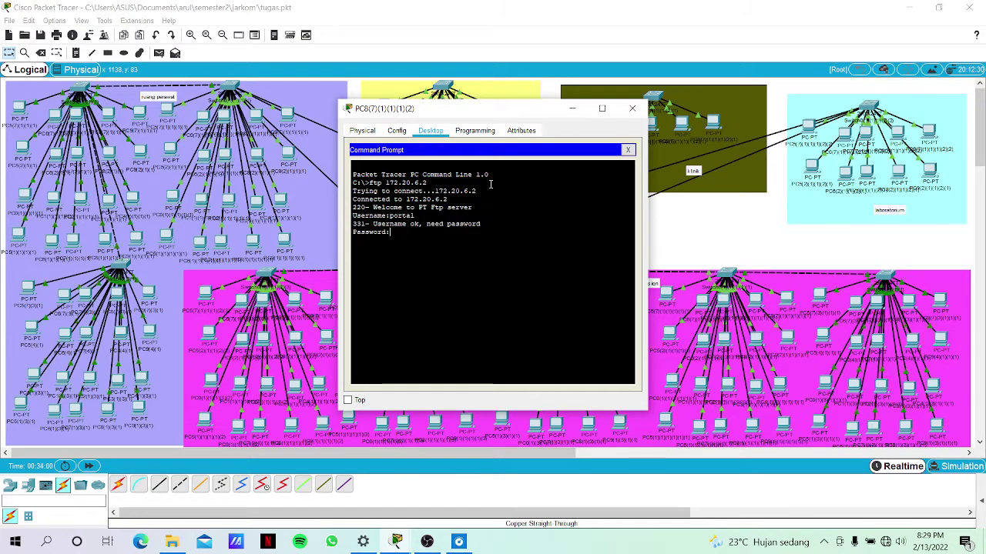
pyautogui.press('Return')
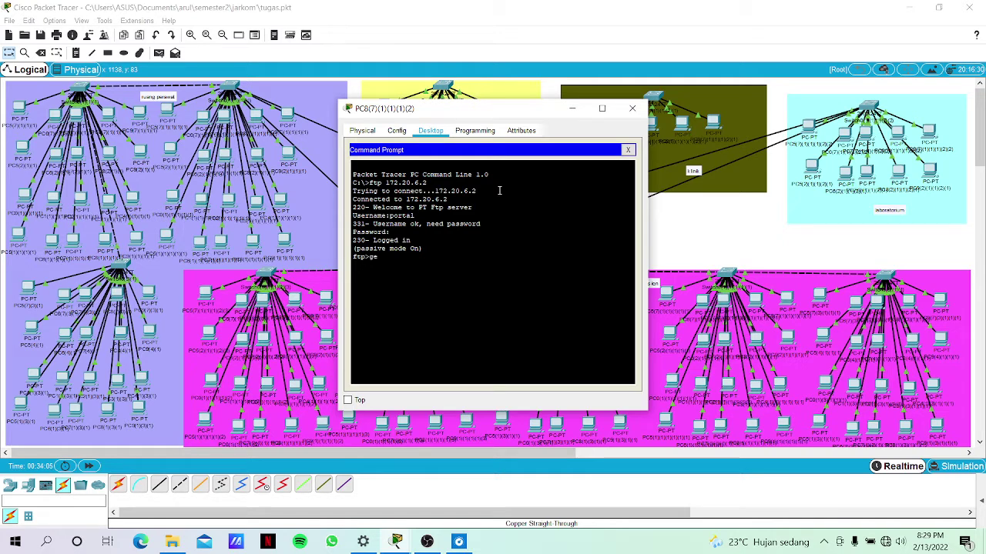
pyautogui.write('get test.txt')
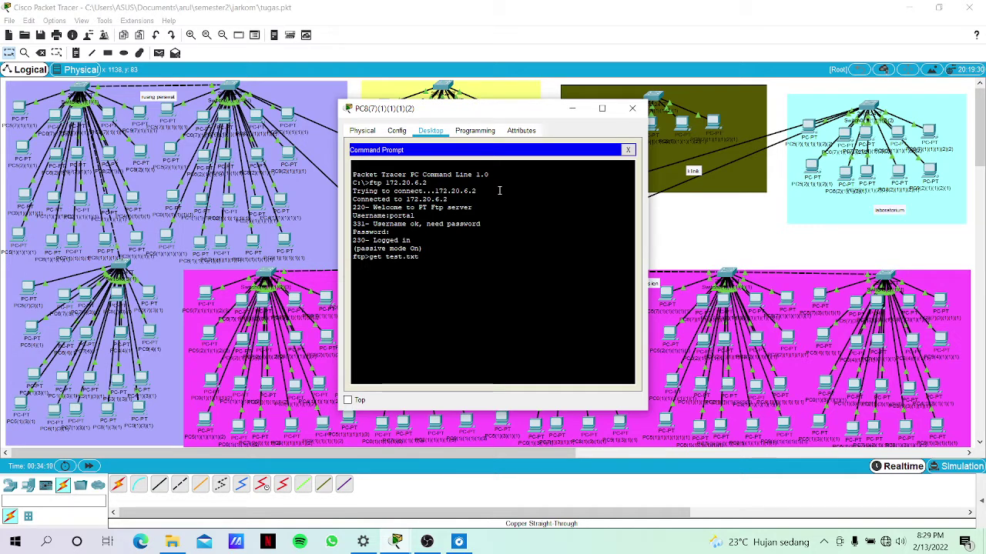
pyautogui.press('Return')
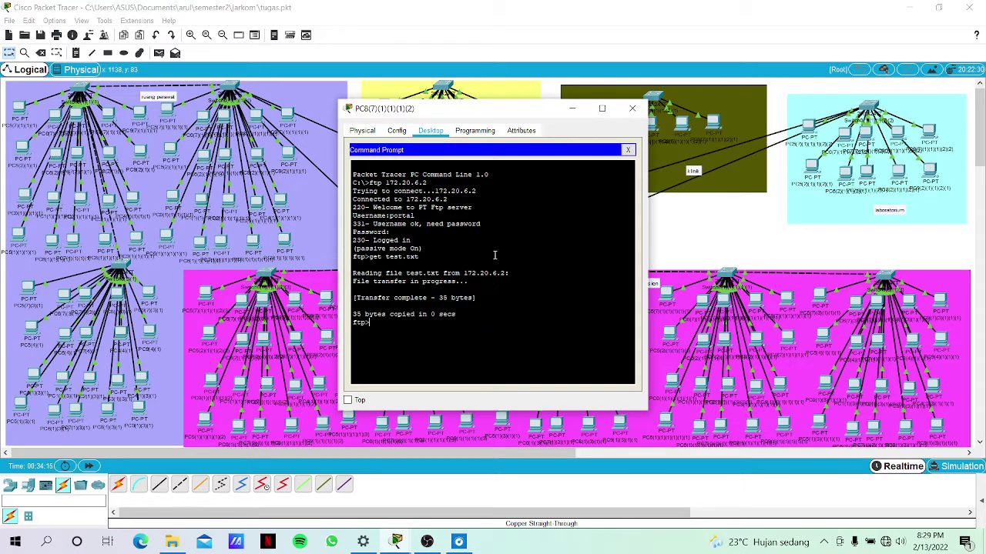
pyautogui.click(625, 149)
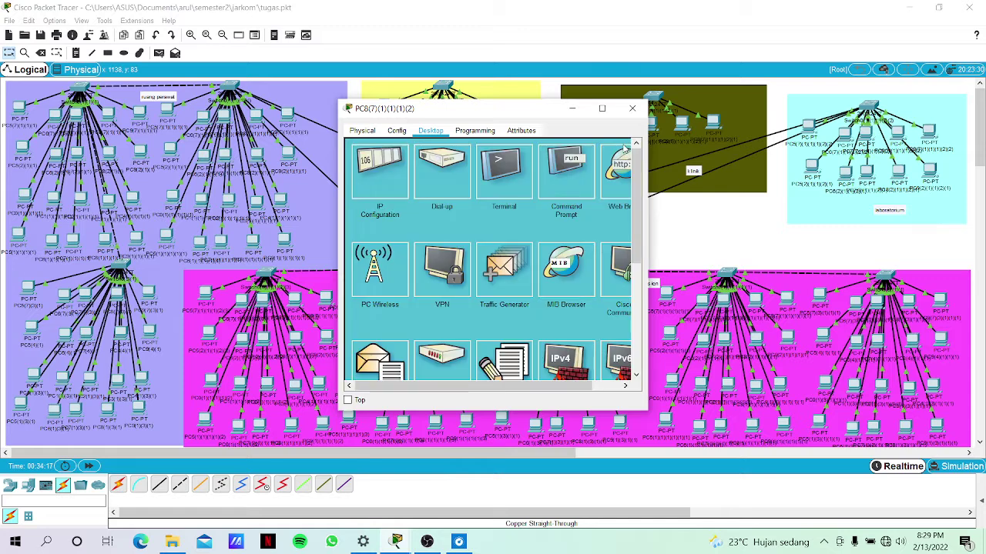
# Open test.txt in PC8's Text Editor to confirm the greeting note, then close PC8's window.
pyautogui.scroll(-5, 524, 174)
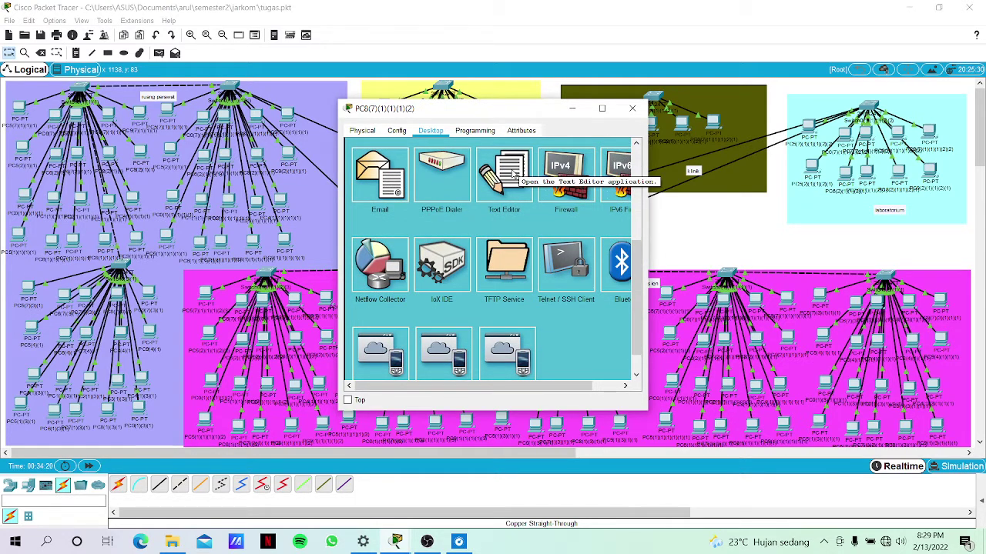
pyautogui.click(514, 174)
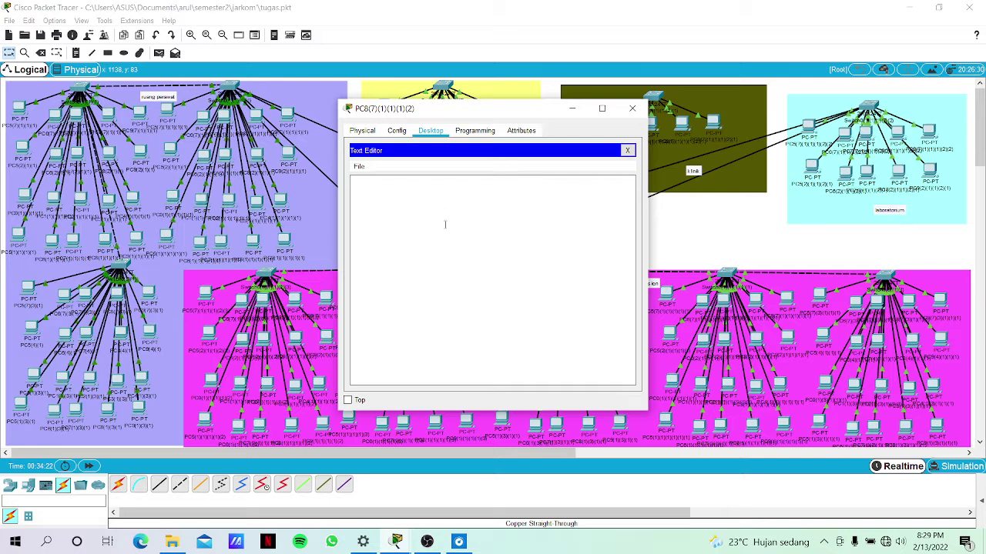
pyautogui.hotkey('ctrl', 'o')
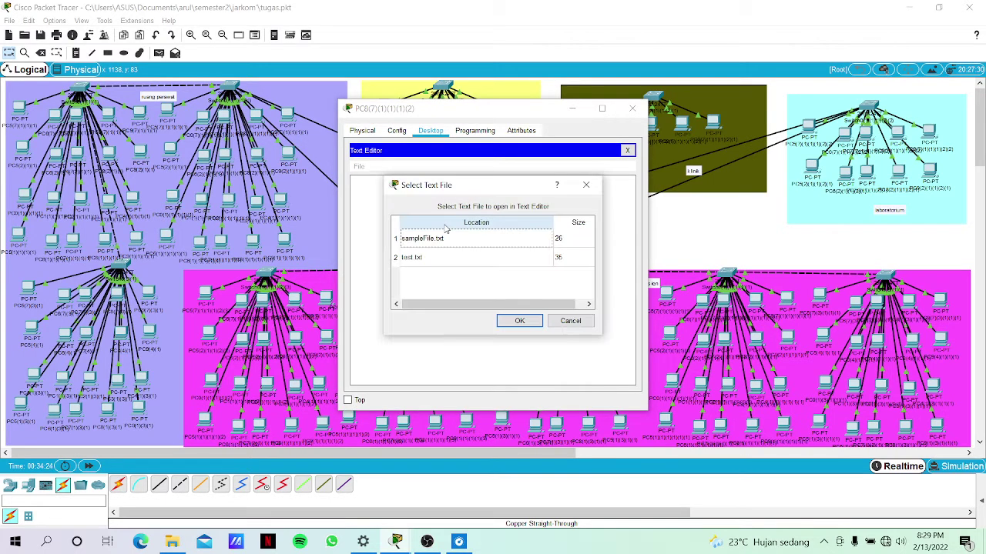
pyautogui.click(421, 259)
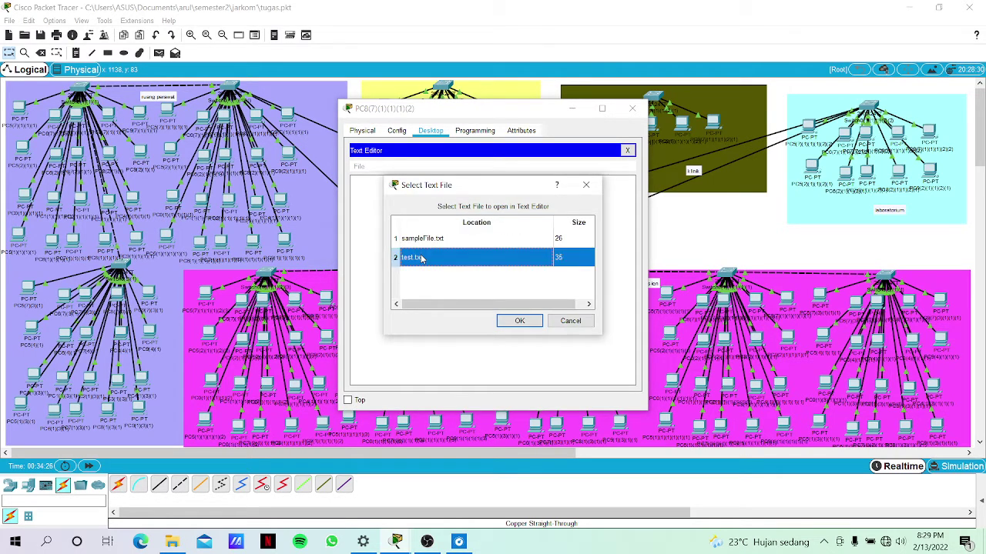
pyautogui.click(519, 321)
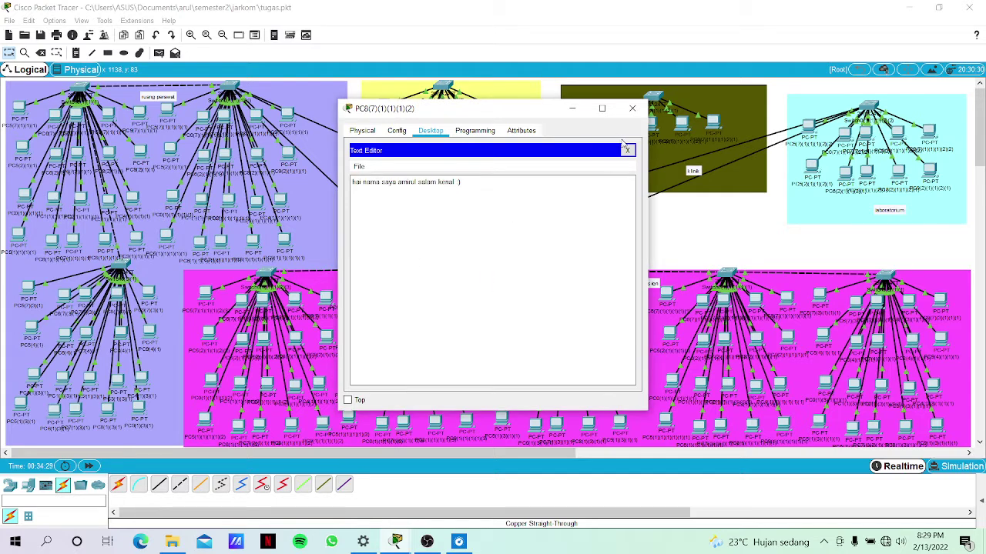
pyautogui.click(628, 149)
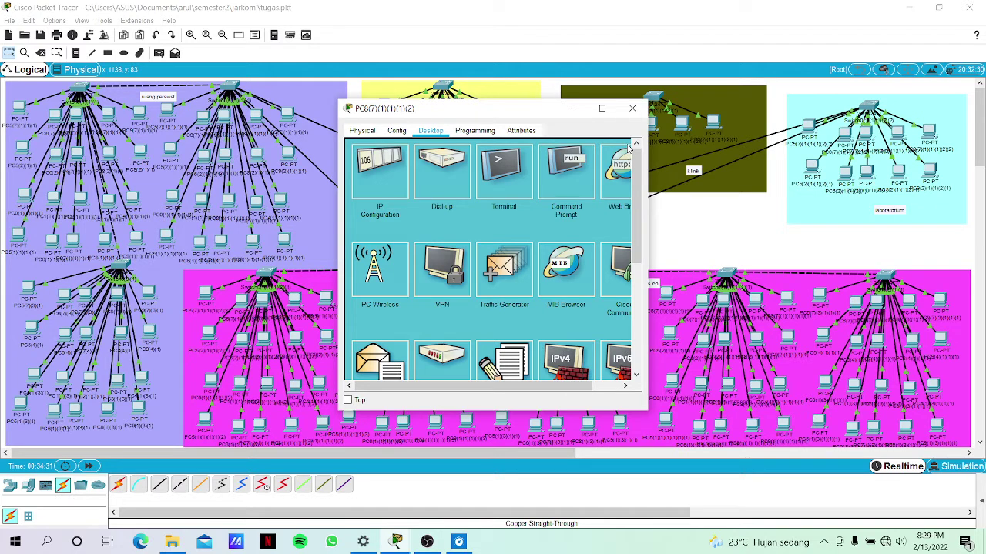
pyautogui.click(735, 235)
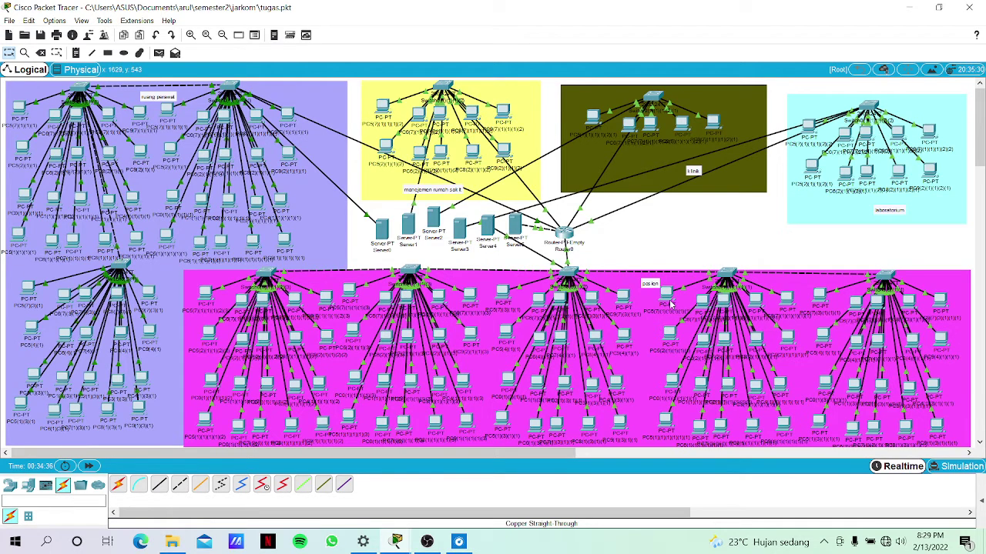
# Connect from PC5's Command Prompt to the FTP server with ftp 172.20.6.2.
pyautogui.click(673, 307)
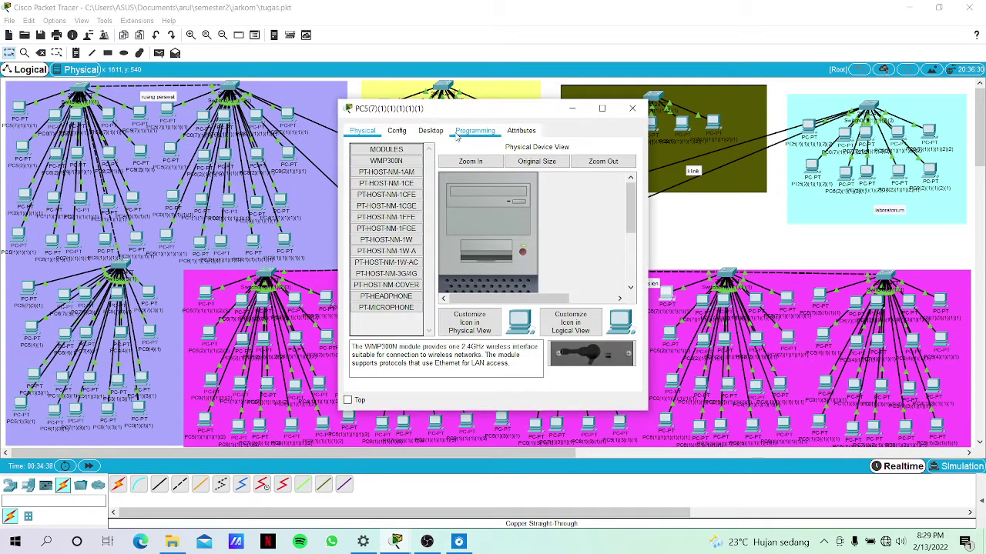
pyautogui.click(431, 130)
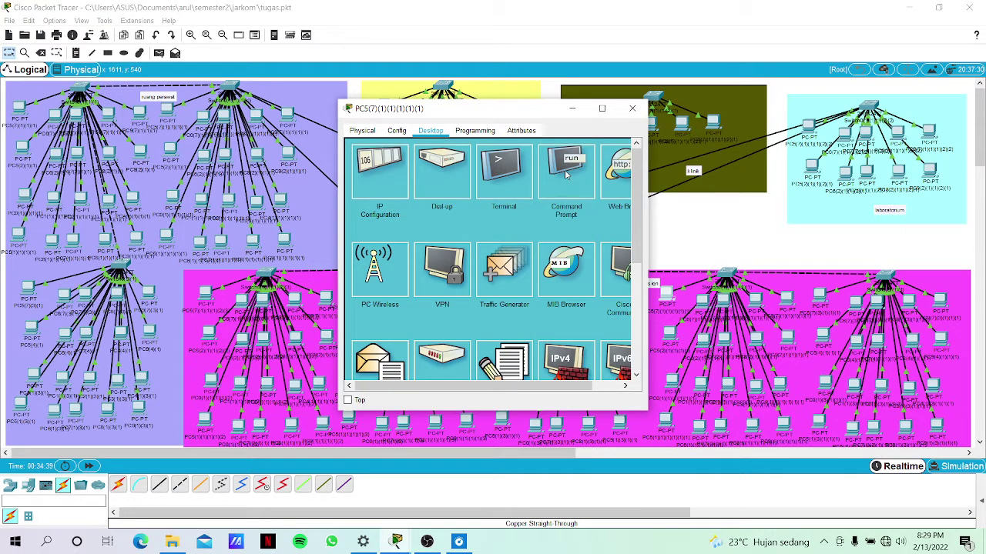
pyautogui.click(567, 176)
pyautogui.write('f')
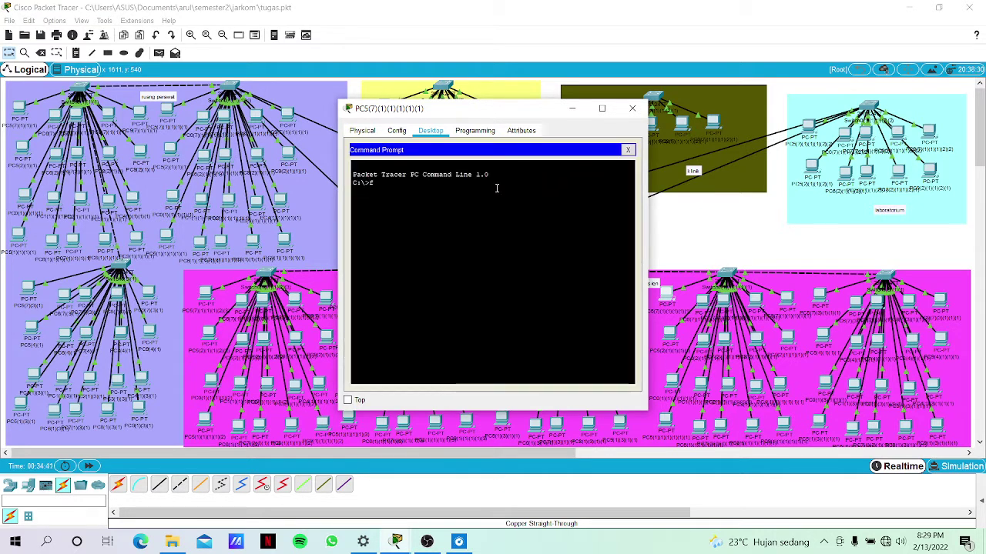
pyautogui.write('tp 1')
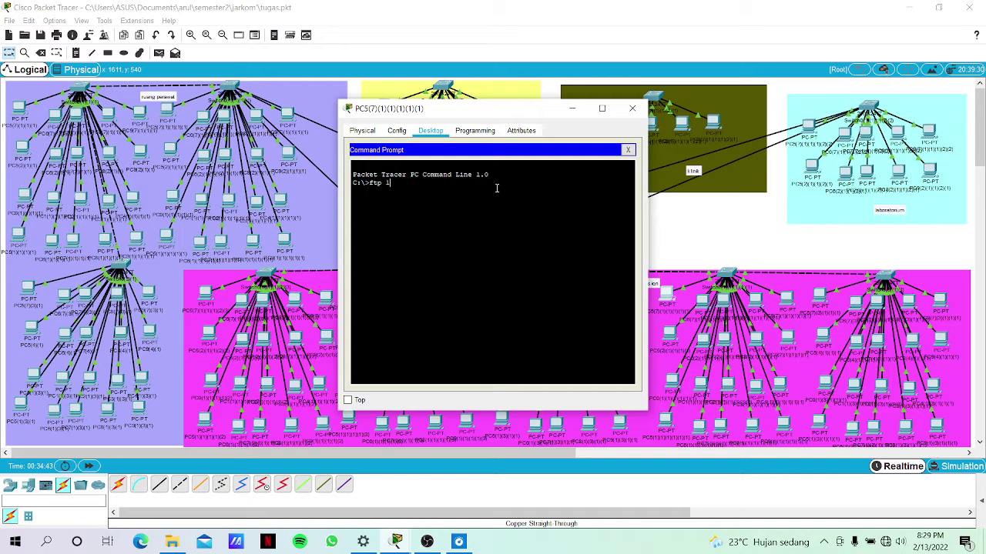
pyautogui.write('72.20.6.2')
pyautogui.press('Return')
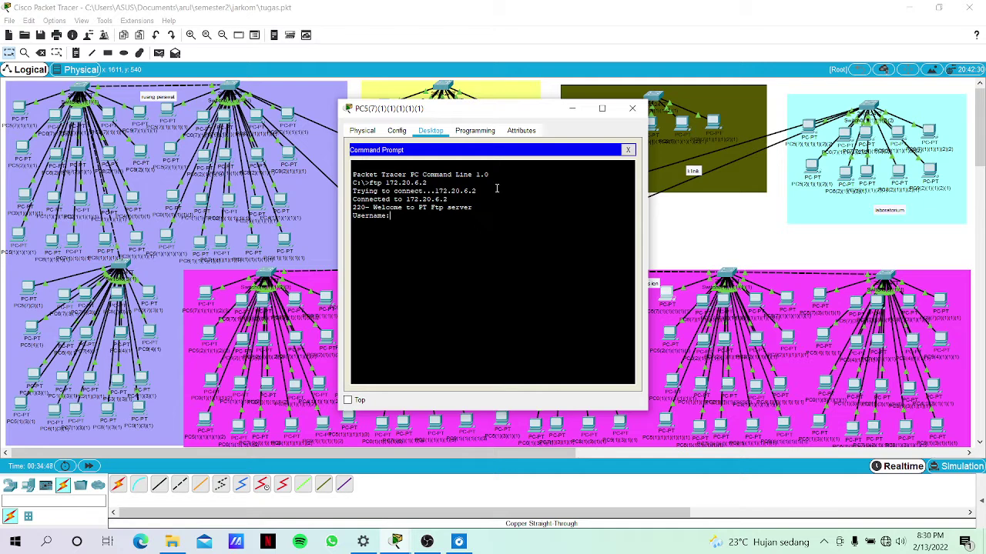
# Log in with the FTP username and run get test.txt to download the 35-byte file.
pyautogui.write('portal')
pyautogui.press('Return')
pyautogui.press('Return')
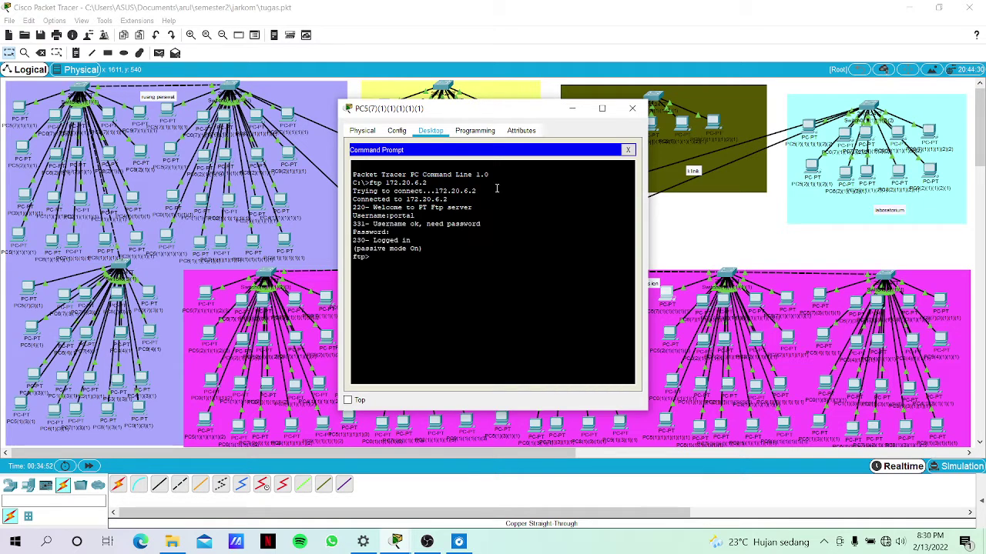
pyautogui.write('get test.txt')
pyautogui.press('Return')
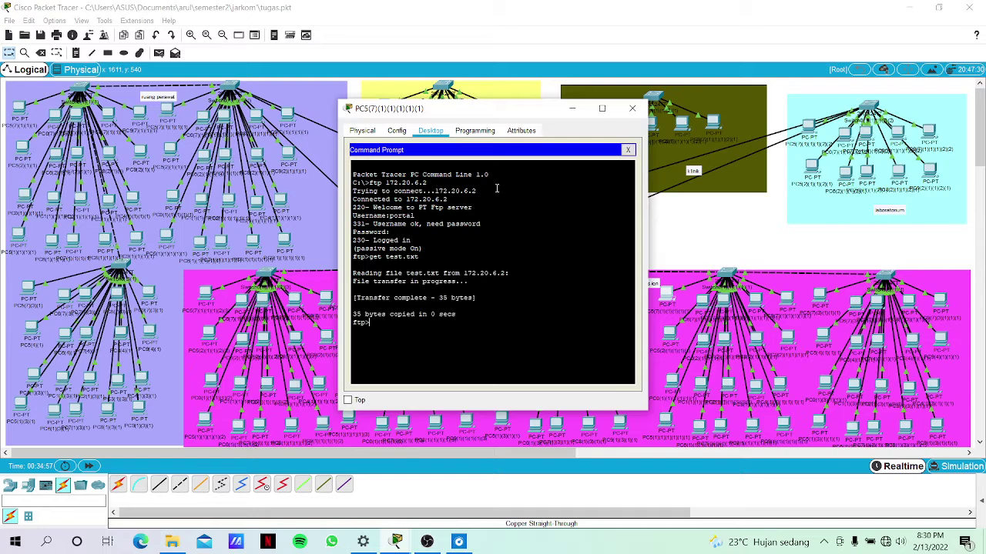
pyautogui.click(629, 150)
pyautogui.scroll(-3, 517, 293)
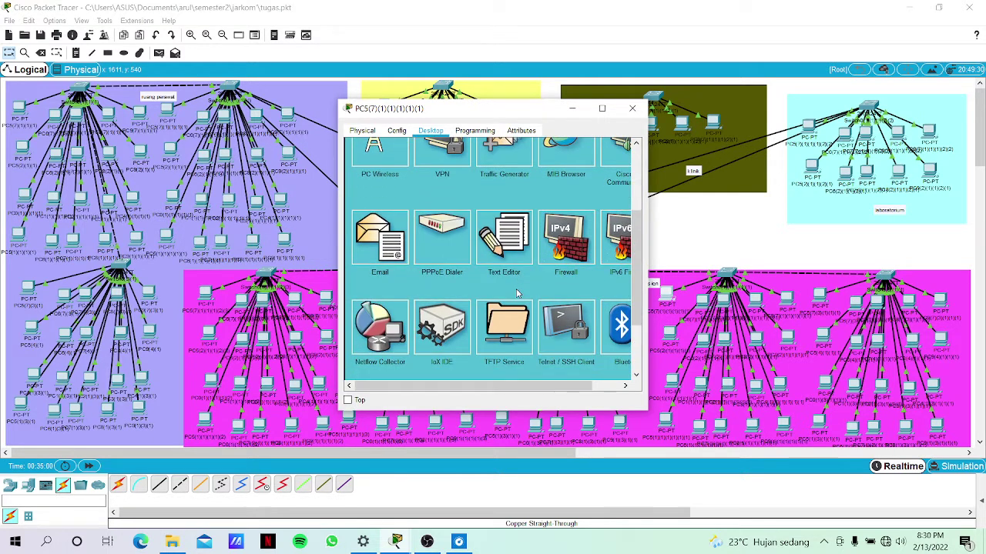
# Open test.txt in PC5's Text Editor to view the greeting, then close PC5's window.
pyautogui.click(506, 245)
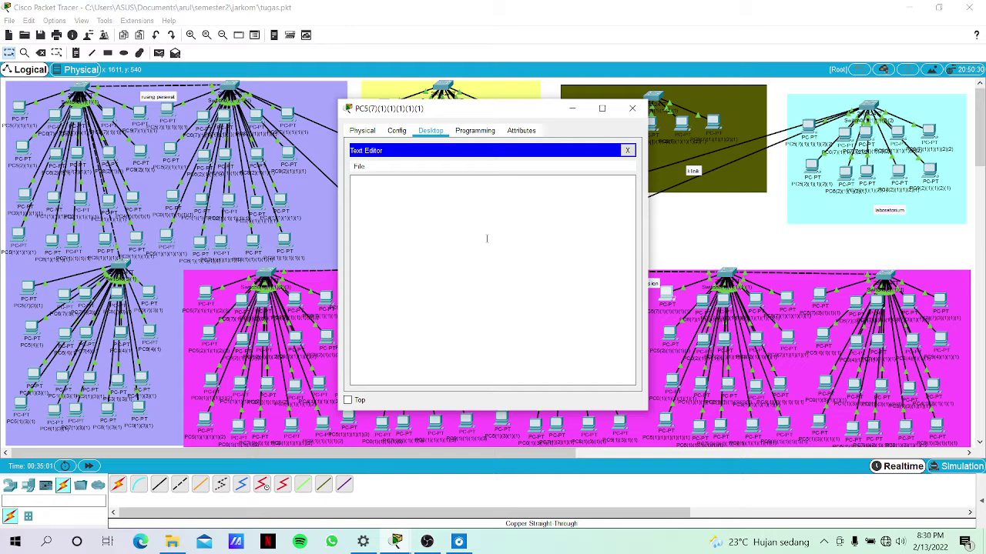
pyautogui.hotkey('ctrl', 'o')
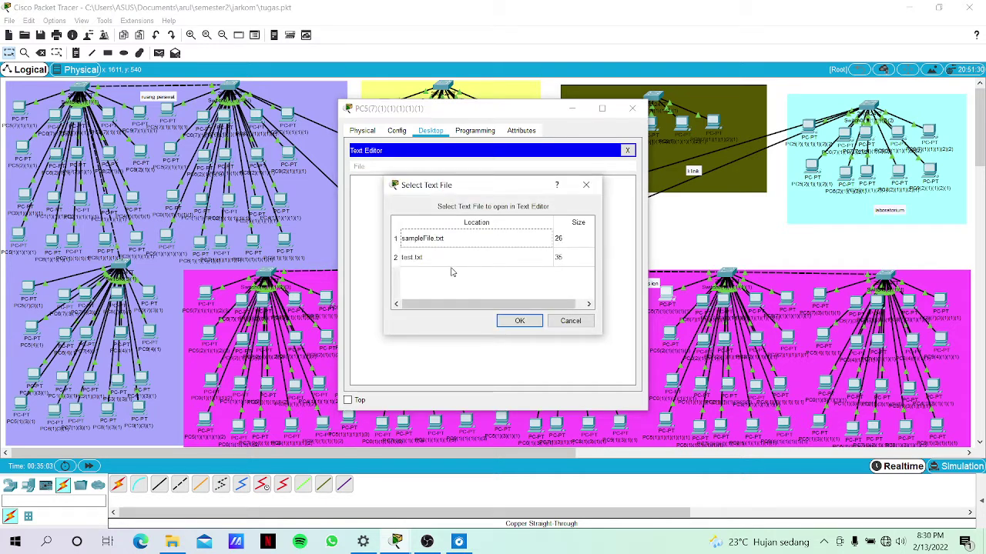
pyautogui.click(452, 265)
pyautogui.click(521, 322)
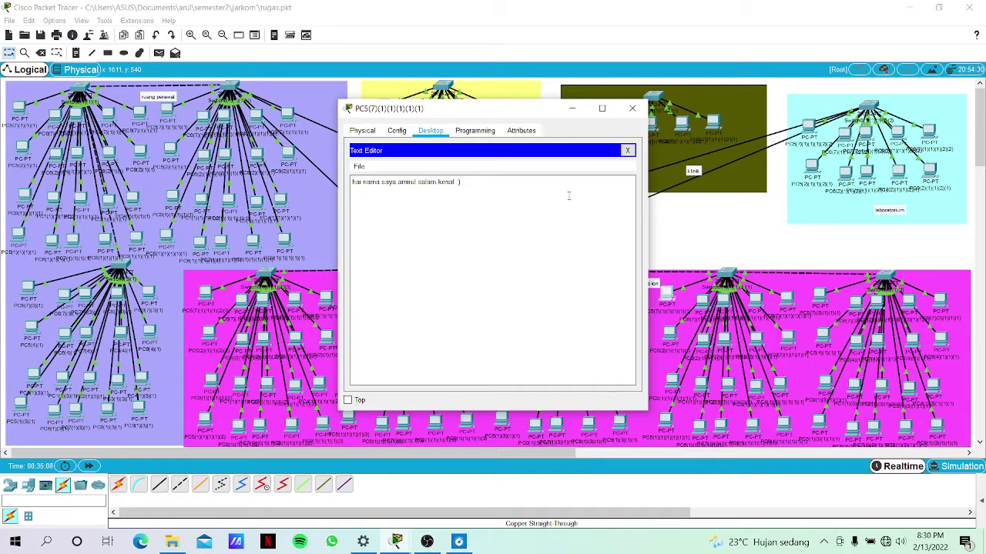
pyautogui.moveTo(517, 113); pyautogui.dragTo(355, 141)
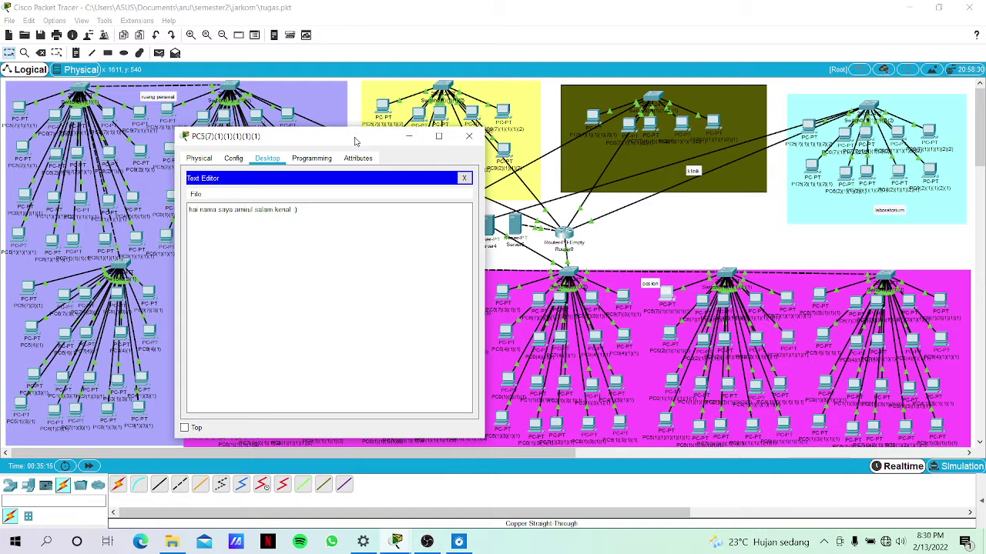
pyautogui.click(468, 136)
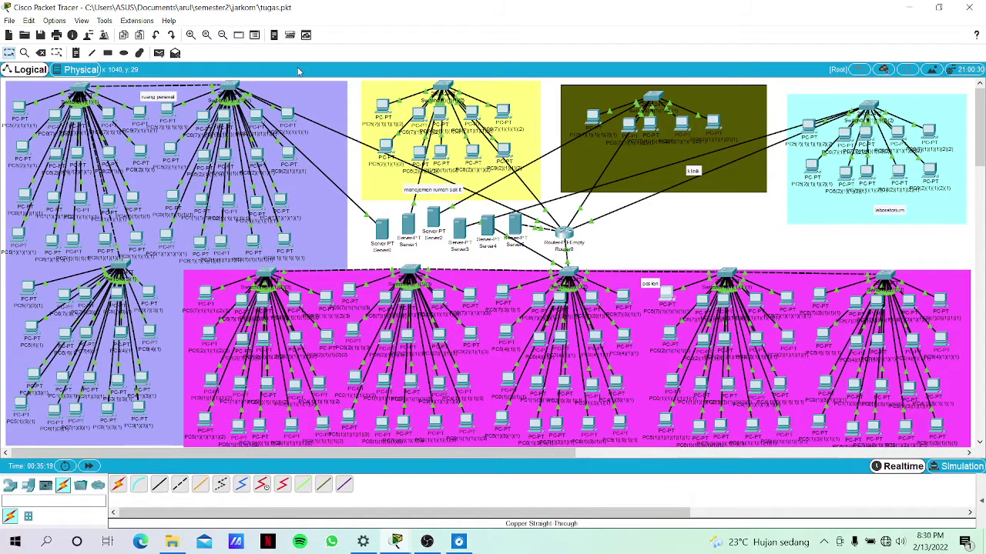
# Open PC9's Command Prompt and run ping 172.20.3.4 again.
pyautogui.click(284, 120)
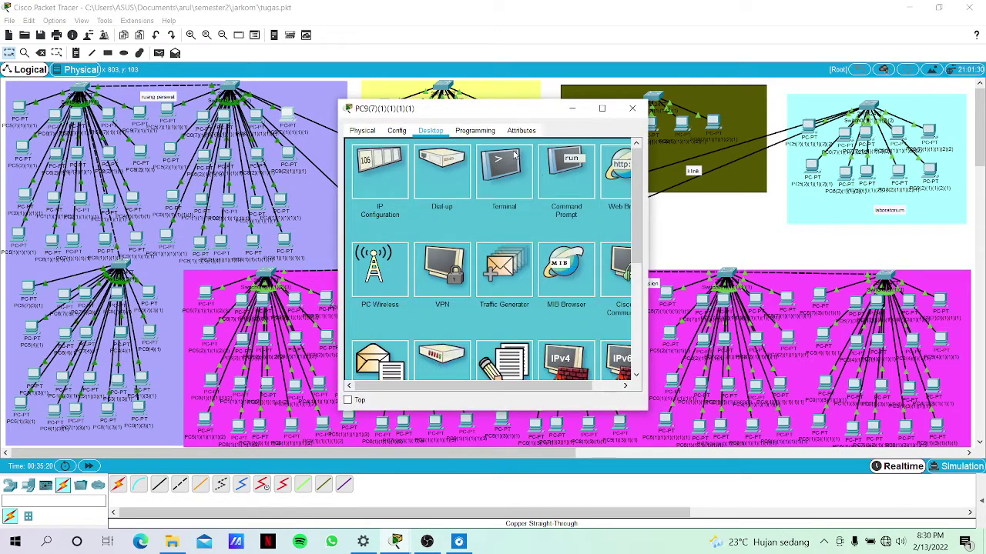
pyautogui.click(552, 178)
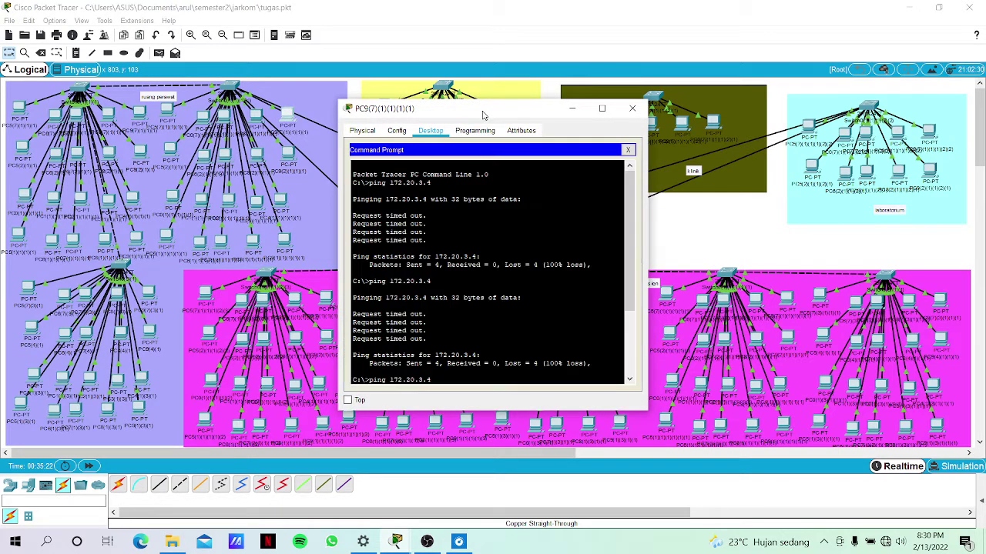
pyautogui.moveTo(484, 114); pyautogui.dragTo(391, 142)
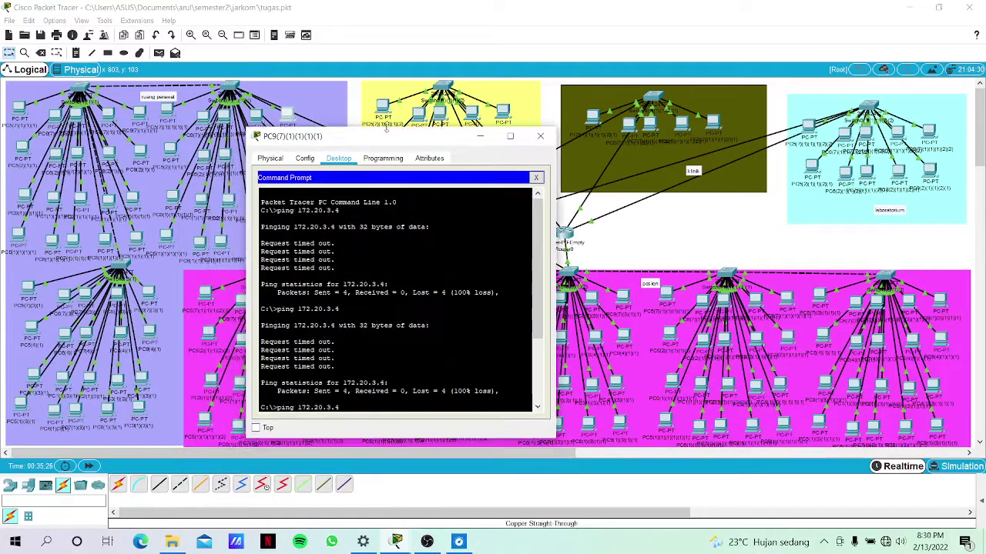
pyautogui.write('ping 17')
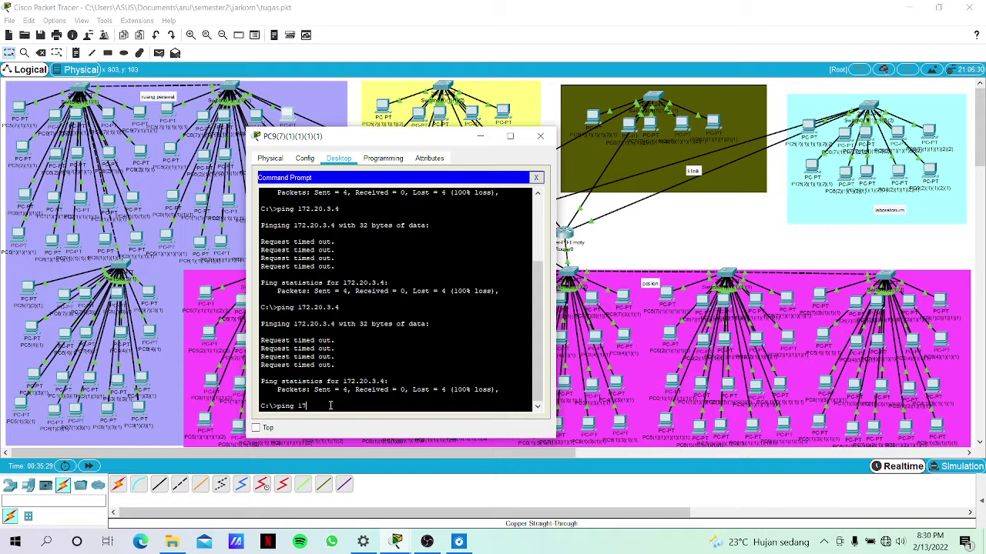
pyautogui.write('2.20.3.4')
pyautogui.press('Return')
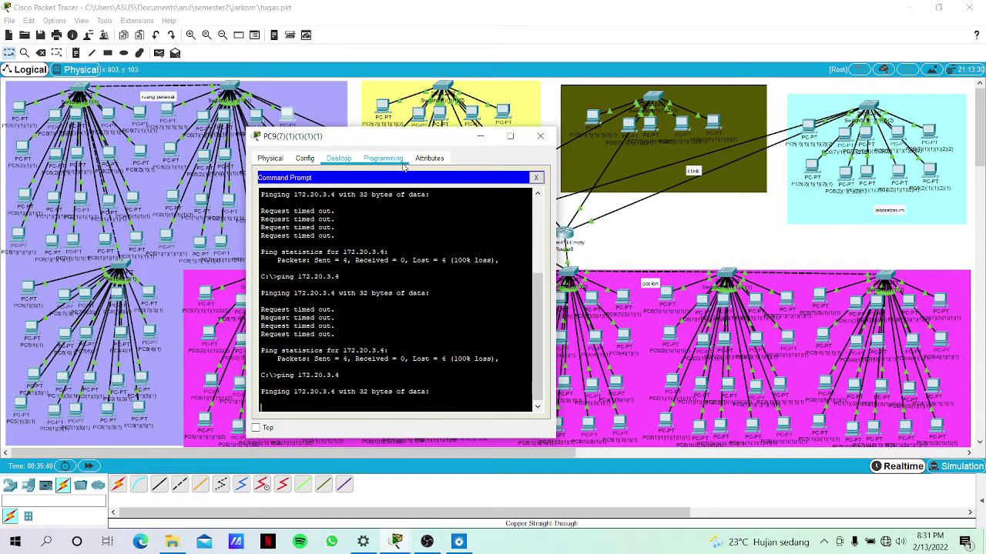
# Check PC9's IP configuration showing 172.20.1.35, revisit Command Prompt, then close PC9's window.
pyautogui.click(538, 178)
pyautogui.click(530, 201)
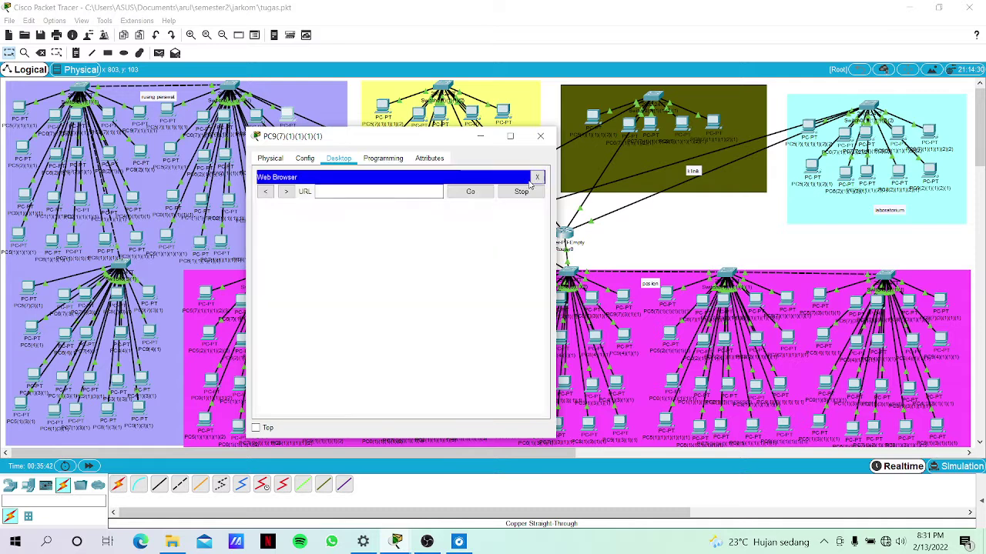
pyautogui.click(537, 177)
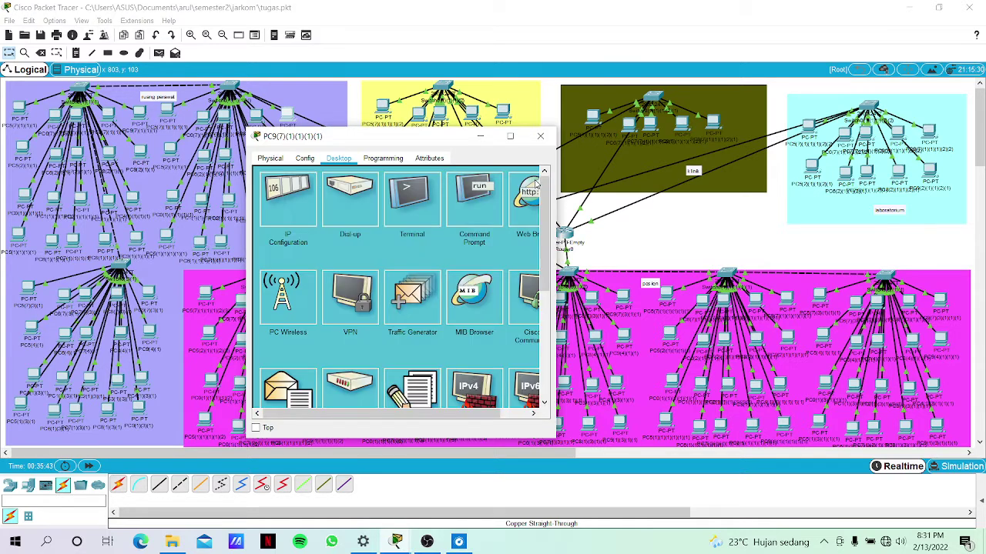
pyautogui.click(293, 222)
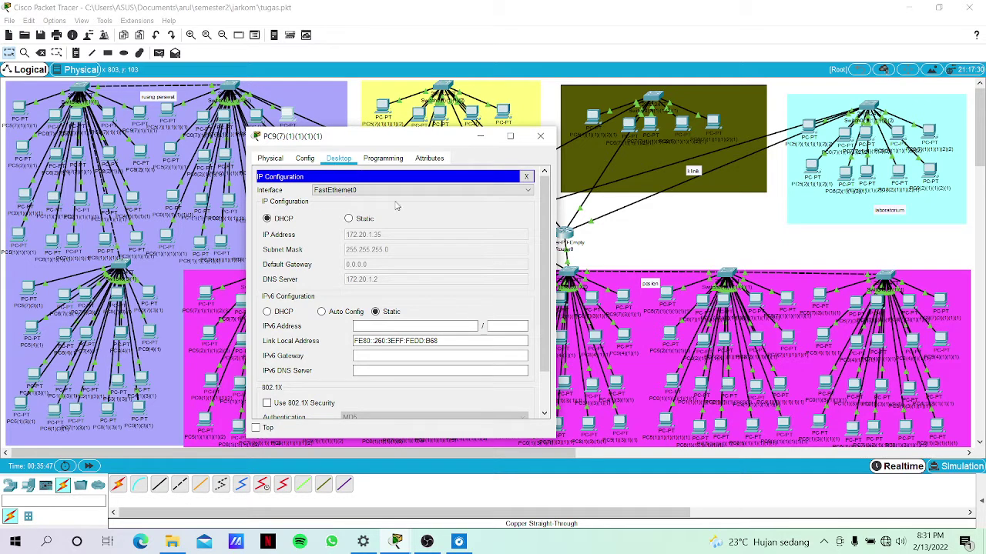
pyautogui.click(527, 177)
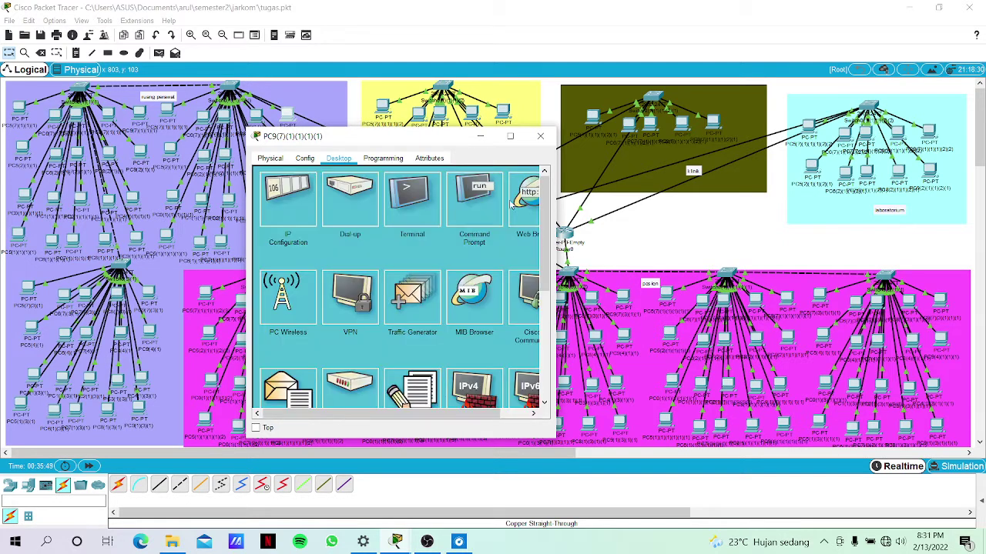
pyautogui.click(487, 207)
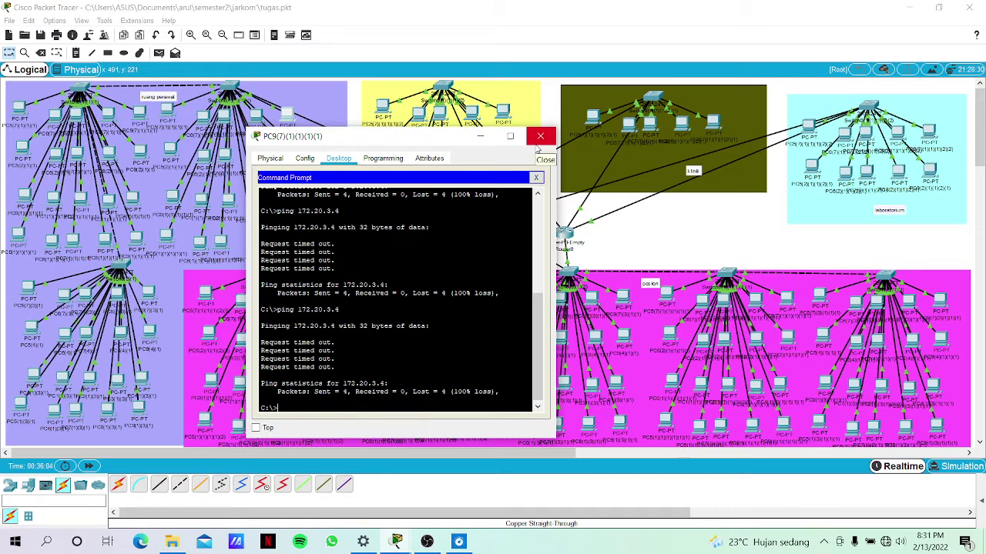
pyautogui.click(537, 145)
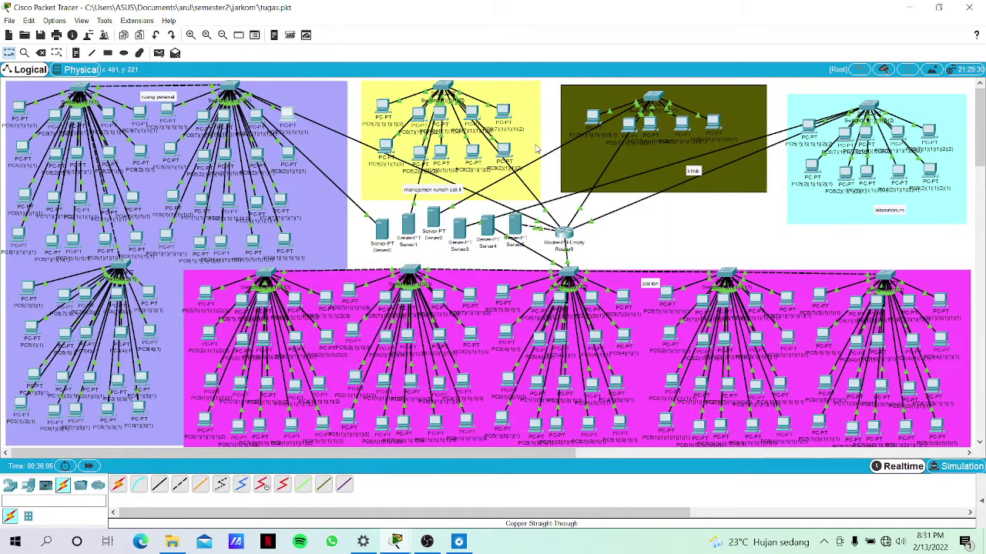